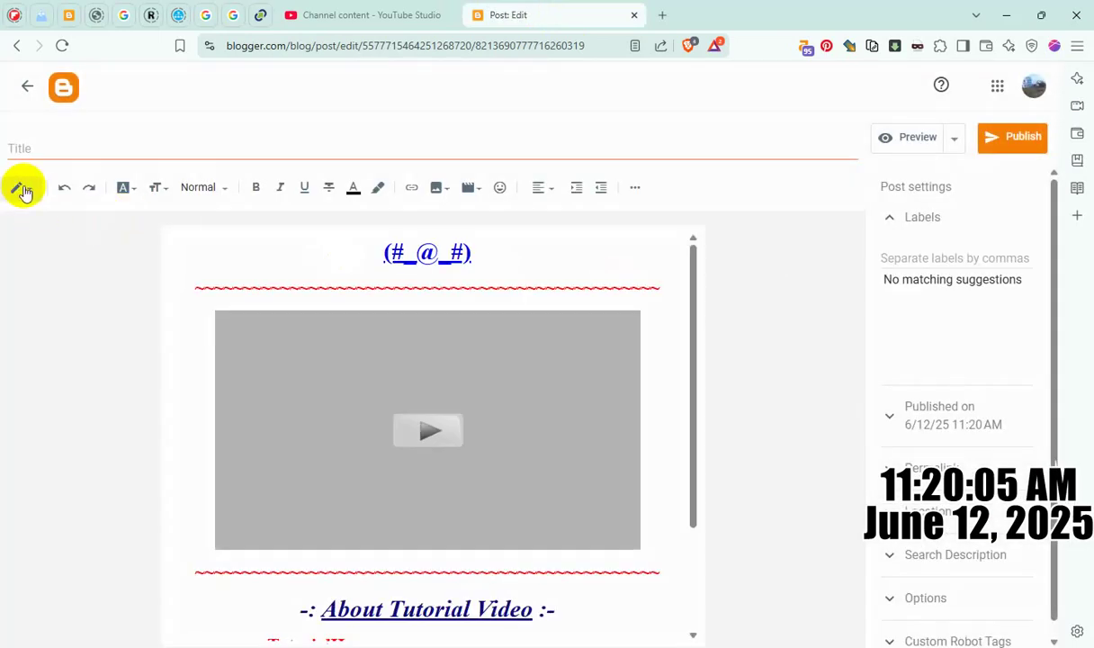
left_click(20, 187)
left_click(47, 160)
left_click(159, 150)
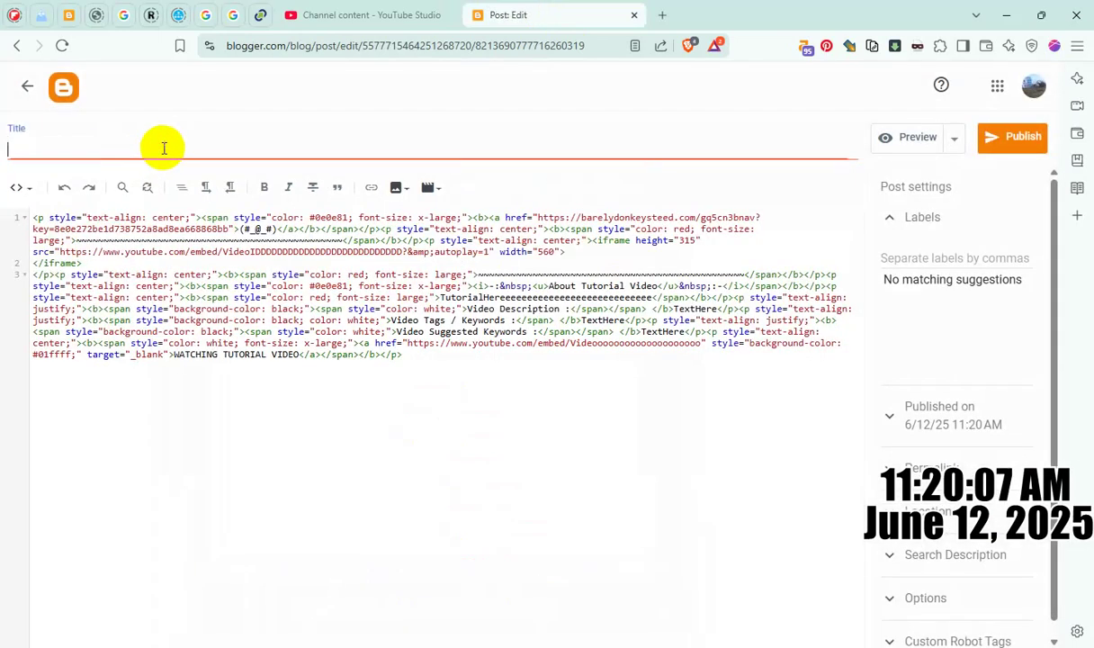
type("https://youtu.be/z0Qc5ZKq5ns")
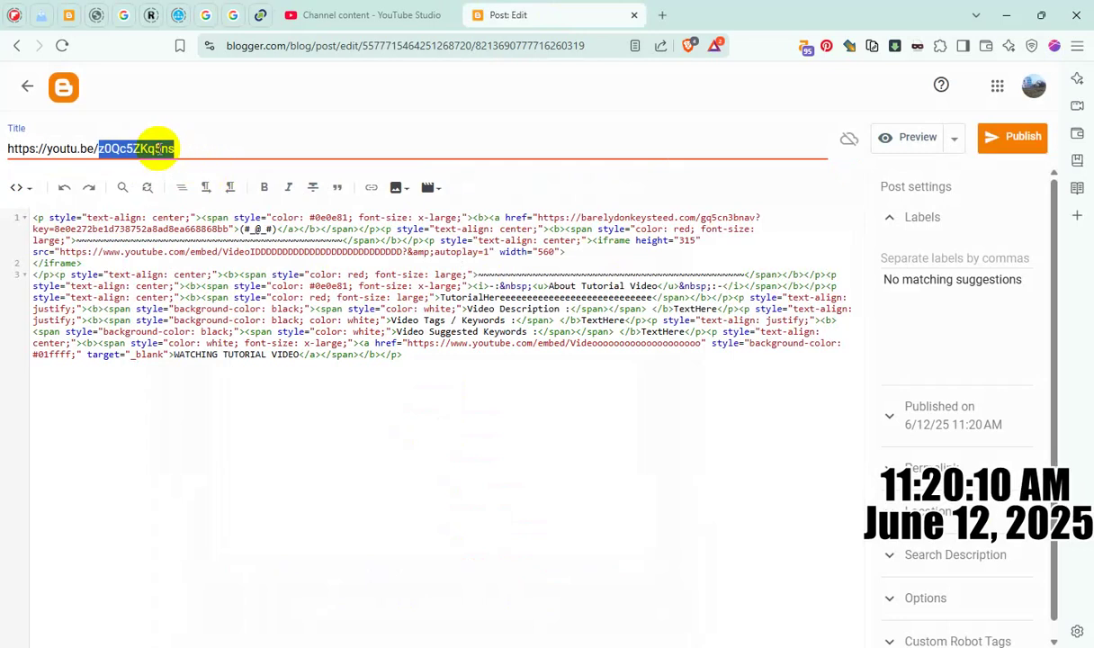
- Cut the video ID z0Qc5ZKq5ns from the title and put it in place of both video ID placeholders in the HTML embed links
key("ctrl+x")
left_click_drag(223, 252, 386, 241)
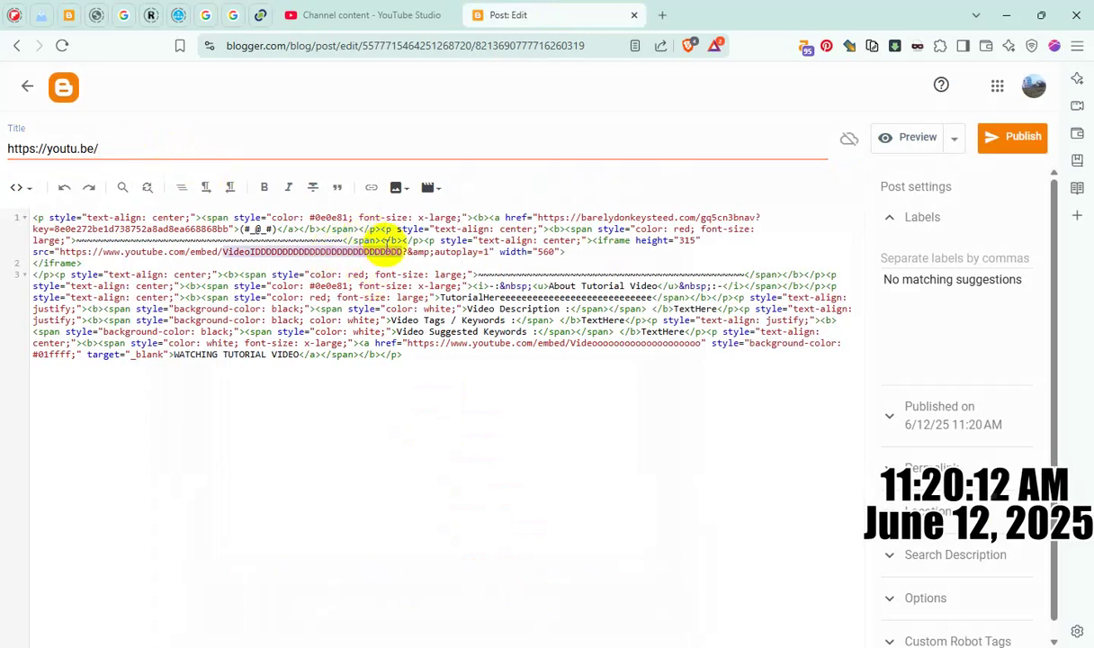
key("ctrl+v")
key("ctrl+v")
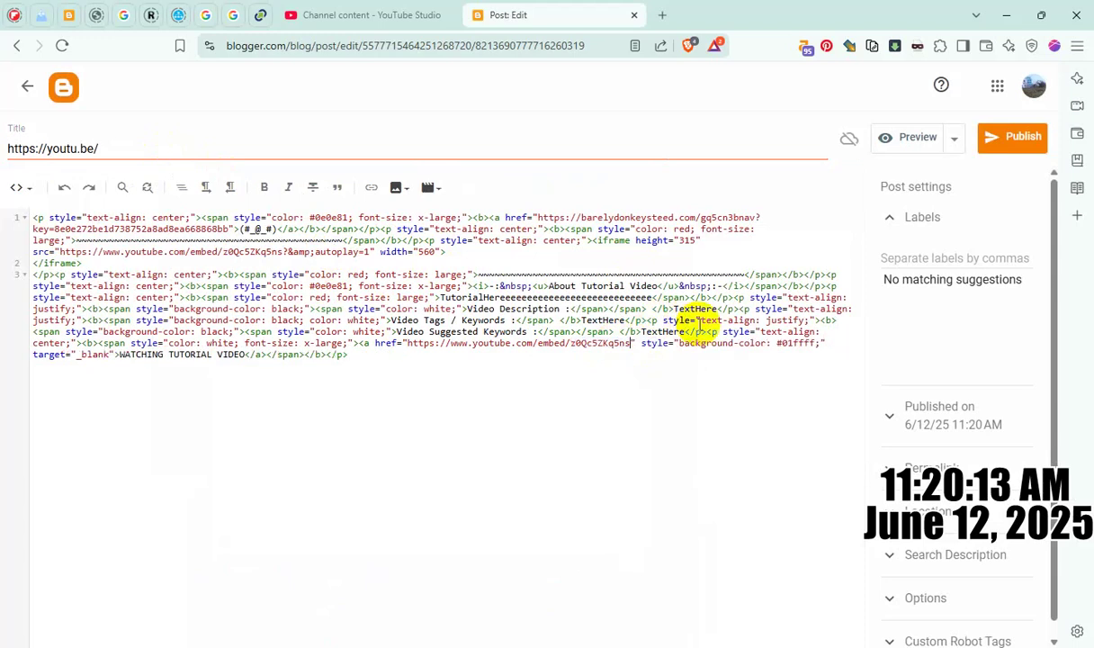
- Copy the first video's title from YouTube Studio as the post title: "Blogspot Tubes : Including Google Adsense Auto Ads Setup Blog Website Customize Design Blogger Theme"
left_click(362, 15)
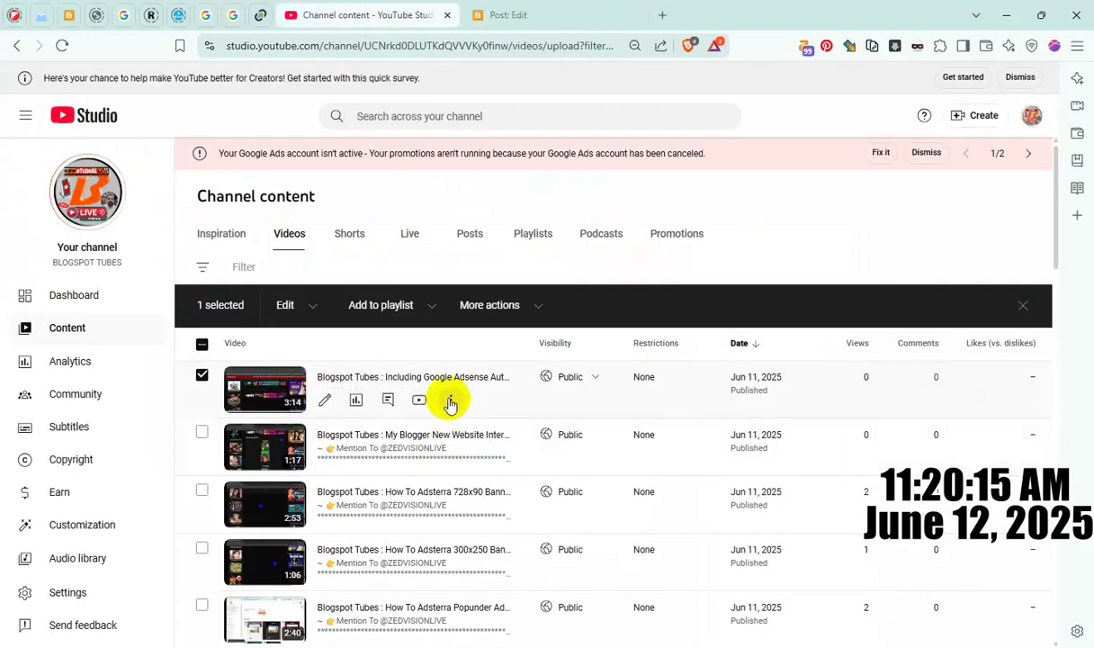
left_click(453, 407)
left_click(427, 406)
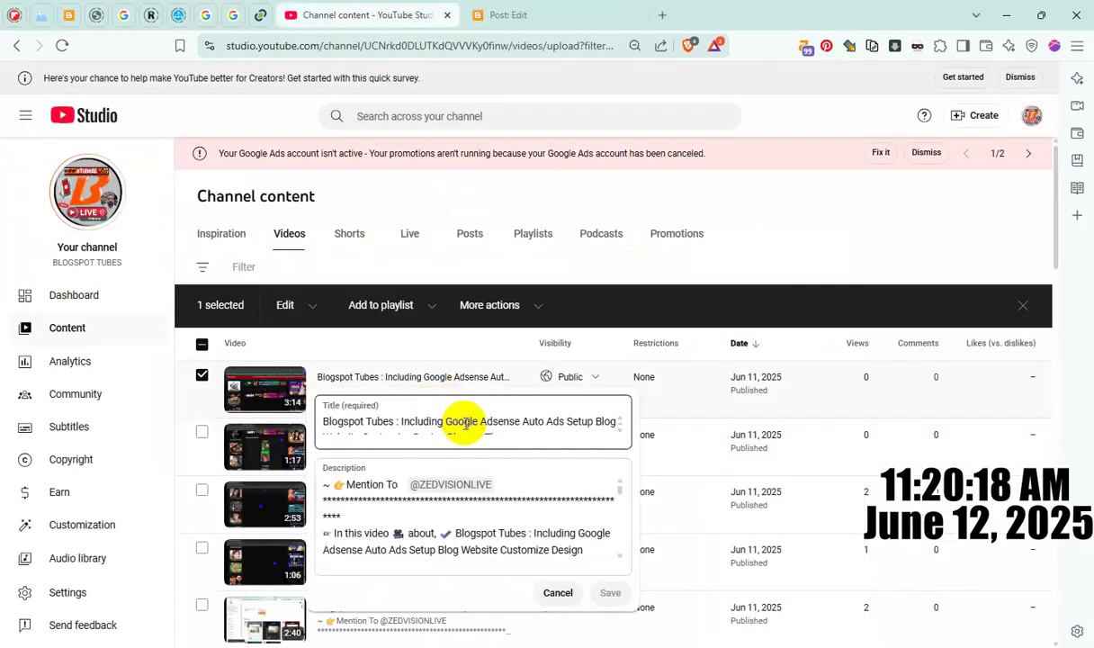
triple_click(462, 422)
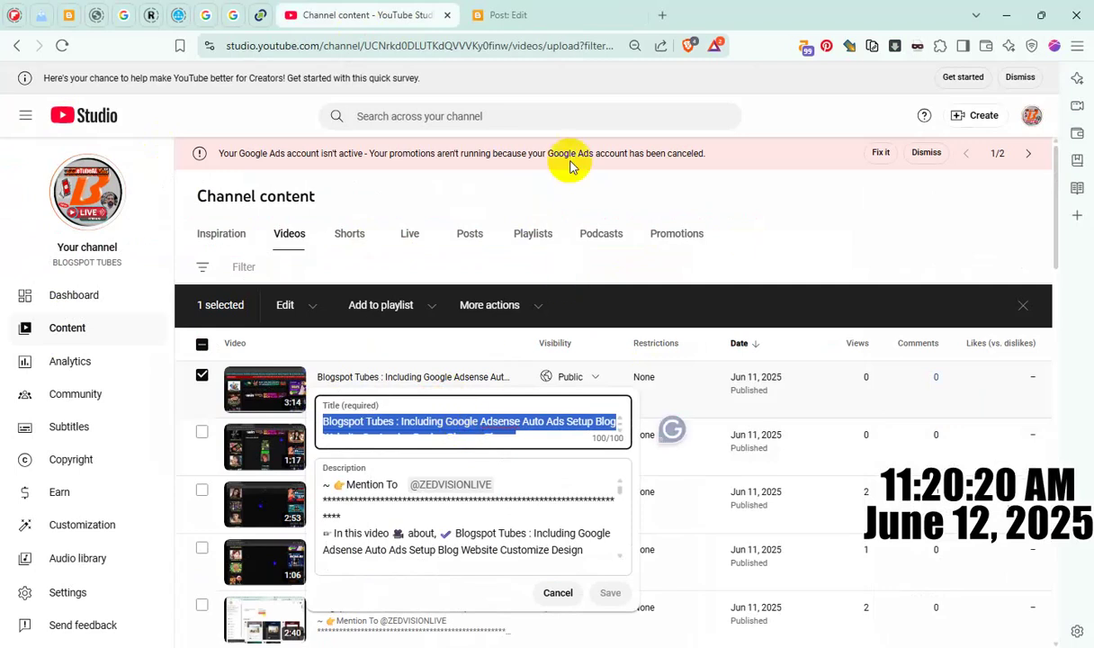
left_click(531, 17)
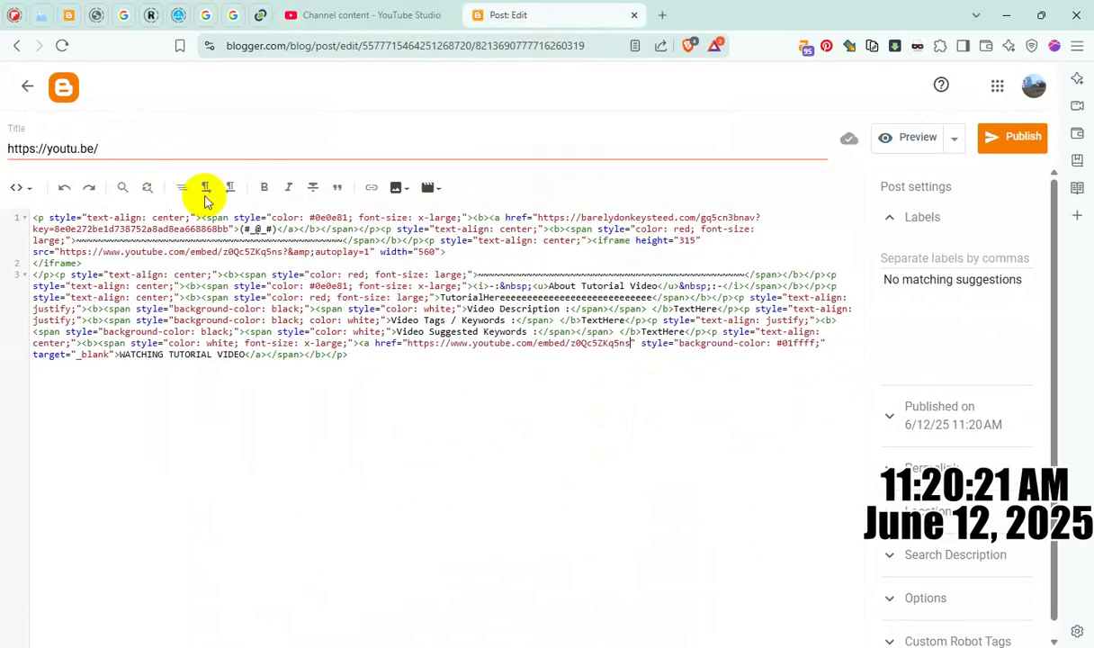
triple_click(247, 144)
key("ctrl+v")
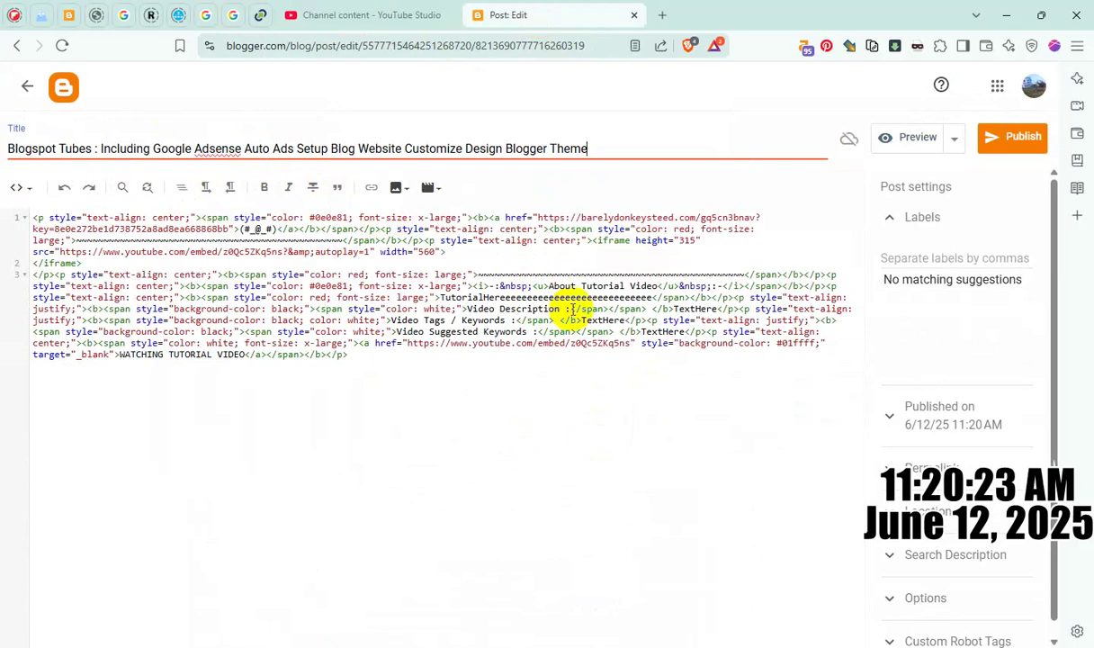
- Replace the TutorialHere placeholder in the HTML with the copied video title and enter the same title as the search description
double_click(568, 292)
key("ctrl+v")
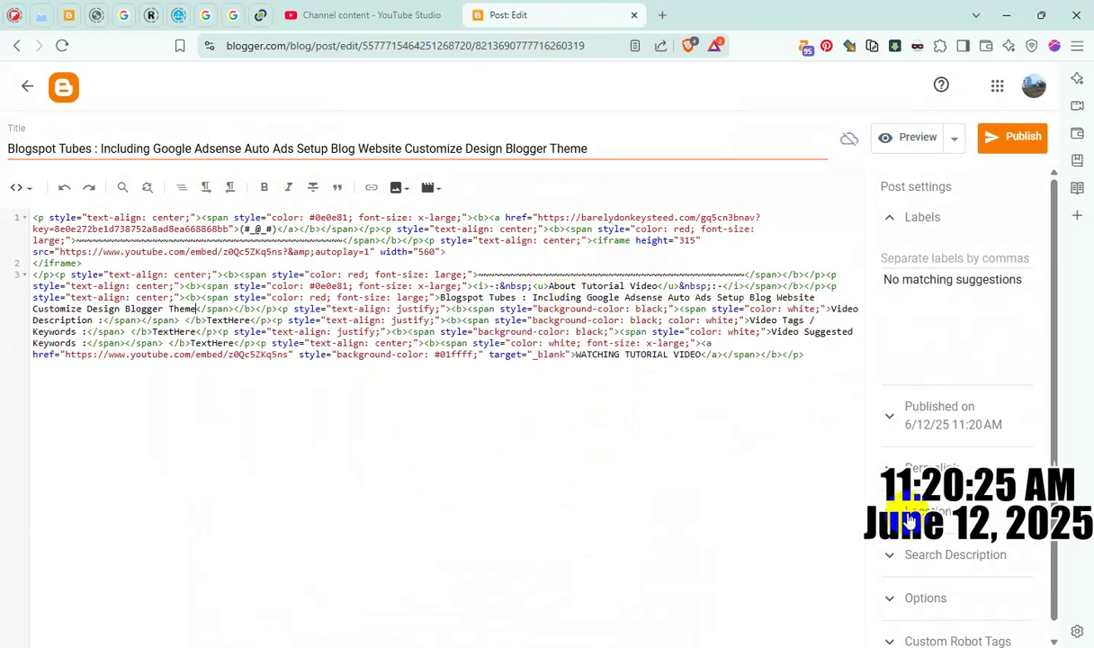
left_click(945, 555)
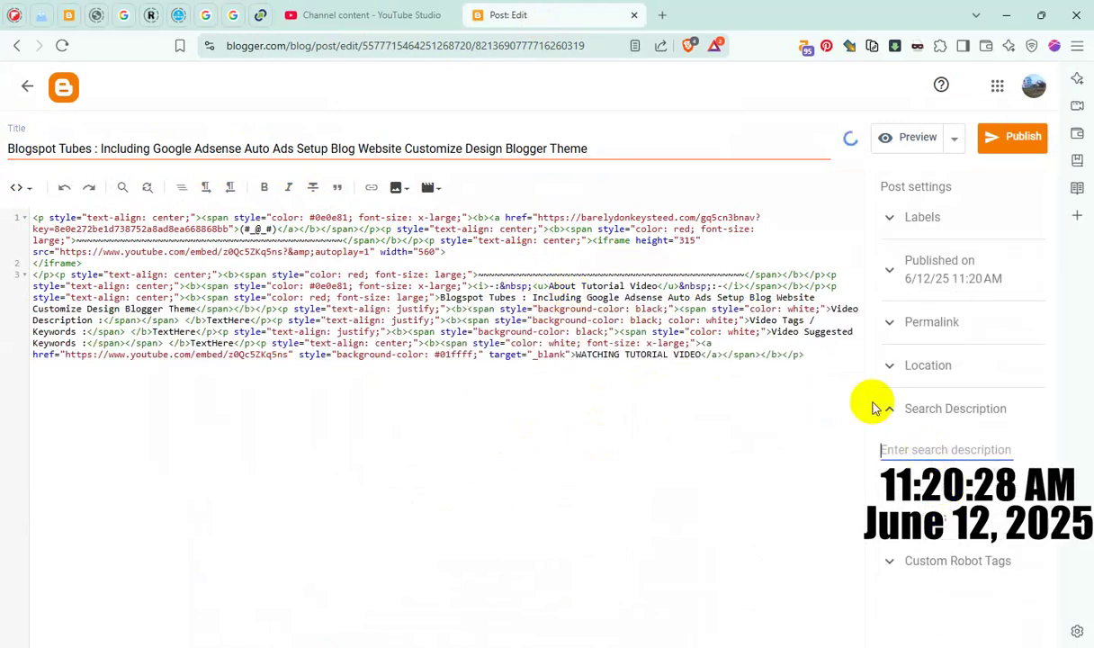
key("ctrl+v")
- Set reader comments to "Do not allow, hide existing" and publish the post
left_click(936, 584)
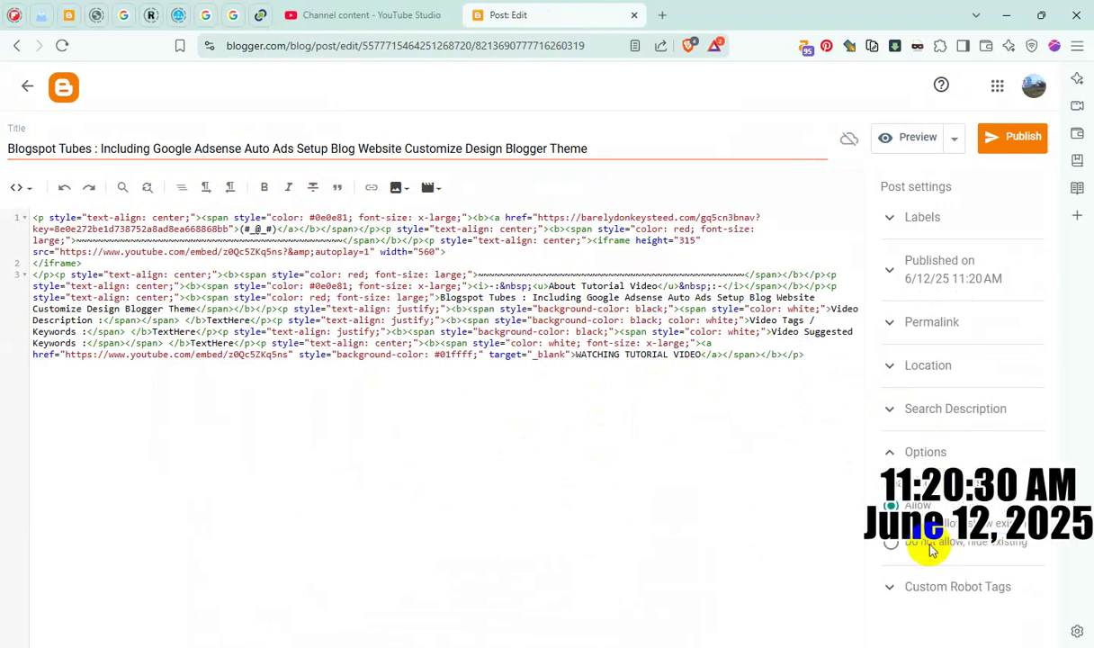
left_click(1007, 149)
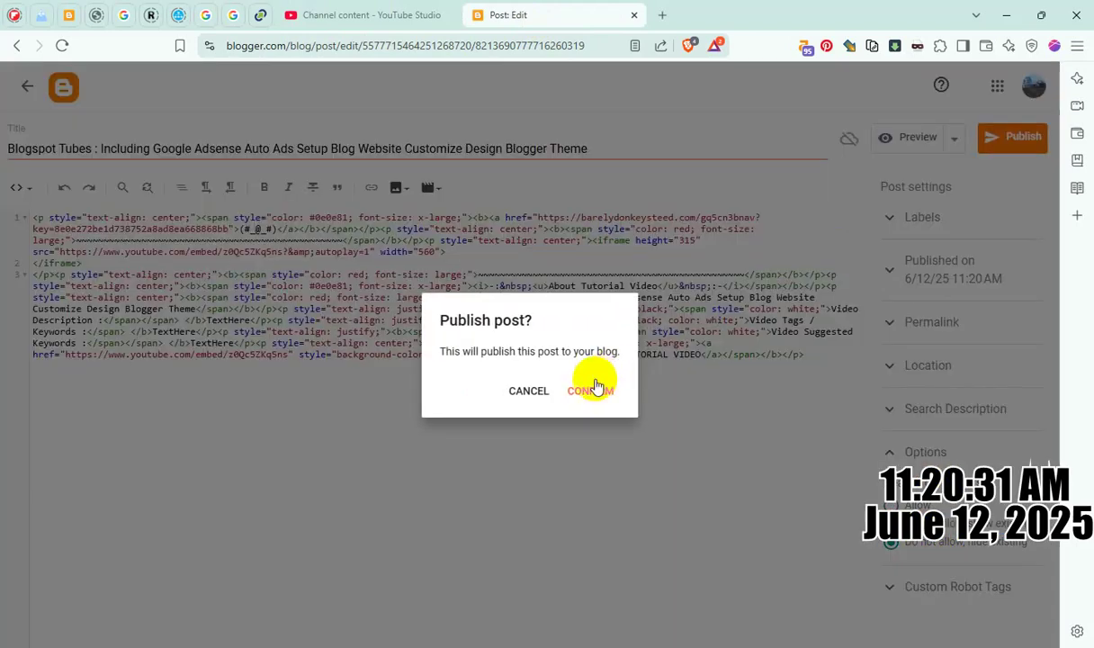
left_click(592, 394)
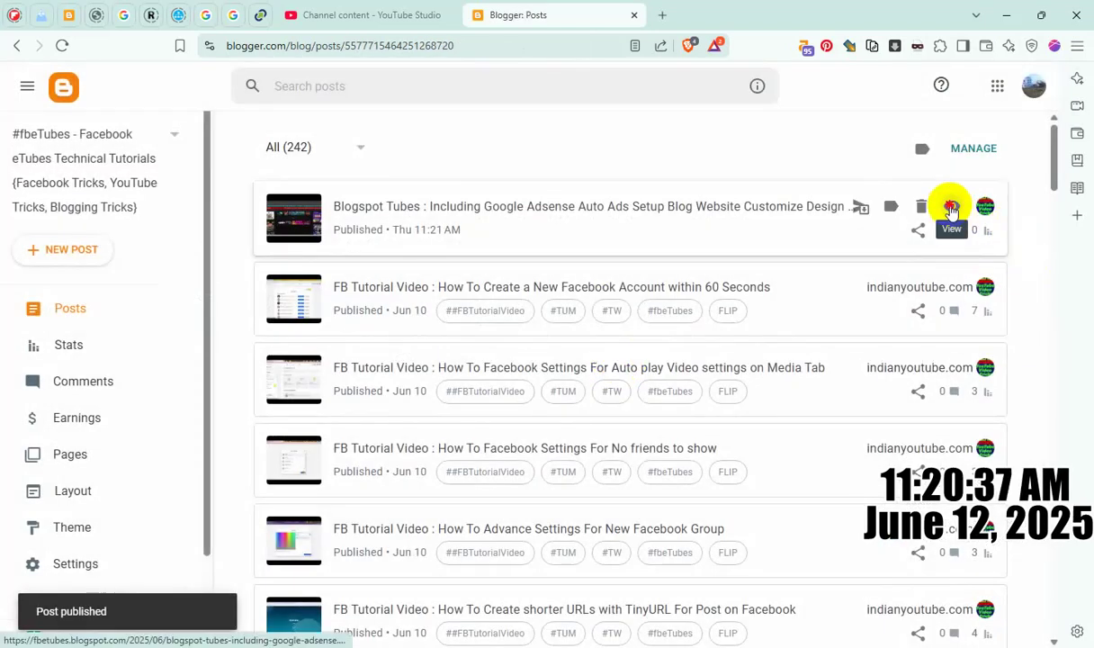
- View the newly published post on the blog, check its embedded video and text, and close it
left_click(951, 208)
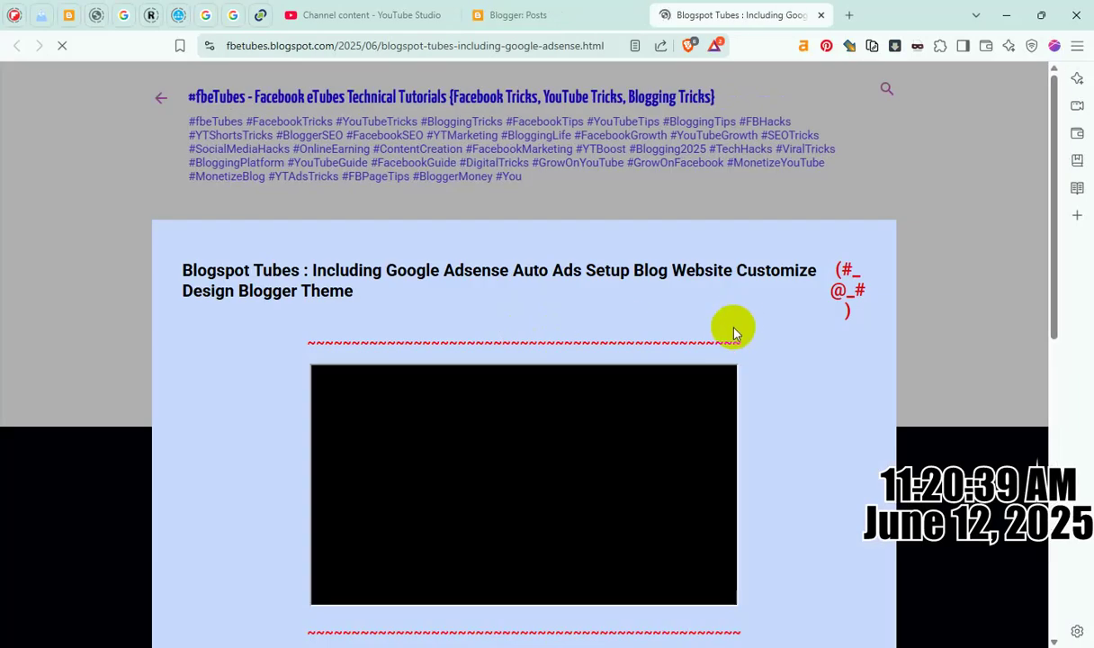
scroll(769, 371, "down", 3)
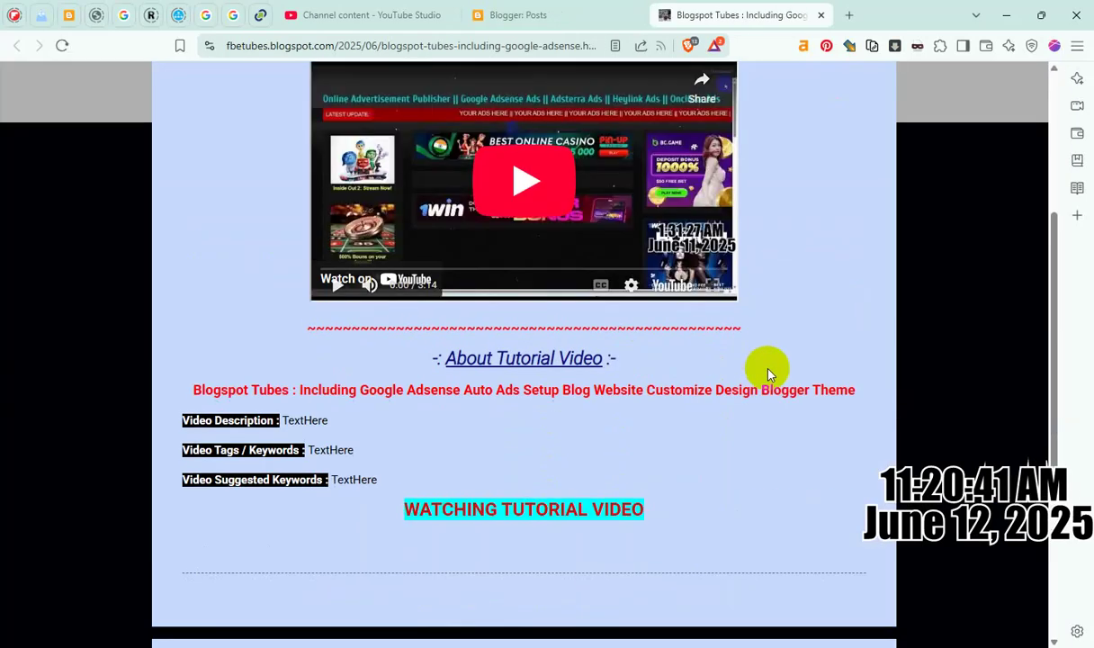
scroll(769, 371, "up", 3)
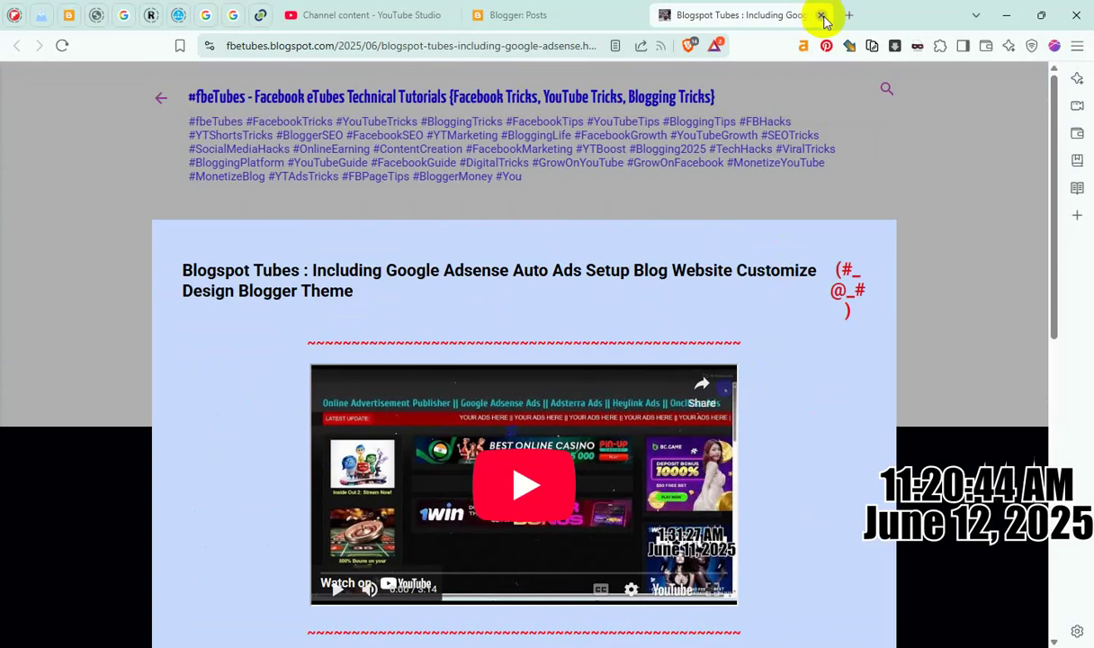
left_click(821, 16)
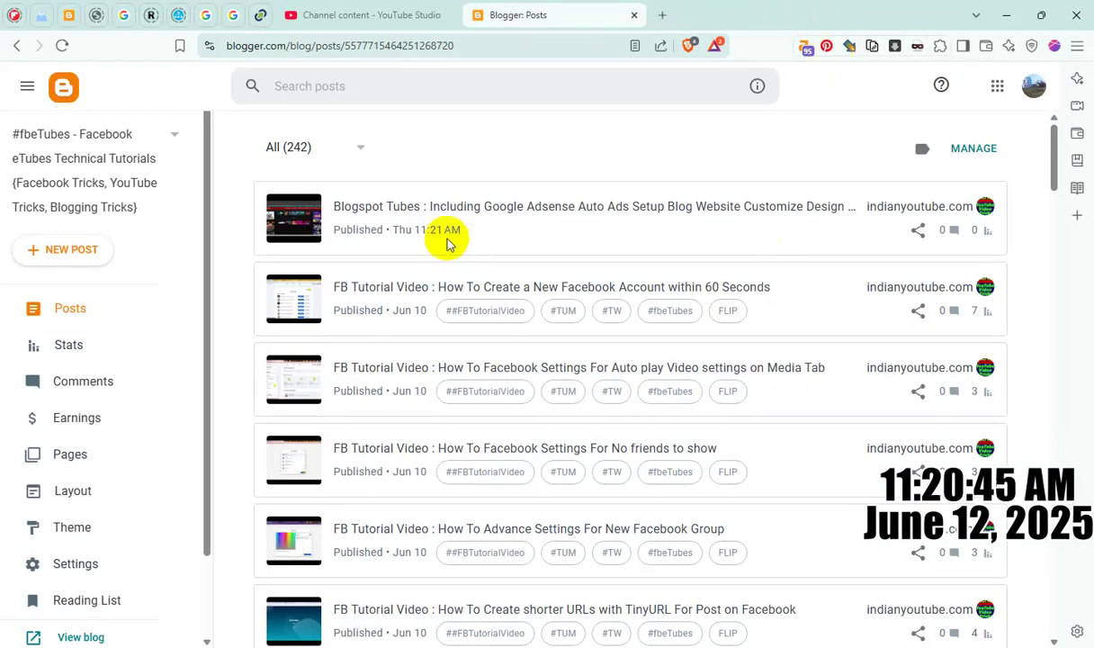
- Switch to YouTube Studio, select the second video "Blogspot Tubes : My Blogger New Website Inter..." as well, and copy its shareable link
left_click(369, 18)
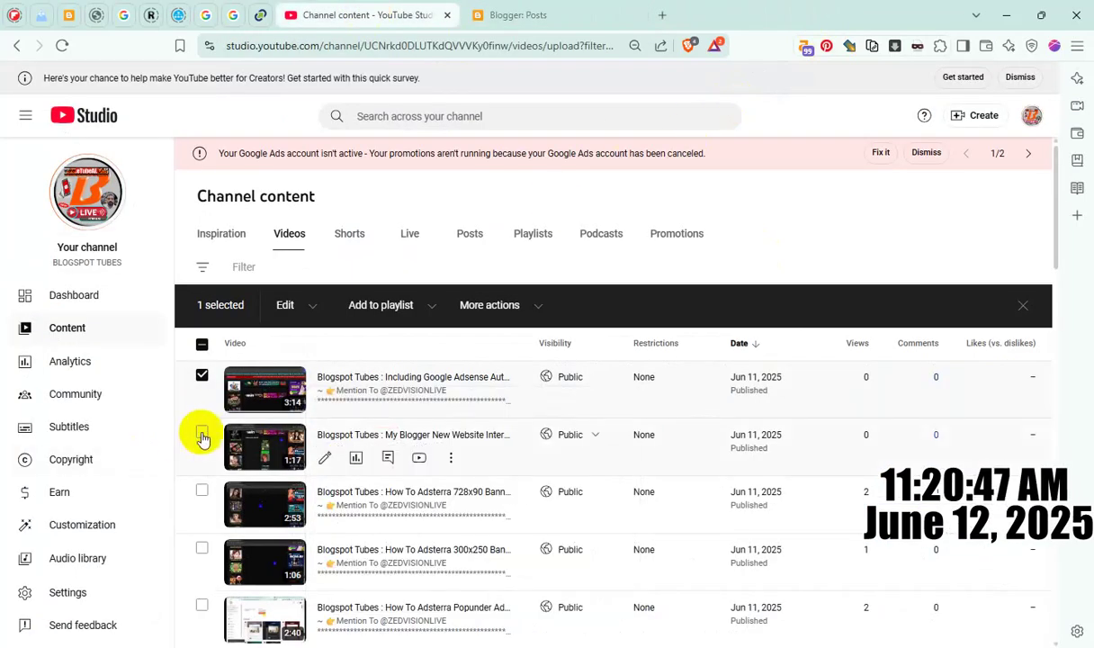
scroll(243, 419, "down", 1)
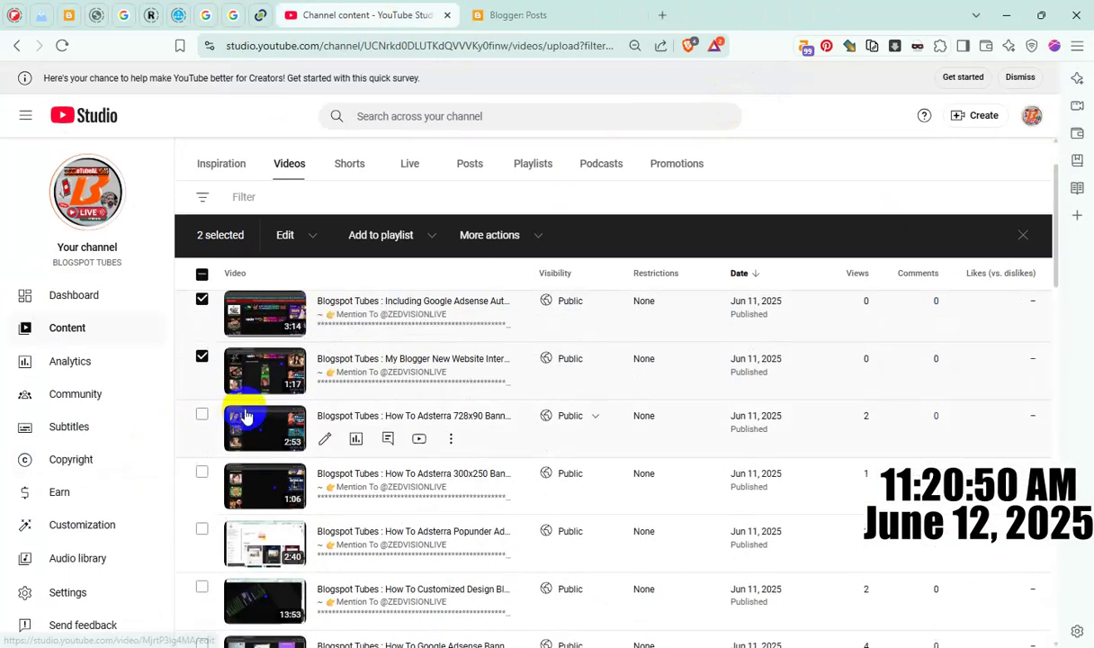
left_click(453, 382)
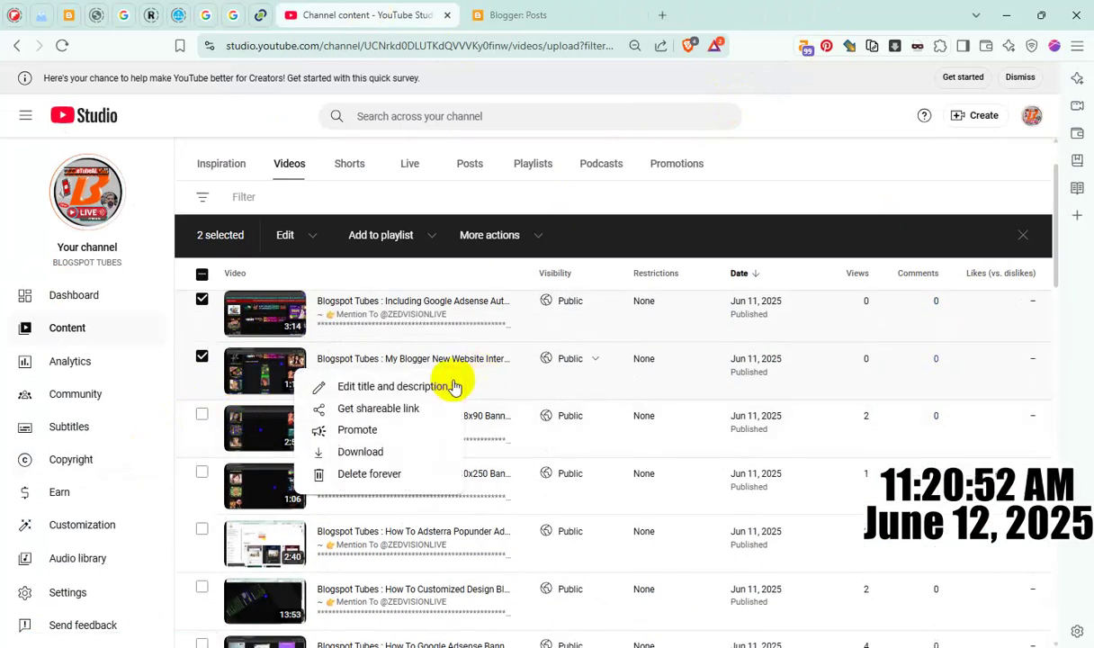
left_click(390, 409)
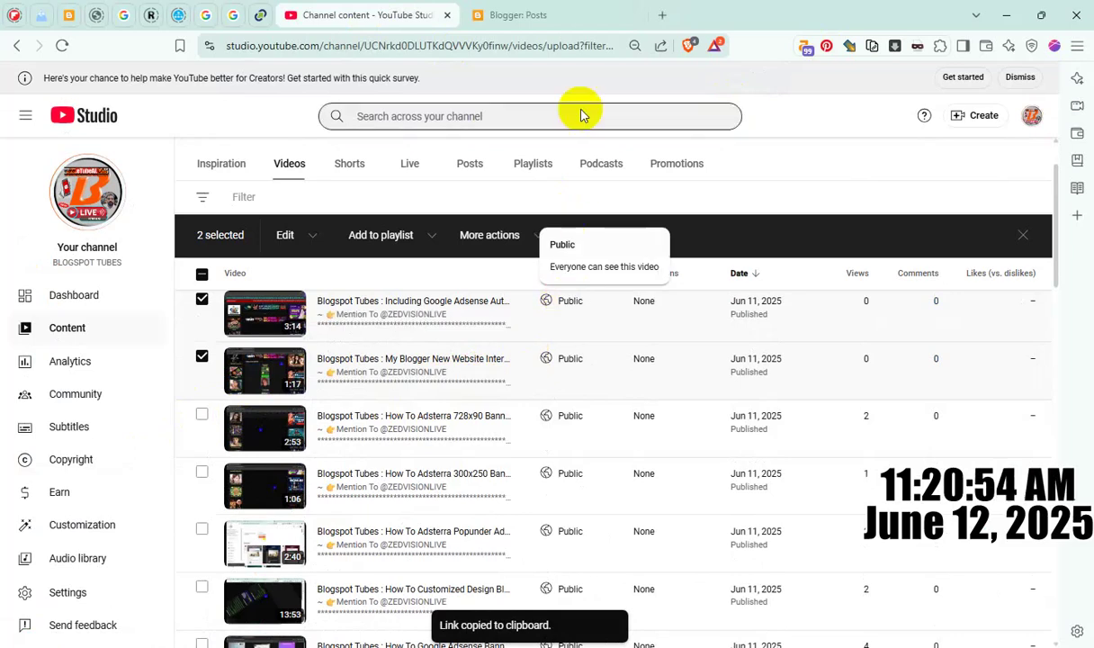
left_click(555, 15)
left_click(81, 249)
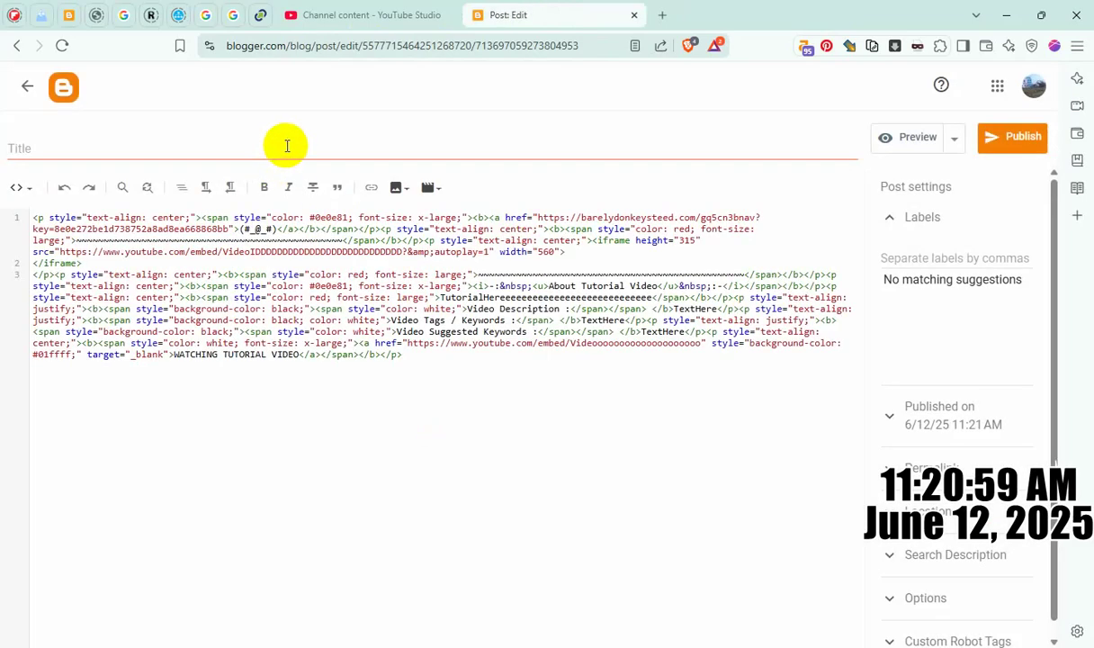
left_click(284, 147)
key("ctrl+v")
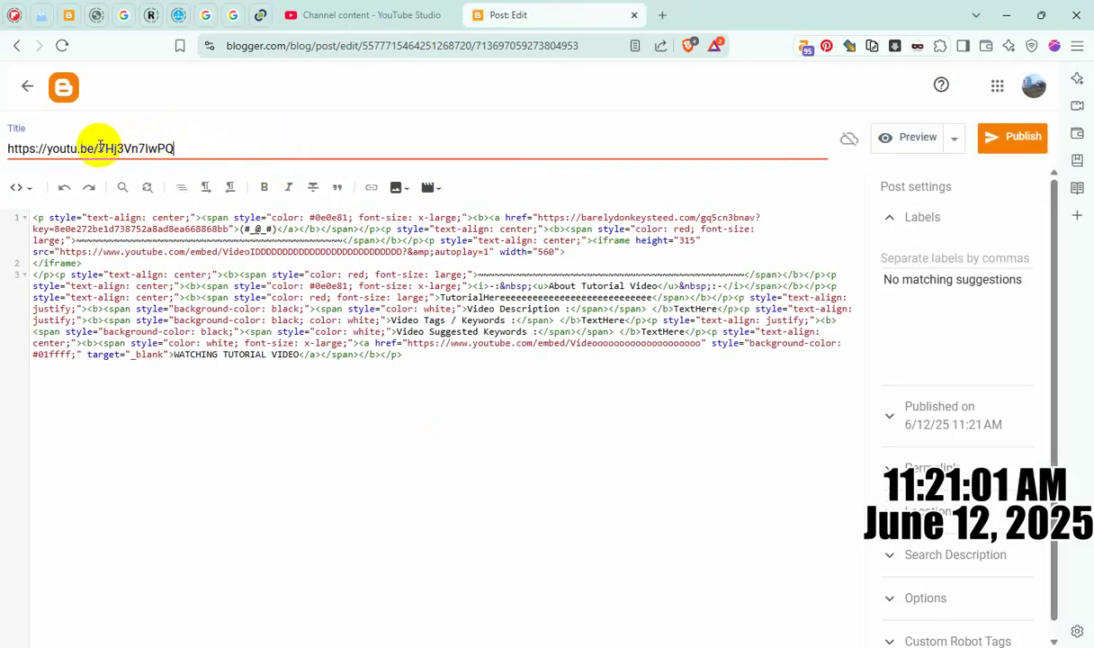
- Move the video ID 7Hj3Vn7IwPQ from the title into the HTML, replacing both video ID placeholders in the embed links
left_click_drag(99, 147, 173, 148)
key("ctrl+x")
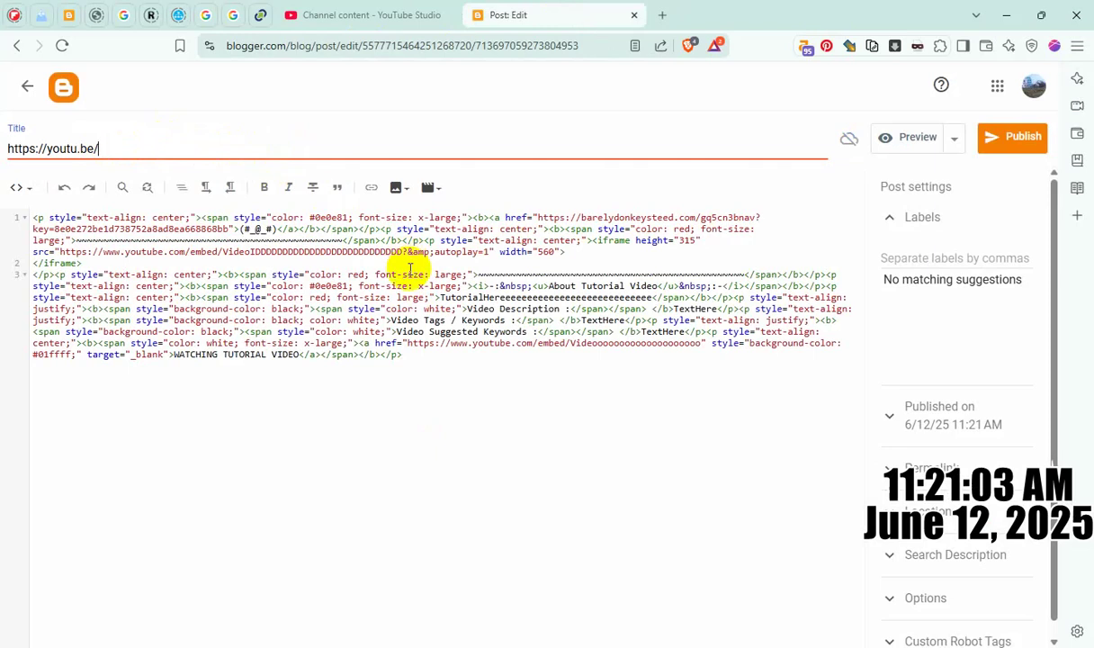
double_click(348, 252)
key("ctrl+v")
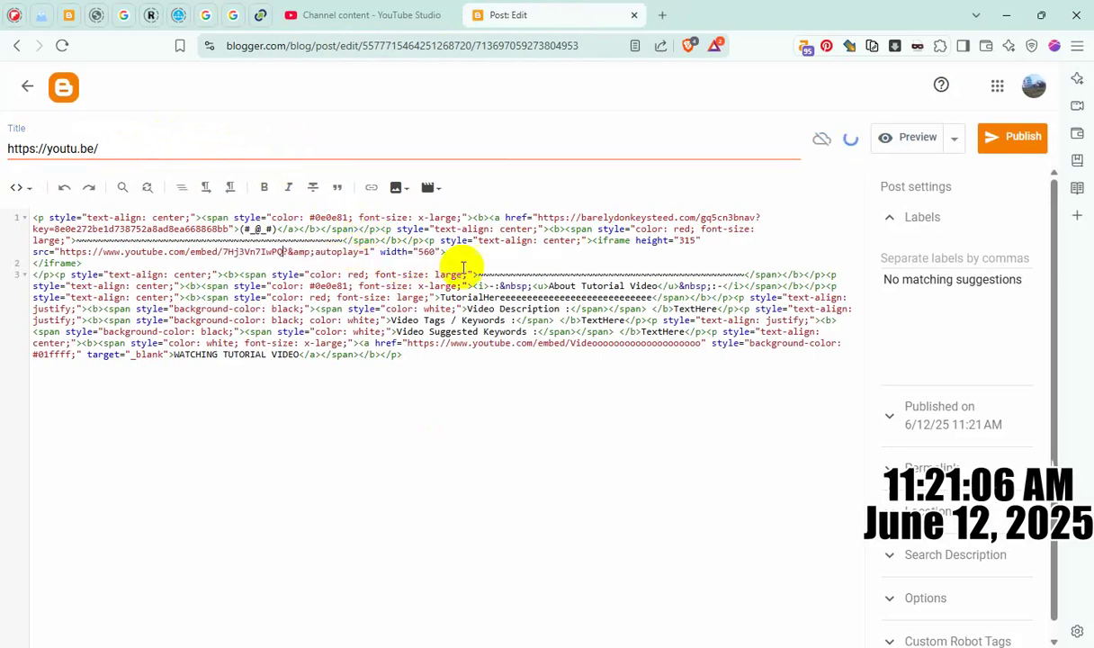
key("ctrl+v")
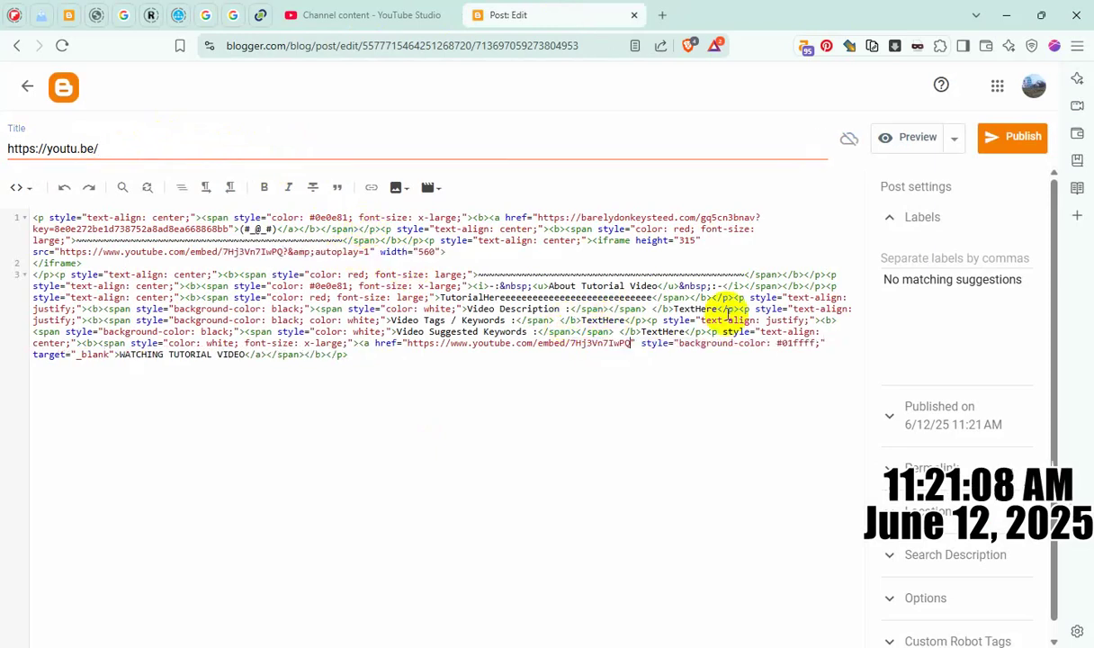
- Copy the second video's title from YouTube Studio as the post title: "Blogspot Tubes : My Blogger New Website Interface {Adsterra Banner Ads Show Google Ads Show}"
left_click(354, 15)
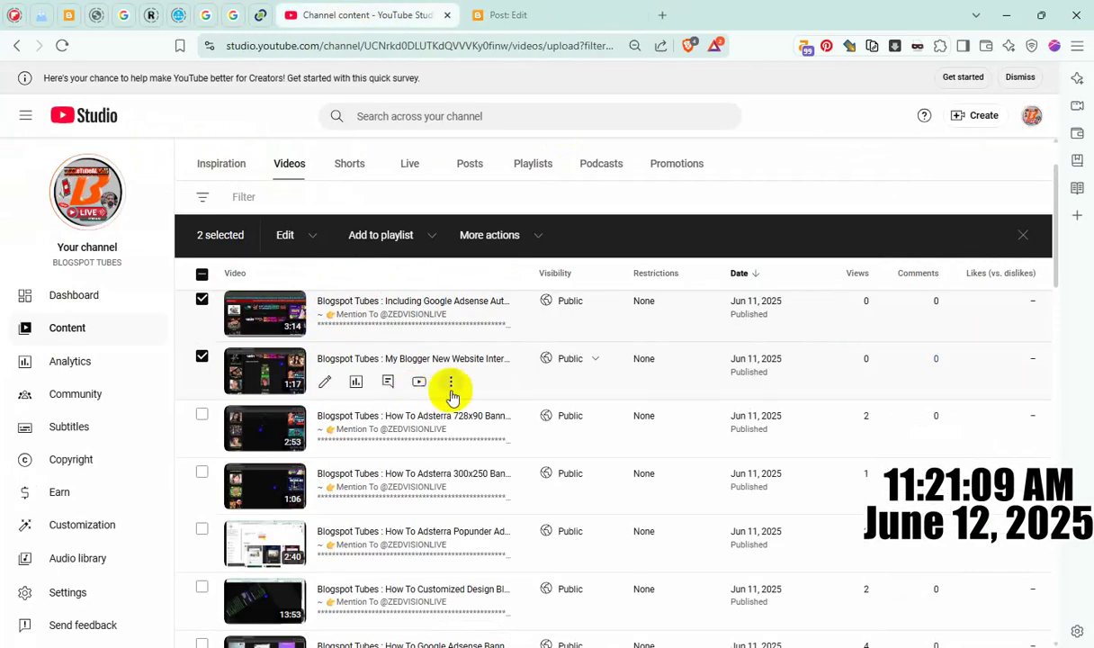
left_click(450, 381)
left_click(440, 384)
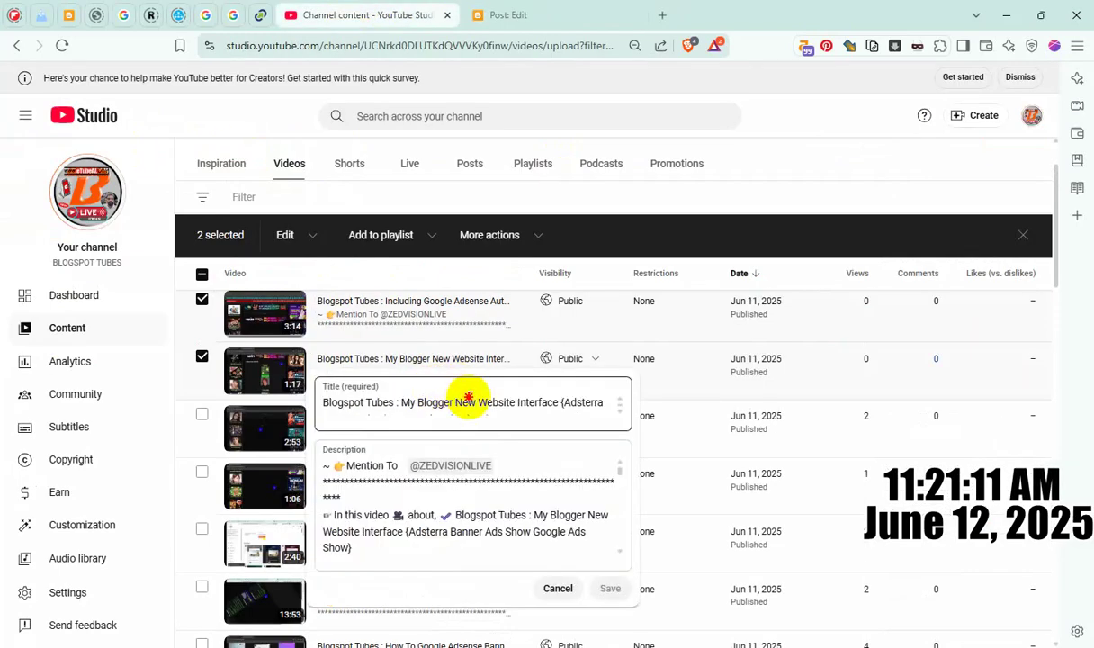
key("ctrl+a")
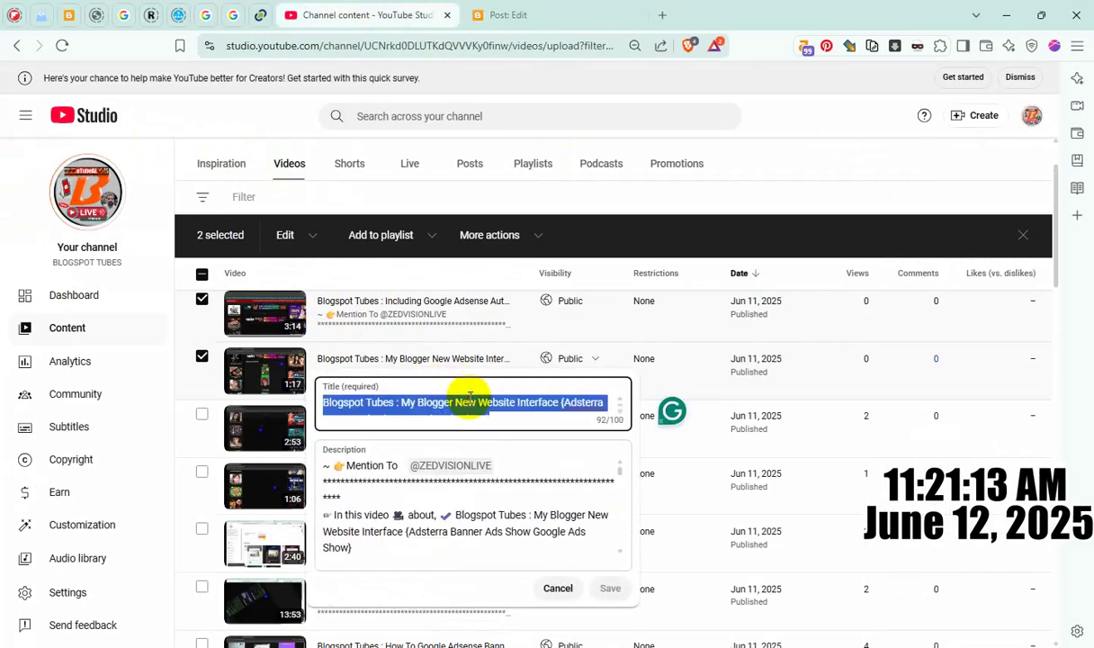
left_click(540, 16)
key("ctrl+a")
key("ctrl+v")
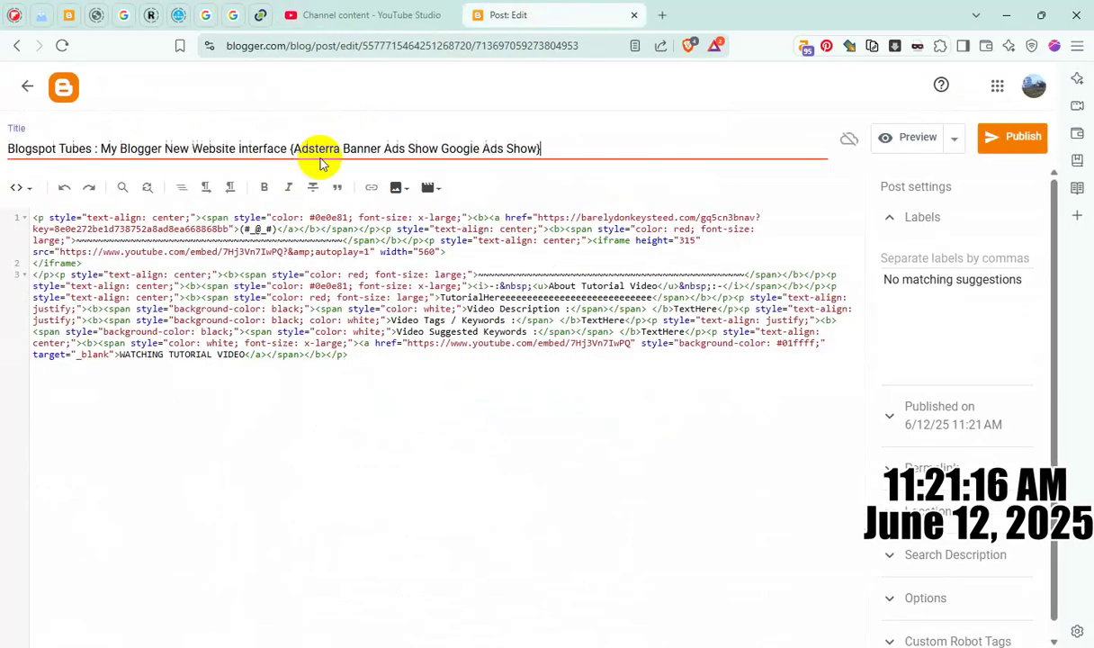
- Put the second video's title in place of the TutorialHere placeholder and into the search description
double_click(558, 297)
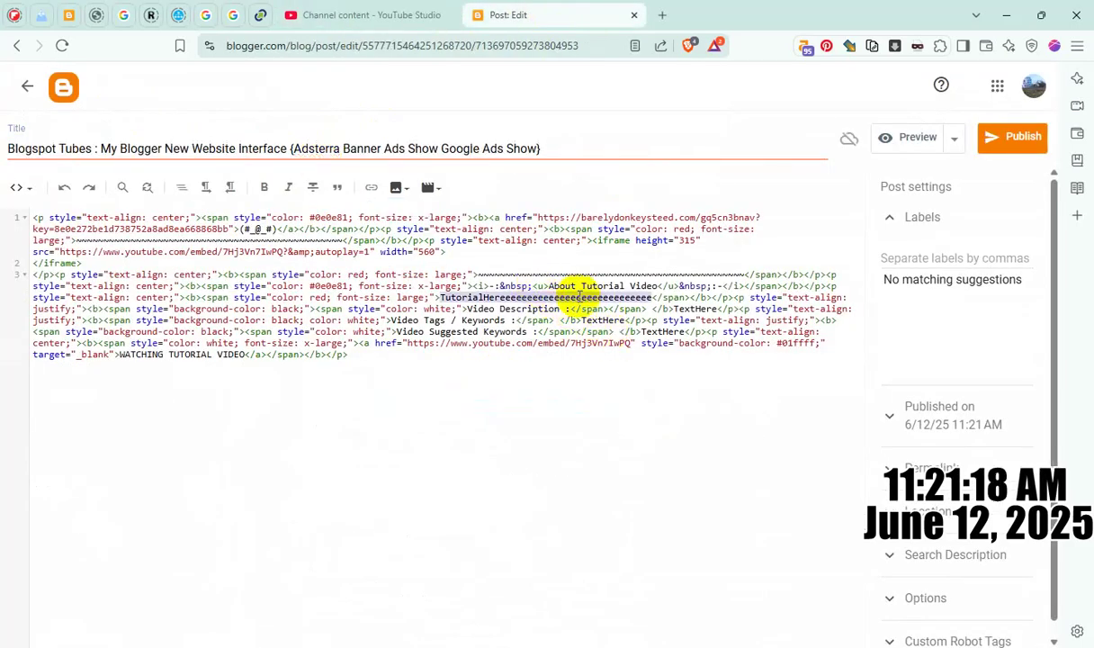
key("ctrl+v")
left_click(949, 557)
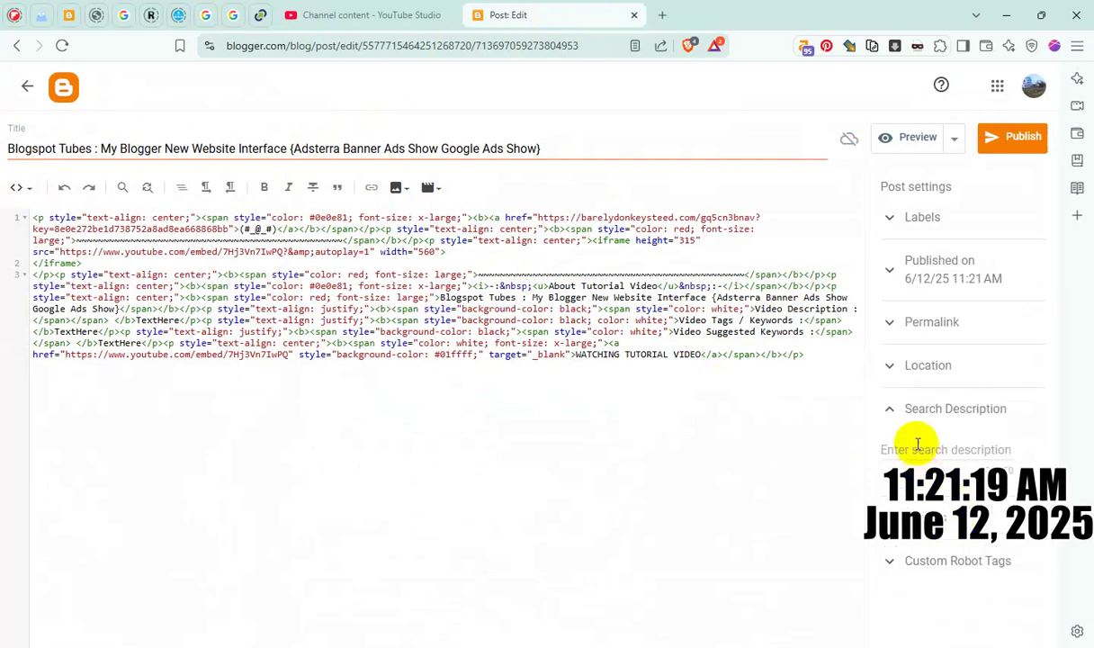
left_click(894, 435)
key("ctrl+v")
- Set the second video post's reader comments to "Do not allow, hide existing" and publish the post
left_click(940, 589)
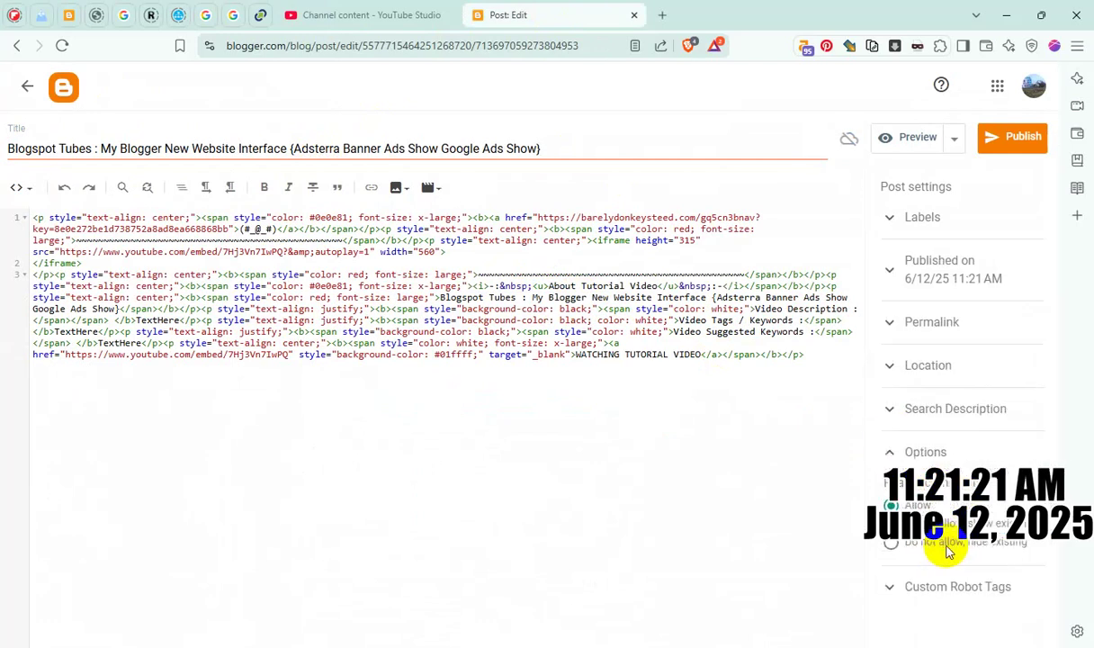
left_click(1006, 144)
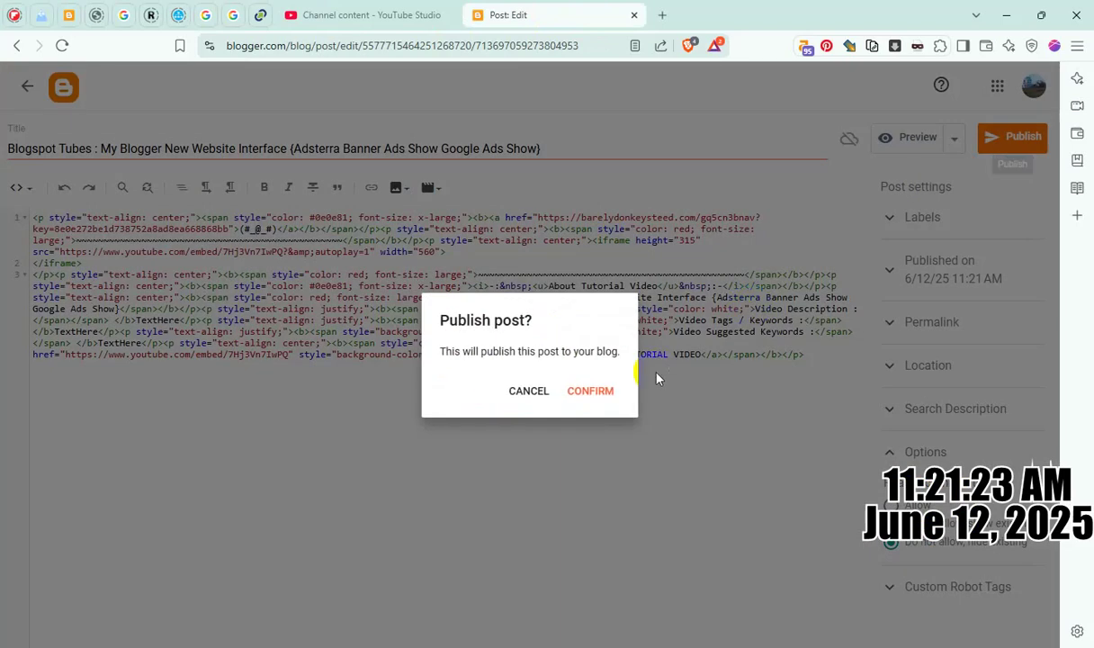
left_click(599, 392)
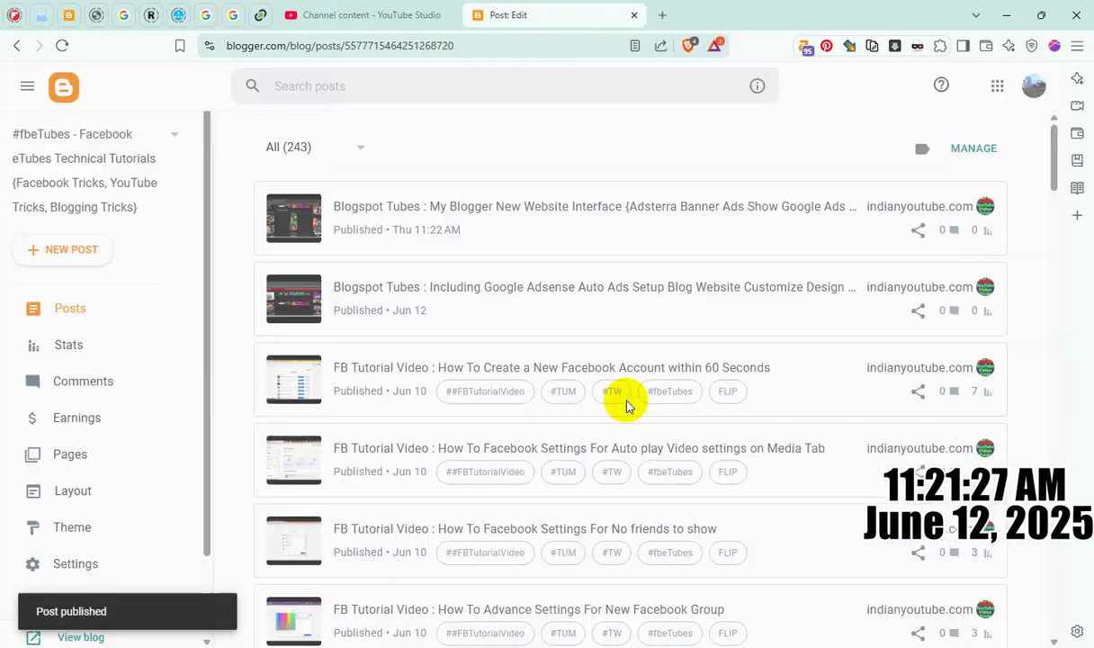
- View the published "My Blogger New Website Interface" post on the blog, check its embedded video, and close it
left_click(952, 208)
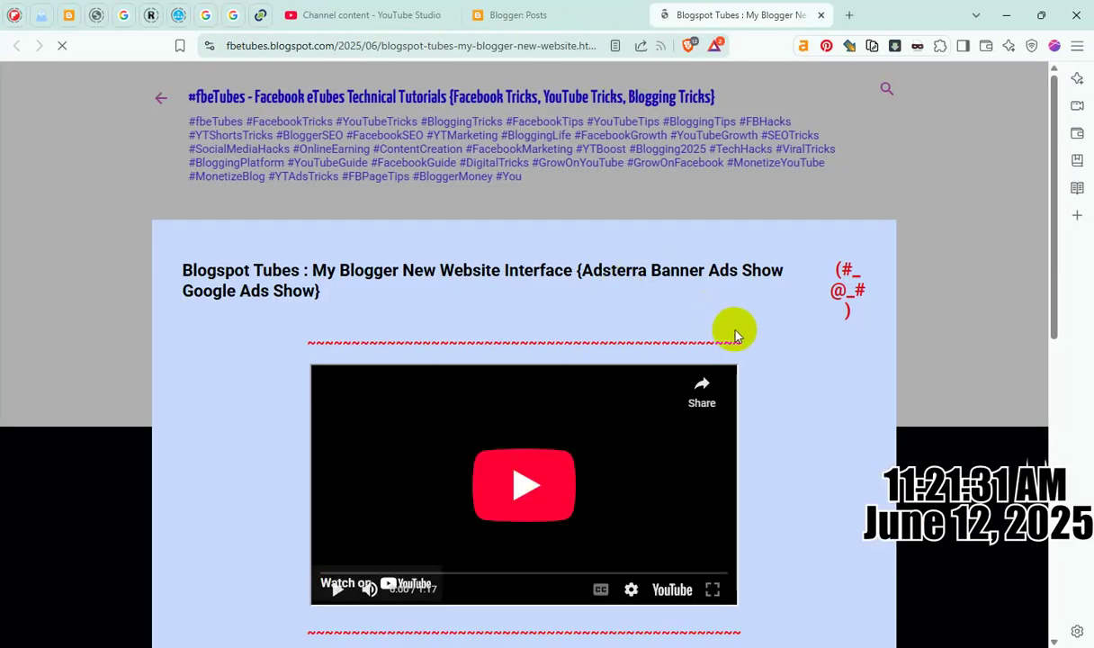
scroll(734, 329, "down", 3)
scroll(736, 333, "up", 3)
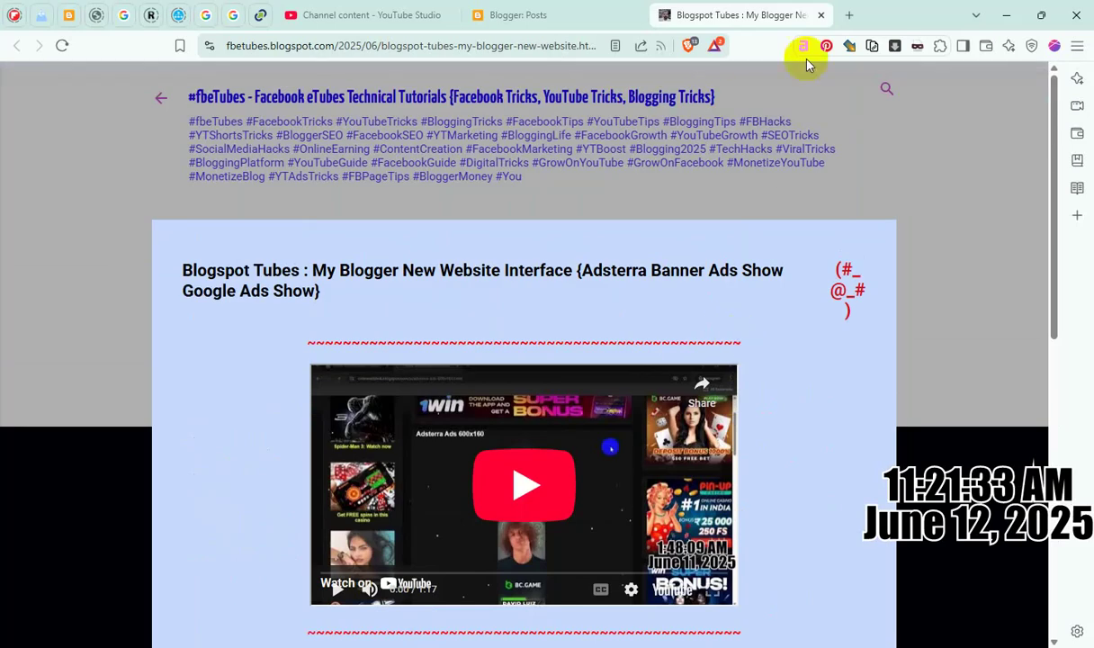
left_click(821, 15)
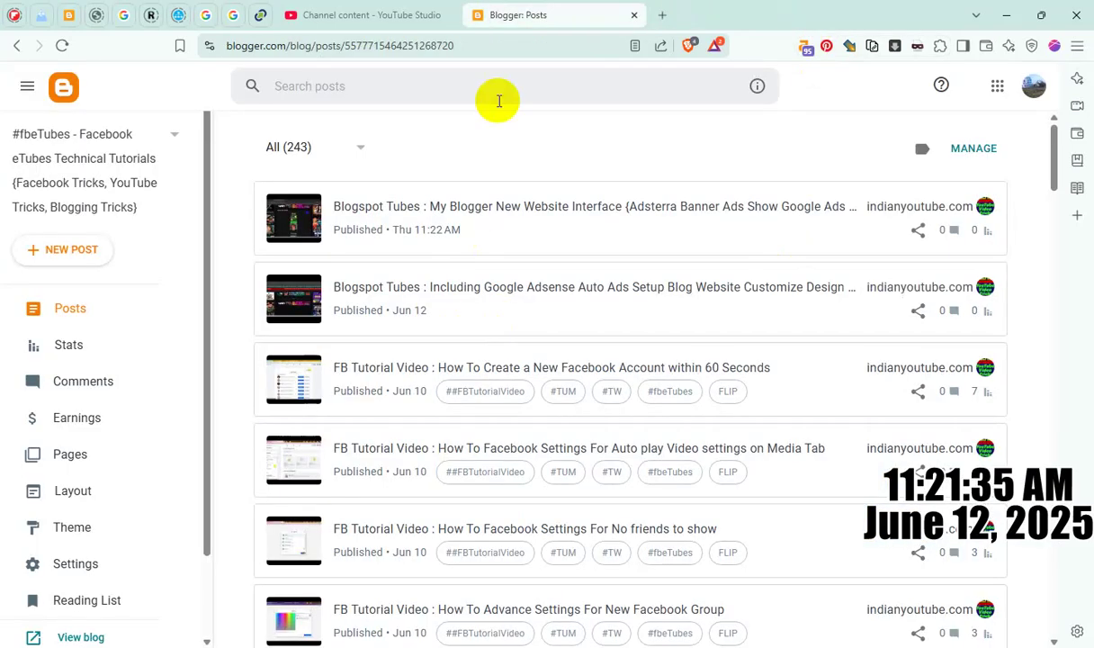
- In YouTube Studio, mark the third video, "How To Adsterra 728x90 Banner Ads", as selected and copy its shareable link
left_click(352, 16)
left_click(730, 104)
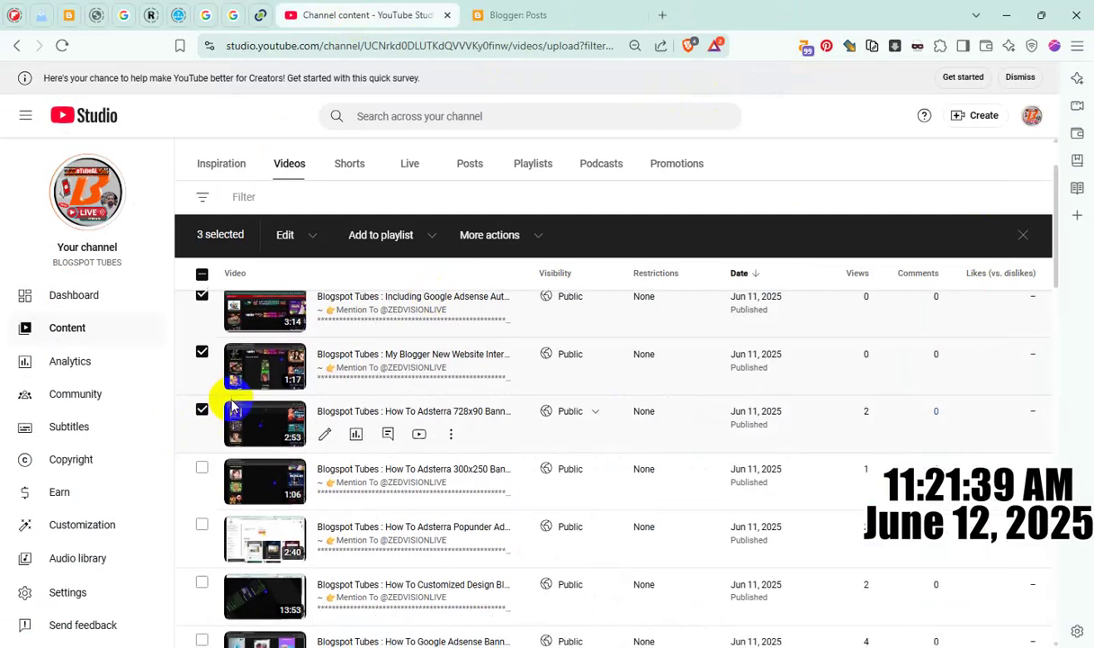
scroll(333, 385, "down", 1)
left_click(451, 365)
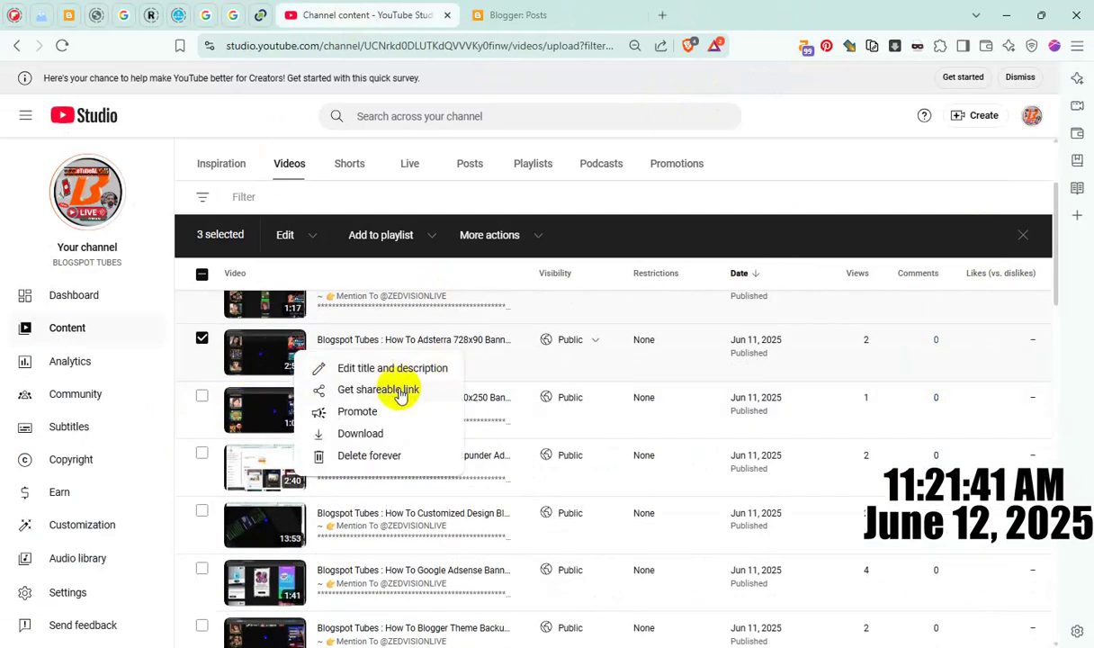
left_click(391, 396)
left_click(540, 15)
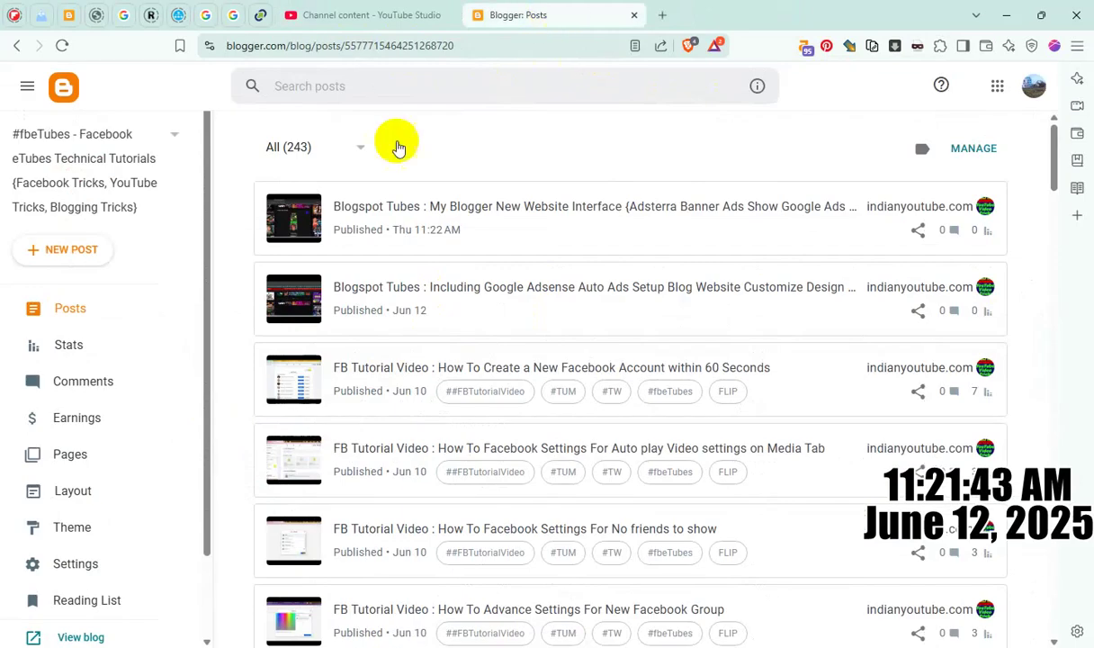
left_click(90, 246)
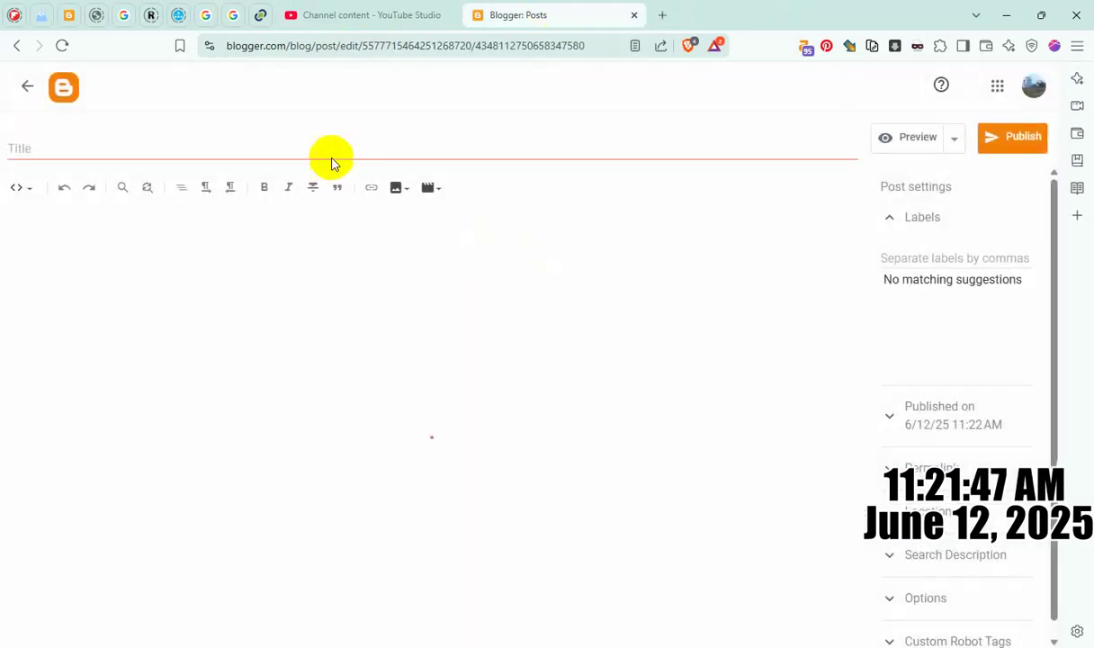
left_click(340, 148)
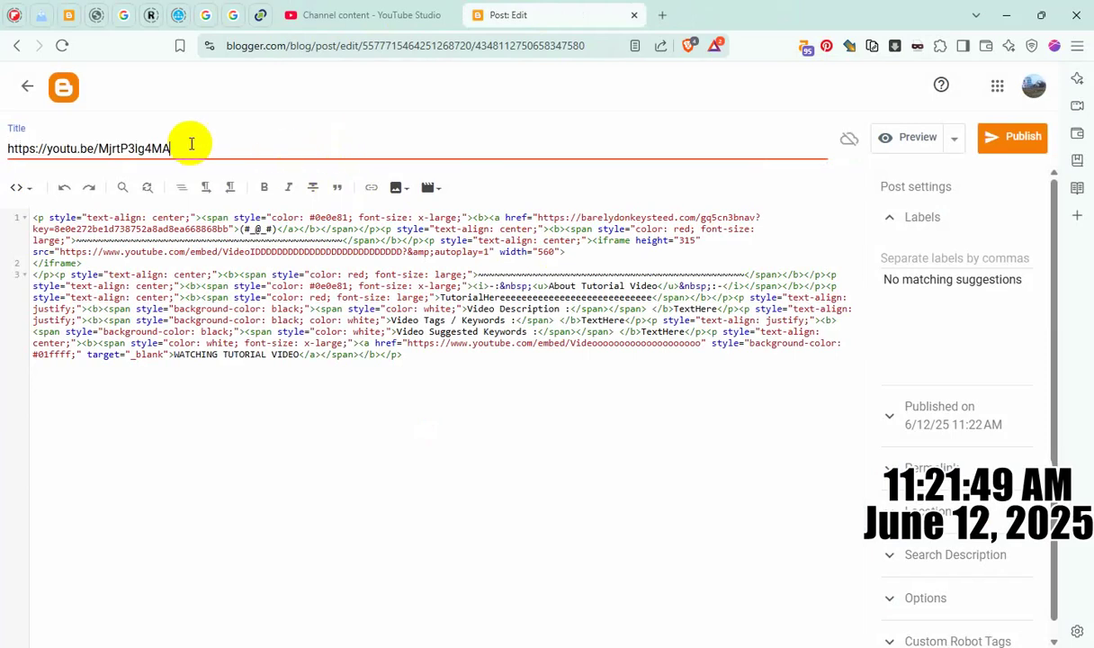
- Move the video ID MjrtP3lg4MA from the title into the HTML, replacing both video ID placeholders in the embed links
left_click(141, 149)
key("ctrl+x")
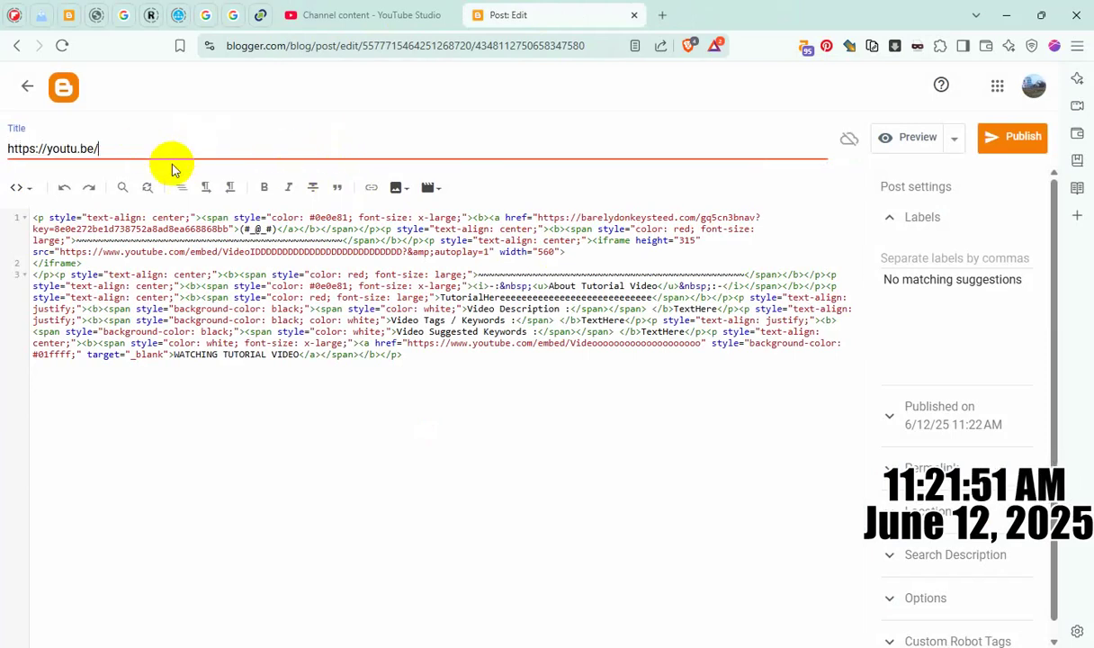
double_click(340, 251)
key("ctrl+v")
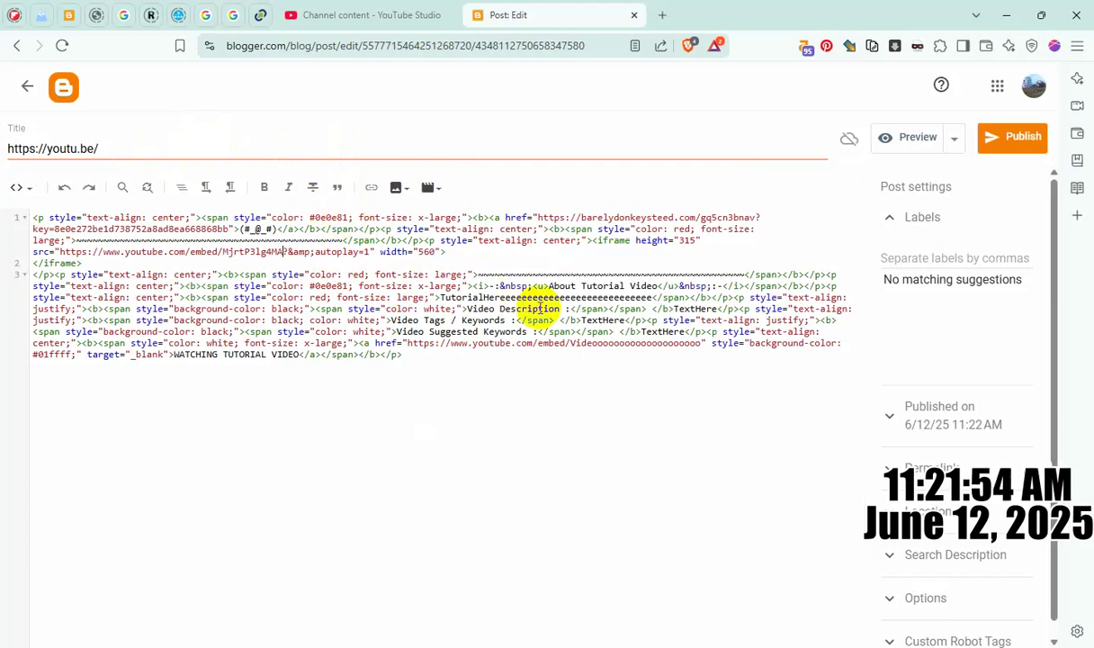
key("ctrl+v")
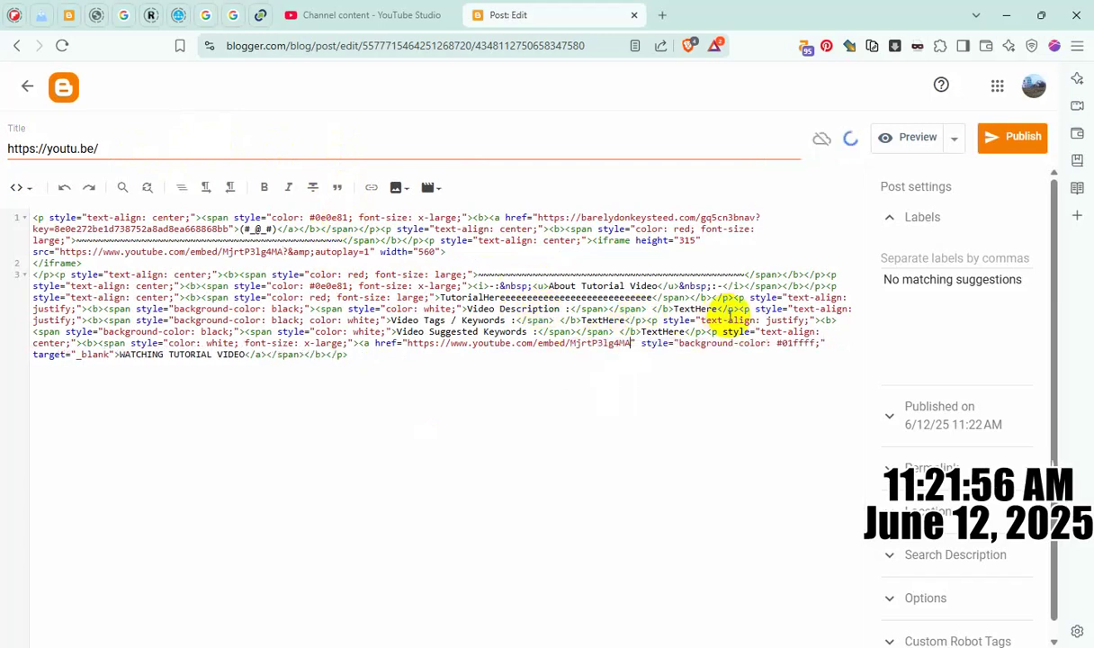
- Copy the third video's title from YouTube Studio as the post title: "Blogspot Tubes : How To Adsterra 728x90 Banner Ads Setup on Blogger New Website"
left_click(357, 12)
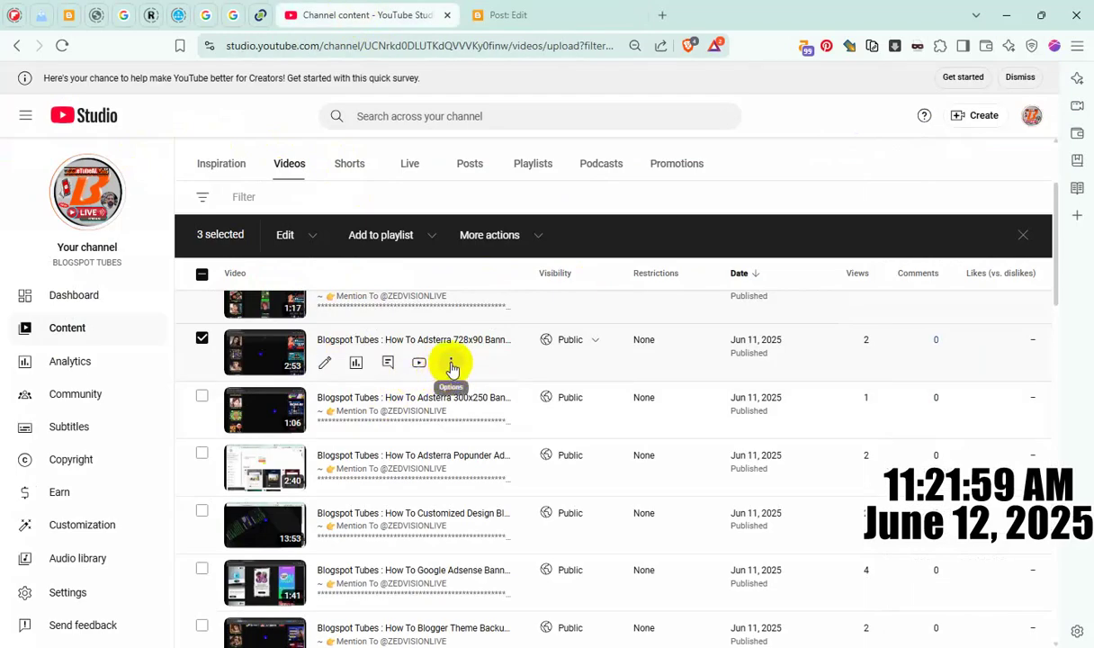
left_click(452, 367)
left_click(421, 366)
double_click(457, 383)
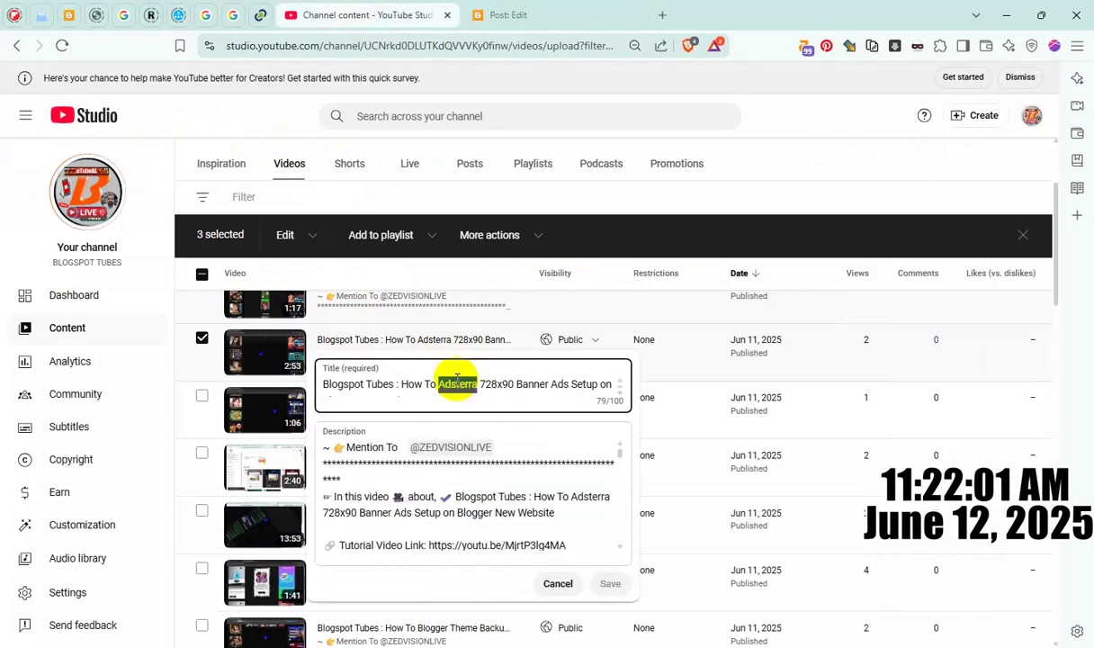
key("ctrl+a")
left_click(539, 14)
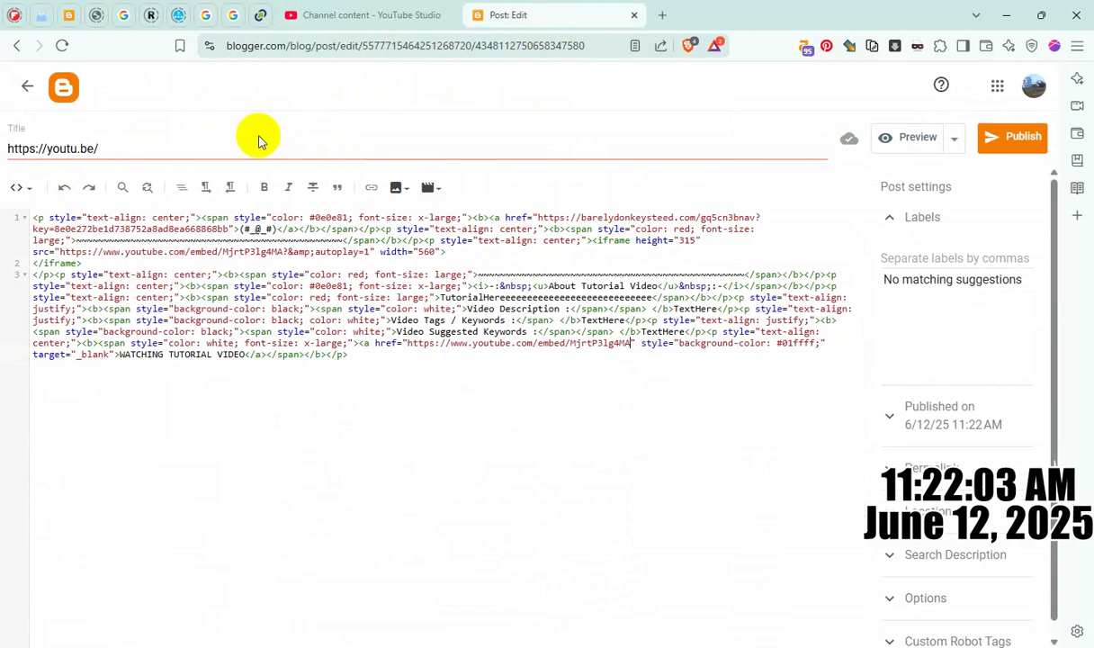
key("ctrl+v")
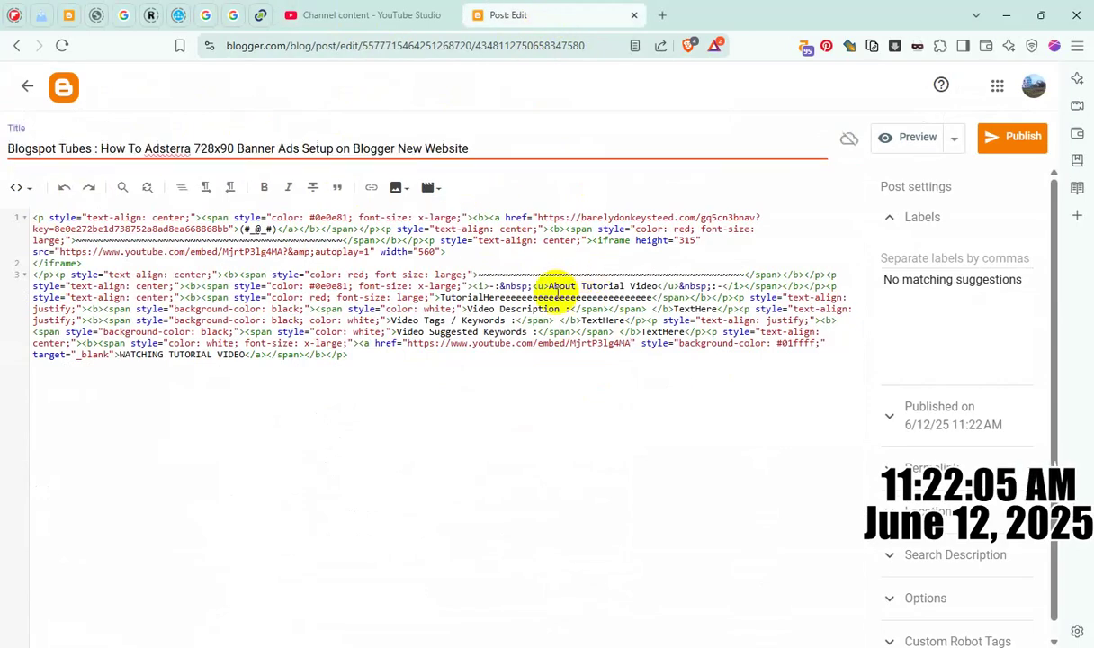
- Put the third video's title in place of the TutorialHere placeholder and into the search description
double_click(551, 296)
key("ctrl+v")
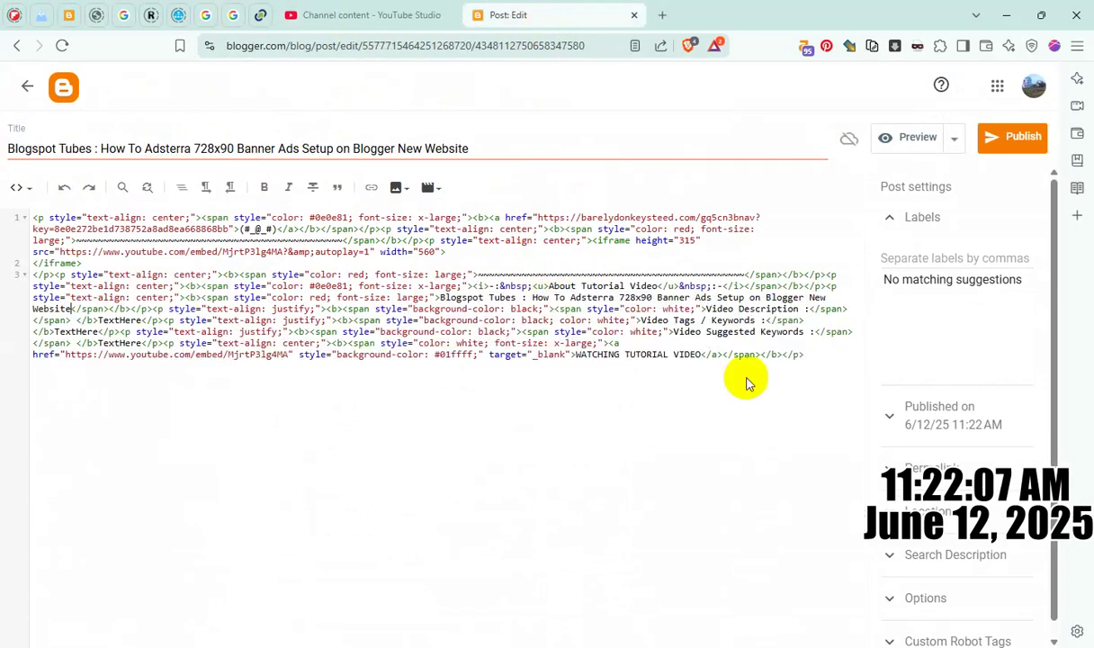
left_click(960, 554)
key("ctrl+v")
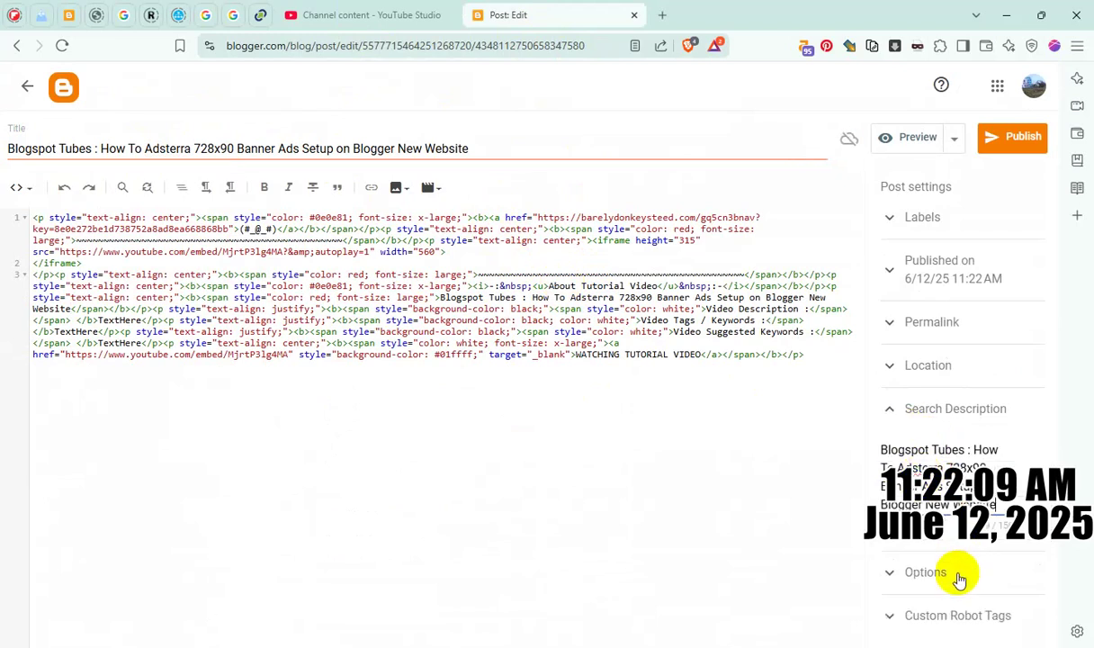
- Disallow reader comments and hide existing ones on the Adsterra 728x90 post, and publish it
left_click(935, 564)
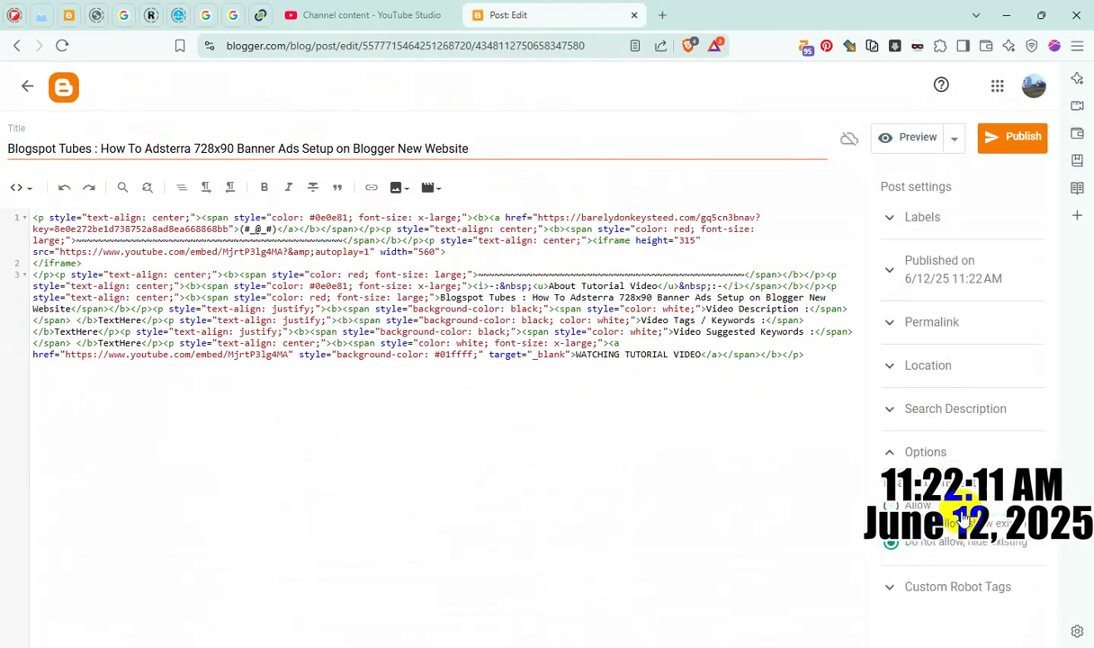
left_click(999, 139)
left_click(589, 389)
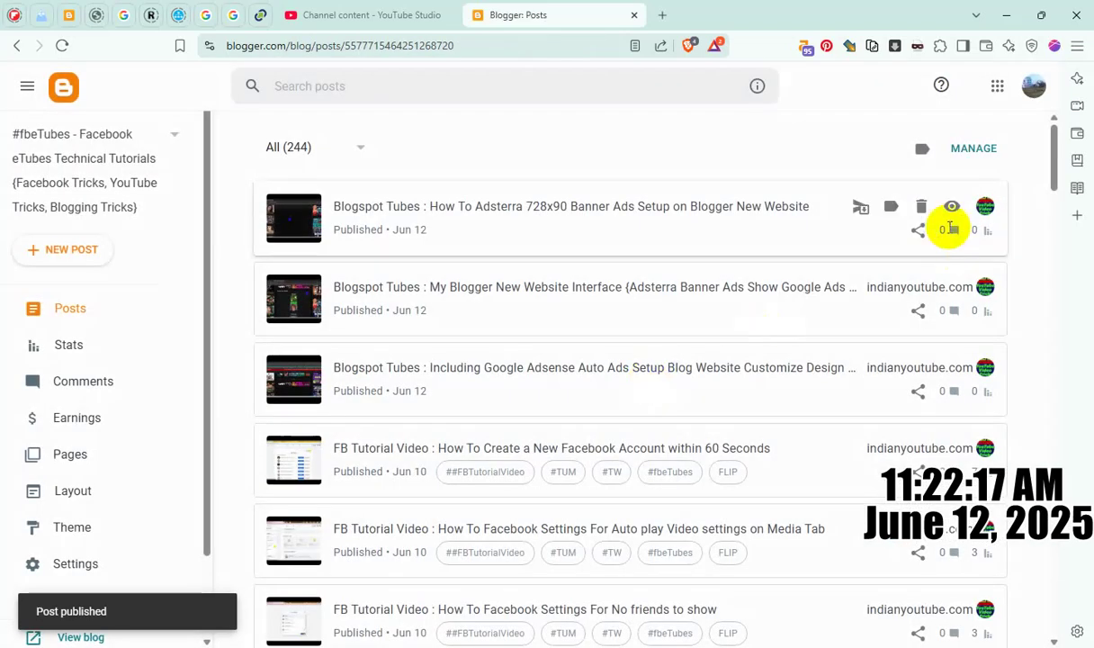
- View the published Adsterra 728x90 post on the blog, check its video and text, and close it
left_click(951, 208)
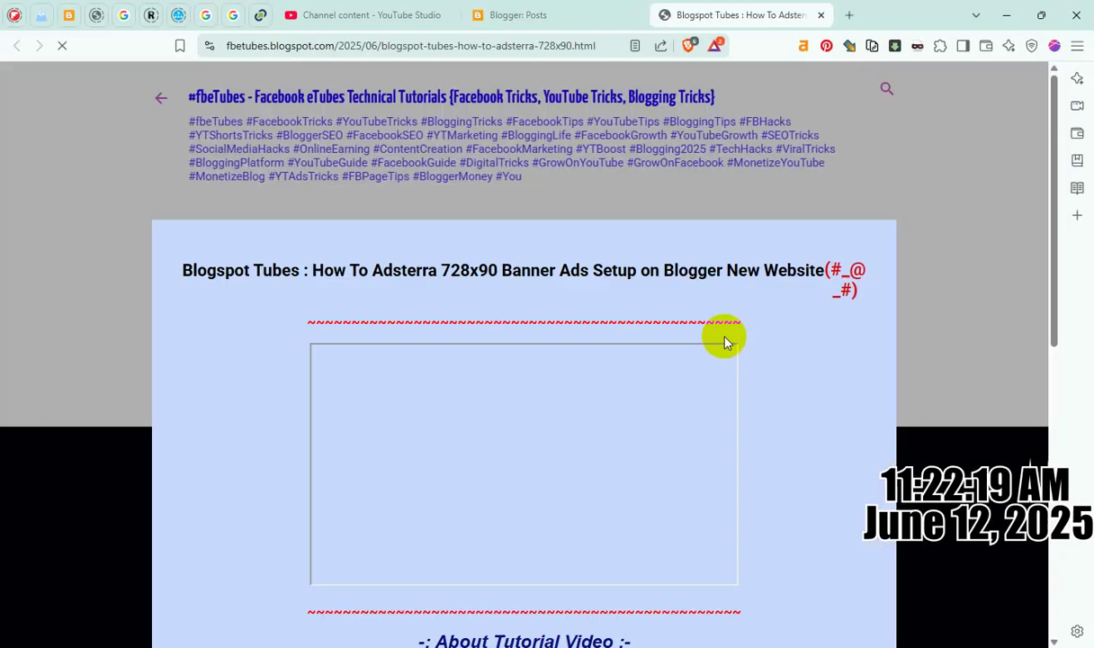
scroll(745, 384, "down", 5)
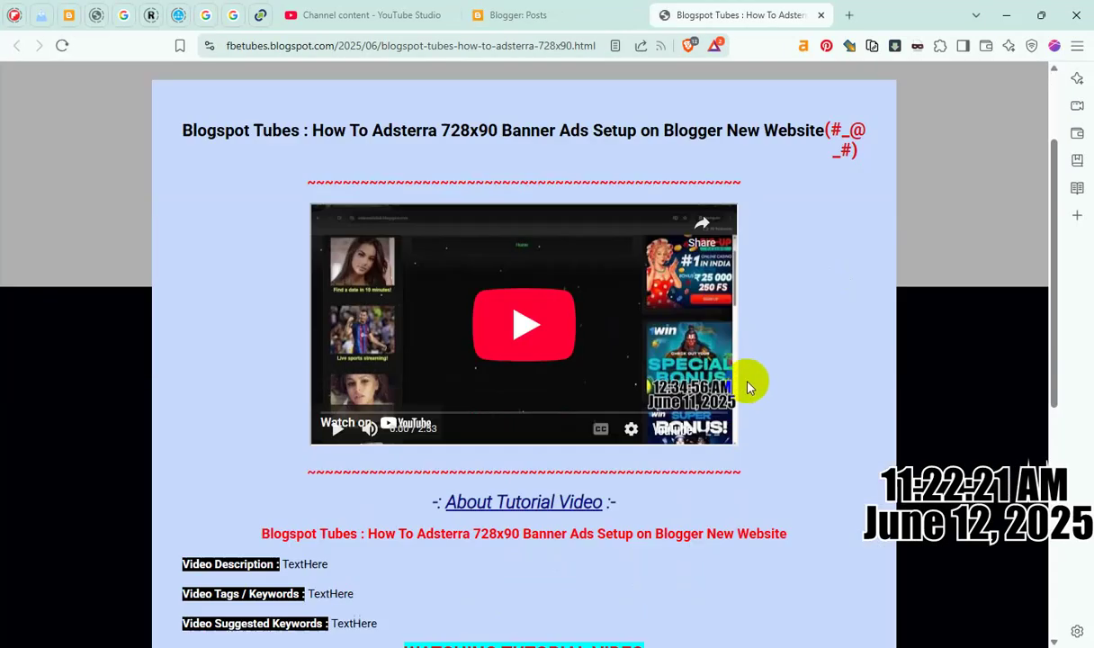
scroll(747, 382, "up", 5)
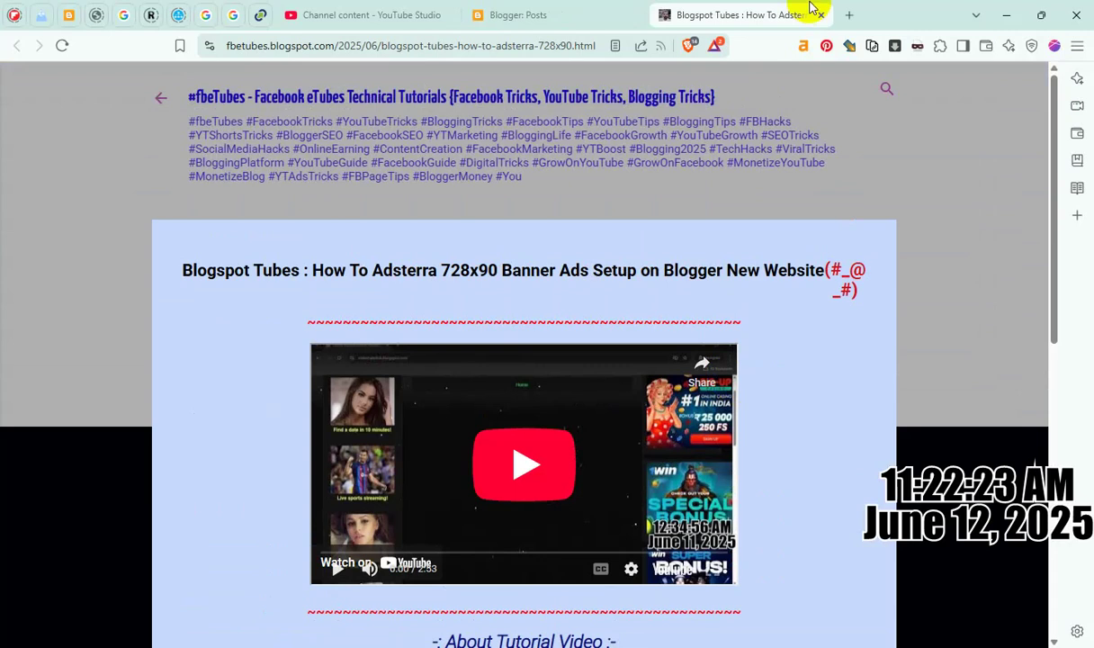
left_click(821, 16)
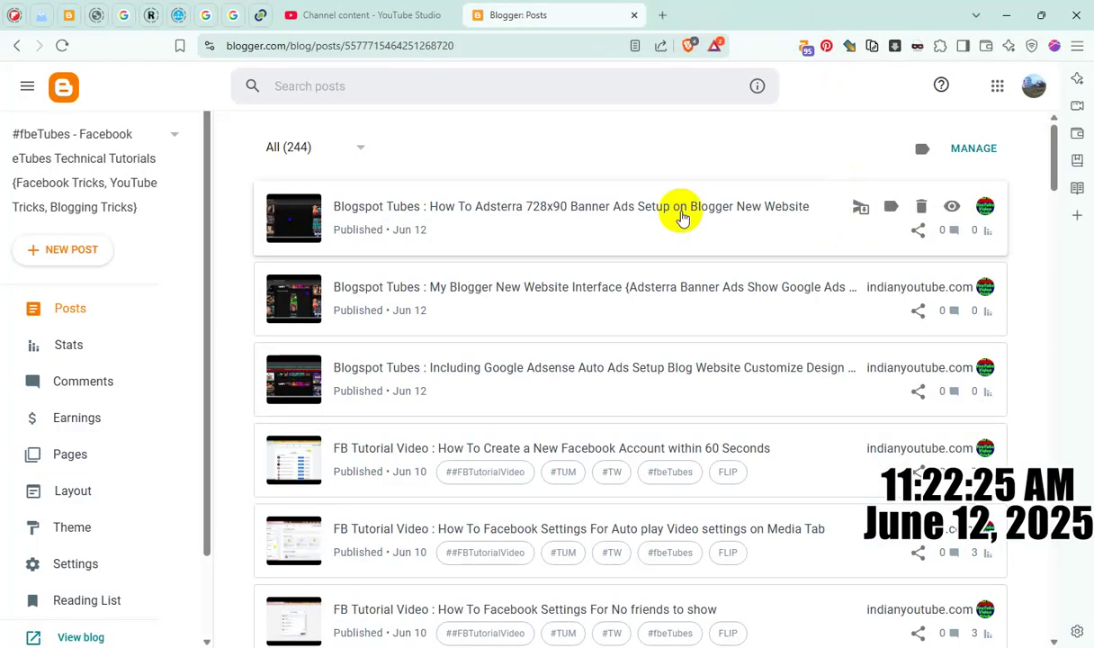
- In YouTube Studio's video list, mark the fourth video, "How To Adsterra 300x250", as selected
left_click(334, 16)
left_click(671, 393)
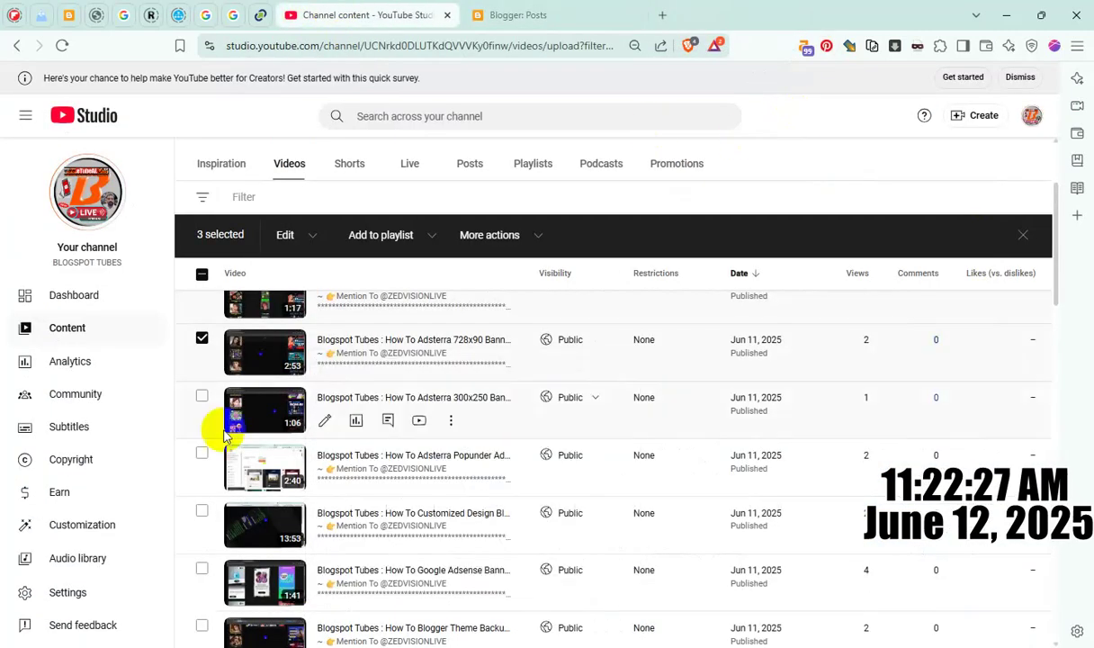
left_click(201, 397)
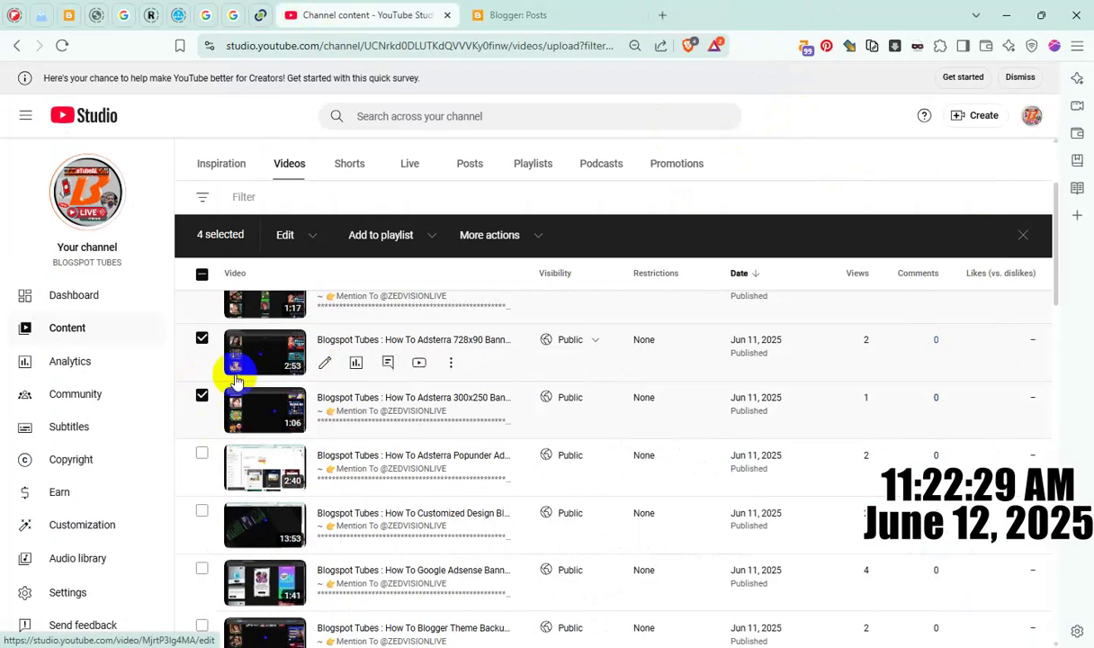
scroll(234, 379, "down", 1)
scroll(360, 387, "up", 1)
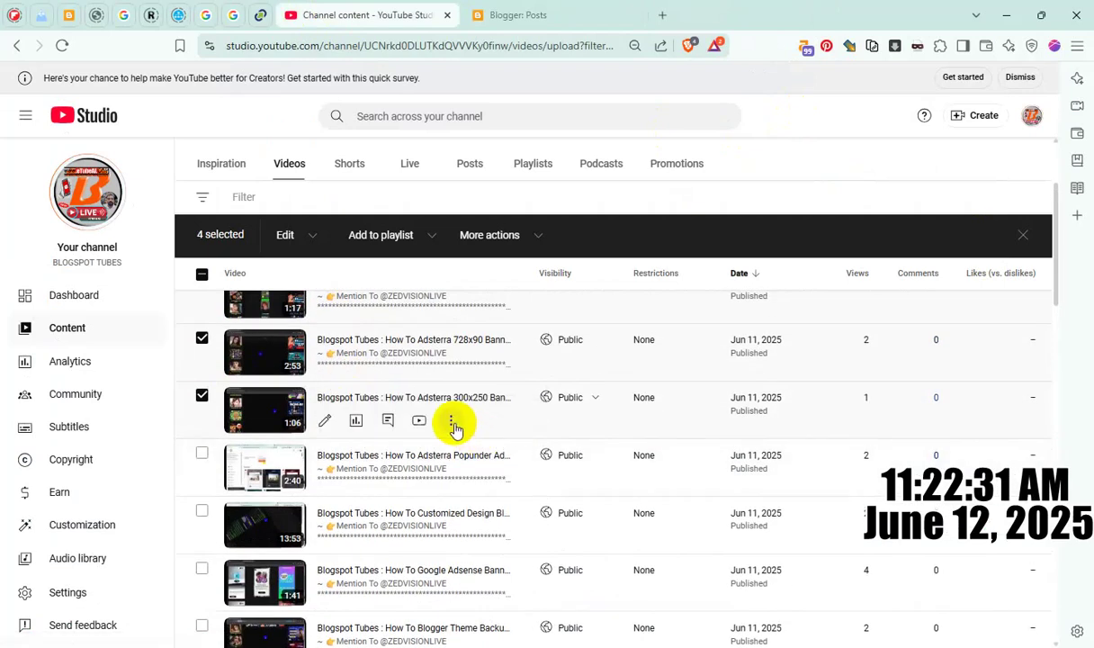
left_click(453, 423)
left_click(410, 447)
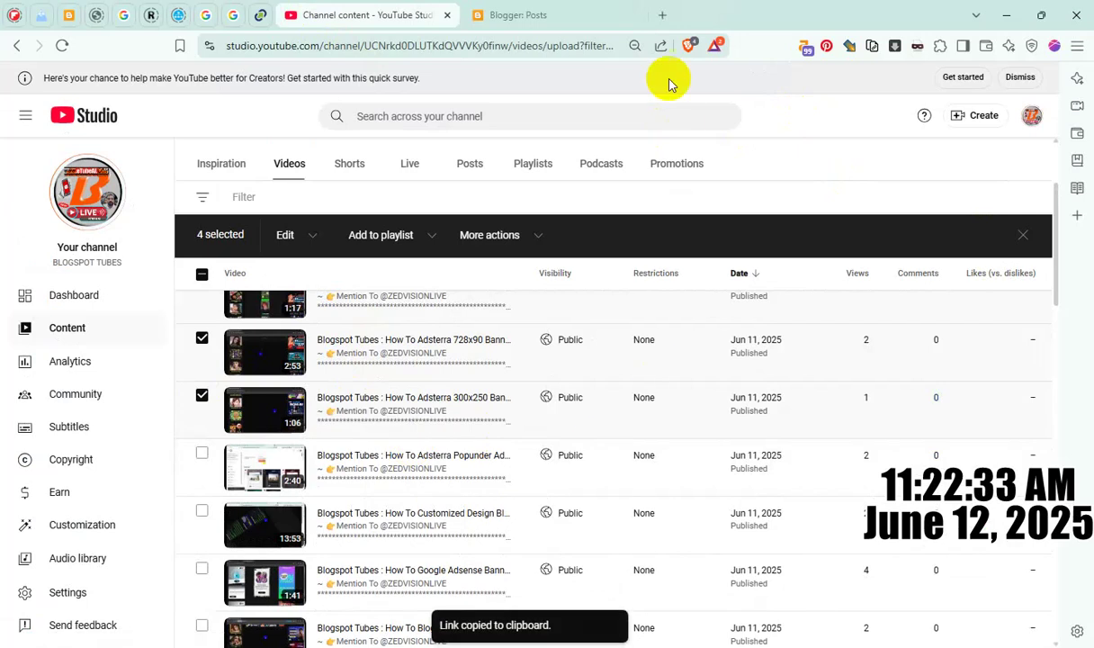
left_click(536, 25)
left_click(86, 249)
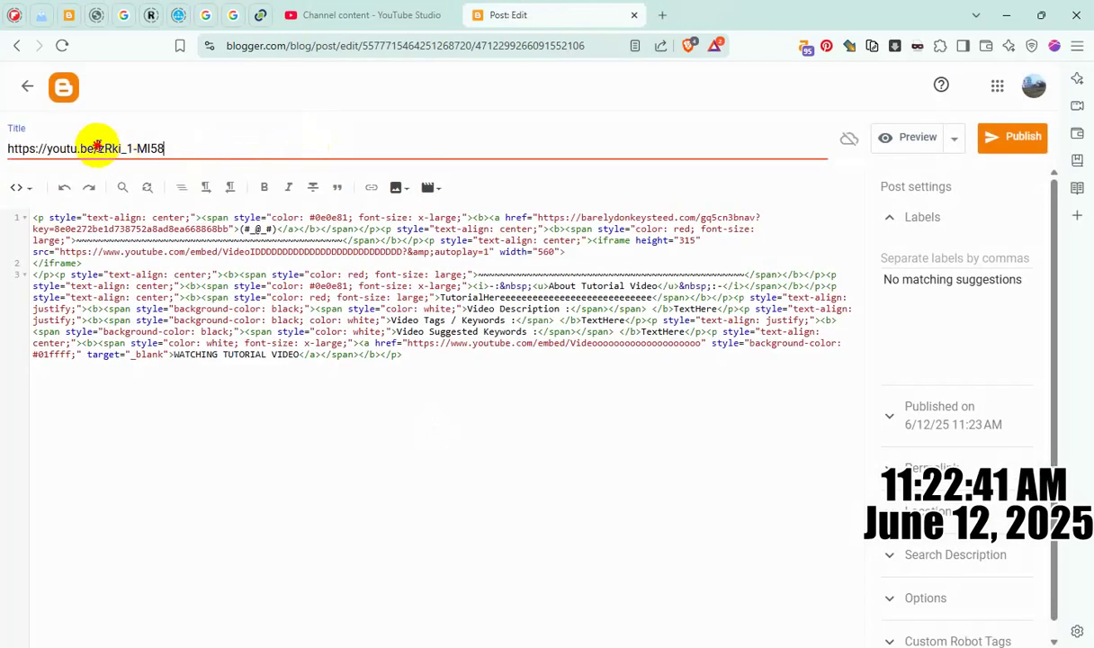
- Move the video ID zRki_1-Ml58 from the title into the iframe's embed link and select the placeholder in the watch link
left_click_drag(97, 146, 258, 147)
key("ctrl+x")
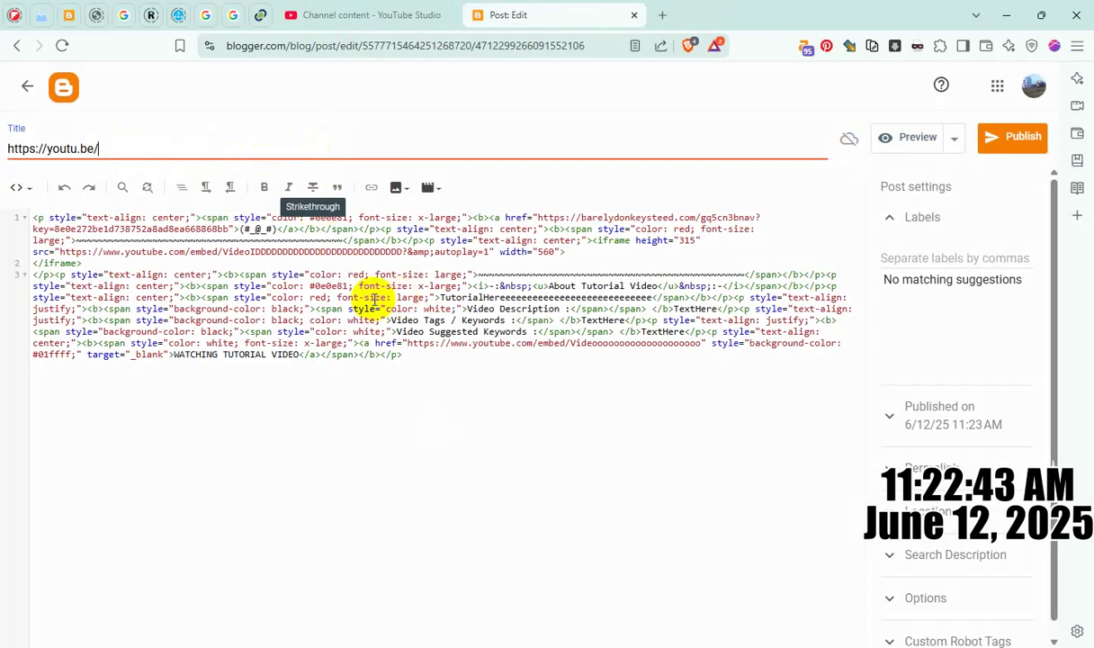
double_click(314, 252)
key("ctrl+v")
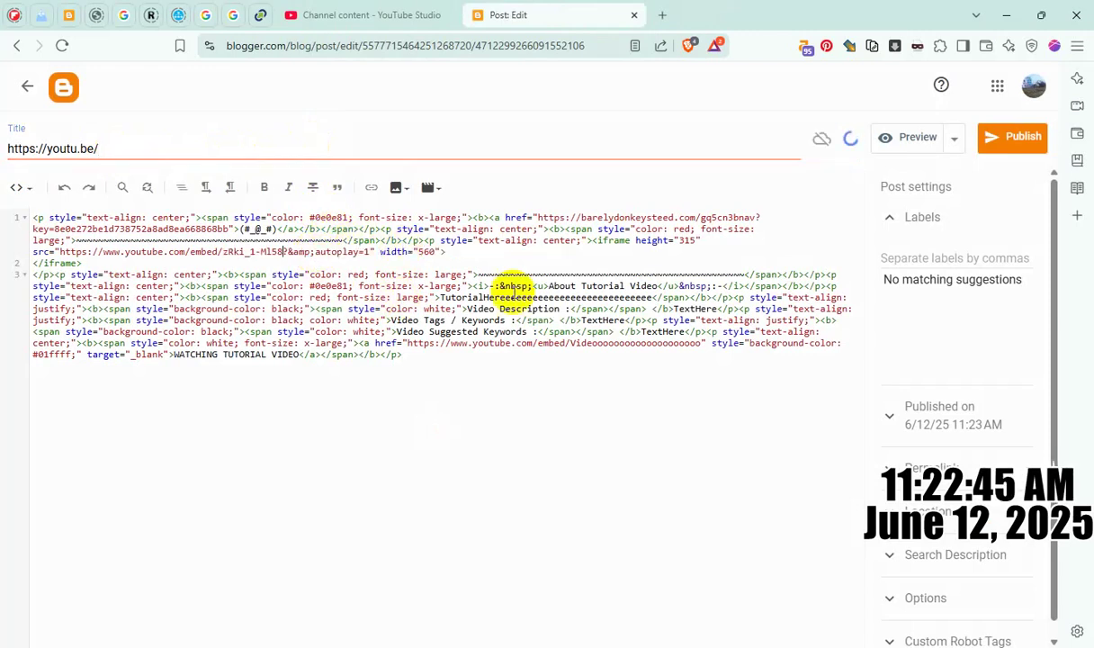
left_click(597, 342)
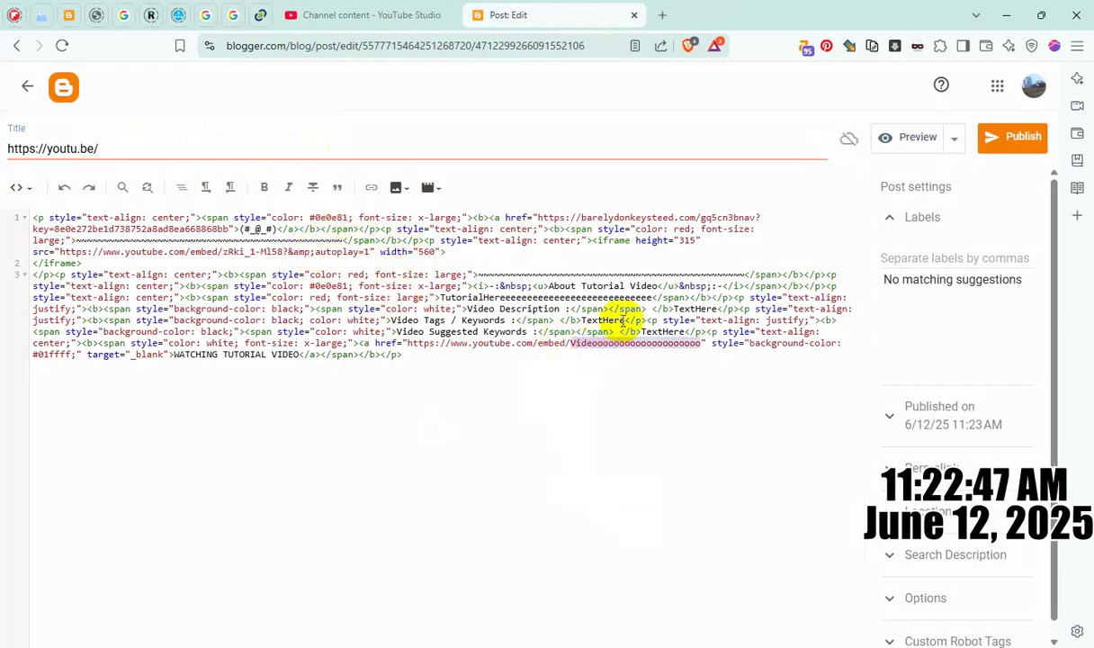
- Put zRki_1-Ml58 in the watch link and set the post title from YouTube Studio to "Blogspot Tubes : How To Adsterra 300x250 Banner Ads Setup on Blogger New Website"
left_click(346, 16)
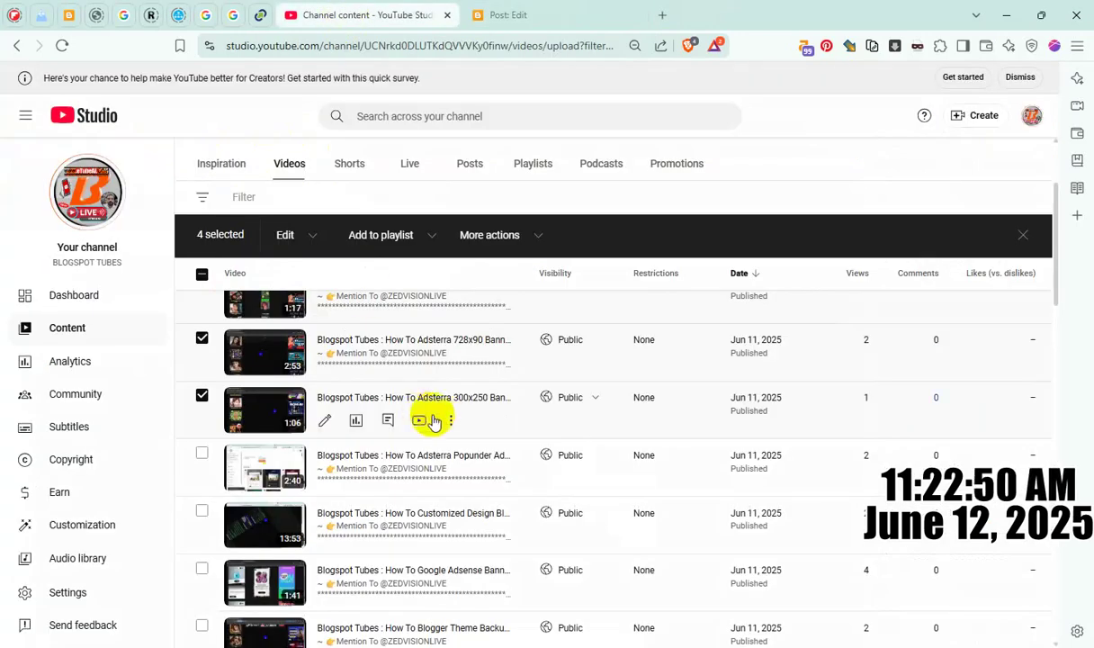
left_click(452, 425)
left_click(440, 421)
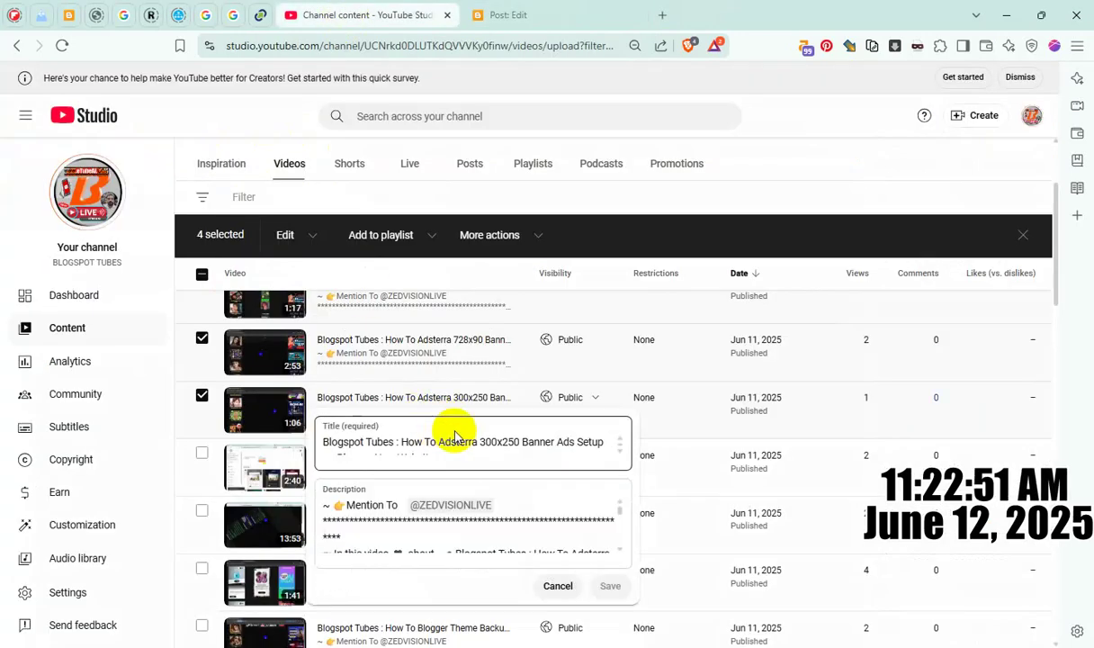
triple_click(452, 440)
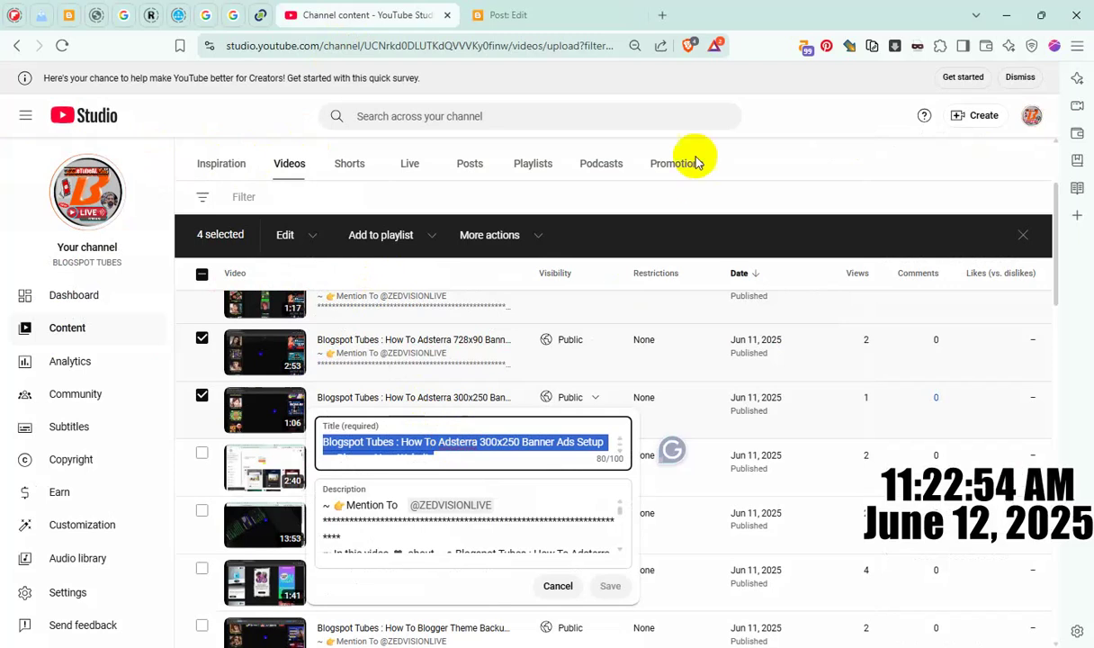
left_click(531, 15)
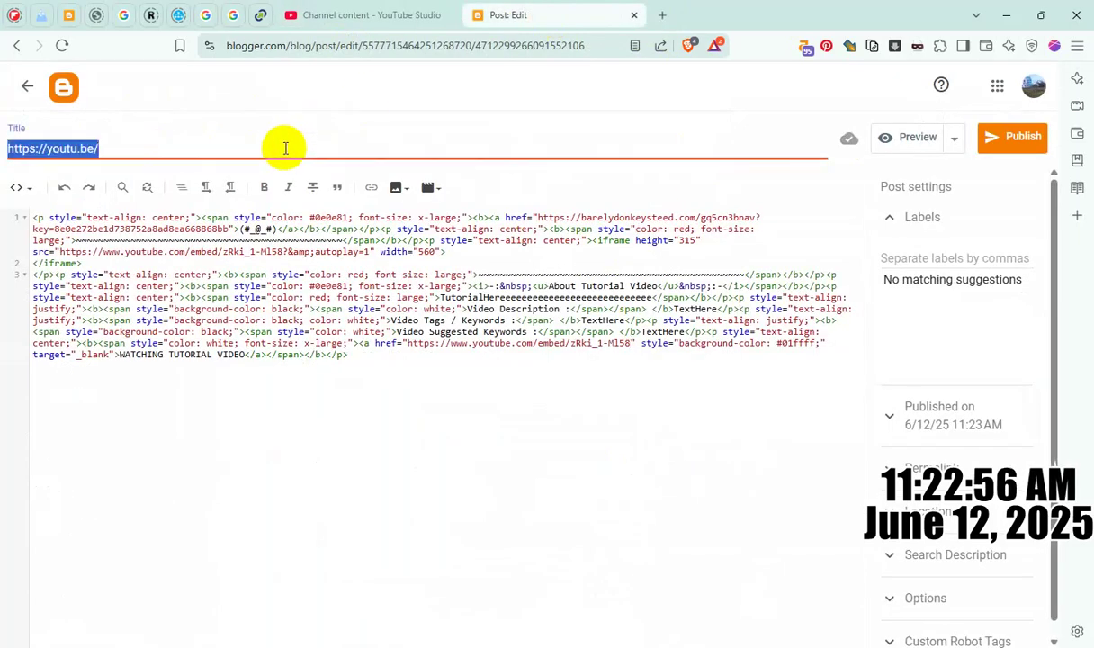
key("ctrl+v")
- Replace the TutorialHere placeholder with the Adsterra 300x250 video title and enter the same title as the search description
double_click(577, 295)
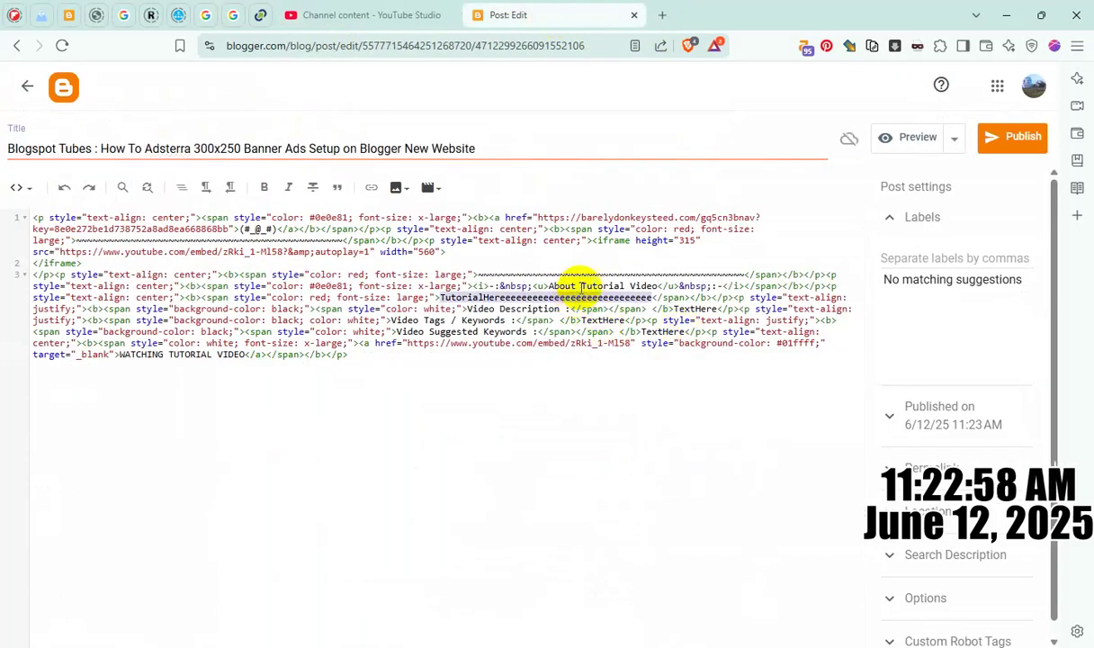
key("ctrl+v")
left_click(983, 558)
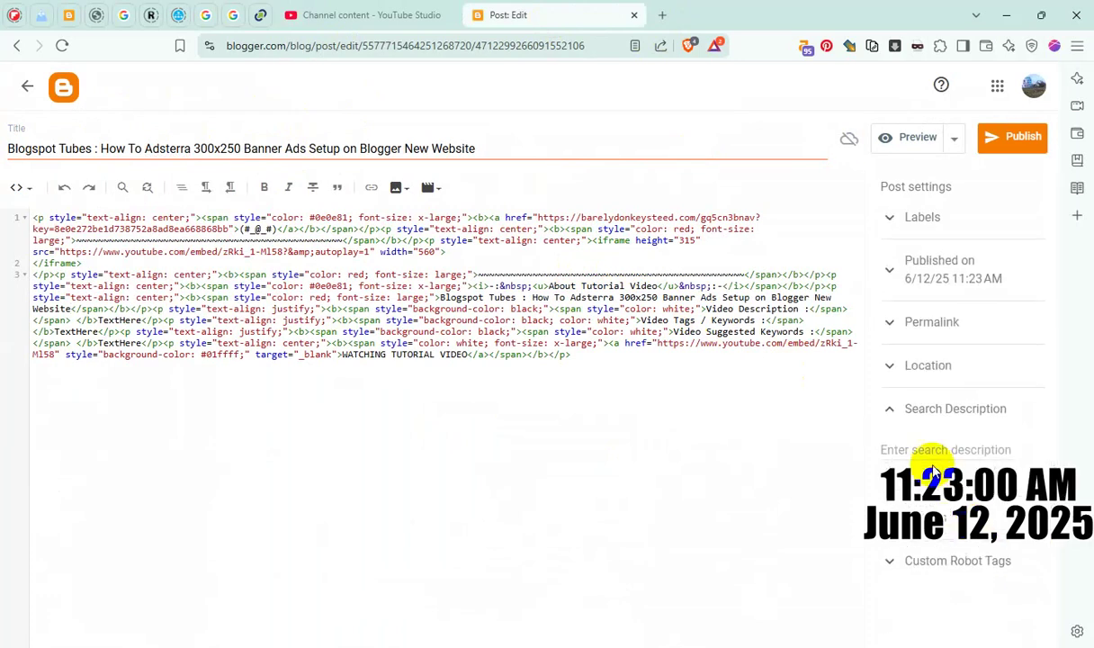
key("ctrl+v")
- Set reader comments to "Do not allow, hide existing" and publish the Adsterra 300x250 post
left_click(949, 580)
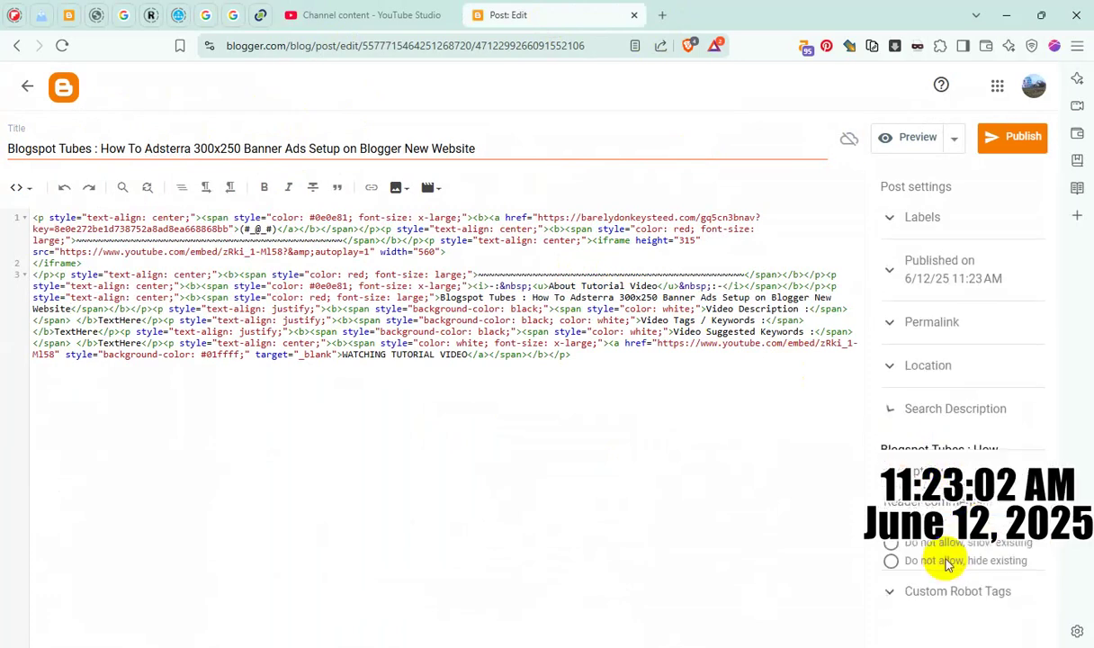
left_click(1006, 140)
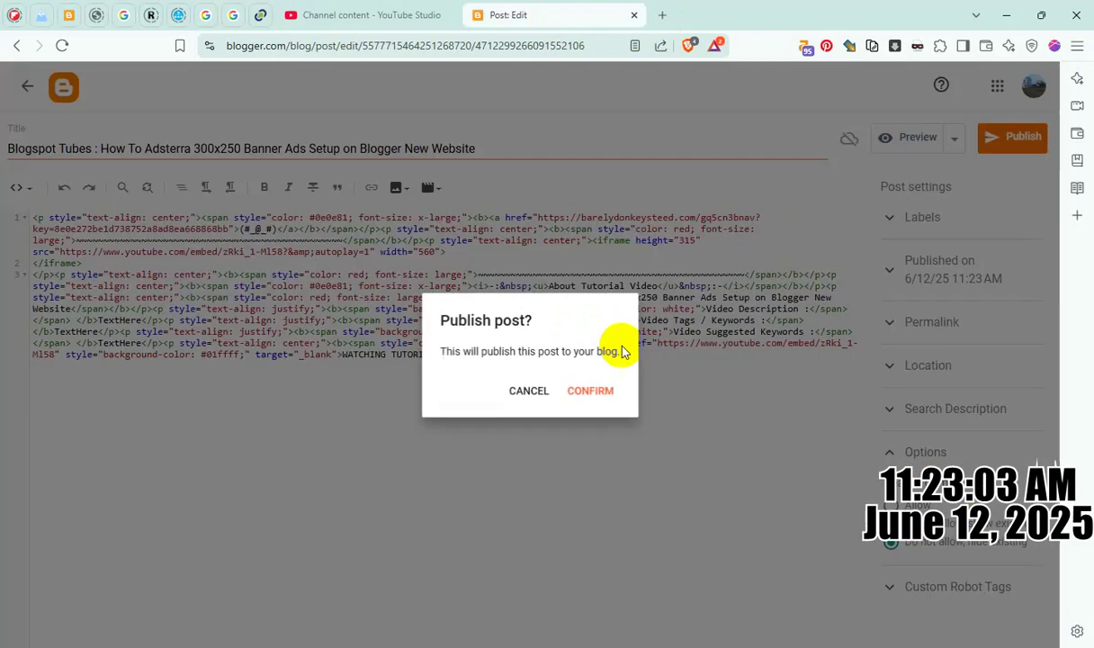
left_click(608, 391)
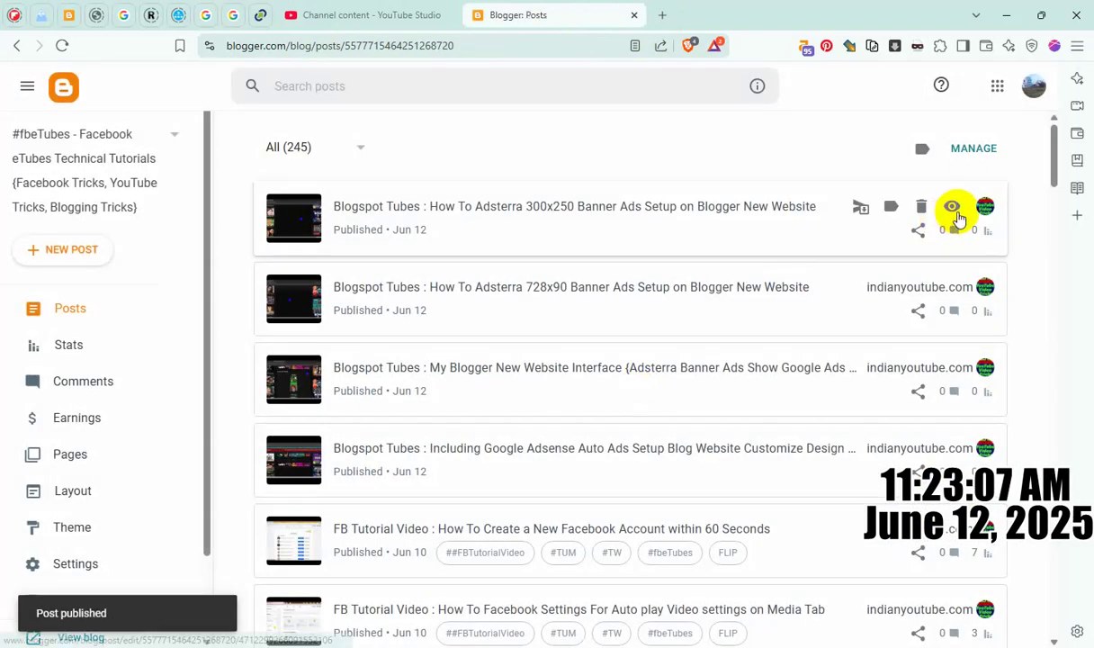
- View the published Adsterra 300x250 post on the blog, check its video and text, and close it
left_click(953, 208)
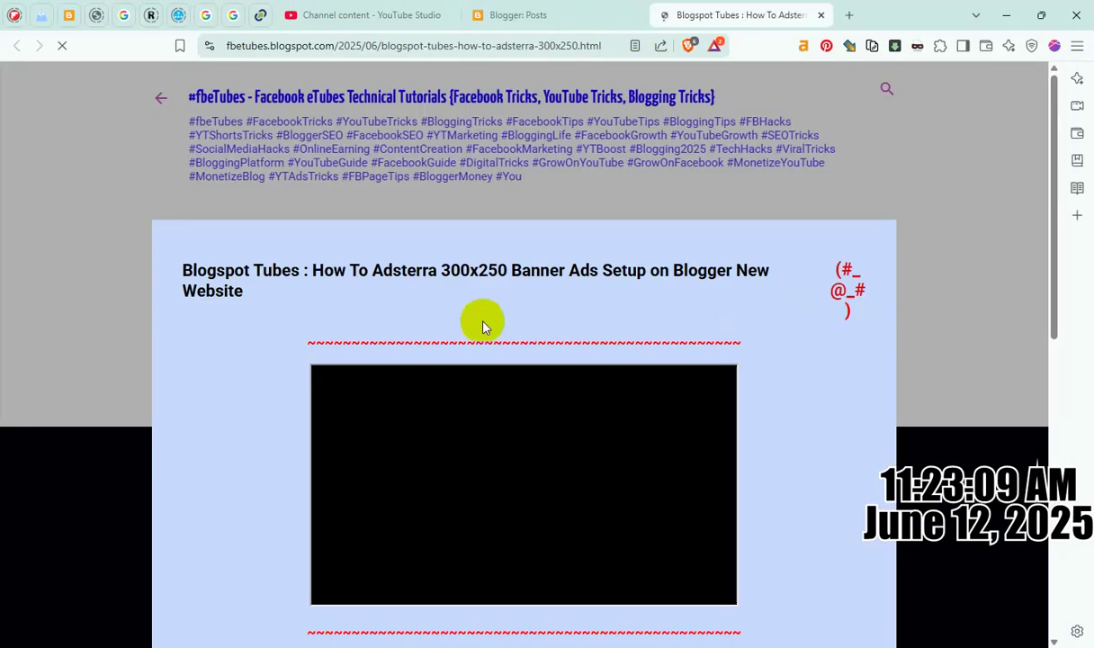
scroll(752, 376, "down", 2)
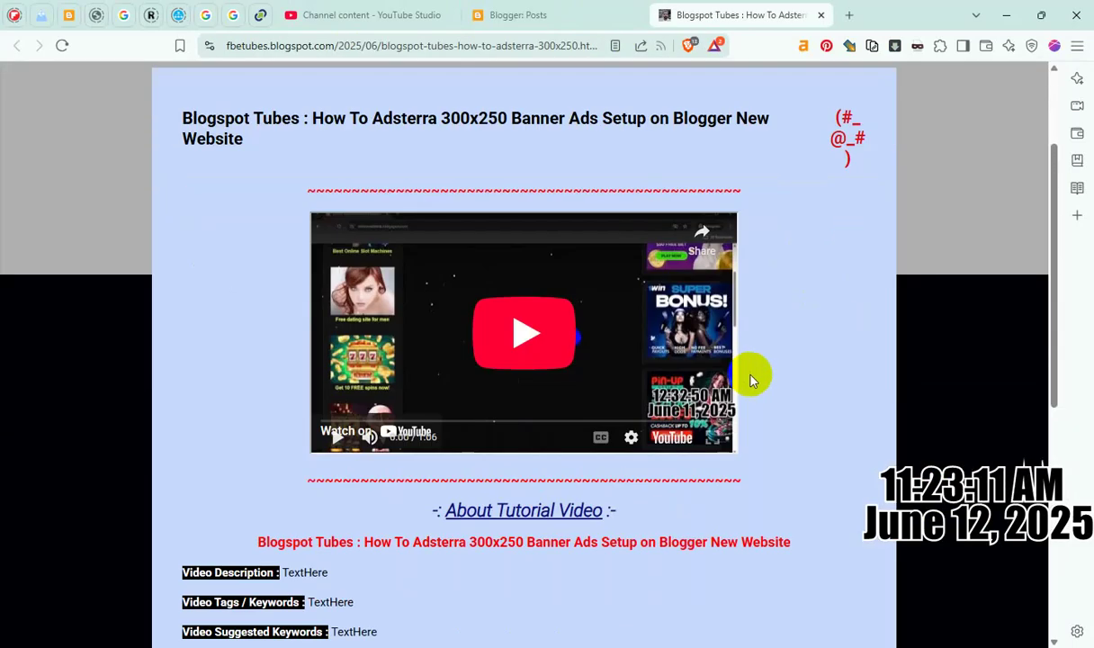
scroll(751, 373, "down", 2)
scroll(751, 373, "up", 3)
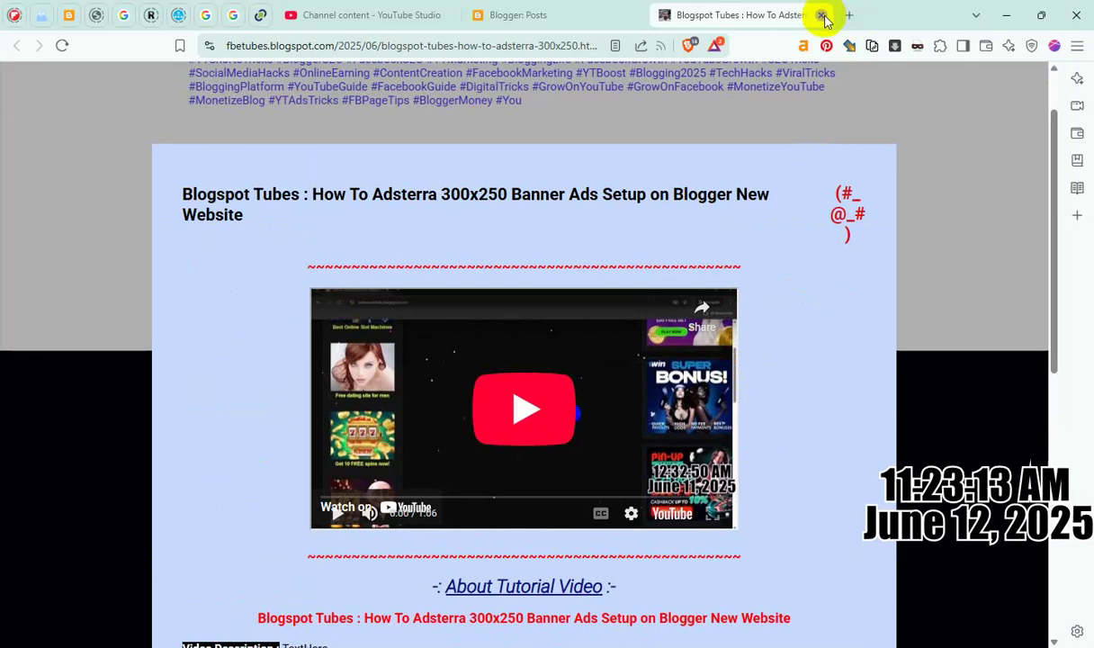
left_click(821, 15)
- In YouTube Studio, close the title and description editor and mark the "How To Adsterra Popunder" video as selected
left_click(355, 15)
left_click(760, 112)
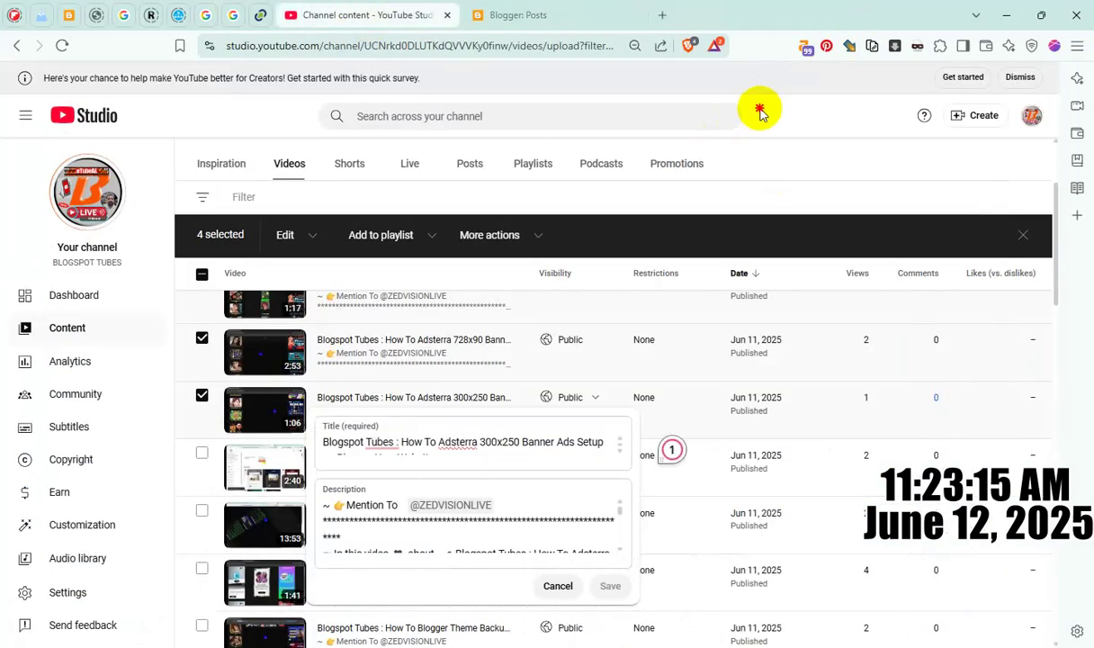
scroll(359, 374, "down", 1)
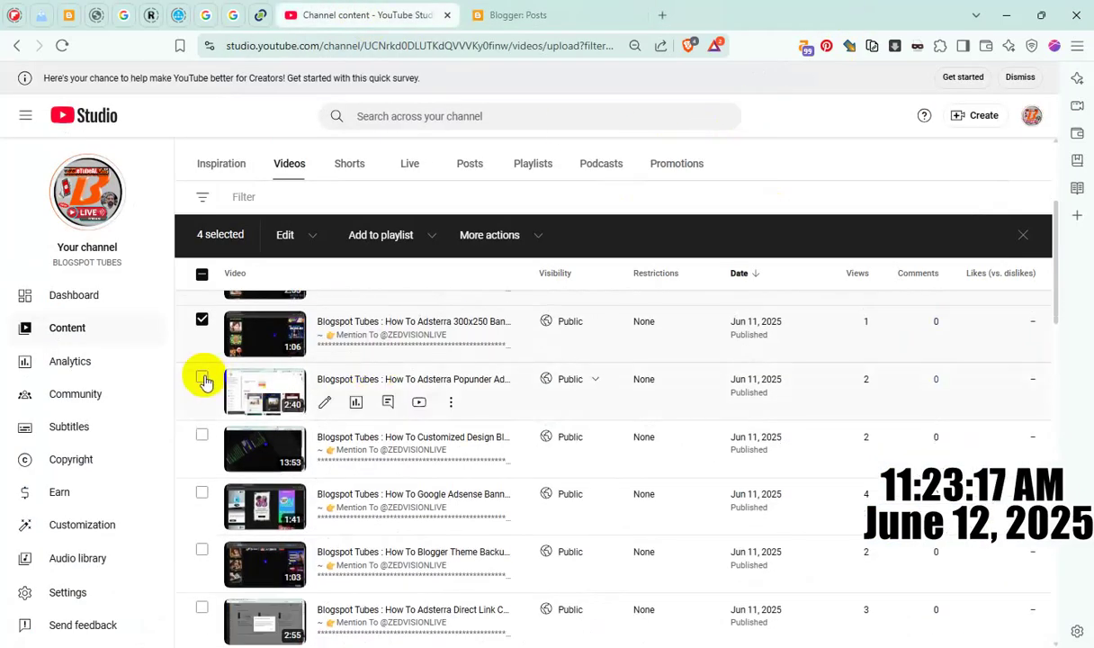
left_click(450, 403)
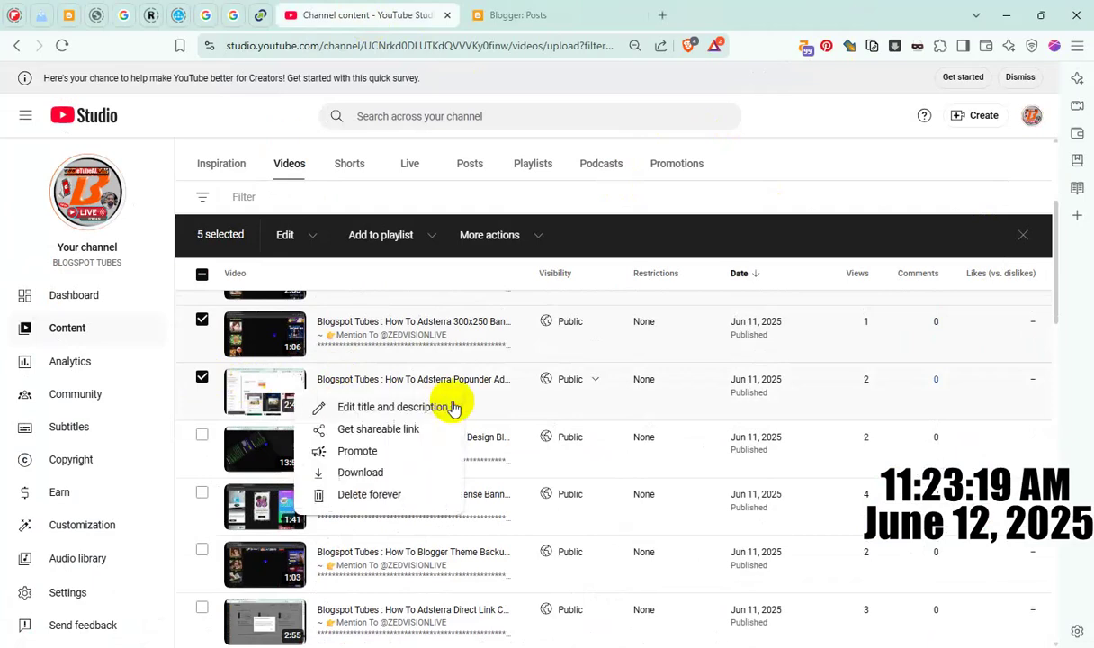
left_click(391, 420)
left_click(533, 14)
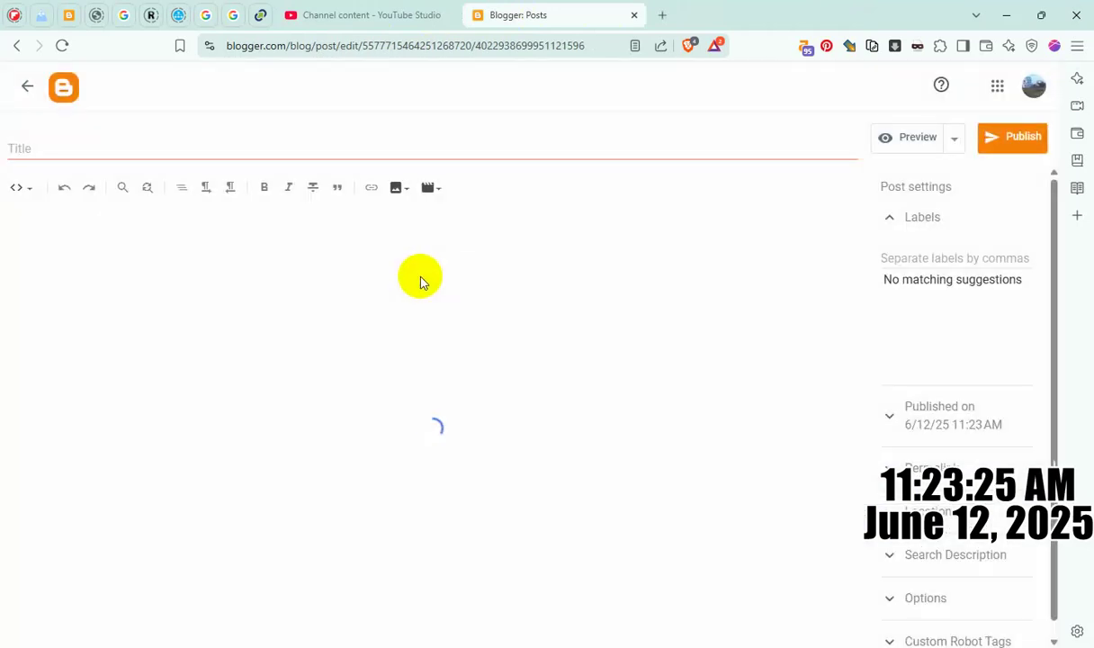
key("ctrl+v")
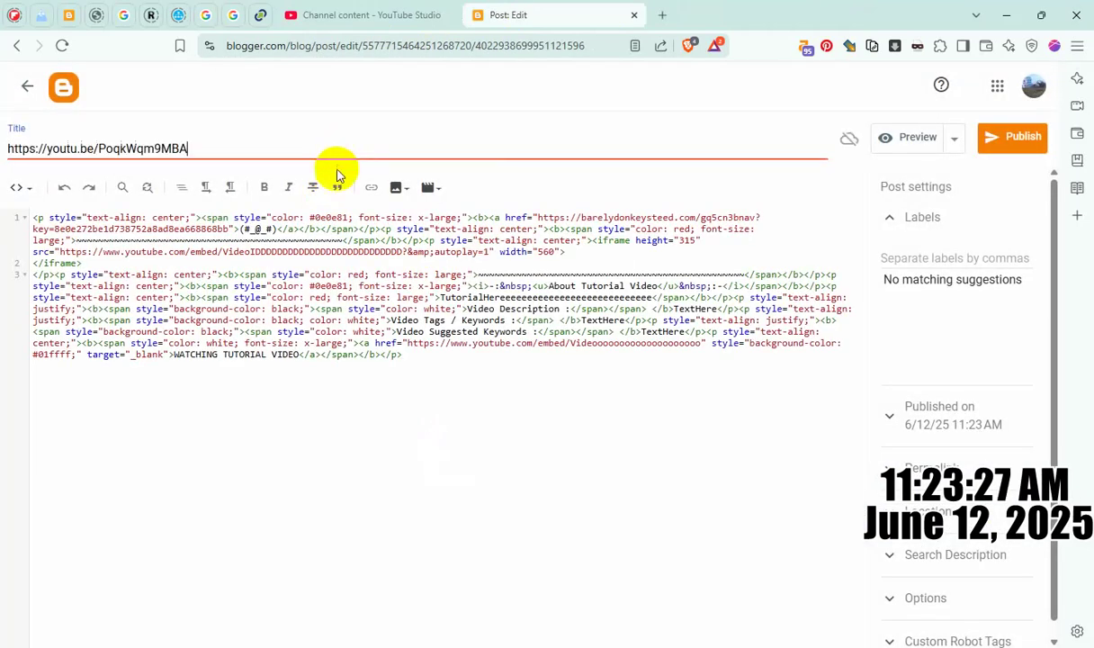
- Move the video ID PoqkWqm9MBA from the title into both the iframe's embed link and the watch link
key("ctrl+x")
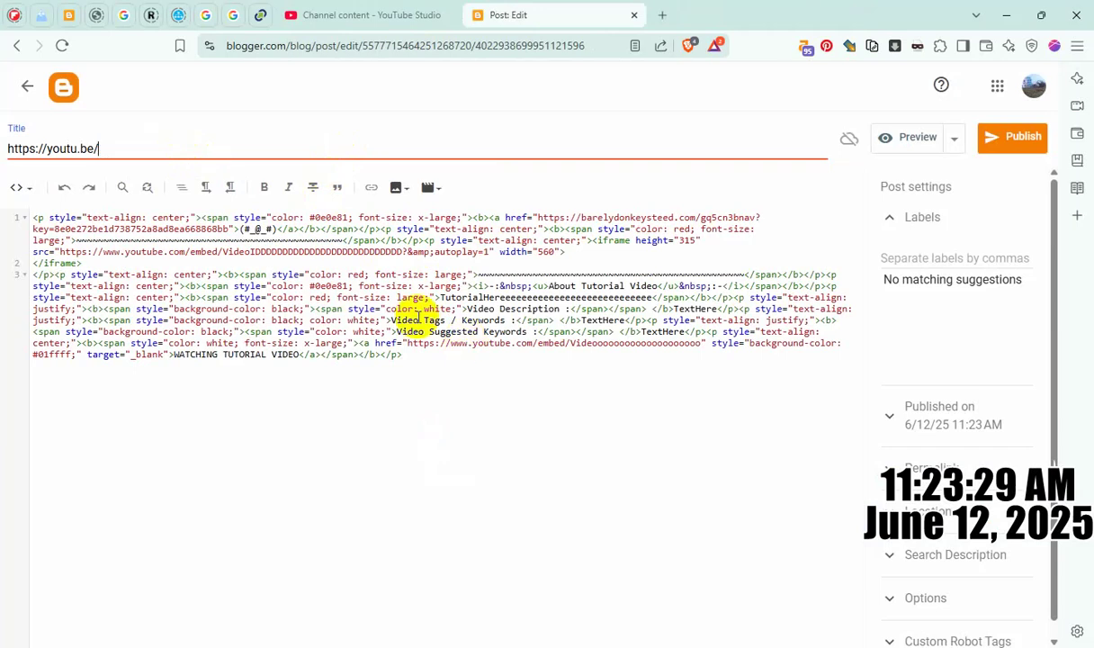
left_click_drag(223, 252, 424, 259)
key("ctrl+v")
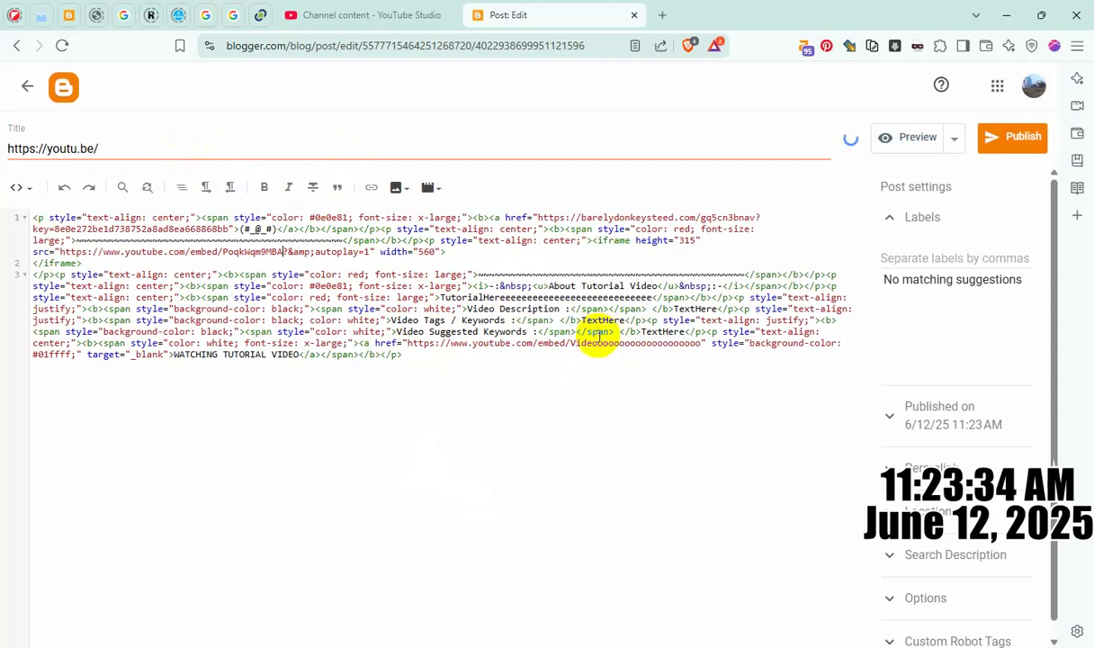
key("ctrl+v")
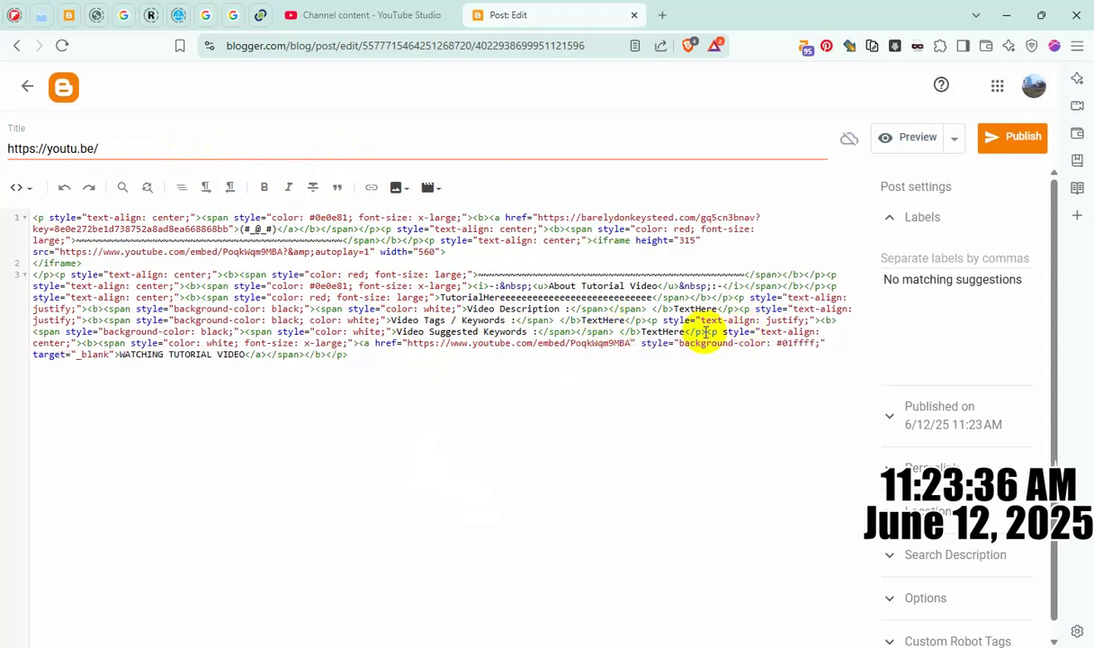
- Replace the post title with "Blogspot Tubes : How To Adsterra Popunder Ads Setup on Blogger New Website", copied from the video's details in YouTube Studio
left_click(355, 16)
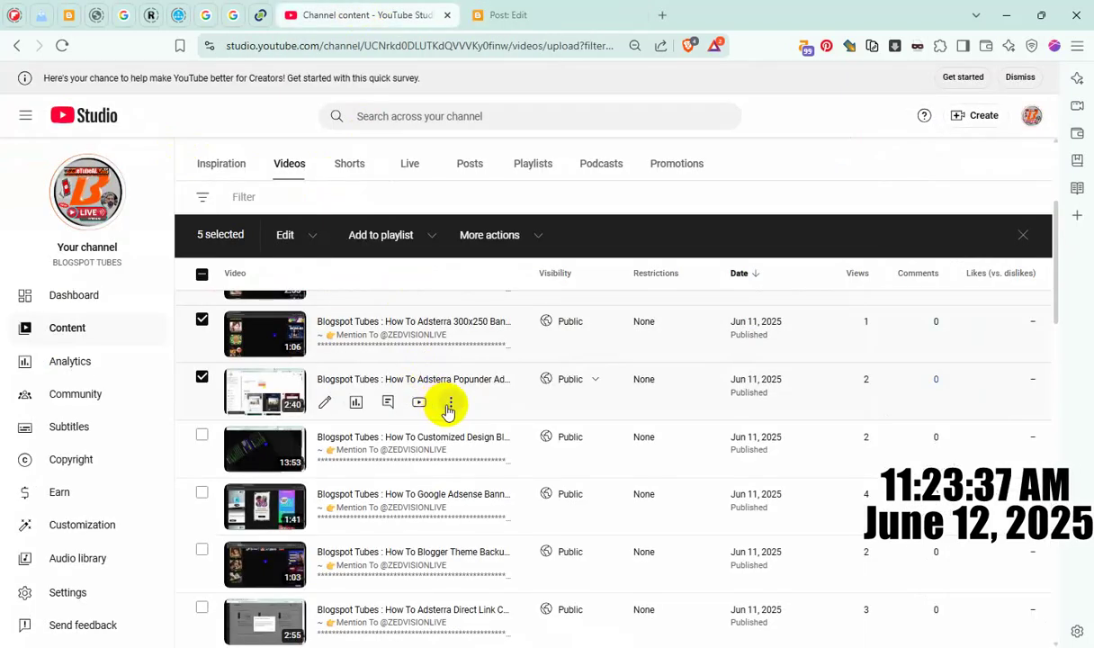
left_click(449, 405)
left_click(418, 409)
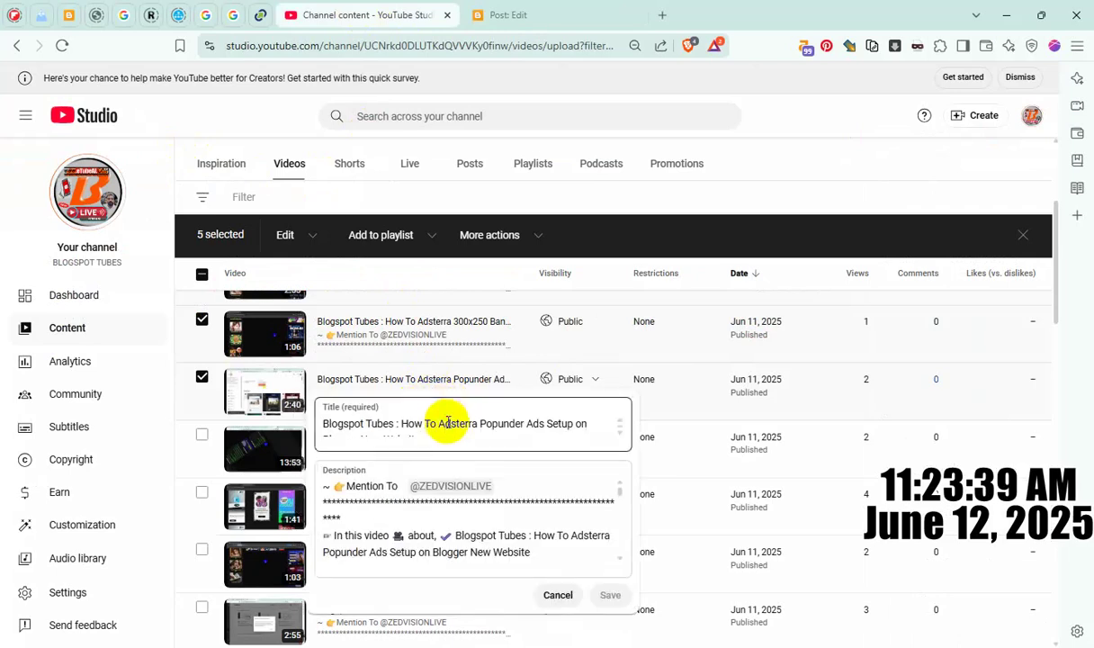
triple_click(432, 423)
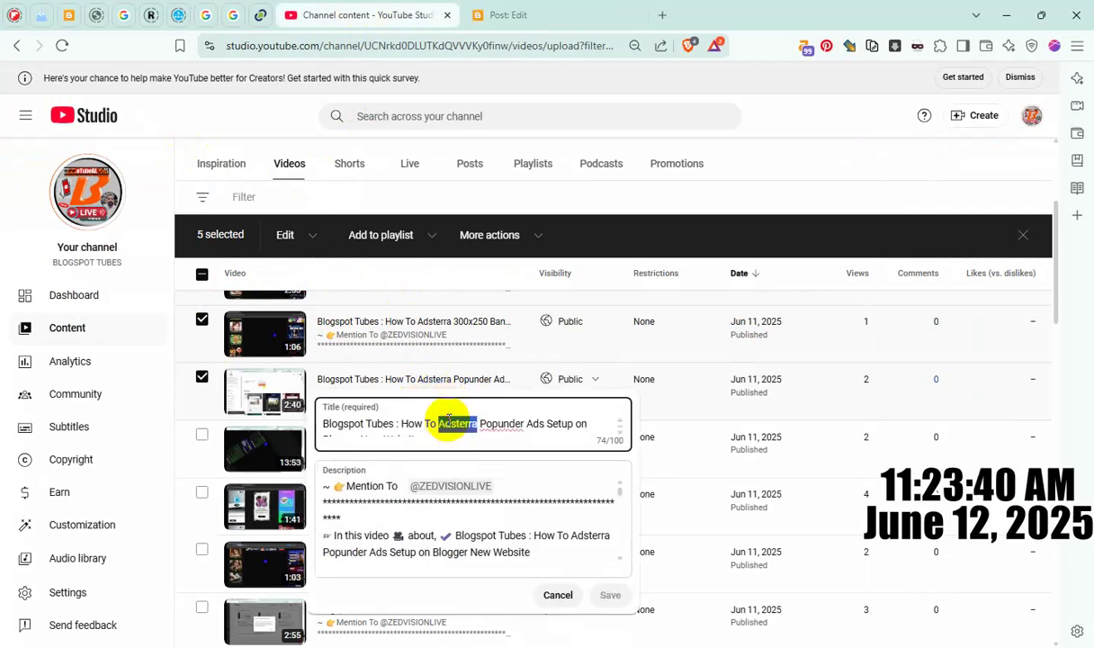
left_click(550, 16)
key("ctrl+a")
key("ctrl+v")
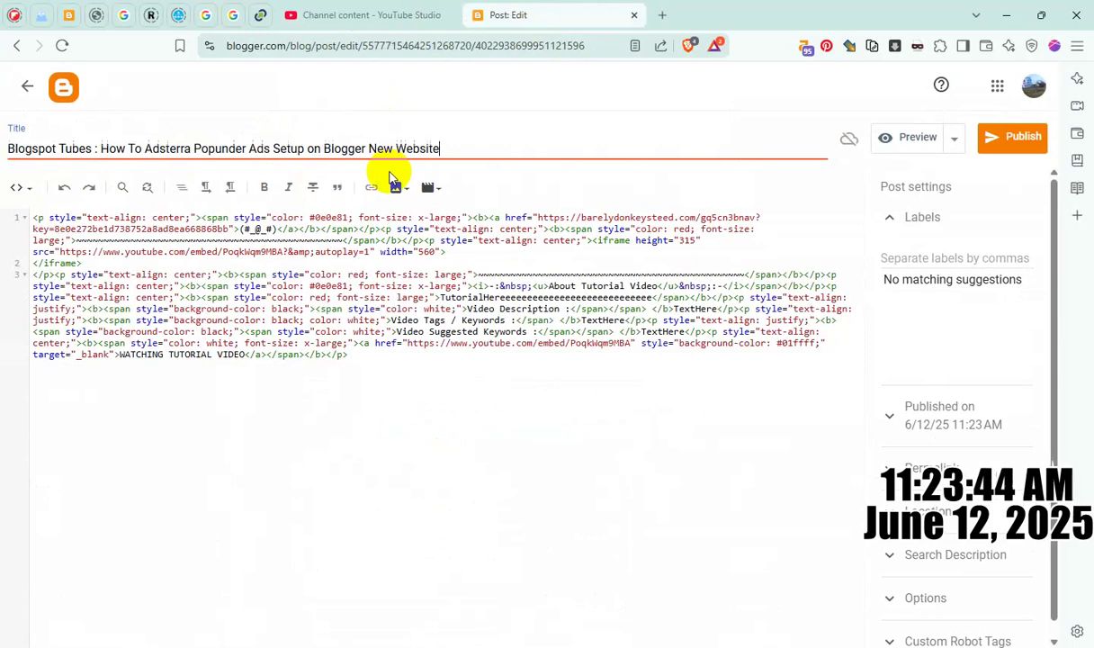
- Replace the TutorialHere placeholder with the Adsterra Popunder video title and enter the same title as the search description
double_click(583, 300)
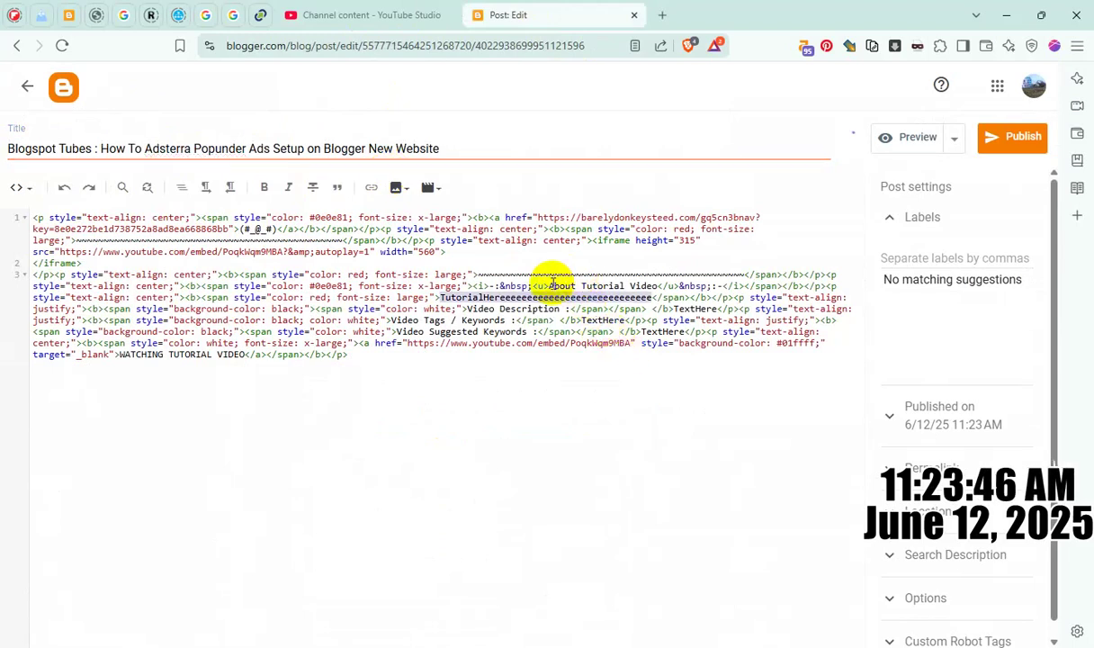
key("ctrl+v")
left_click(979, 534)
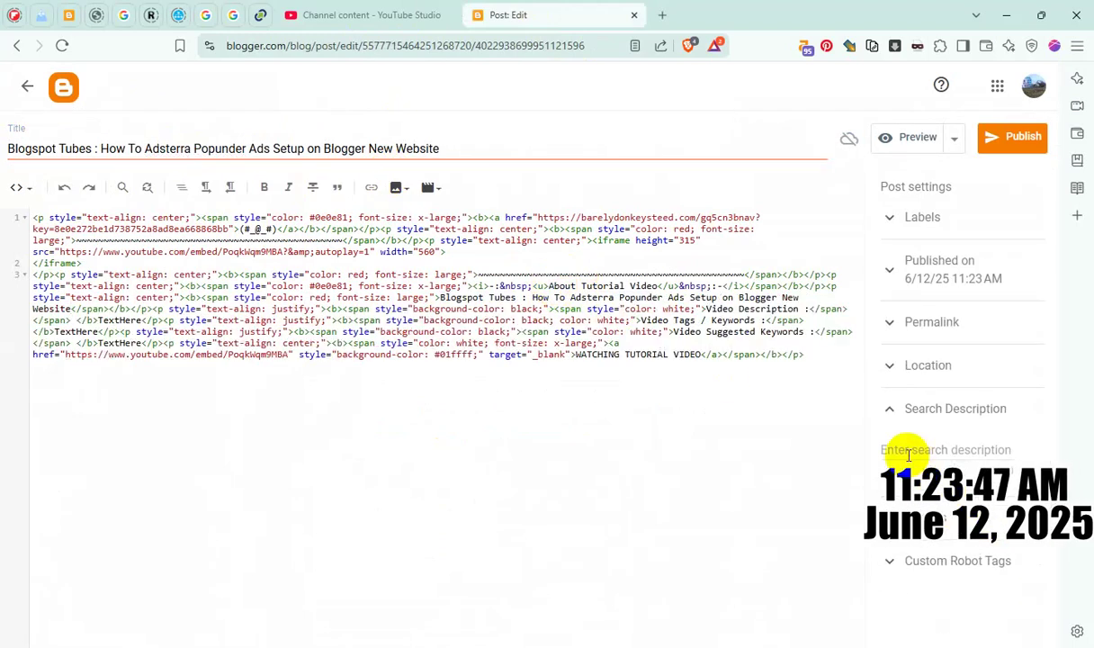
key("ctrl+v")
- Set reader comments to "Do not allow, hide existing" and publish the Adsterra Popunder post
left_click(924, 574)
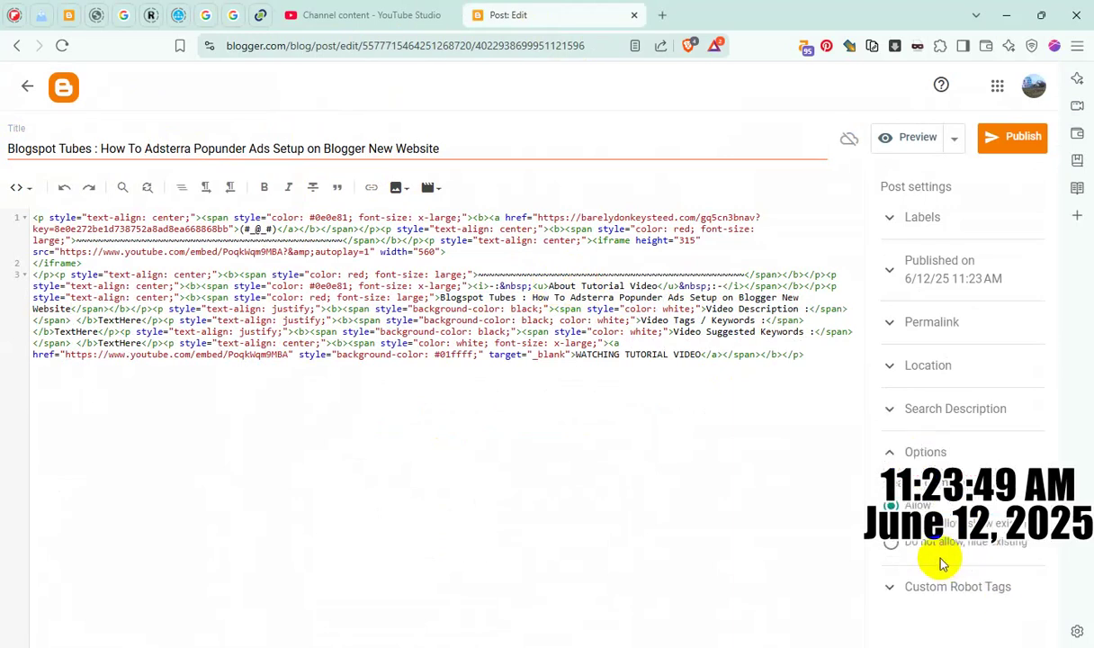
left_click(992, 137)
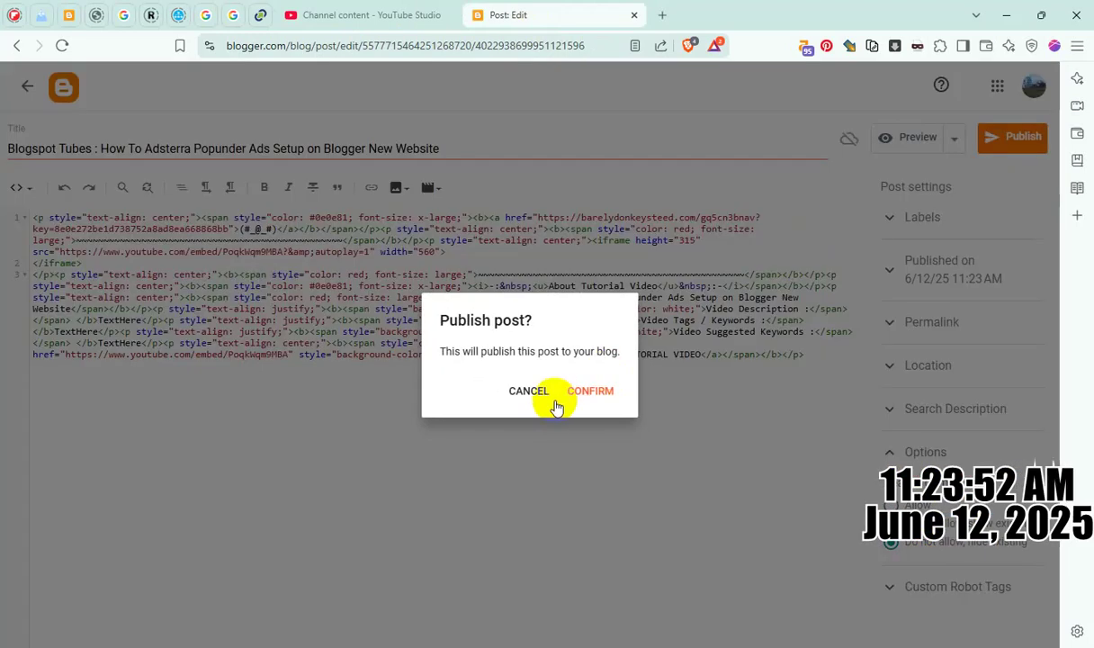
left_click(590, 391)
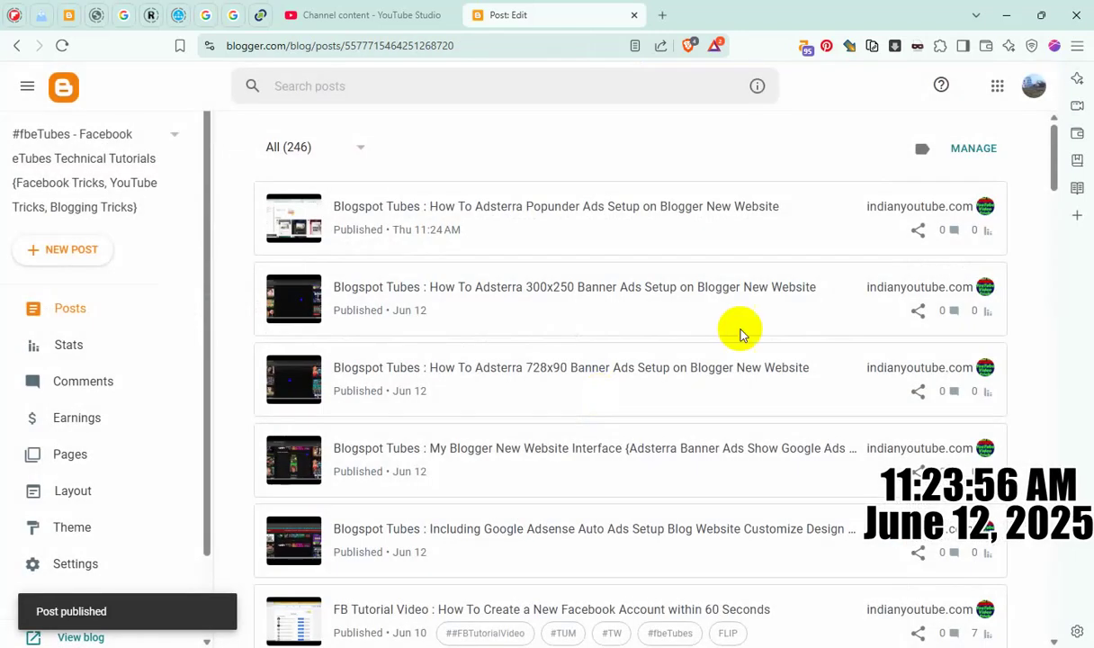
- View the published Adsterra Popunder post on the blog, check its video and text, and close it
left_click(950, 208)
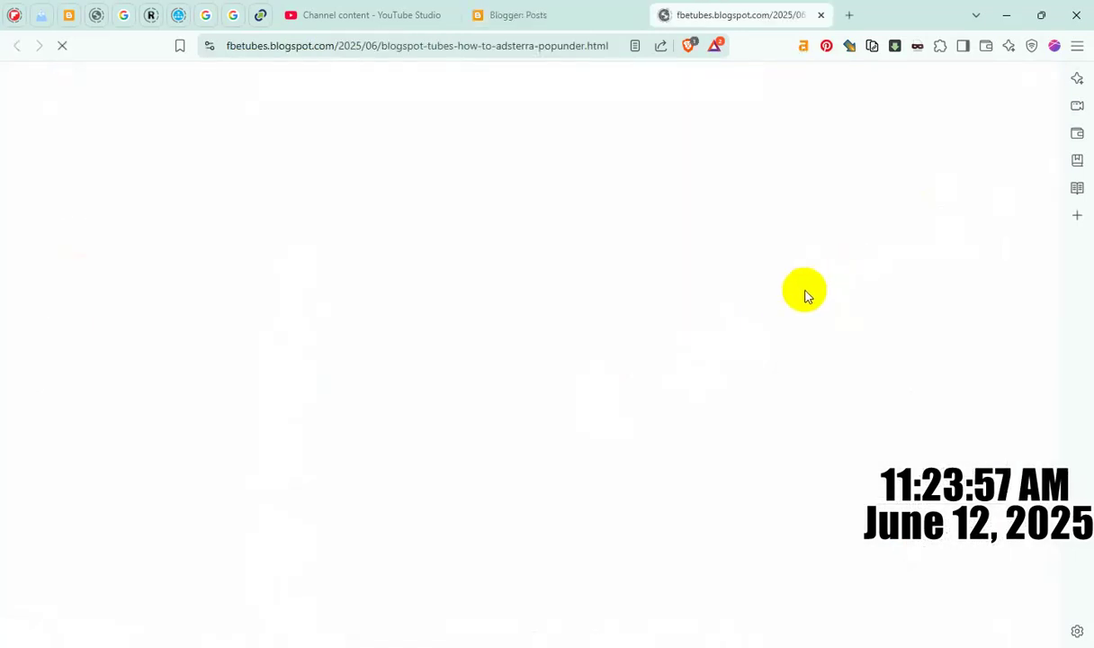
scroll(757, 379, "down", 2)
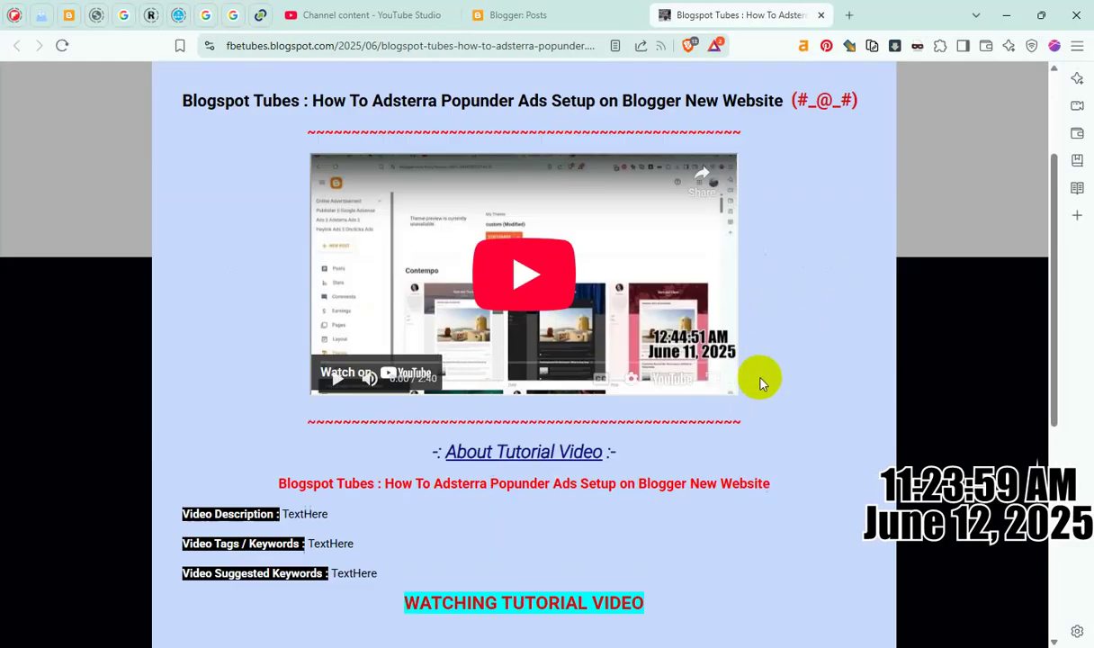
scroll(760, 382, "down", 3)
scroll(761, 382, "up", 4)
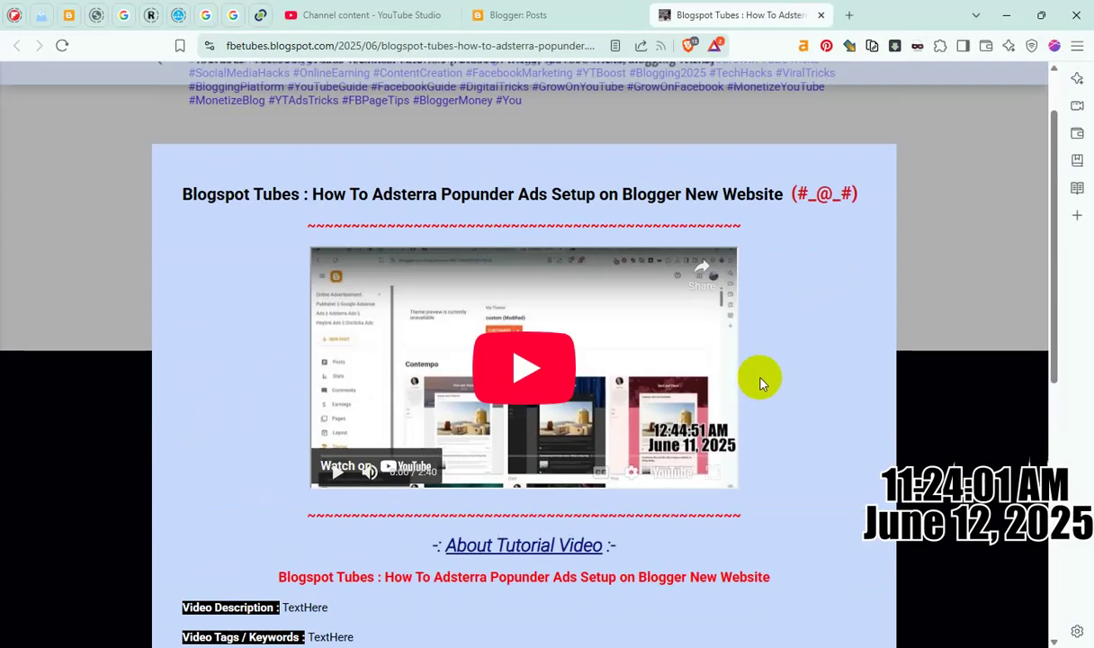
left_click(821, 16)
- In YouTube Studio, close the title and description editor and mark the "How To Customized Design" video as selected
left_click(354, 16)
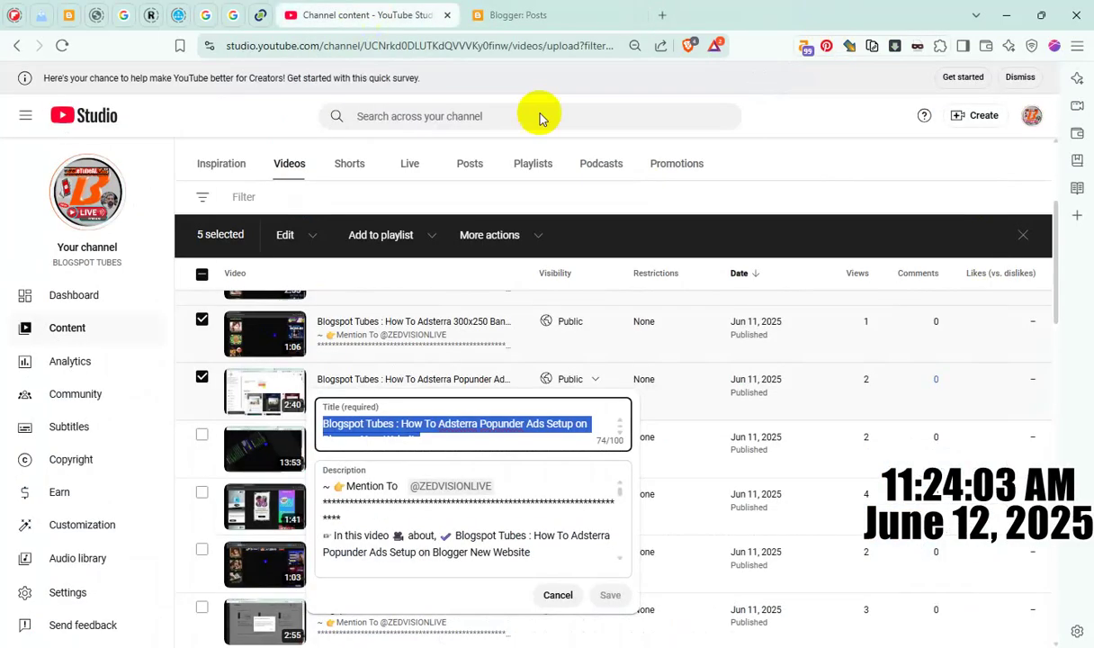
left_click(793, 127)
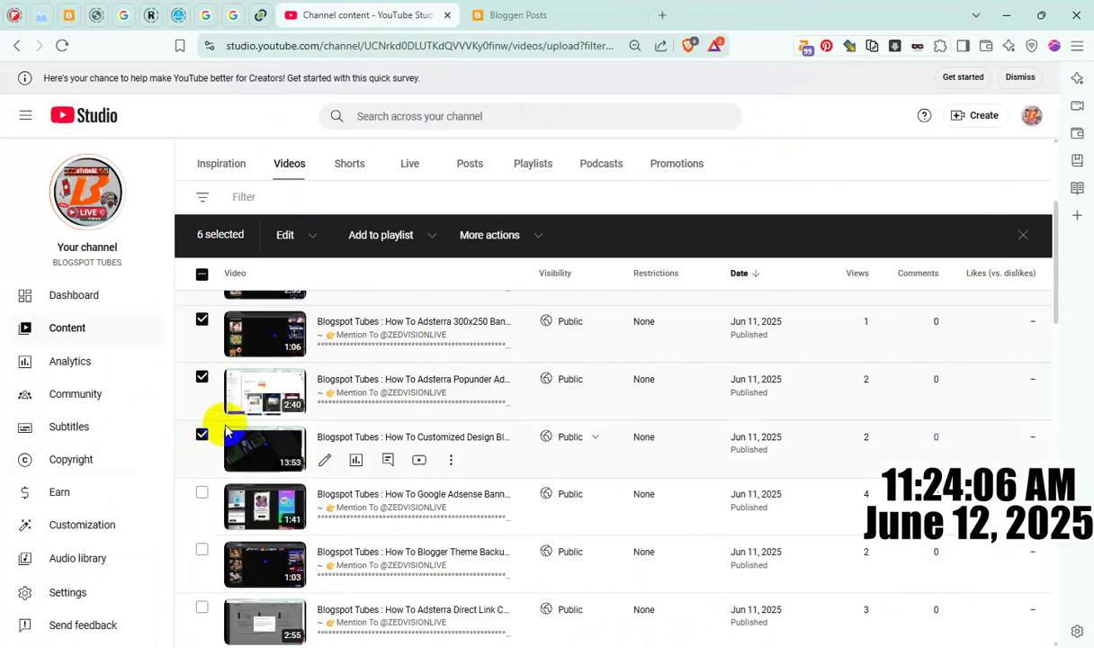
scroll(229, 427, "down", 1)
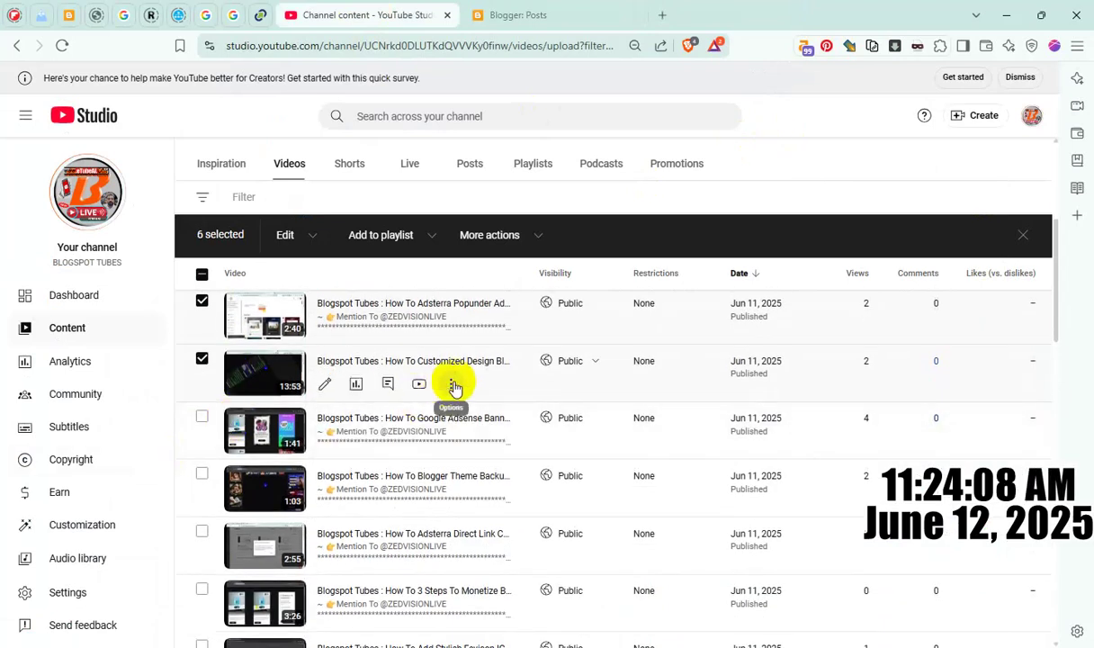
- Copy the shareable link of the "How To Customized Design" video and paste it as the title of a new Blogger post
left_click(452, 384)
left_click(394, 411)
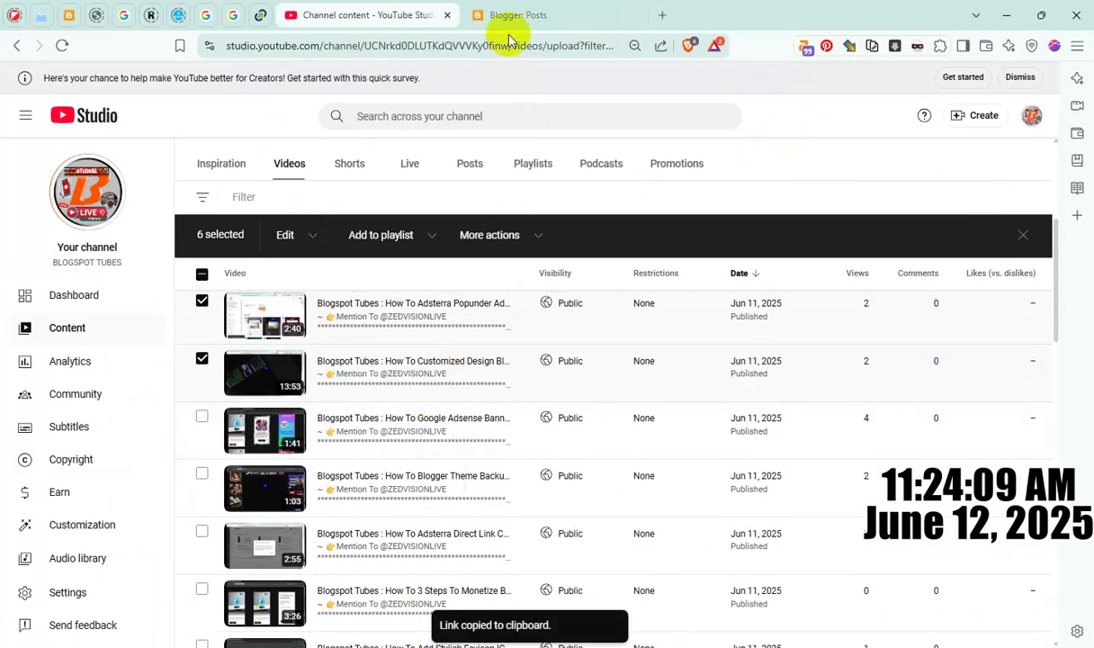
left_click(483, 25)
left_click(87, 251)
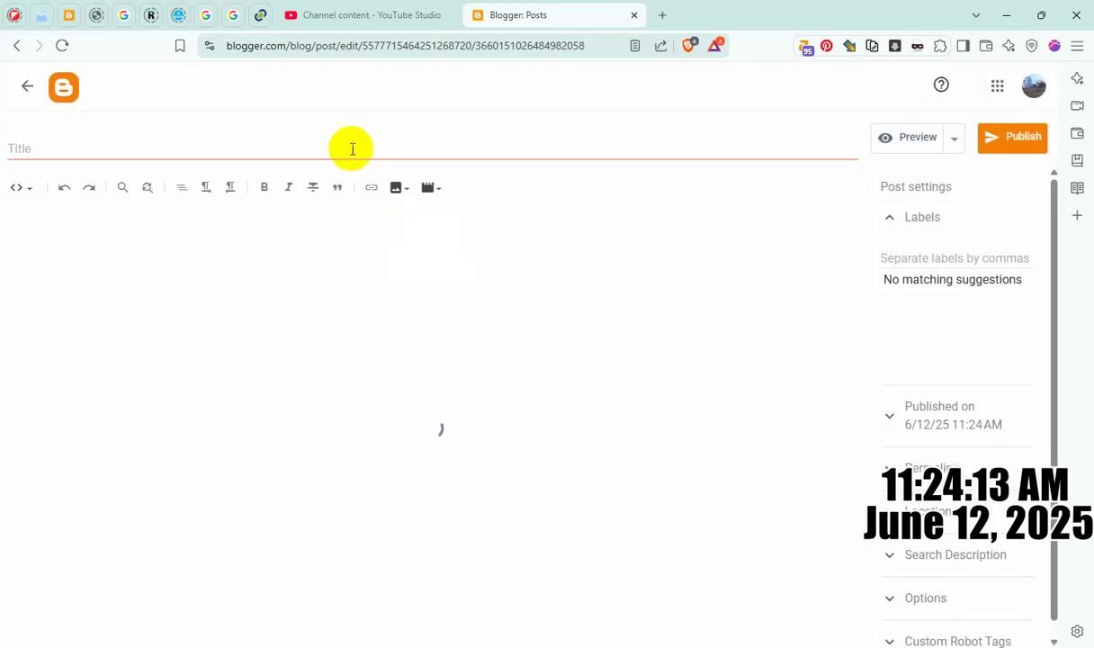
left_click(352, 147)
key("ctrl+v")
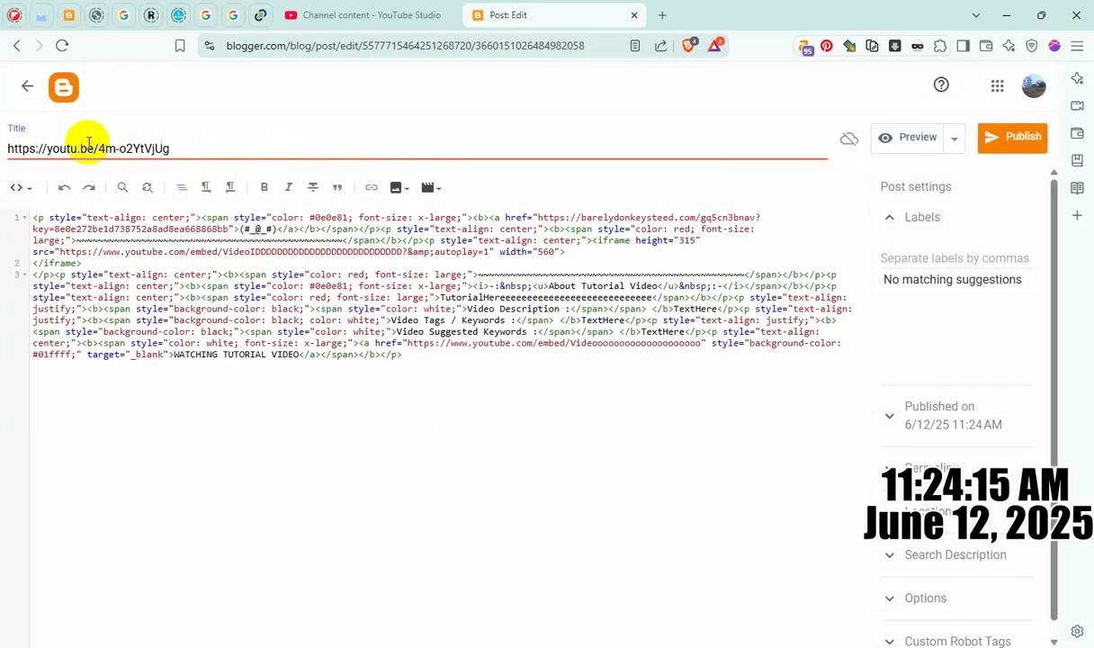
- Cut the video ID 4m-o2YtVjUg from the post title and replace both video ID placeholders in the HTML with it
left_click_drag(99, 147, 203, 147)
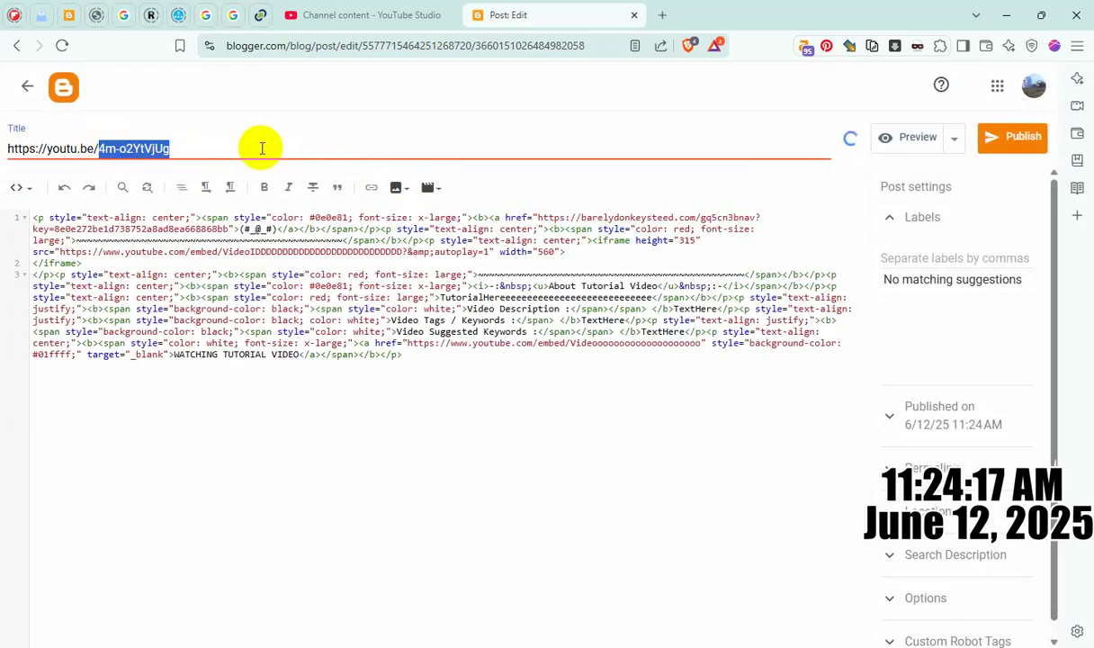
key("ctrl+x")
double_click(360, 252)
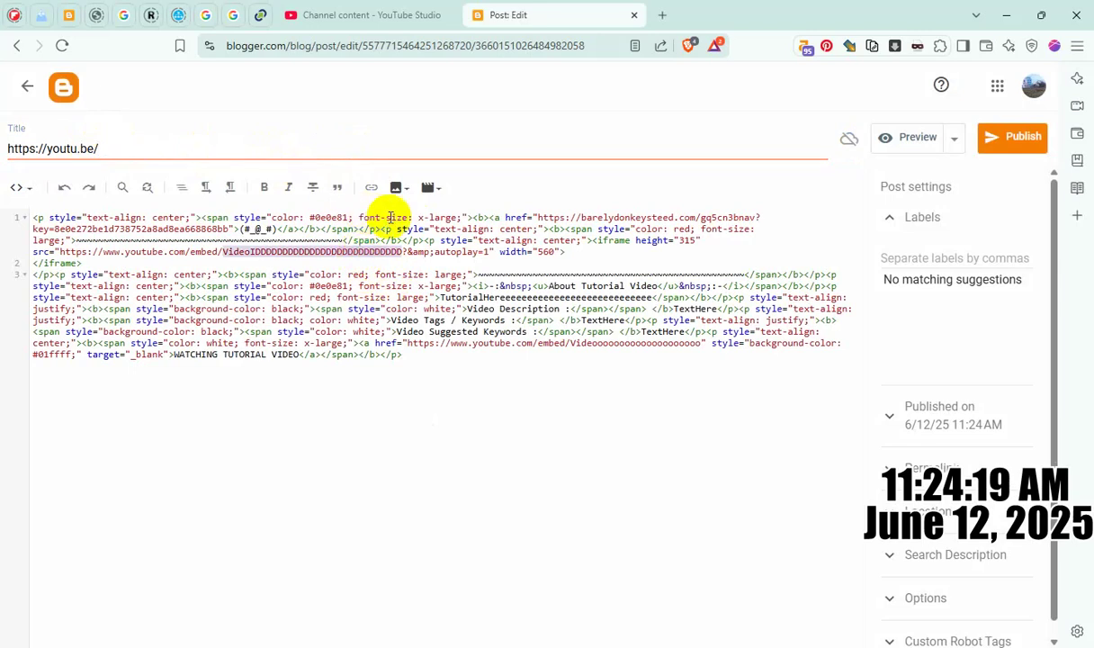
key("ctrl+v")
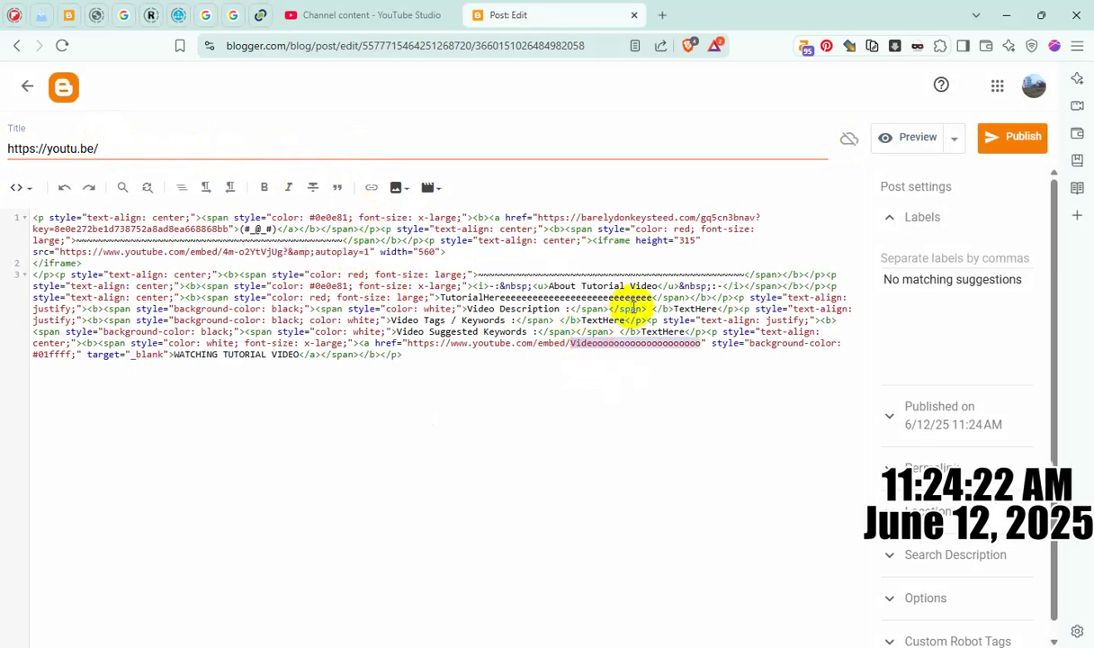
key("ctrl+v")
- Copy the video's full title from YouTube Studio and set the Blogger post title to "Blogspot Tubes : How To Customized Design Blogger New Website"
left_click(354, 11)
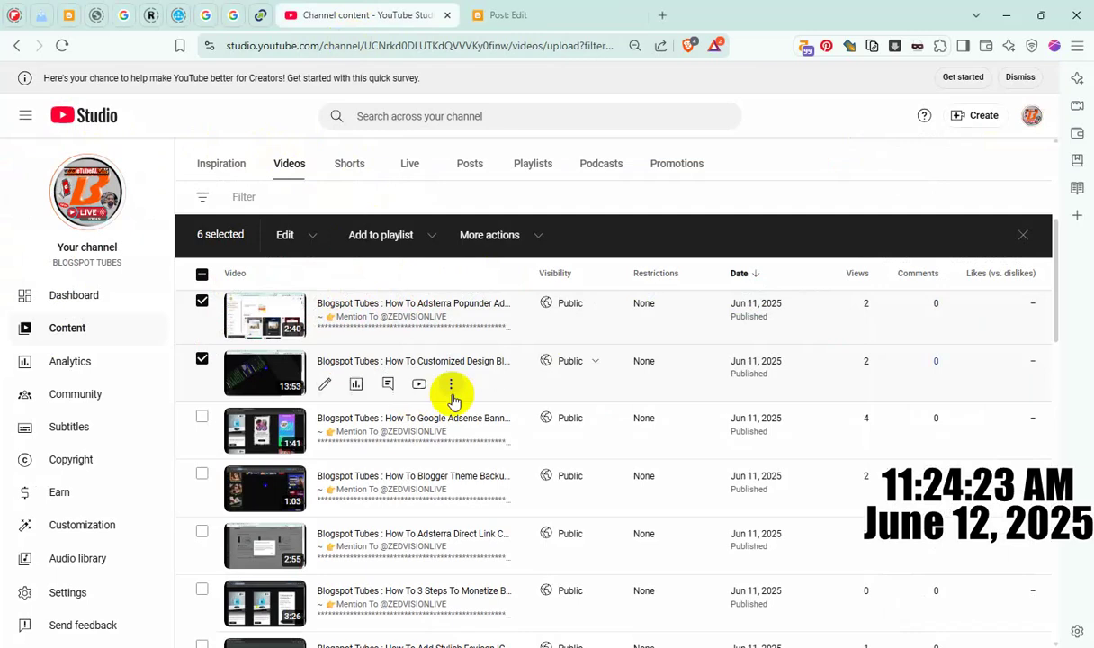
left_click(452, 389)
left_click(417, 388)
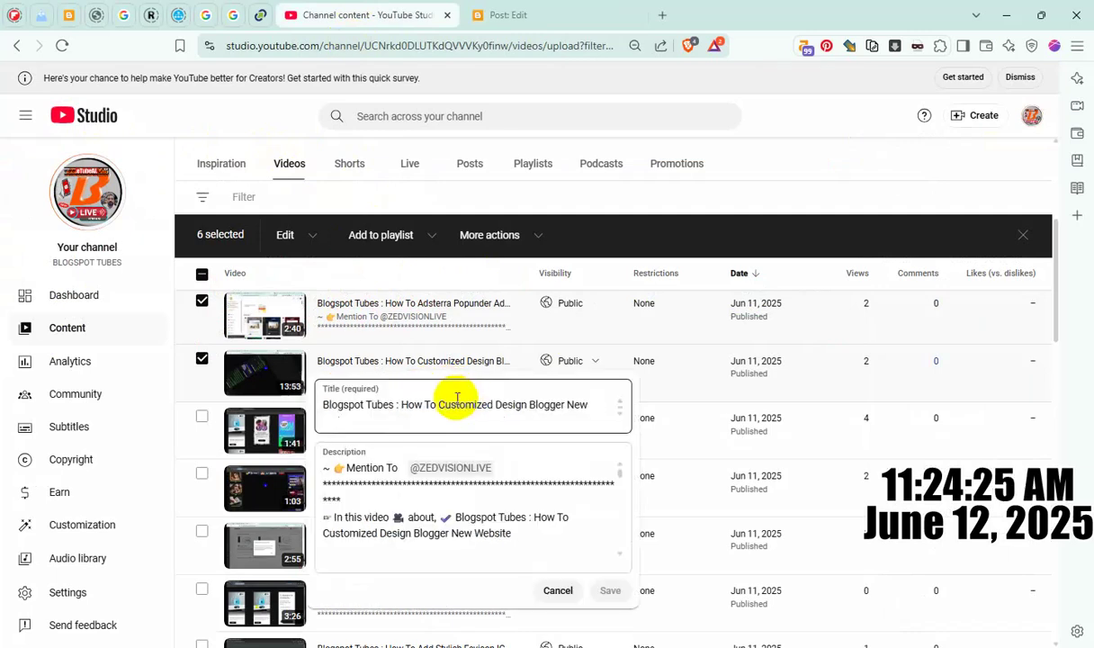
double_click(454, 404)
key("ctrl+a")
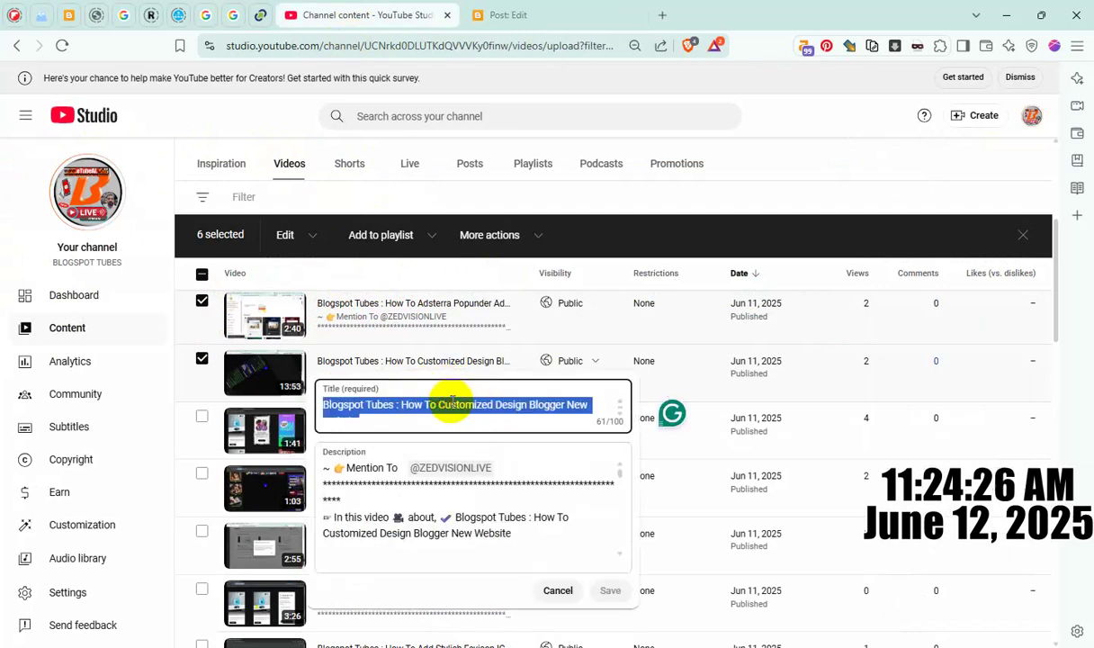
left_click(515, 18)
key("ctrl+a")
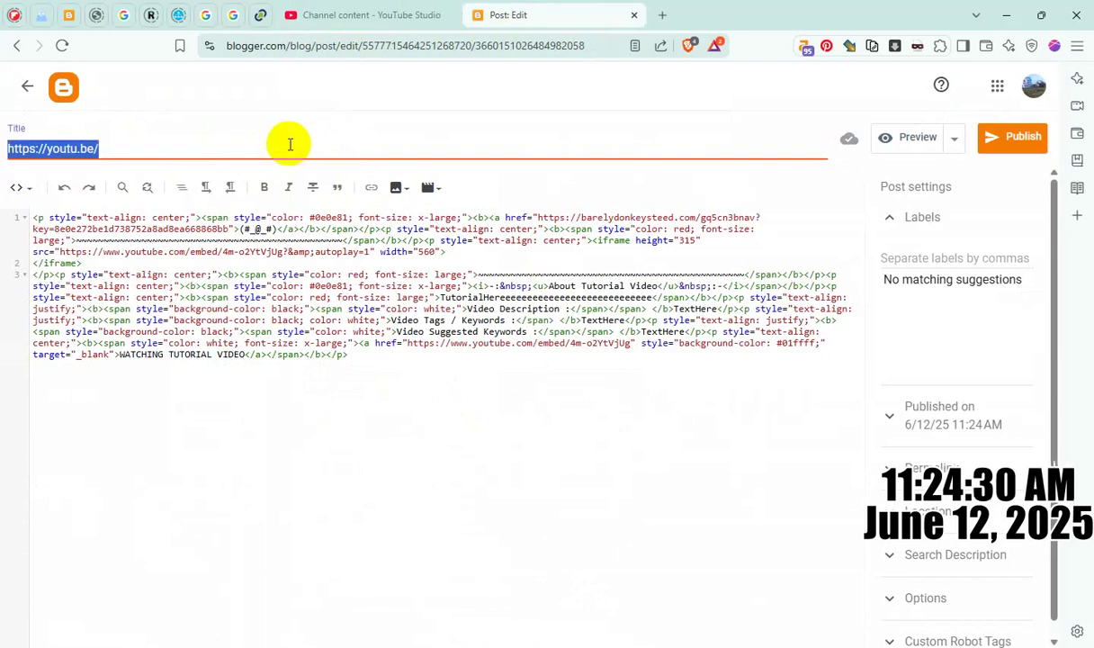
key("ctrl+v")
- Replace the TutorialHere placeholder with the Customized Design video title and enter the same title as the search description
double_click(585, 293)
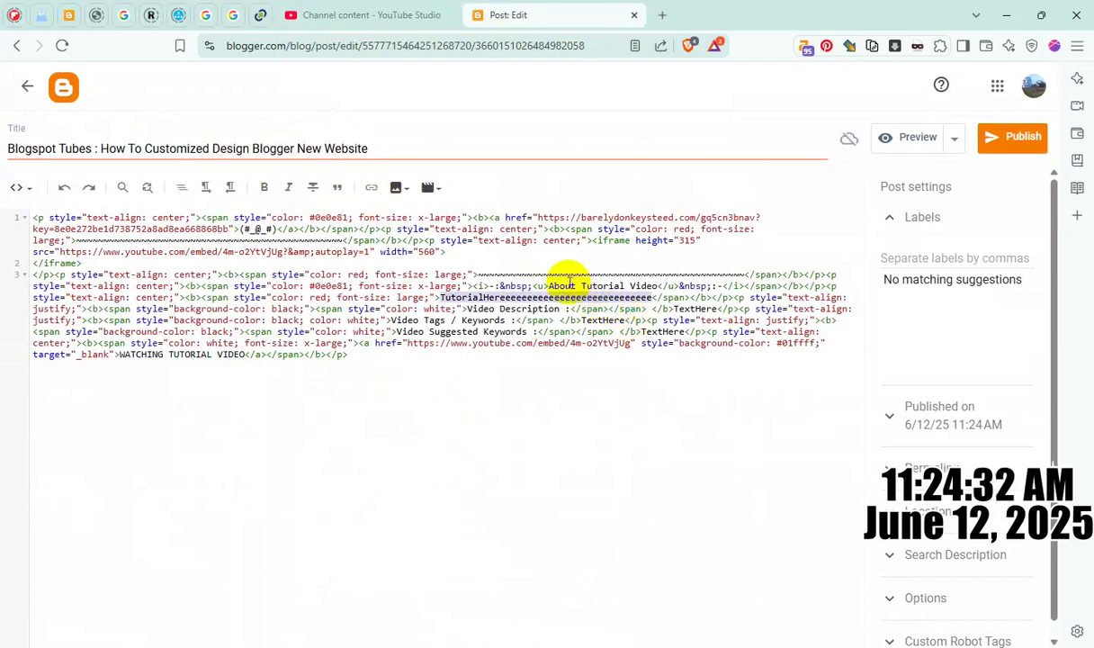
key("ctrl+v")
left_click(972, 558)
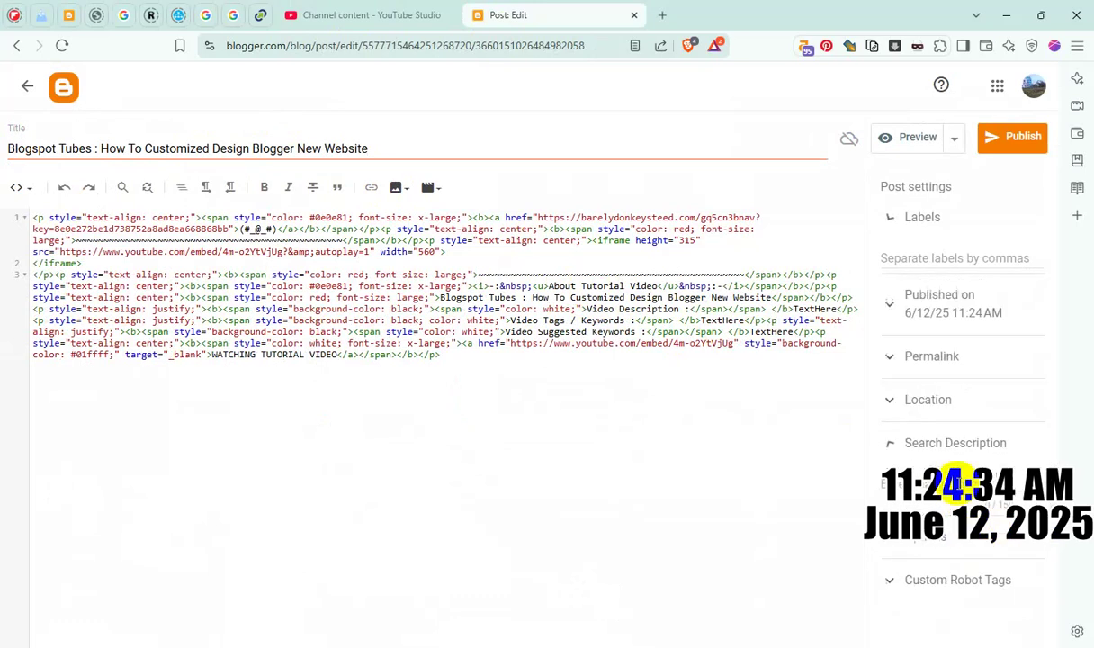
left_click(927, 448)
key("ctrl+v")
- Set reader comments to "Do not allow, hide existing" and publish the Customized Design post
left_click(940, 555)
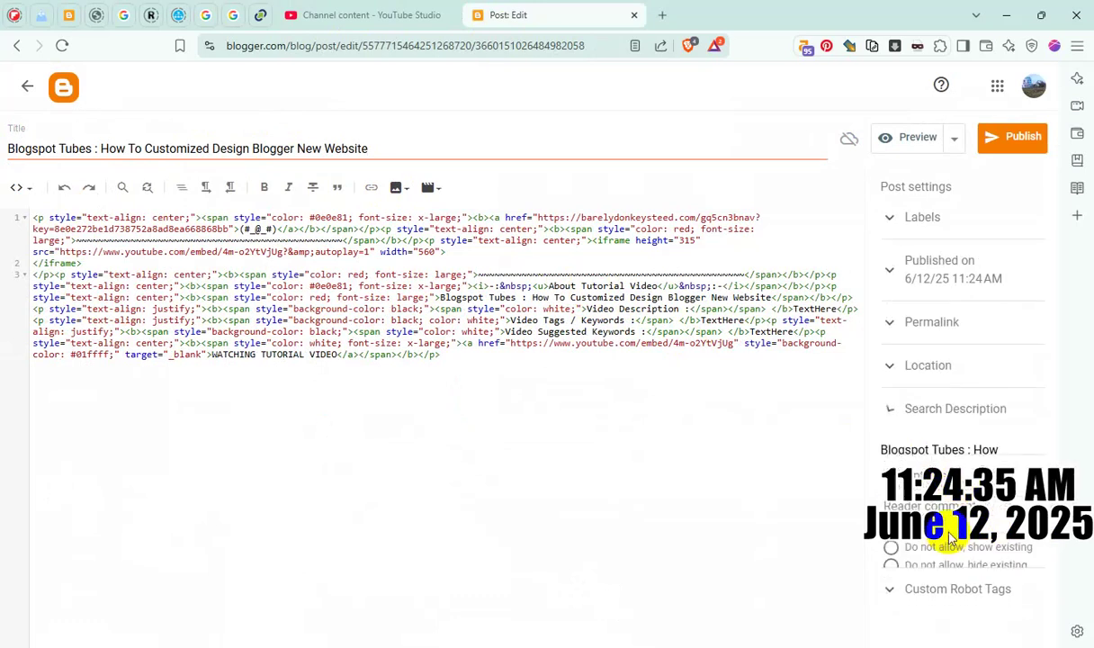
left_click(989, 147)
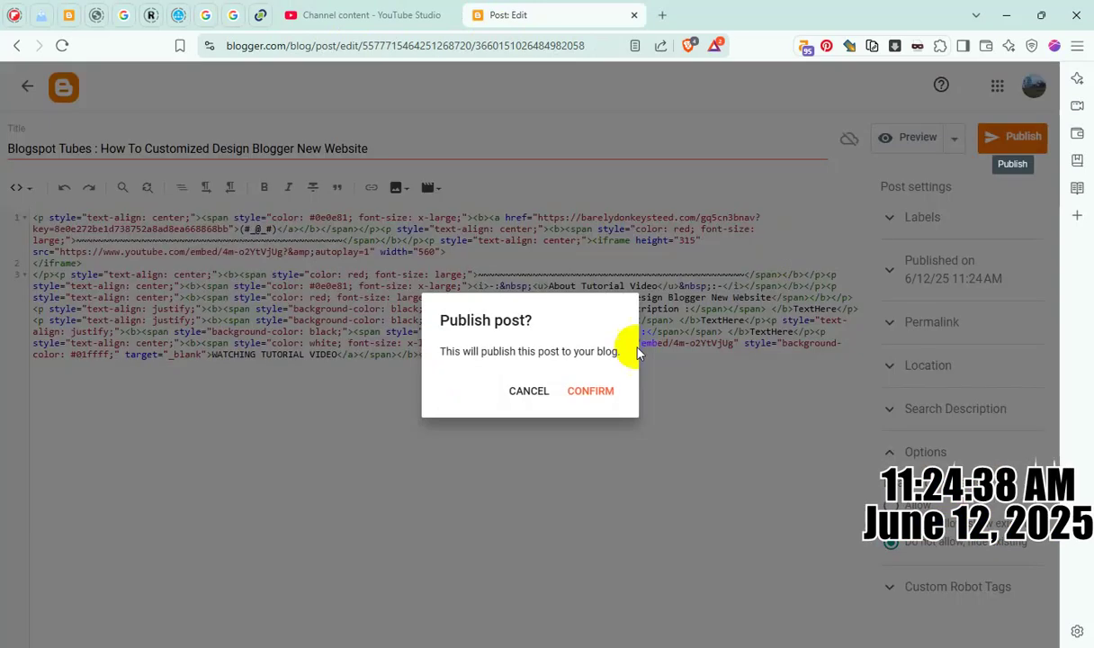
left_click(601, 392)
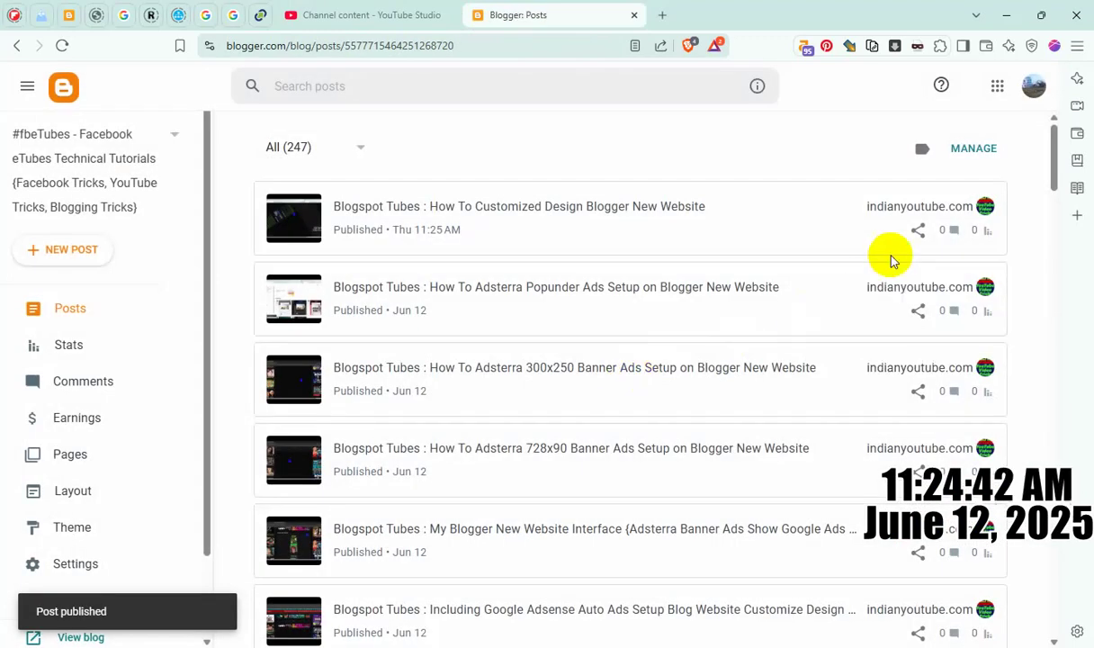
- View the published Customized Design post on the blog, check its video and text, and close it
left_click(952, 206)
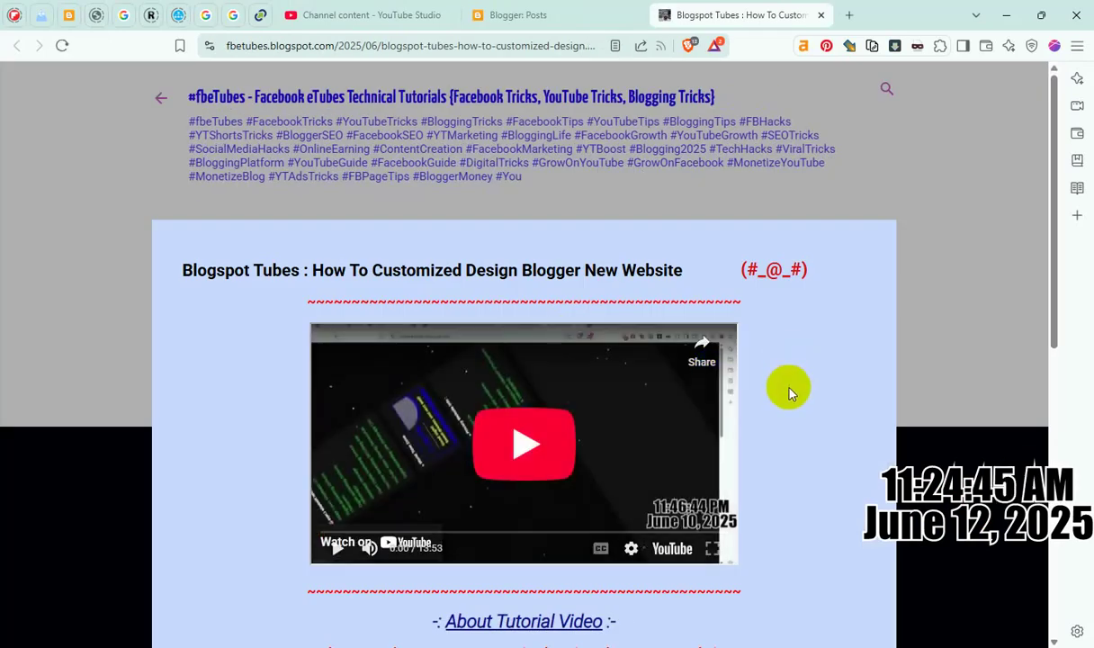
scroll(789, 387, "down", 4)
scroll(789, 393, "up", 3)
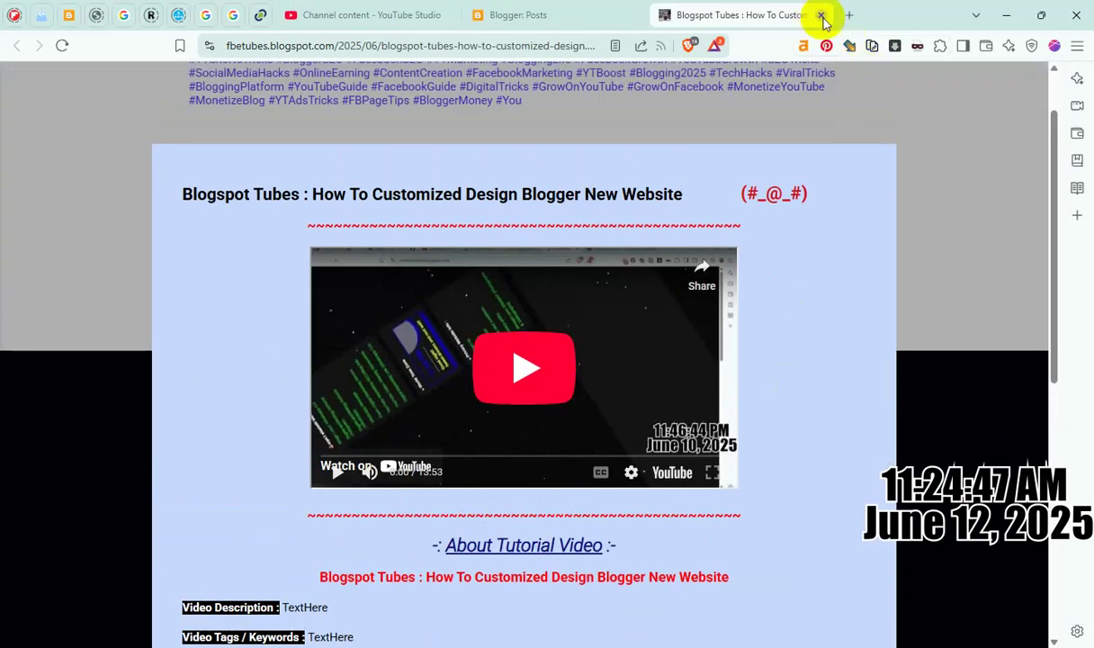
left_click(822, 16)
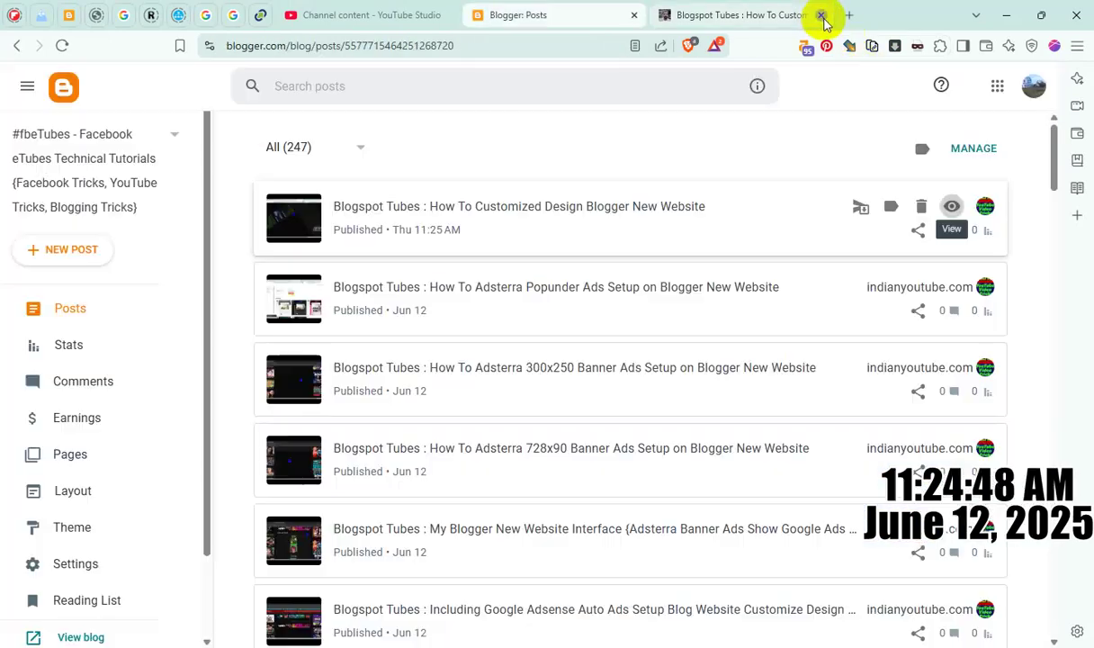
- In YouTube Studio, mark the "How To Google Adsense Banner" video as selected and copy its shareable link
left_click(349, 15)
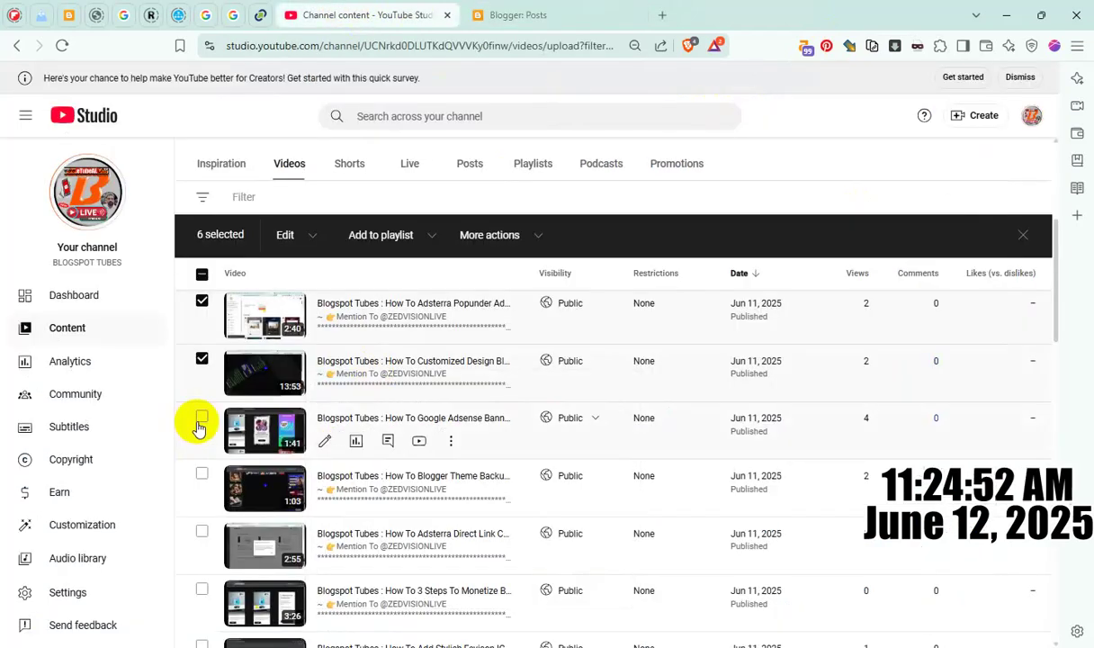
scroll(207, 416, "down", 1)
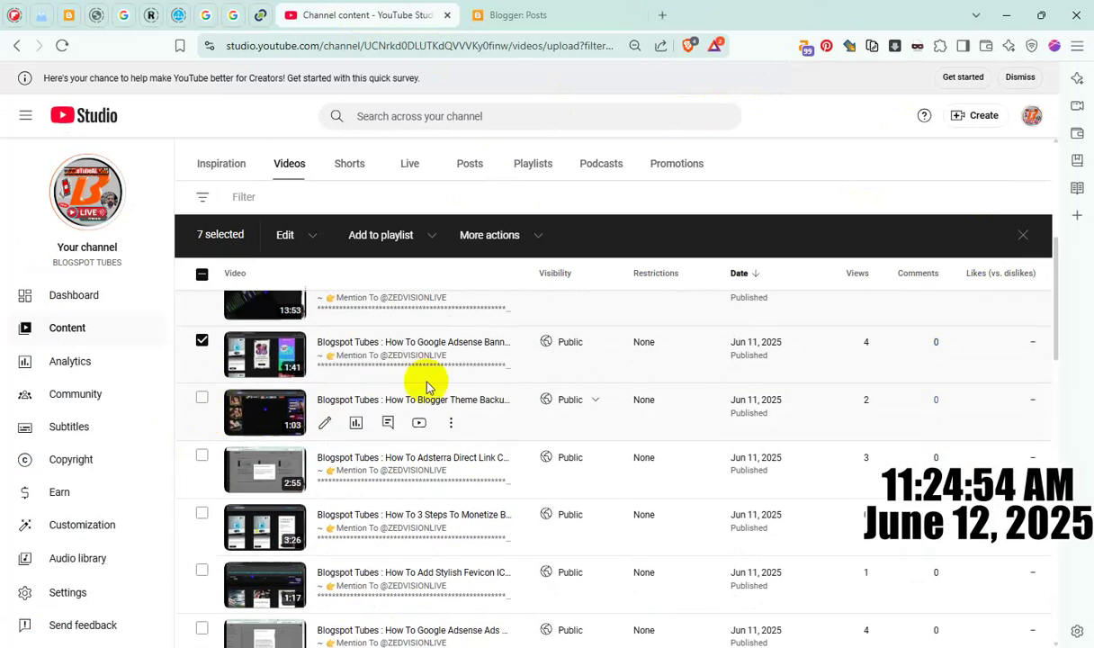
left_click(449, 365)
left_click(388, 394)
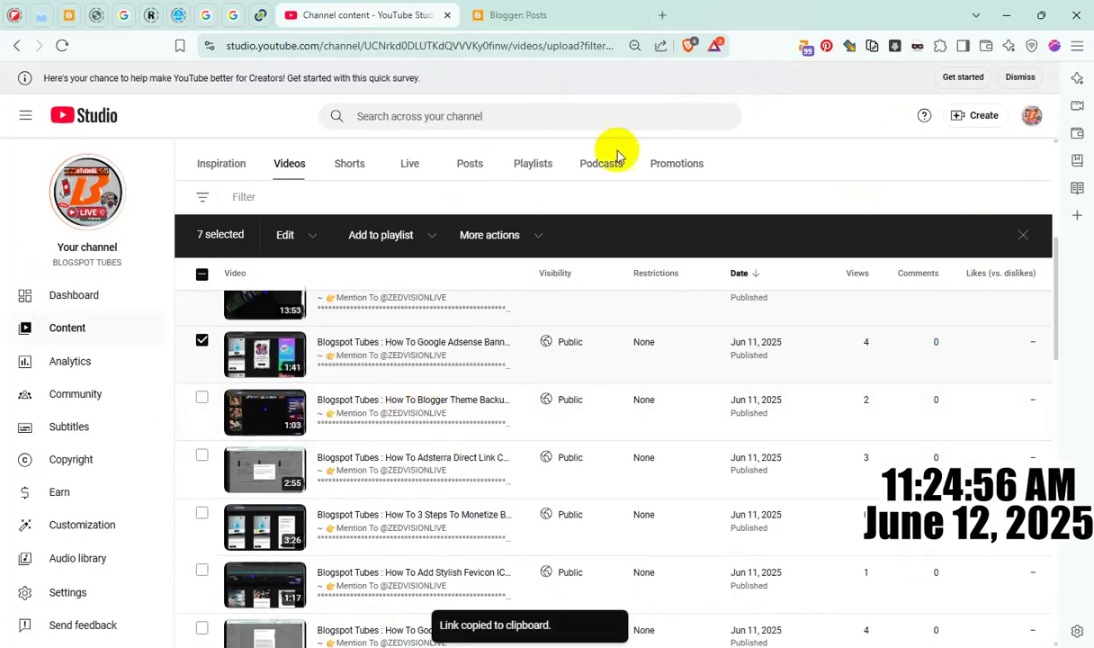
- Paste the link into a new Blogger post's title and move its video ID DYLnisp_veU into both video ID placeholders in the HTML
left_click(556, 16)
left_click(90, 252)
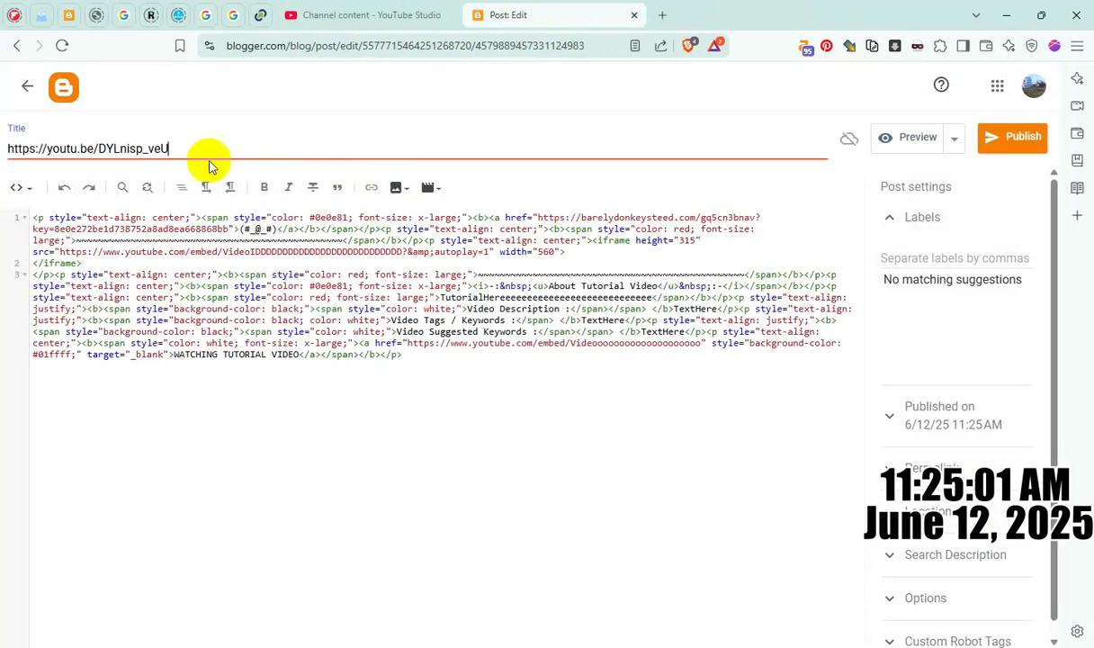
left_click_drag(131, 150, 264, 150)
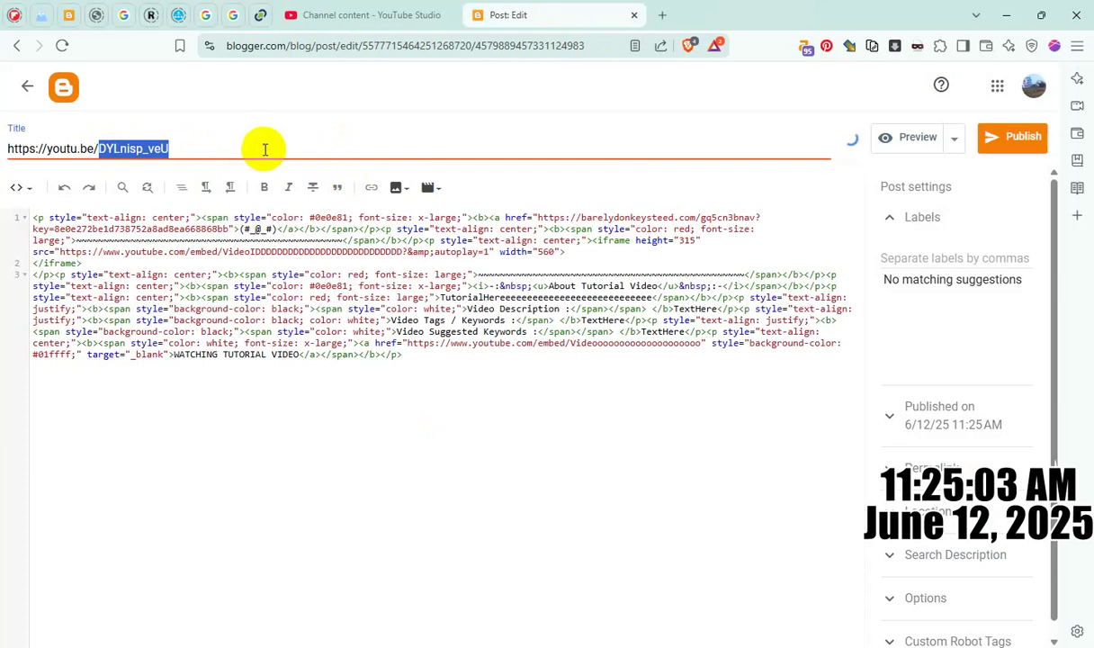
key("ctrl+x")
double_click(354, 250)
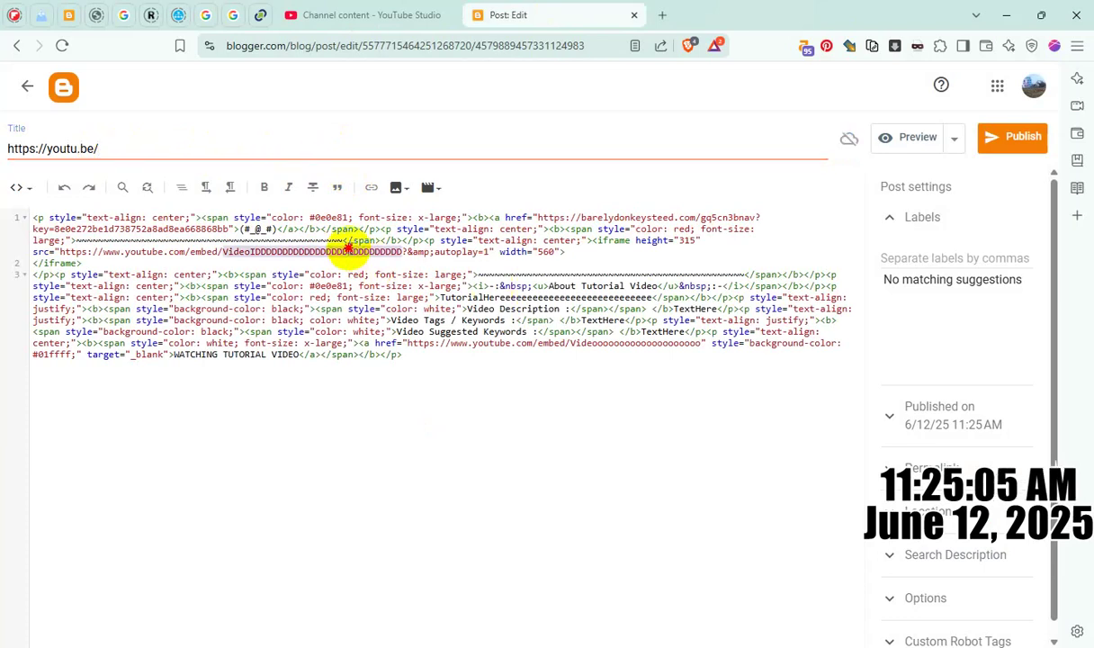
key("ctrl+v")
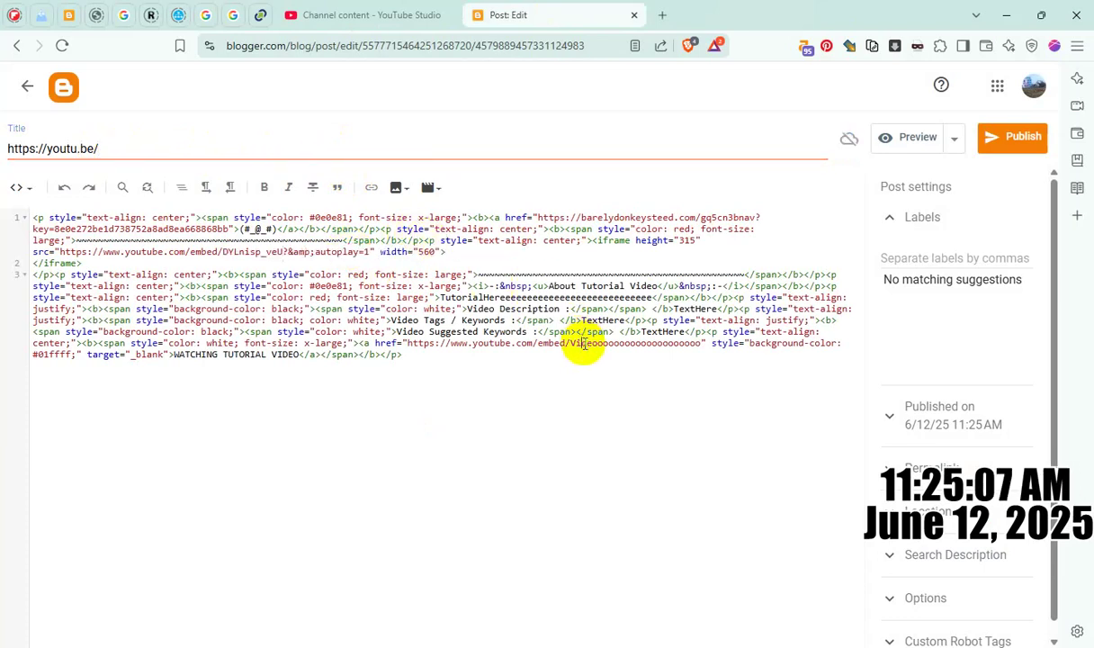
double_click(583, 344)
key("ctrl+v")
- Copy the video's title from YouTube Studio and set the post title to "Blogspot Tubes : How To Google Adsense Banner Ads Show on Blogger New Website"
left_click(363, 16)
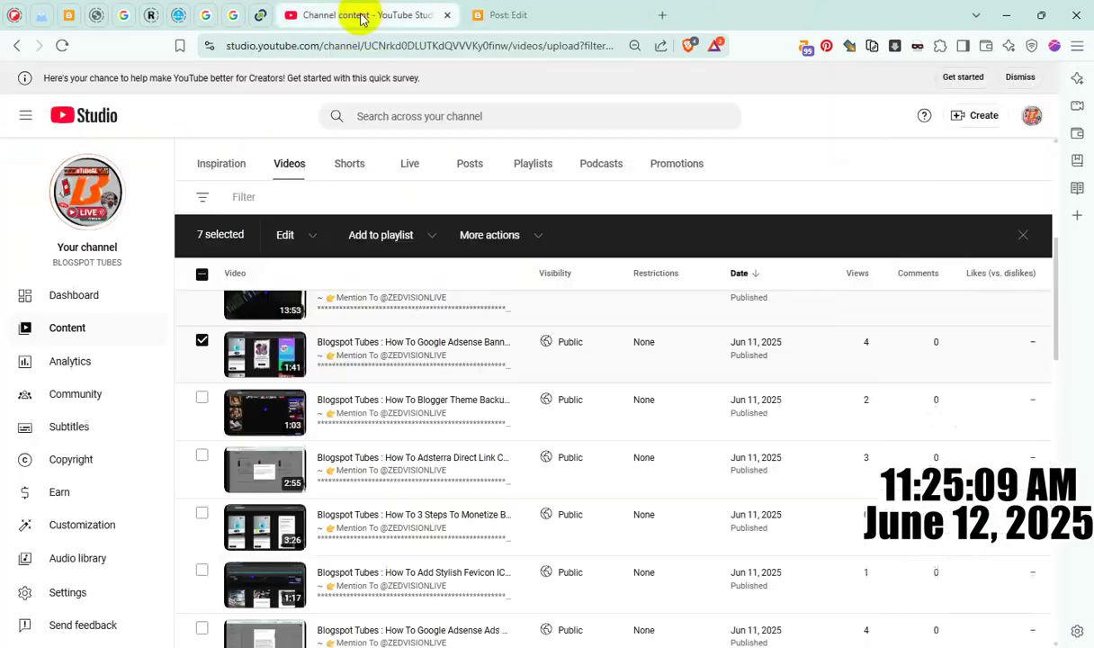
left_click(450, 369)
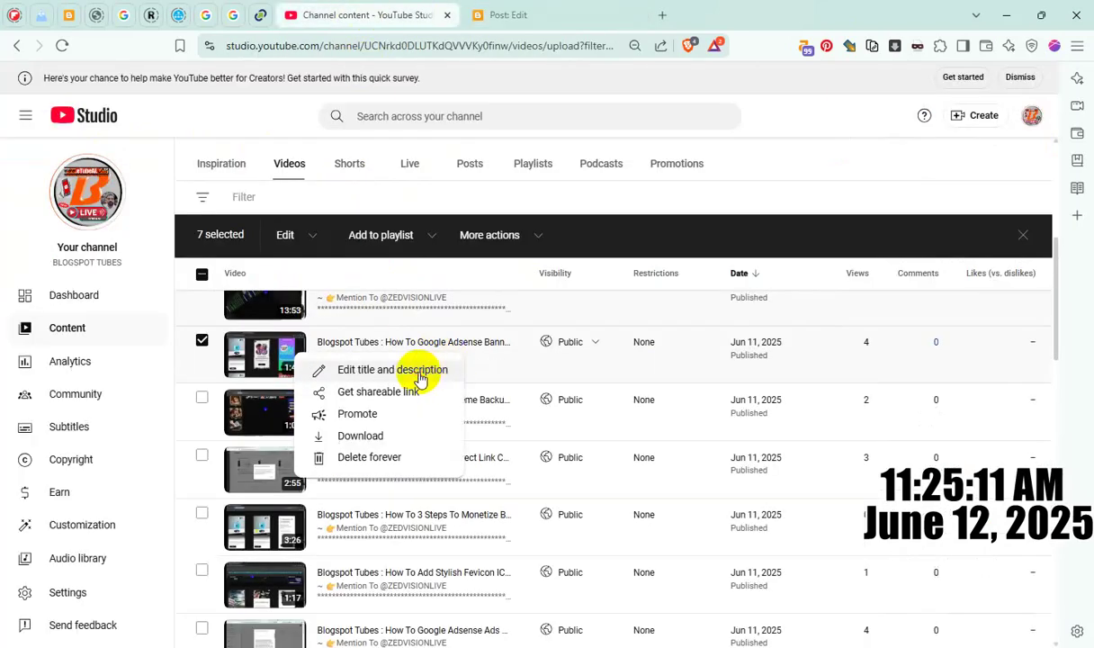
left_click(418, 378)
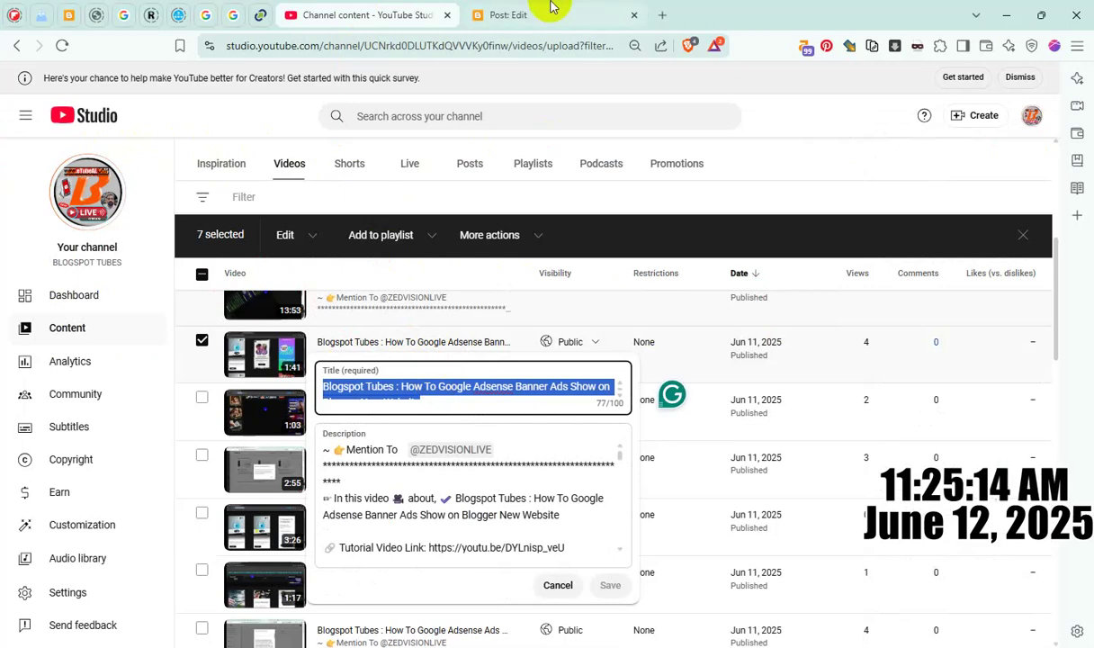
left_click(508, 14)
left_click(255, 152)
key("ctrl+a")
key("ctrl+v")
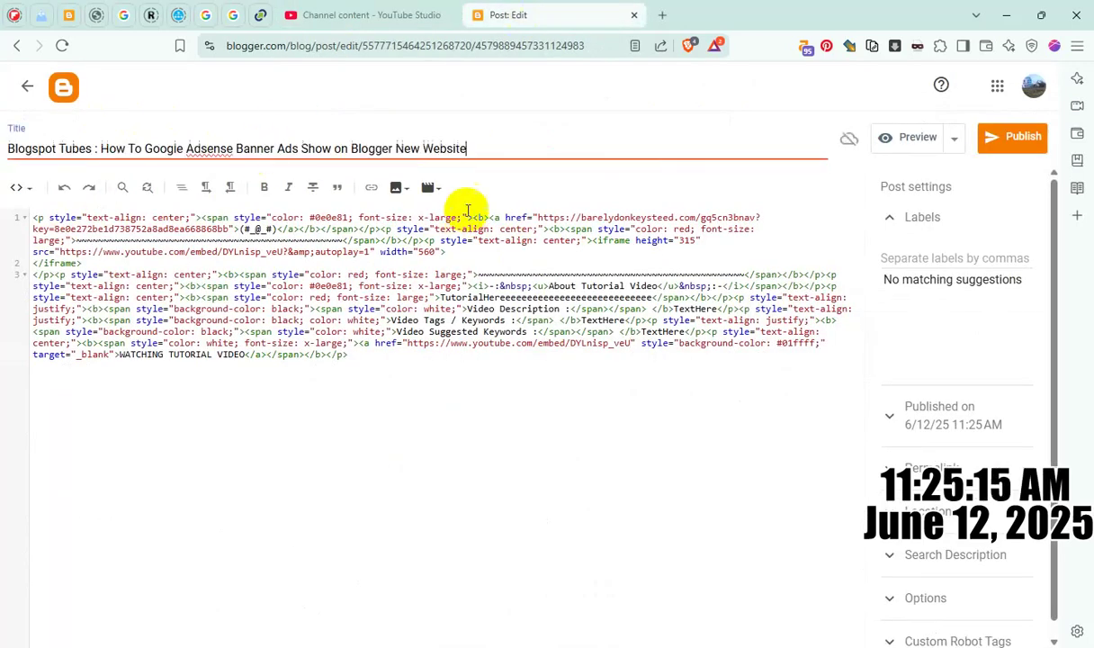
- Replace the TutorialHere placeholder with the Google Adsense Banner video title and enter the same title as the search description
double_click(545, 292)
key("ctrl+v")
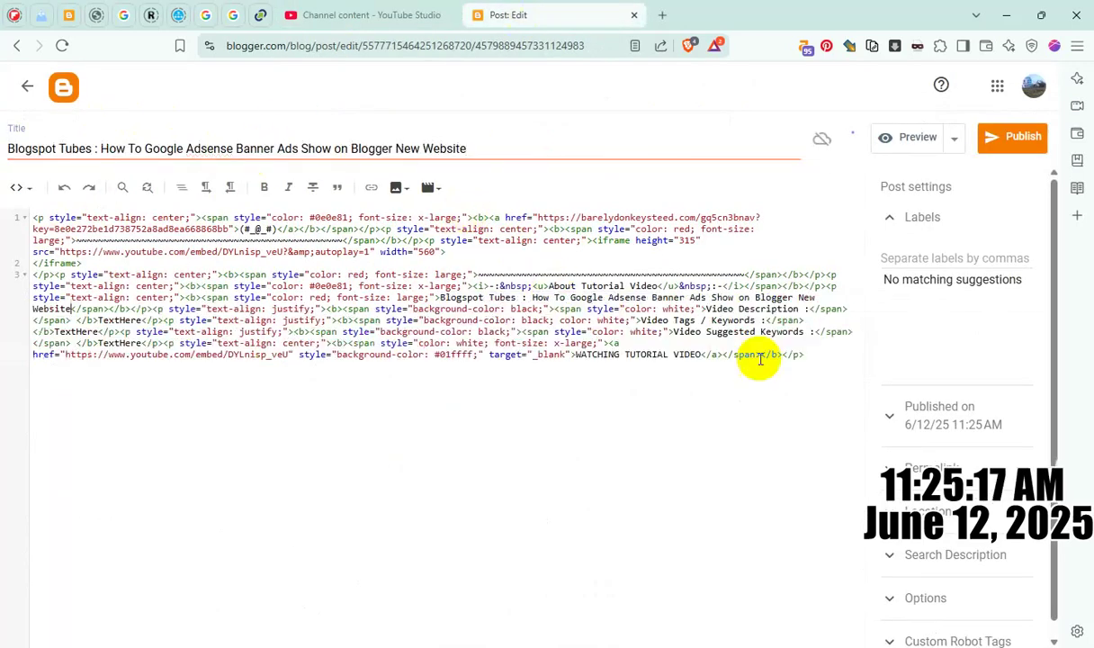
left_click(965, 565)
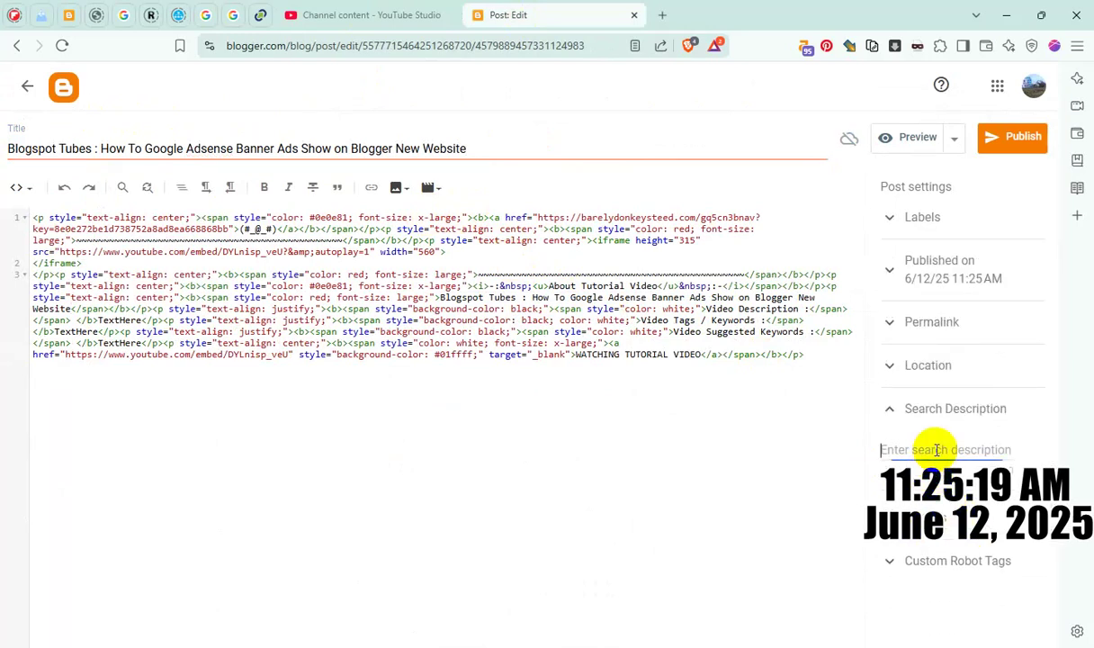
key("ctrl+v")
- Set reader comments to "Do not allow, hide existing" and publish the Google Adsense Banner post
left_click(925, 572)
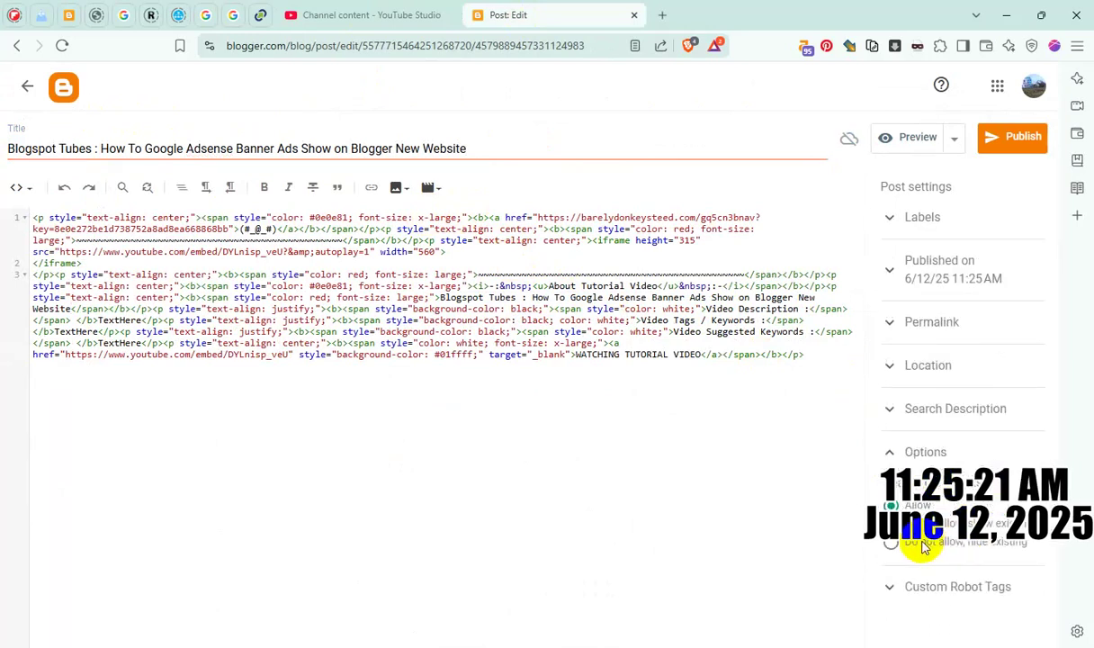
left_click(987, 147)
left_click(599, 395)
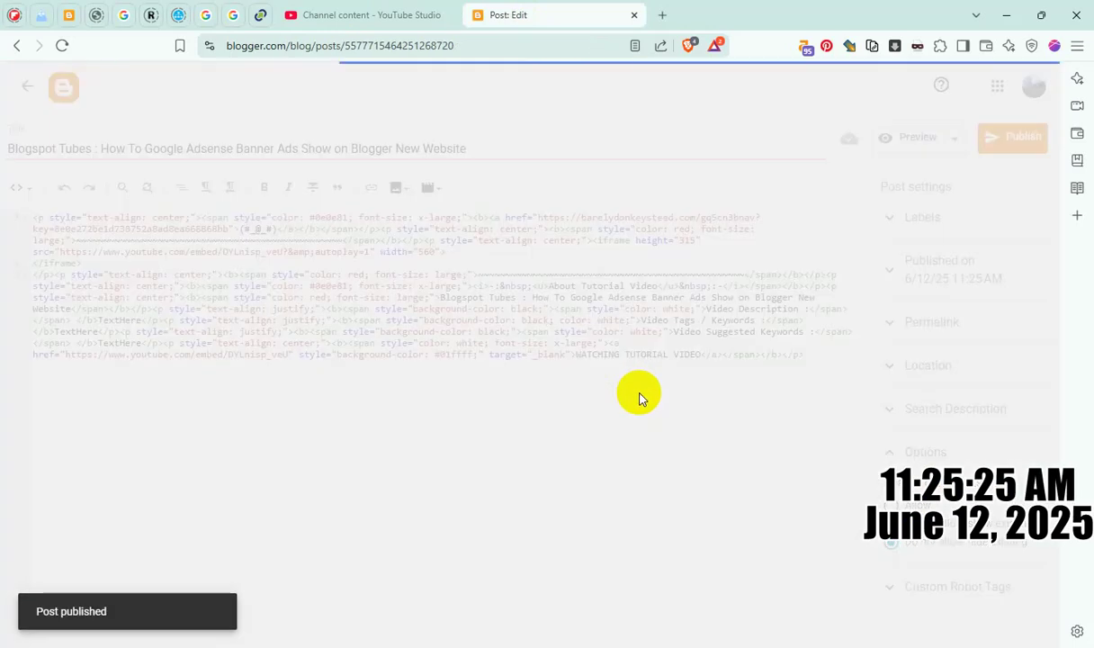
- View the published Google Adsense Banner post on the blog and check its video and text
left_click(952, 205)
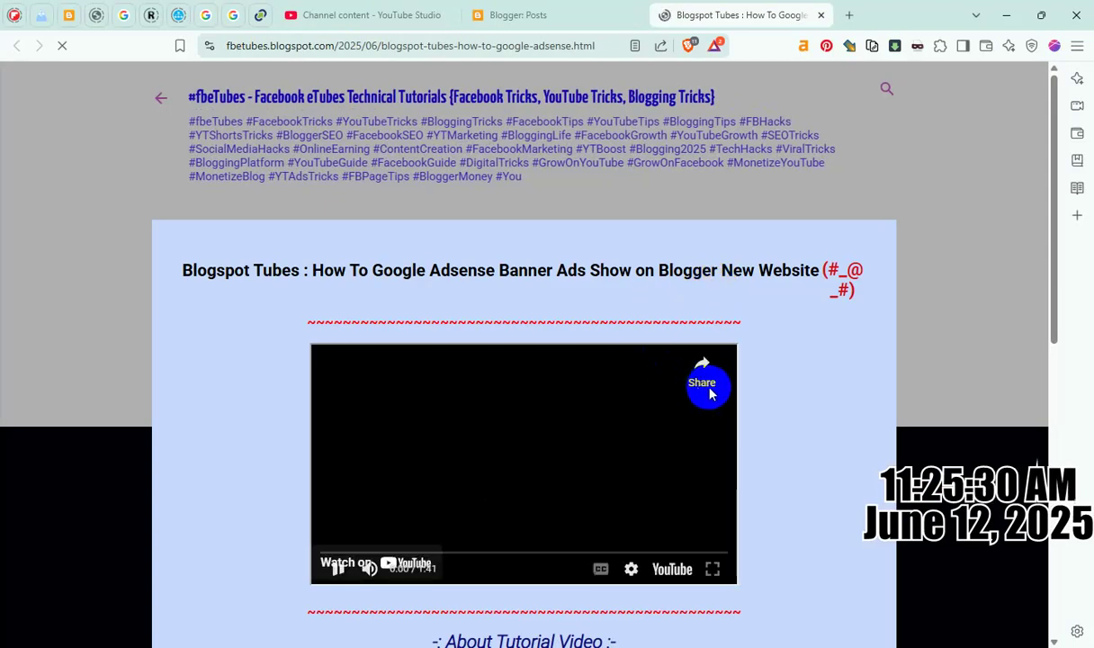
scroll(710, 393, "down", 3)
scroll(709, 393, "up", 3)
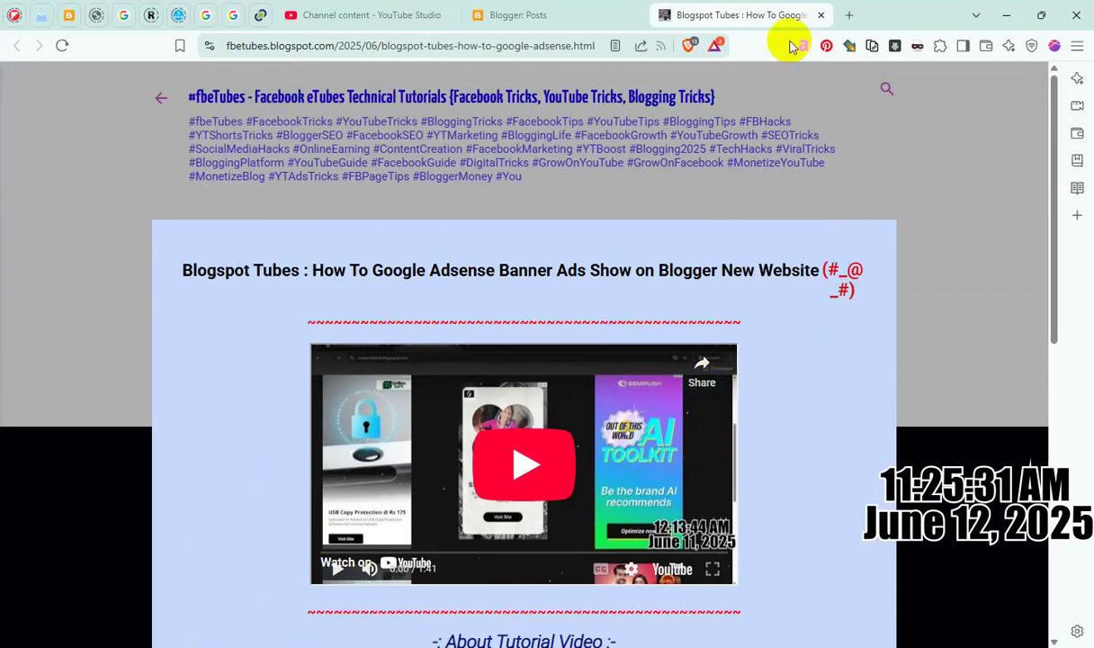
- Close the published post, tick the Blogger Theme Backup video in YouTube Studio and copy its shareable link
left_click(822, 15)
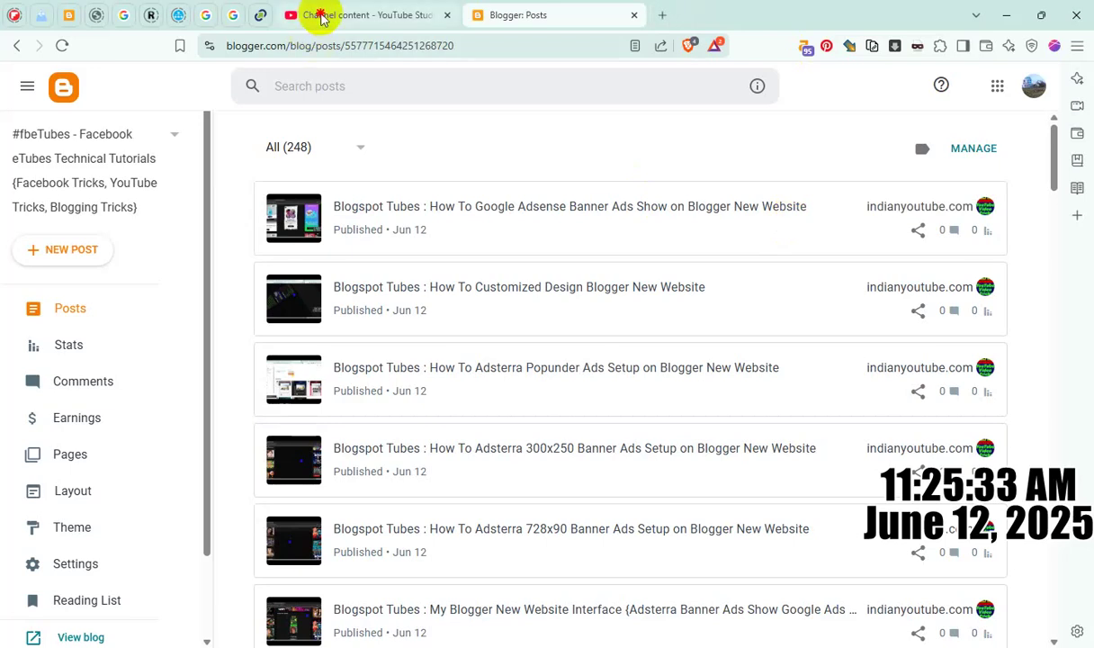
left_click(310, 15)
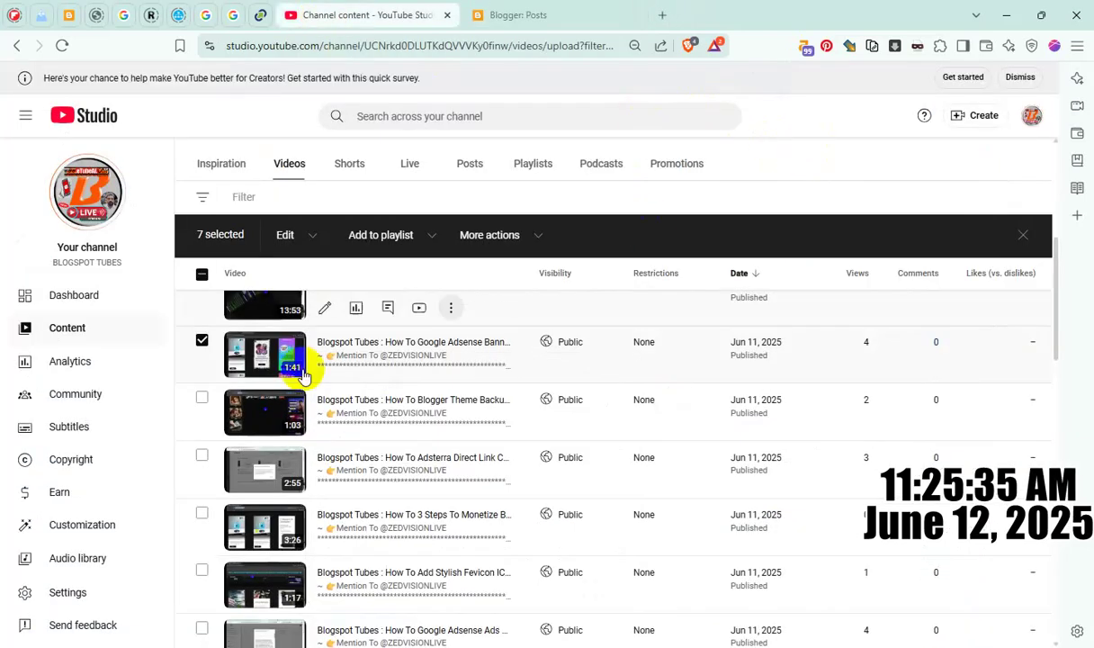
scroll(234, 395, "down", 1)
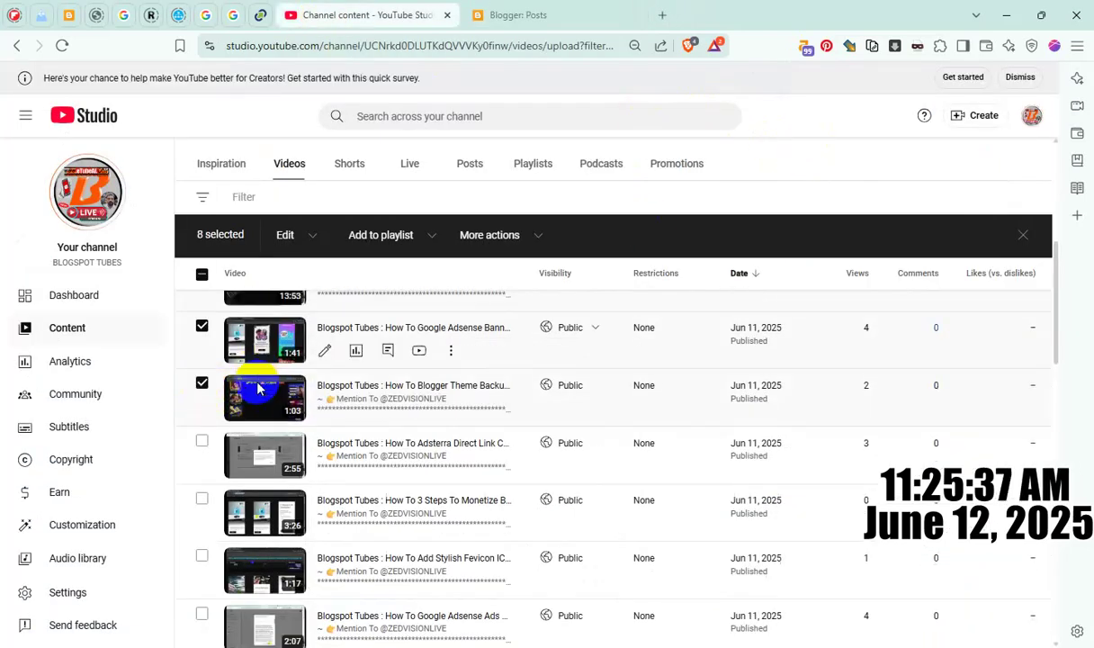
scroll(440, 362, "up", 1)
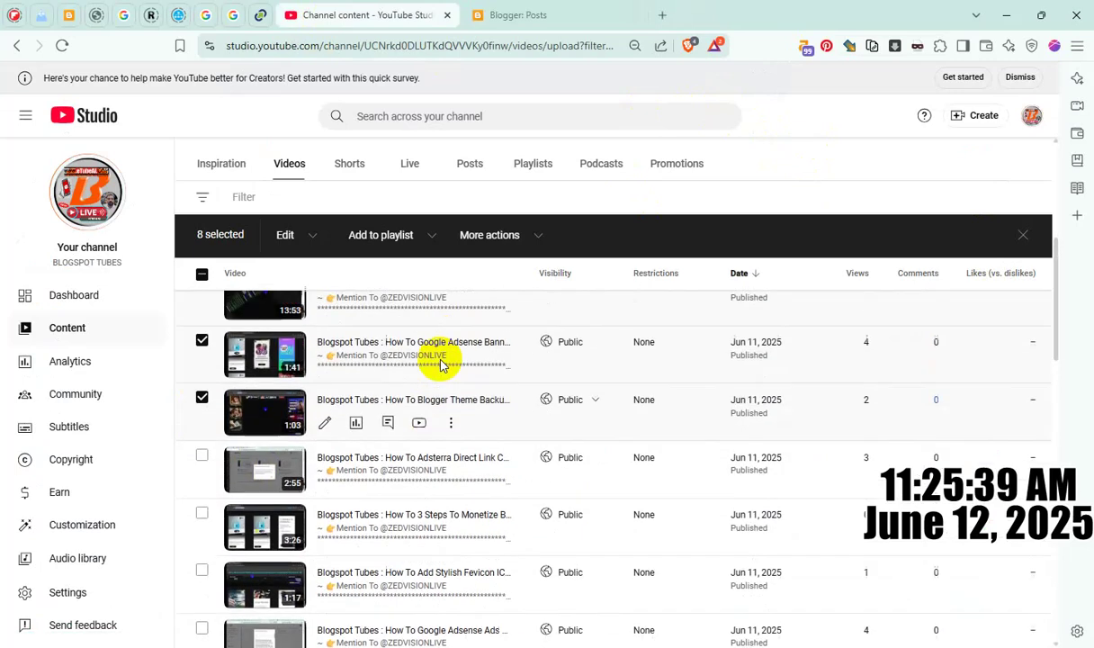
left_click(450, 425)
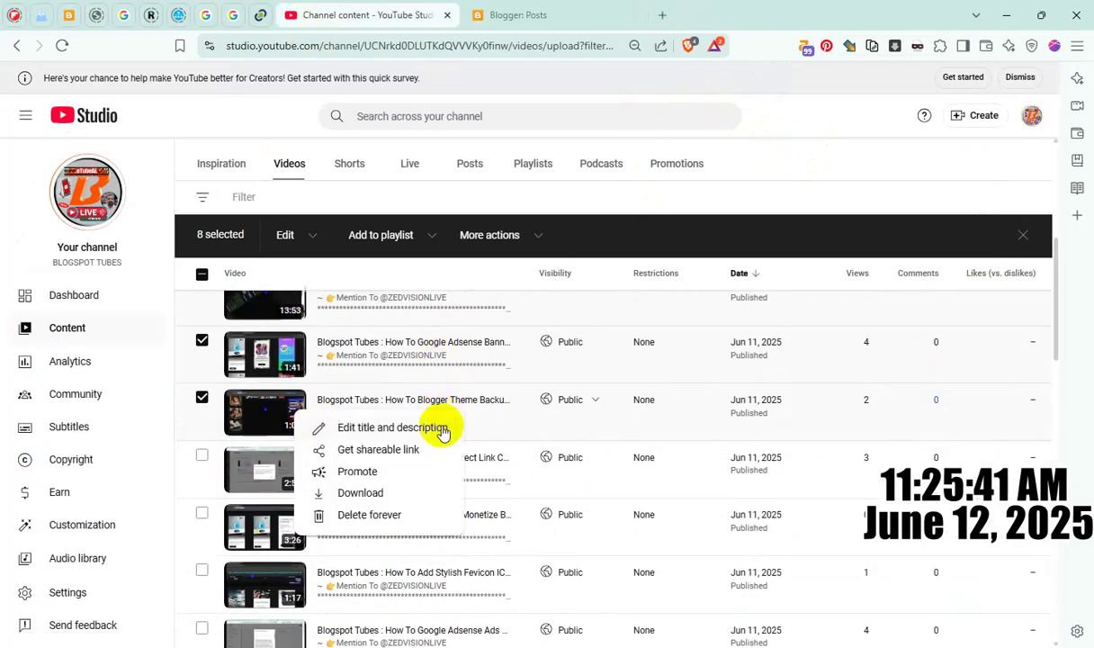
left_click(375, 451)
- Create a new Blogger post and replace both video ID placeholders in the HTML template with the Theme Backup video's ID 1hkJOKrL6dQ
left_click(526, 15)
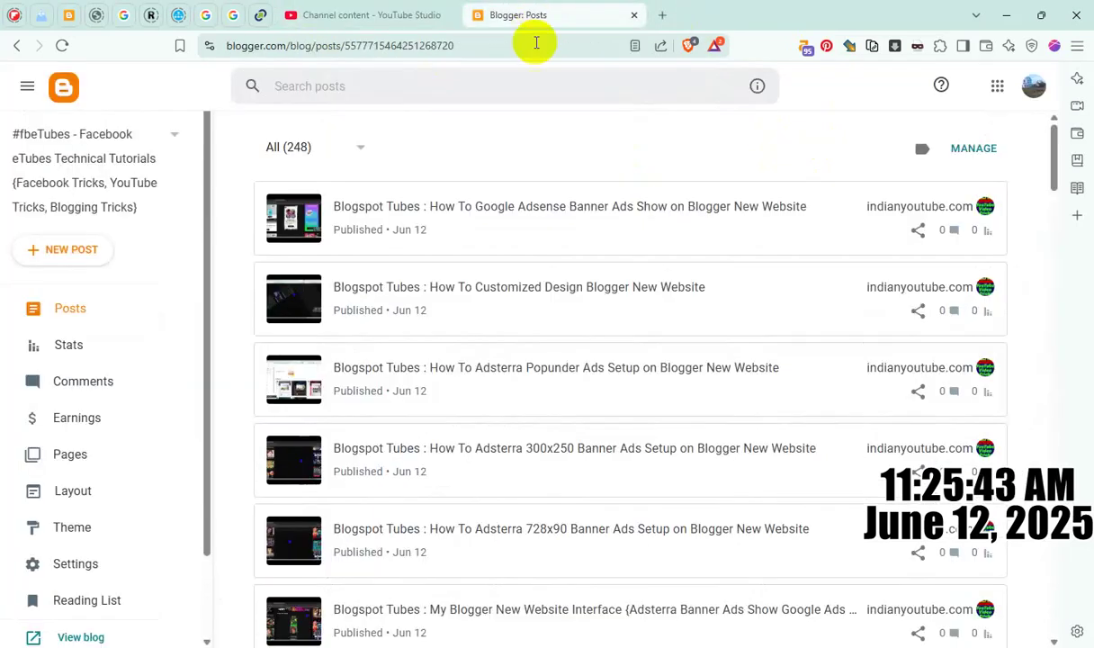
left_click(100, 255)
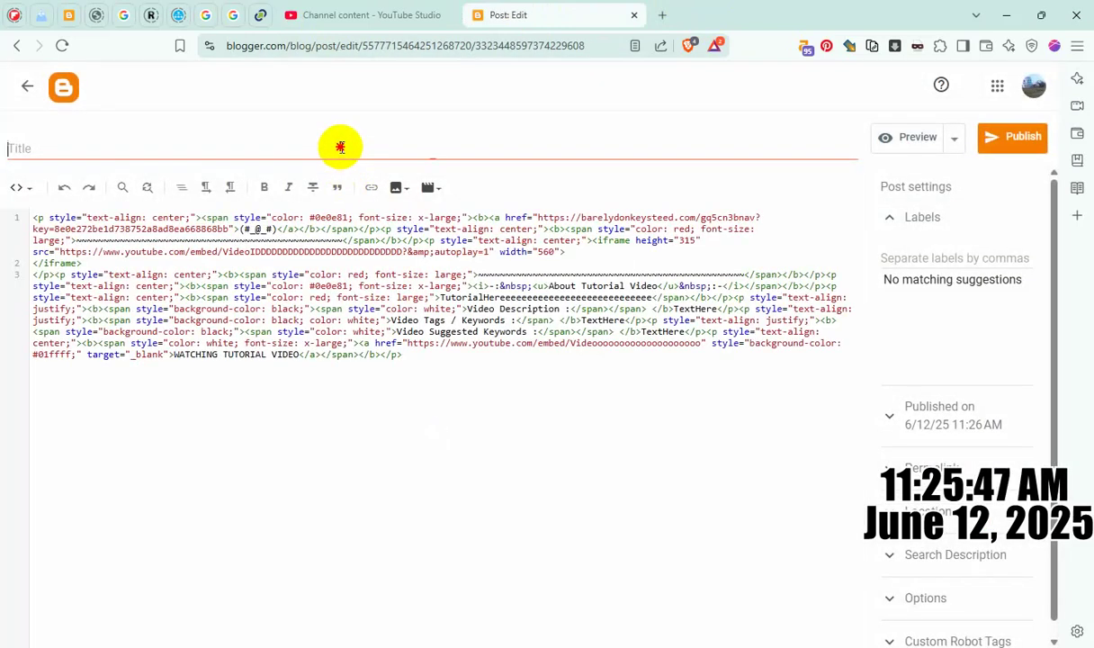
left_click(340, 146)
left_click(139, 145)
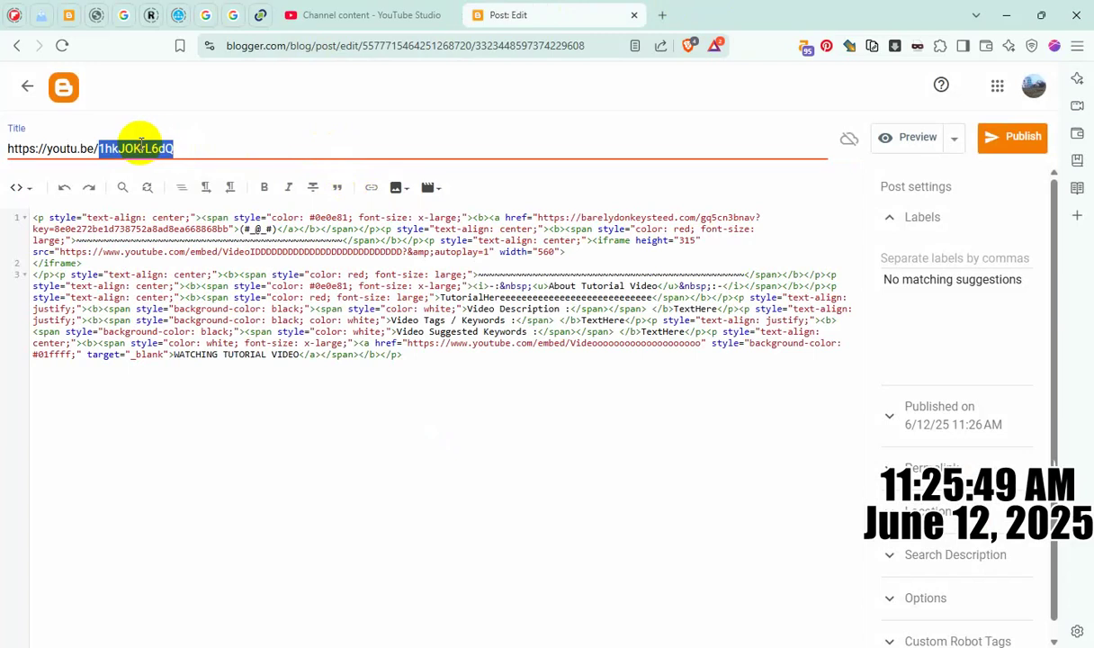
key("BackSpace")
double_click(333, 252)
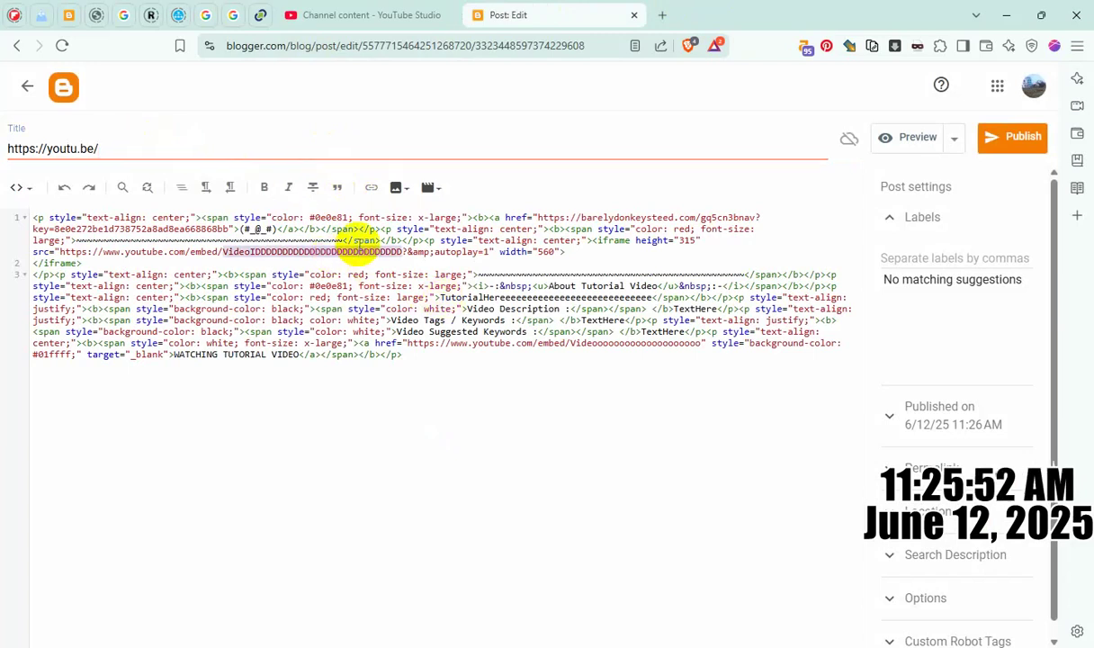
key("ctrl+v")
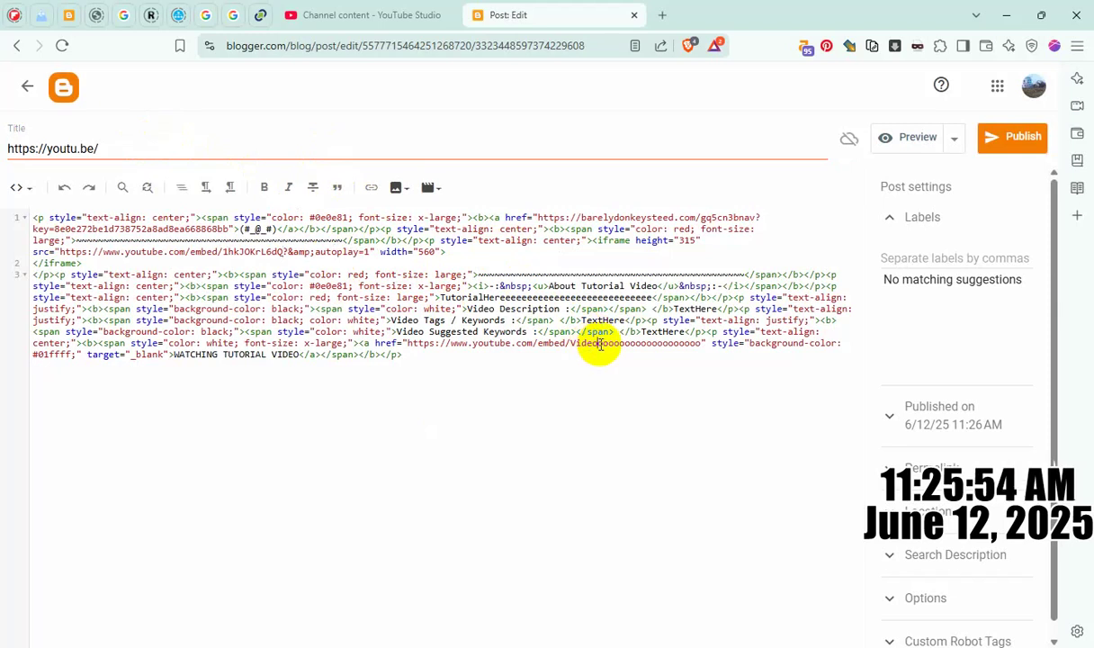
key("ctrl+v")
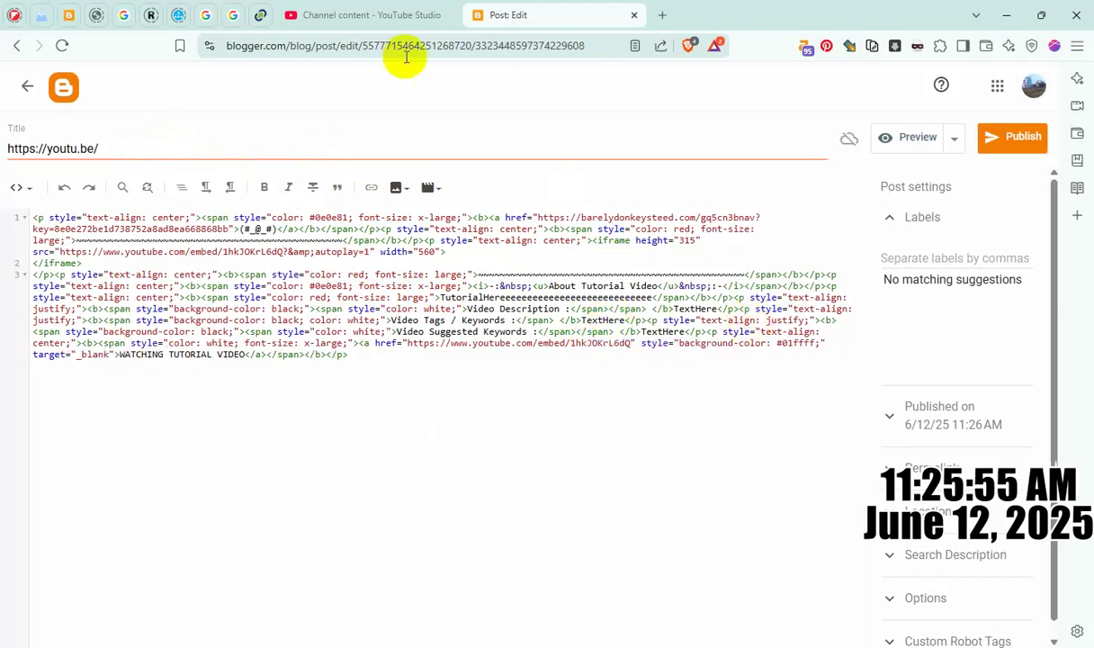
- Copy the video's title from YouTube Studio and set the post title to "Blogspot Tubes : How To Blogger Theme Backup For Blogger New Website"
left_click(349, 16)
left_click(450, 430)
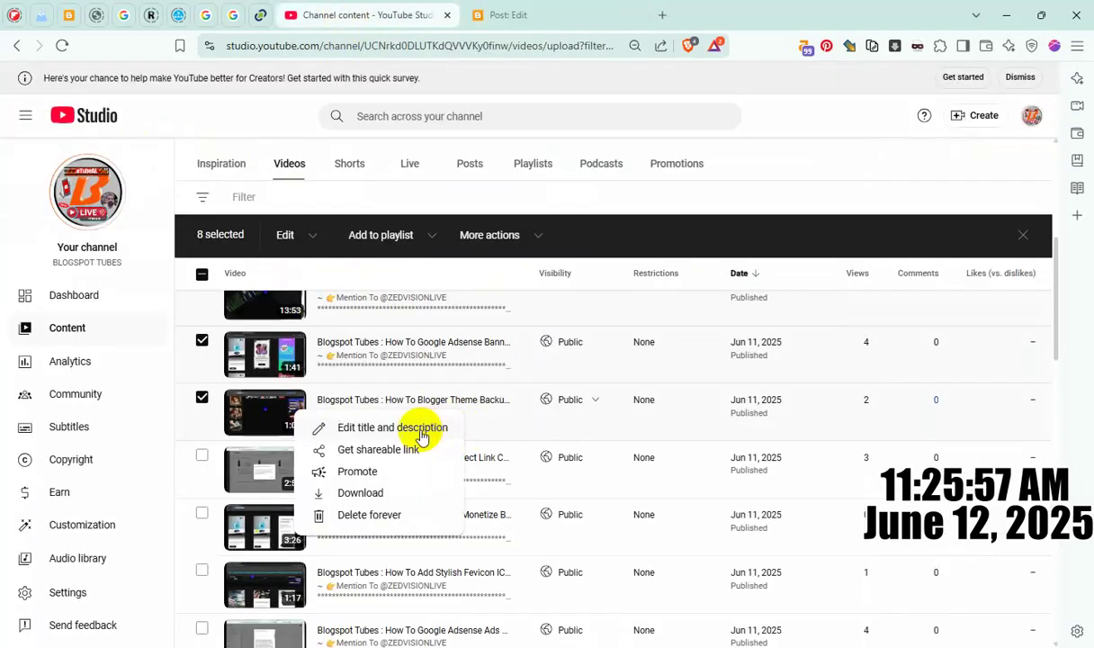
left_click(421, 428)
triple_click(459, 443)
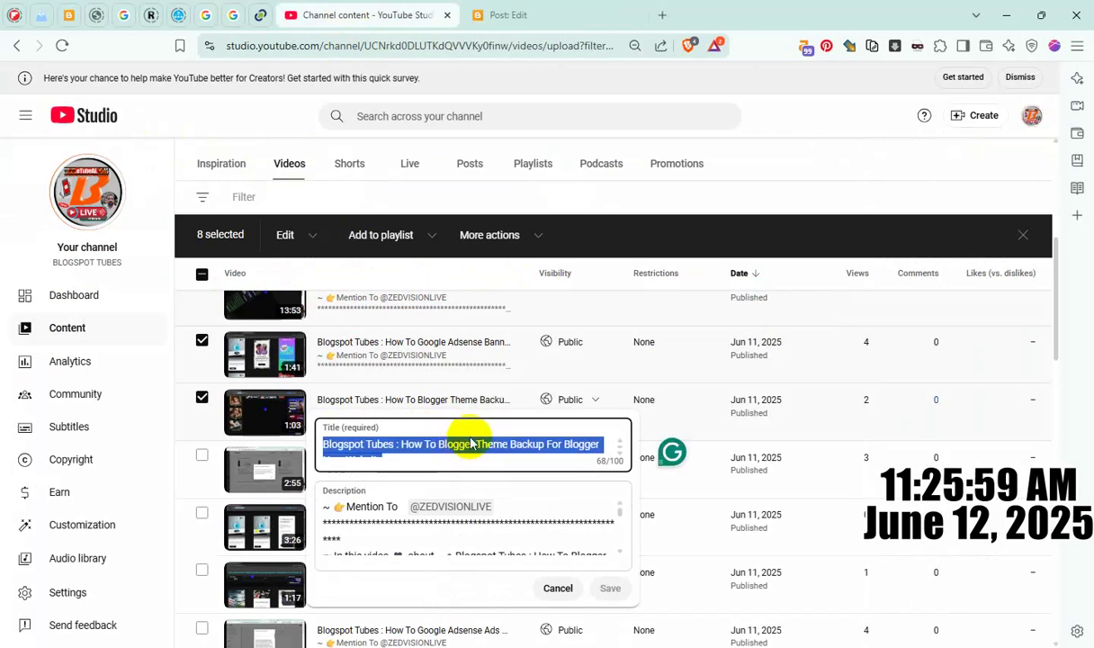
left_click(549, 15)
left_click(227, 149)
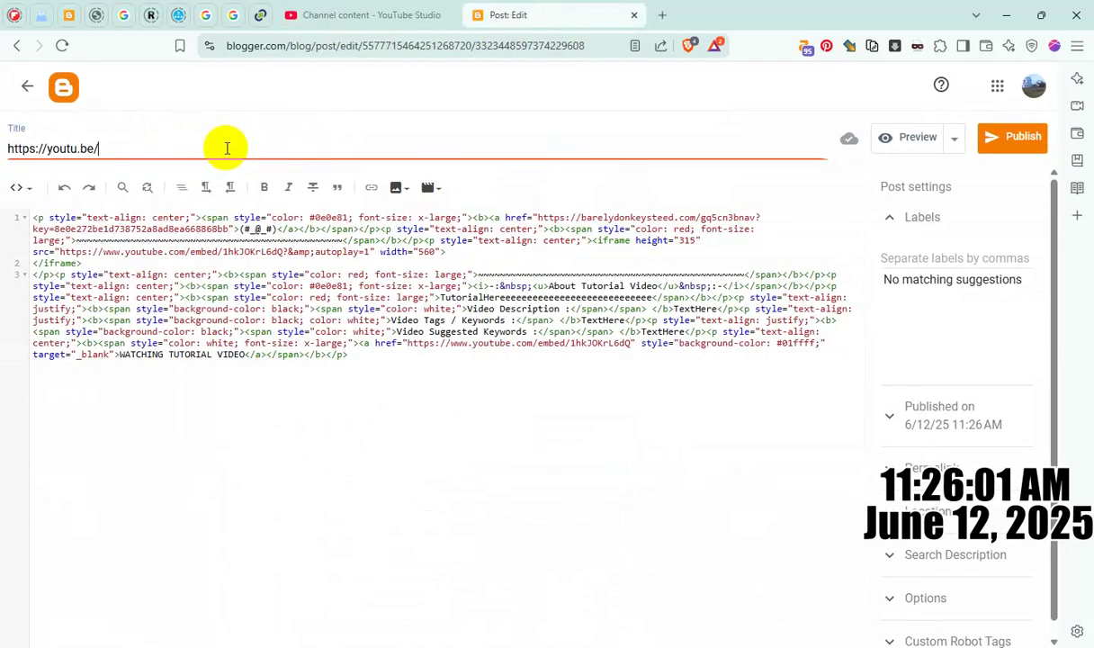
key("ctrl+a")
key("ctrl+v")
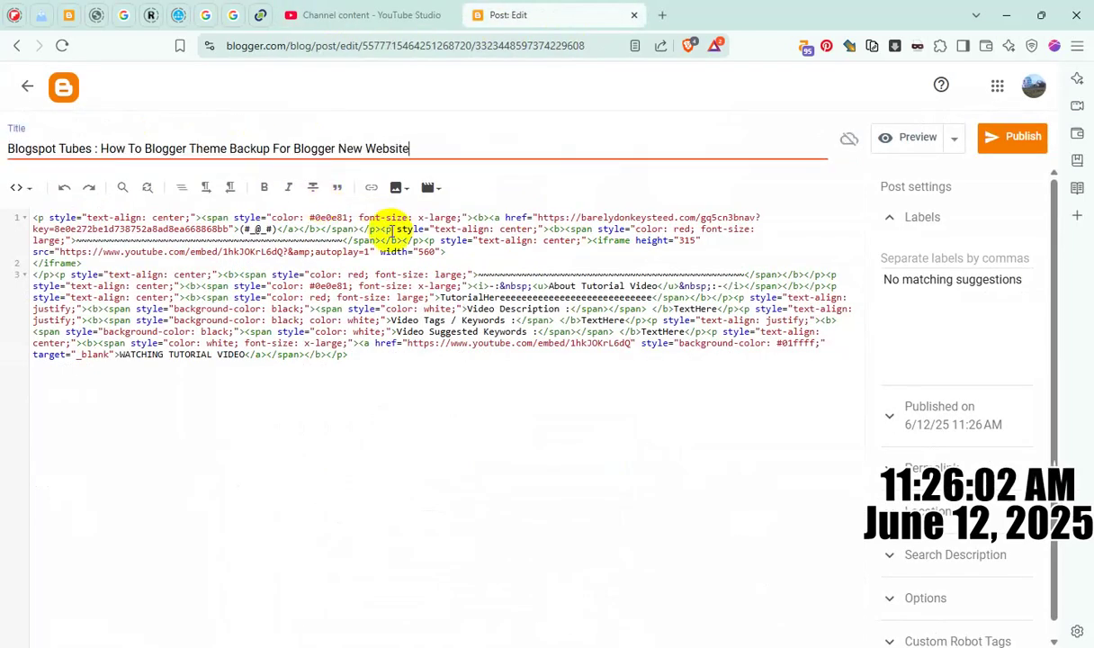
- Replace the TutorialHere placeholder with the Blogger Theme Backup video title and enter the same title as the search description
double_click(570, 298)
key("ctrl+v")
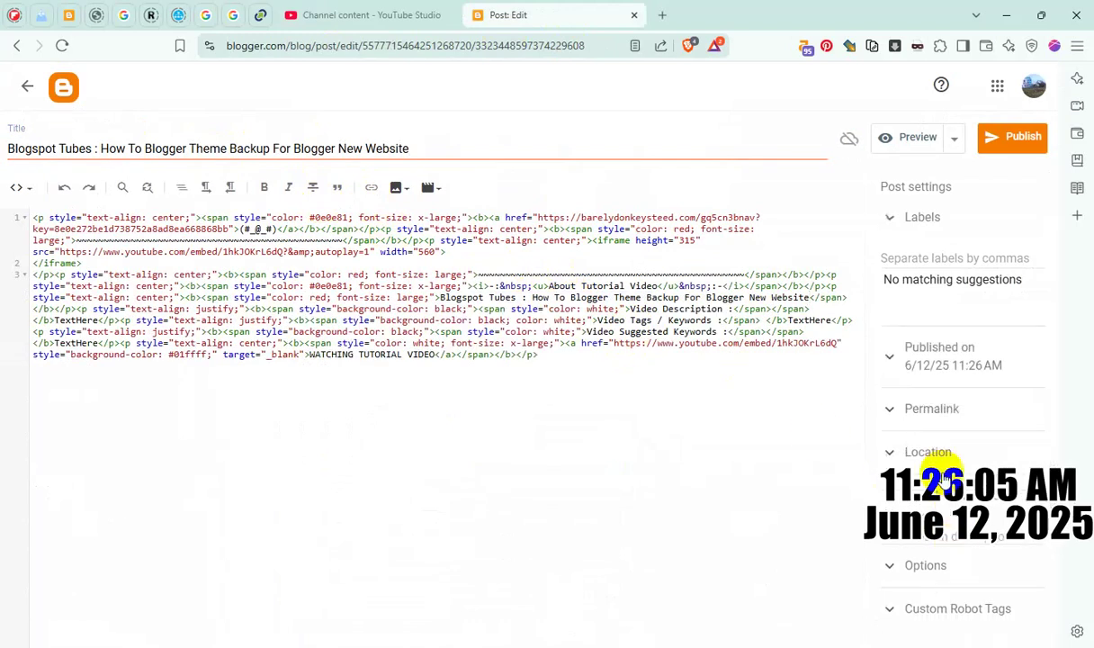
left_click(897, 438)
key("ctrl+v")
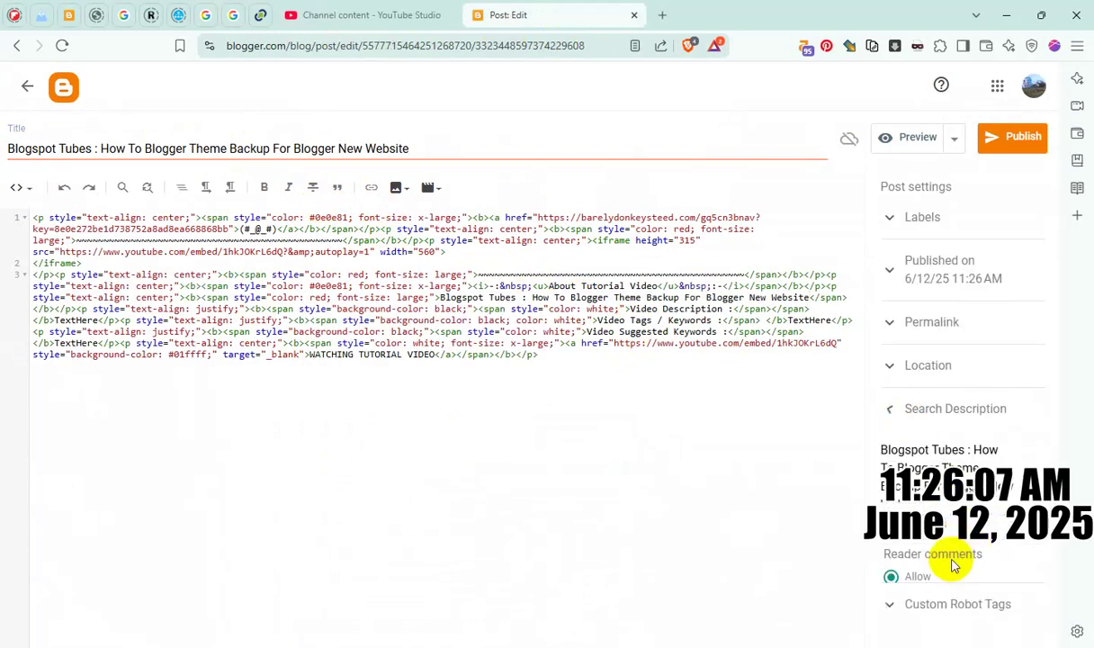
- Set reader comments to "Do not allow, hide existing" and publish the Blogger Theme Backup post
left_click(891, 539)
left_click(999, 136)
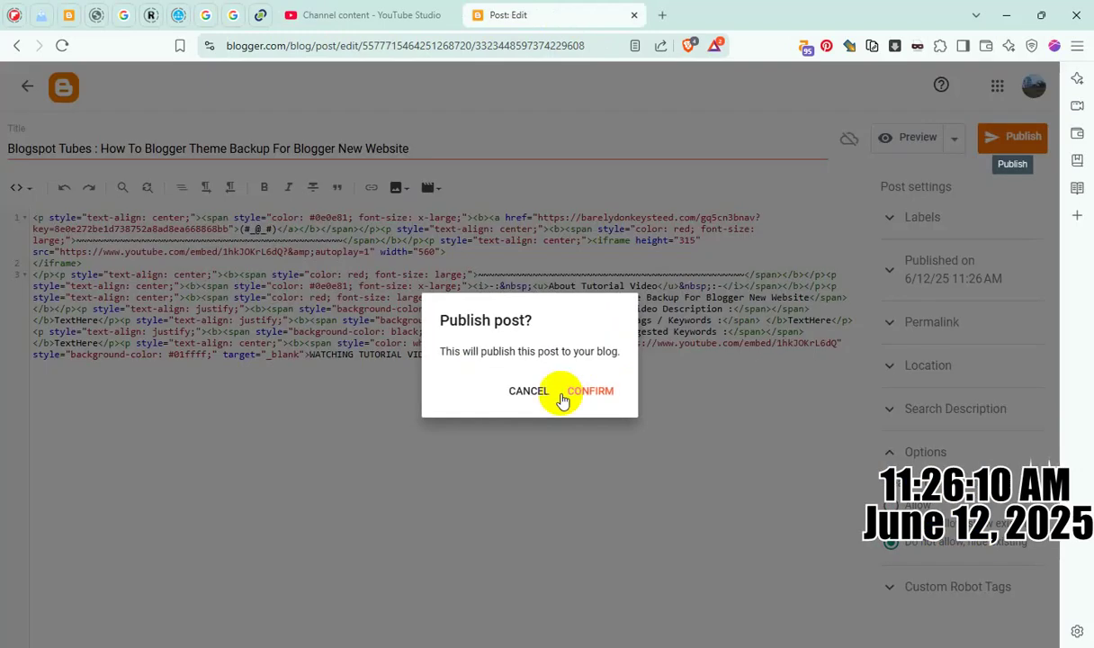
left_click(592, 391)
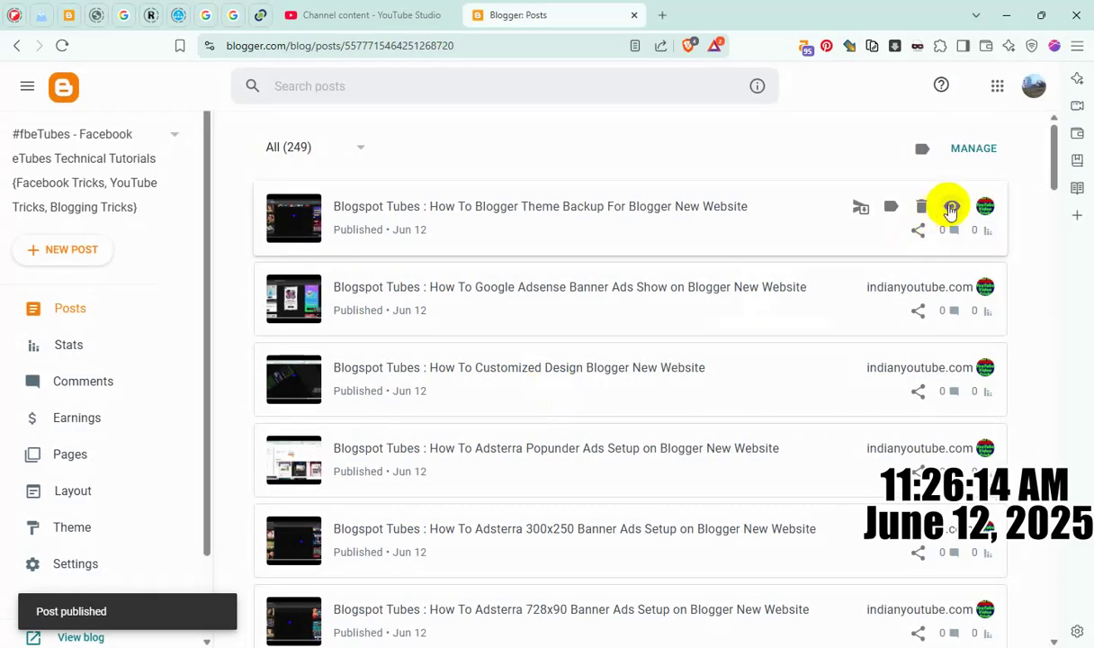
- View the published Blogger Theme Backup post on the blog and check its video and text
left_click(949, 205)
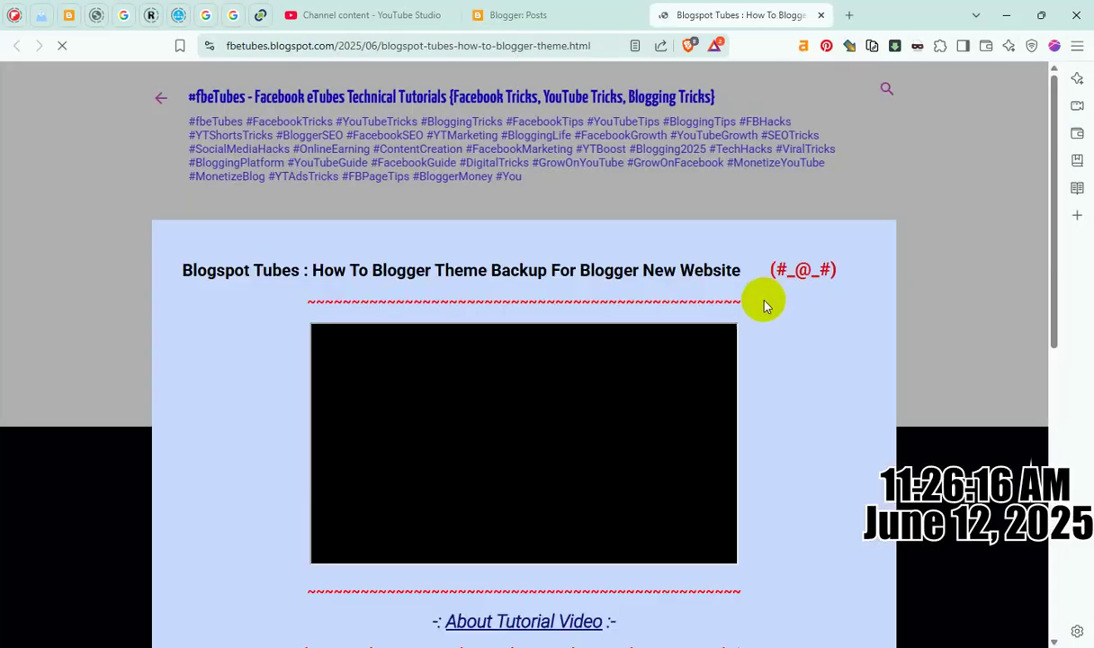
scroll(756, 338, "down", 2)
scroll(757, 349, "up", 2)
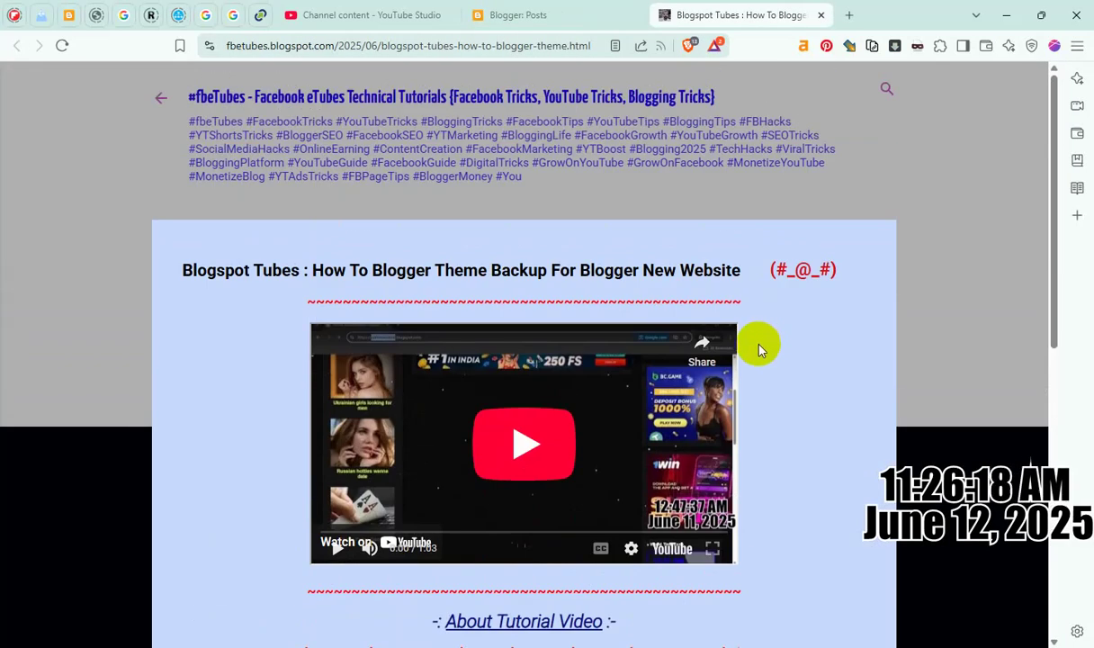
left_click(822, 15)
- Dismiss the open title editor in YouTube Studio, tick the Adsterra Direct Link video and copy its shareable link
left_click(355, 14)
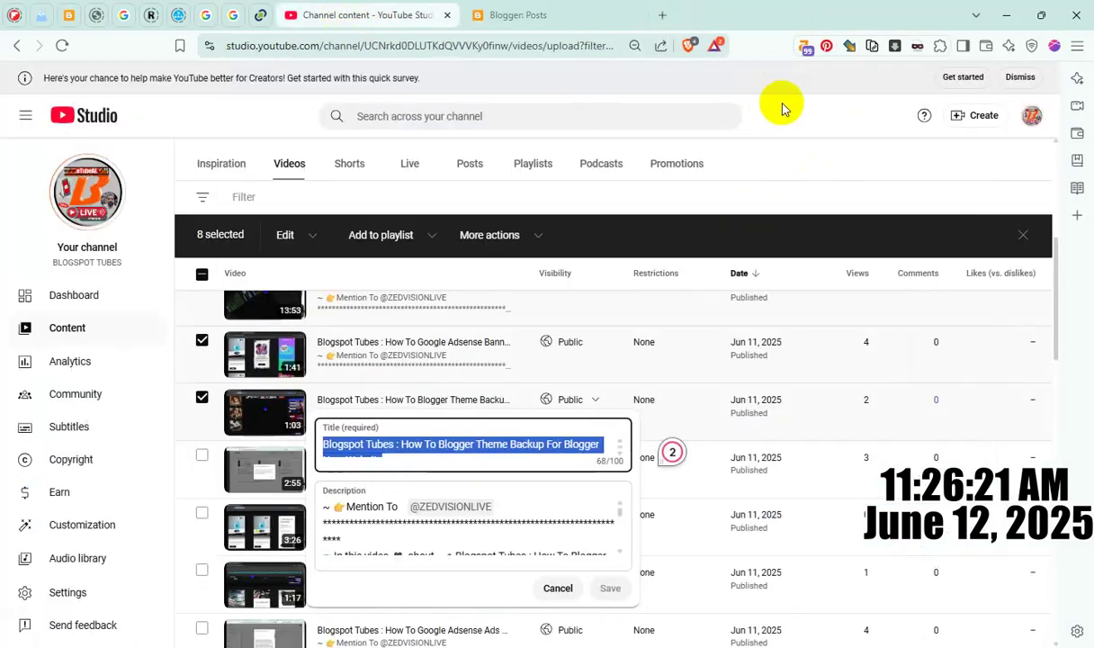
key("Escape")
scroll(326, 417, "down", 1)
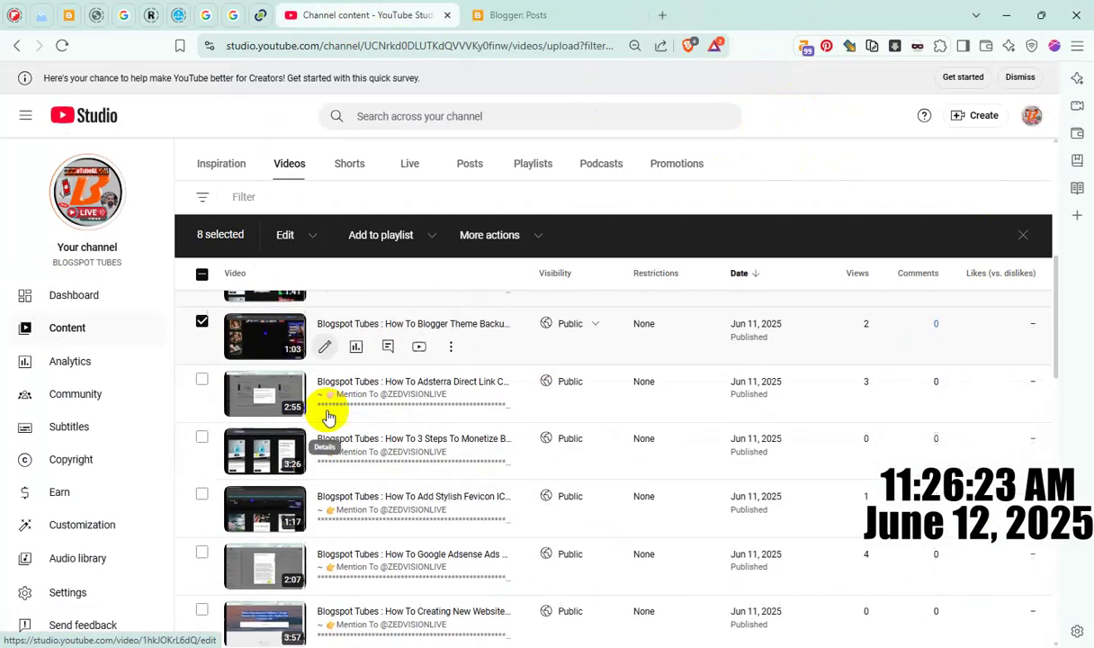
left_click(202, 380)
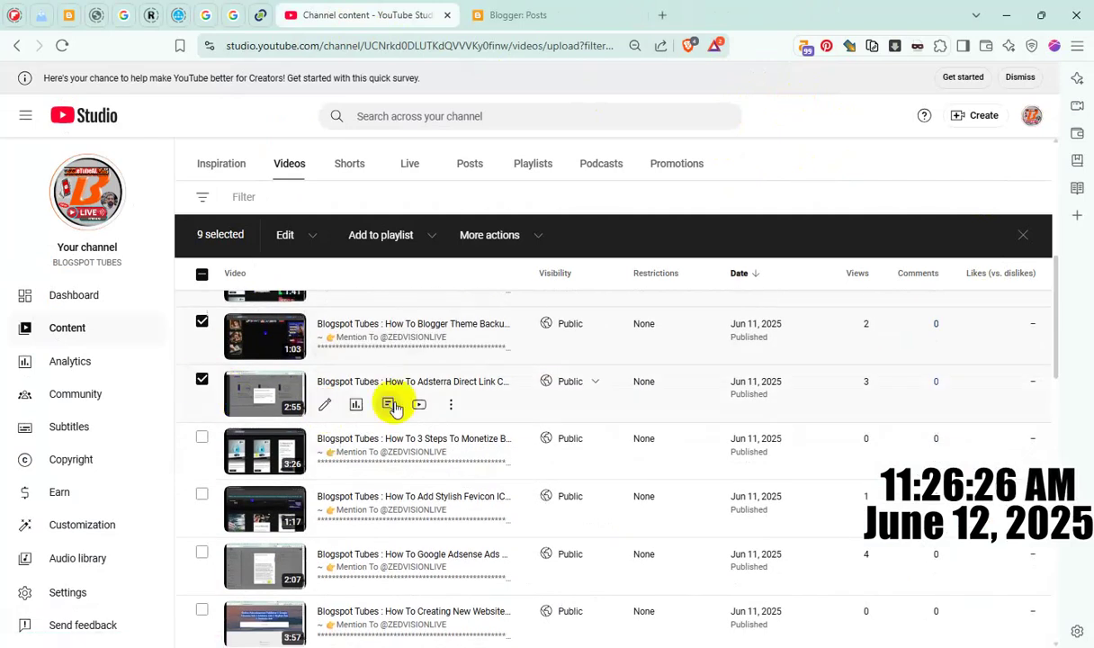
left_click(451, 405)
left_click(390, 433)
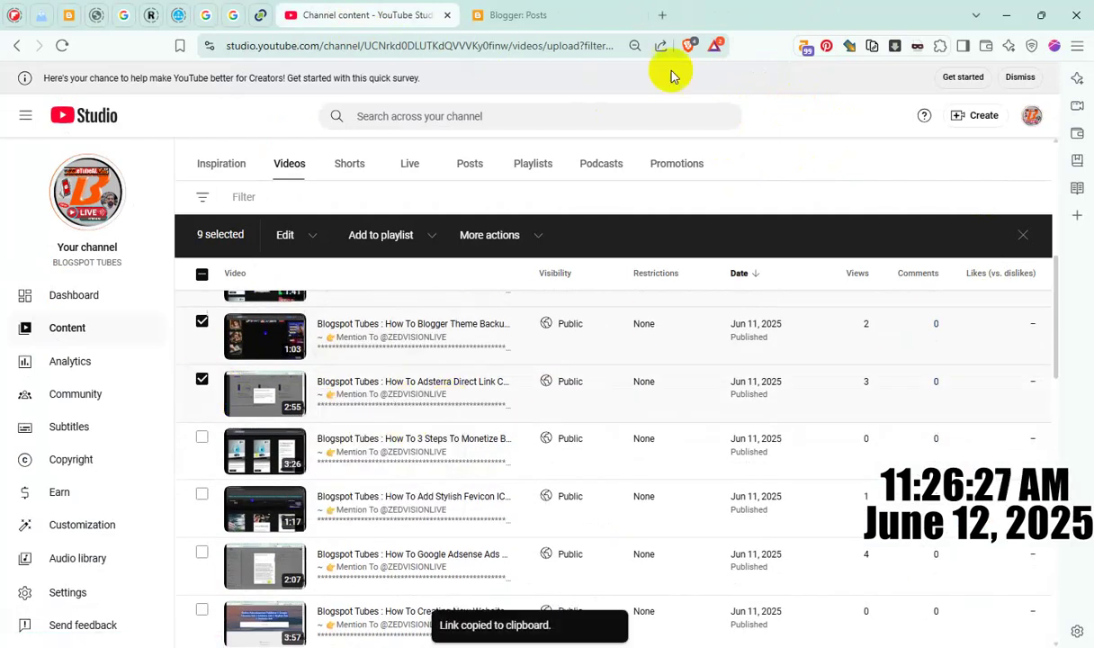
- Create a new Blogger post and replace both video ID placeholders in the HTML template with the Adsterra Direct Link video's ID xOpc468p3YU
left_click(574, 14)
left_click(86, 256)
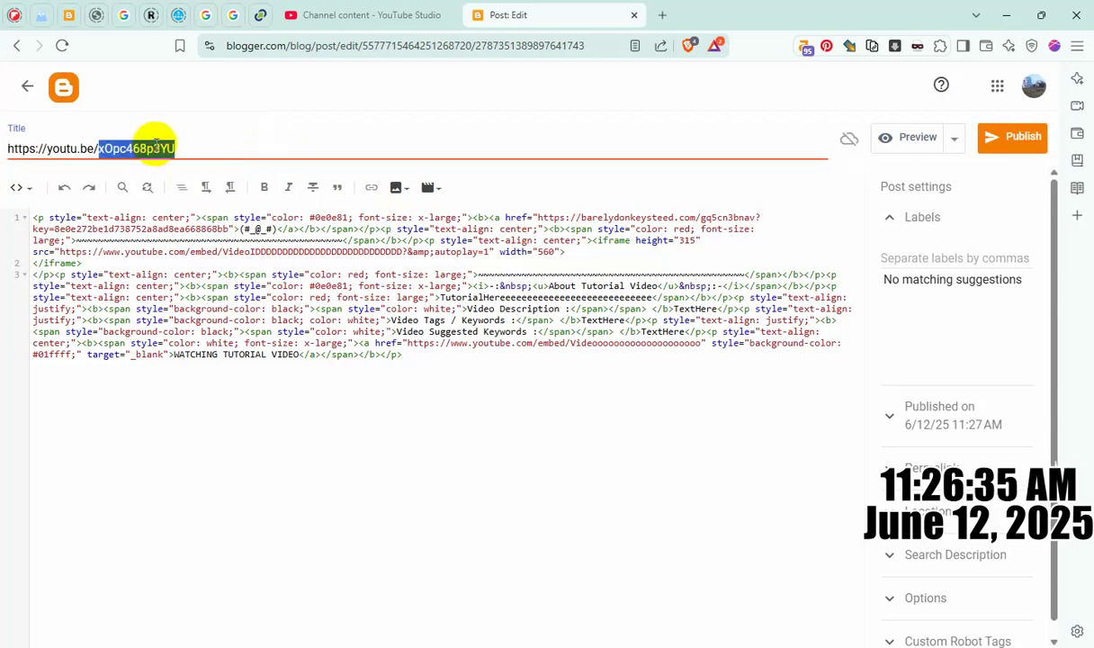
key("BackSpace")
double_click(328, 251)
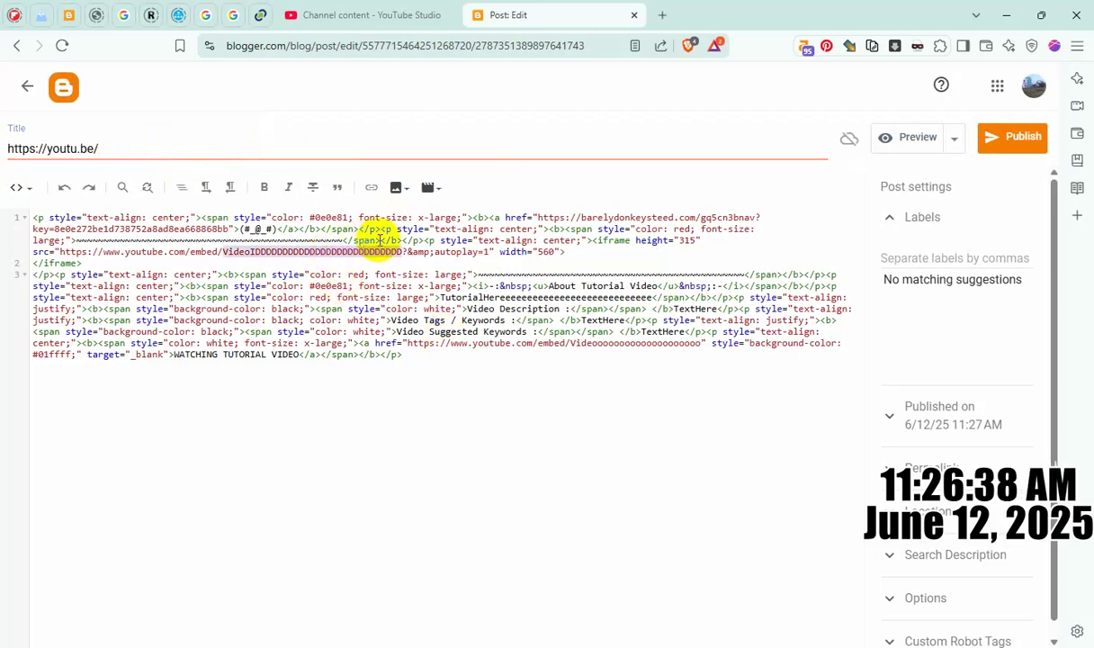
key("ctrl+v")
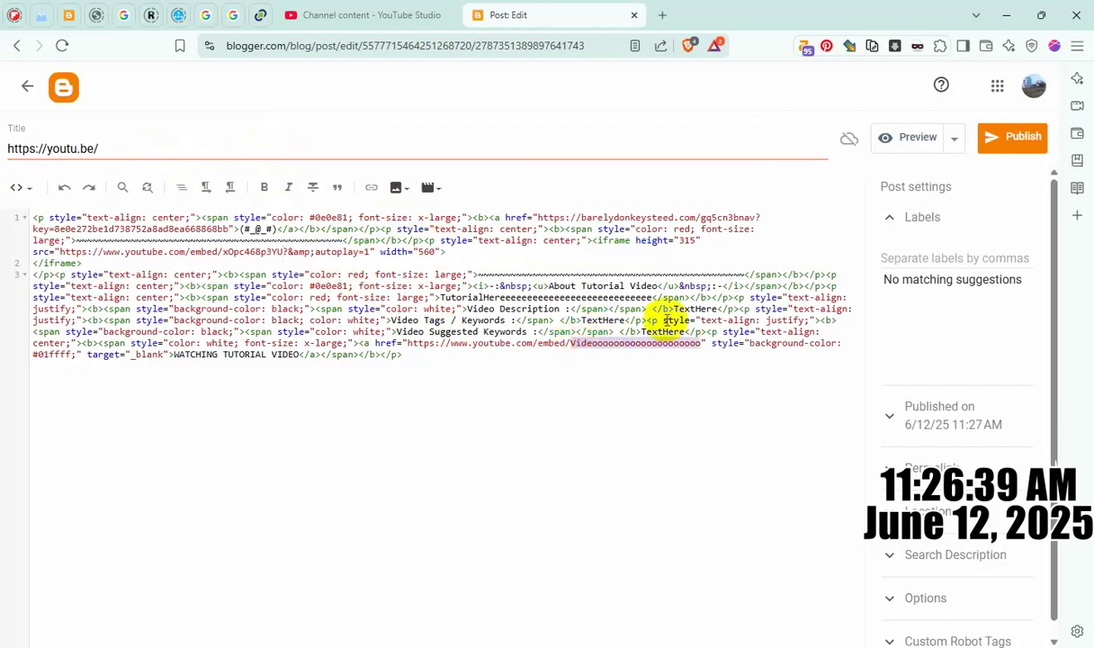
- Copy the video's title from YouTube Studio and set the post title to "Blogspot Tubes : How To Adsterra Direct Link Create for Blogger New Website"
left_click(363, 16)
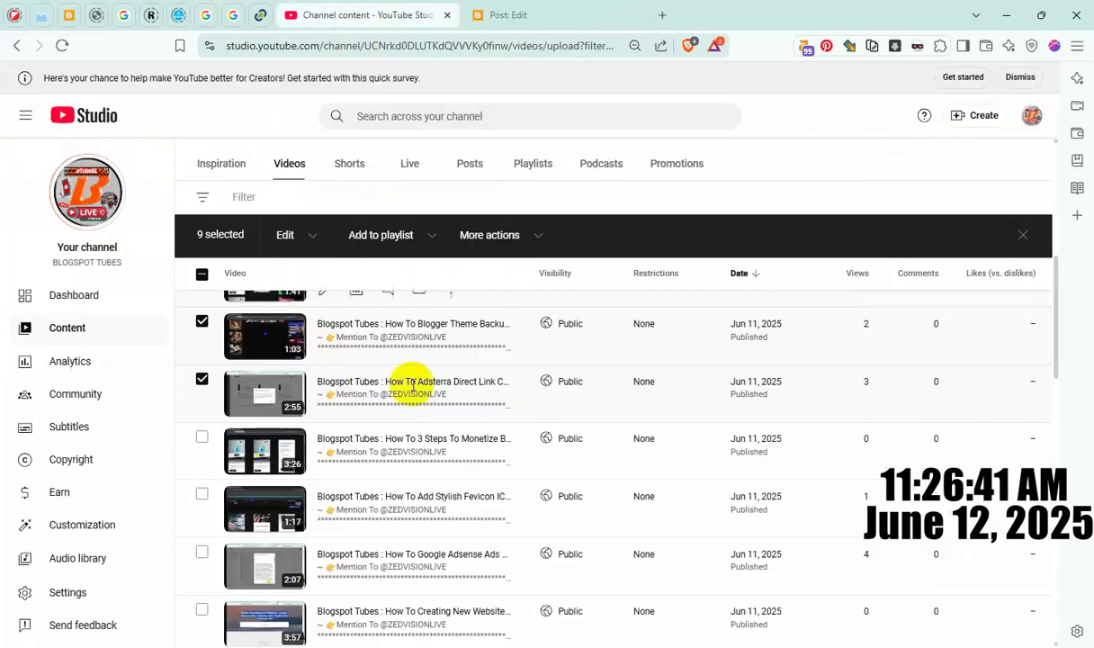
mouse_move(459, 416)
left_click(431, 410)
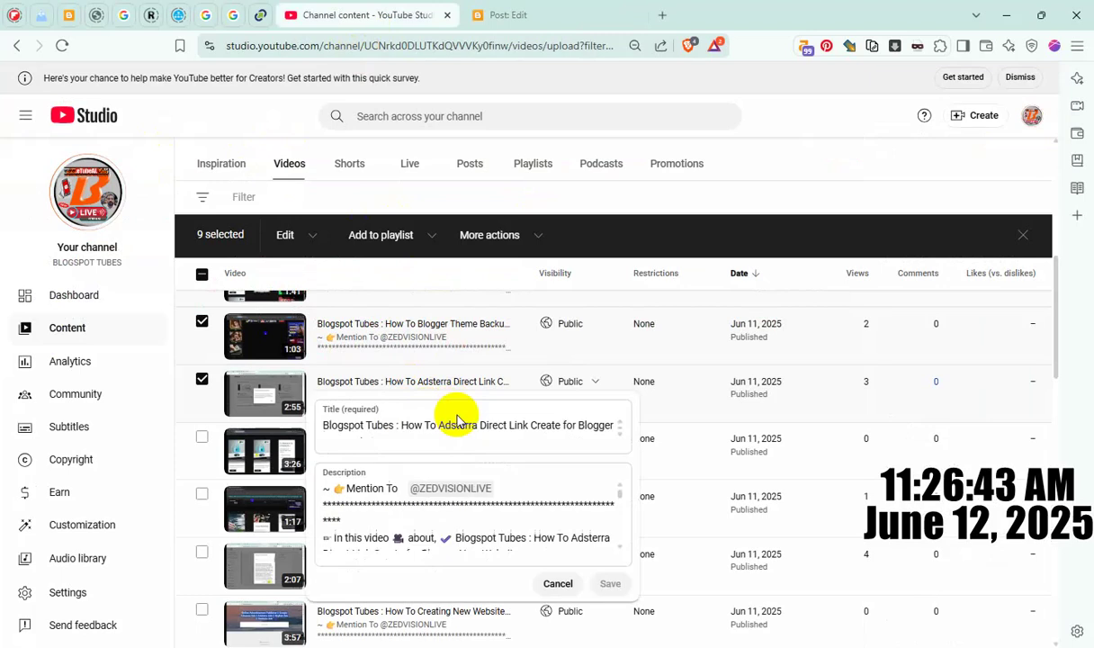
triple_click(454, 425)
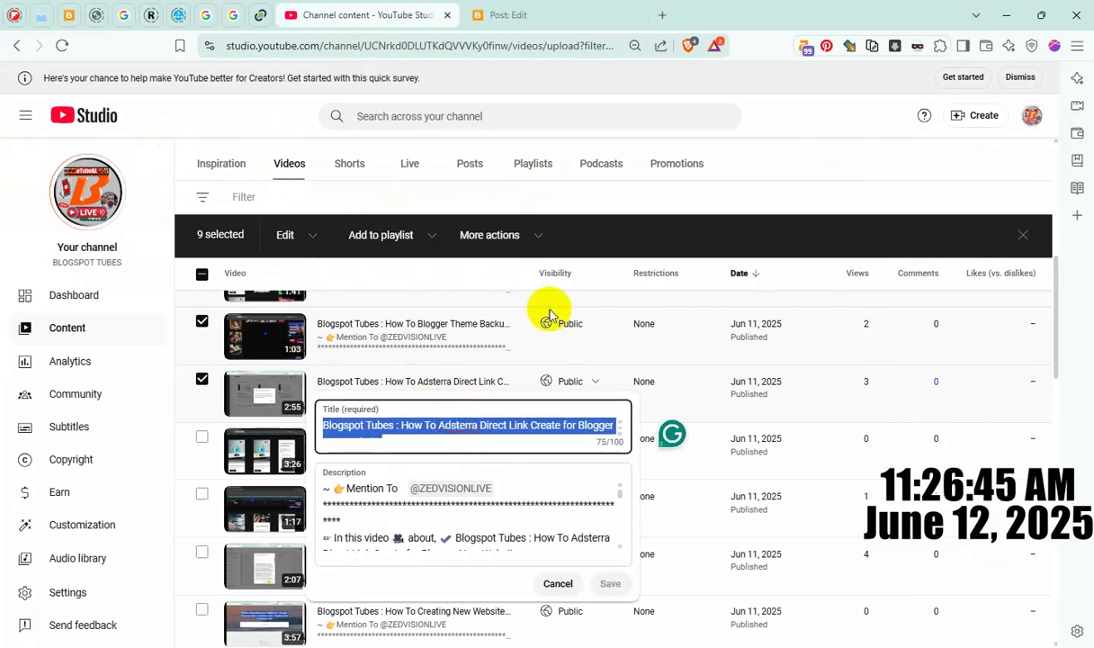
left_click(502, 14)
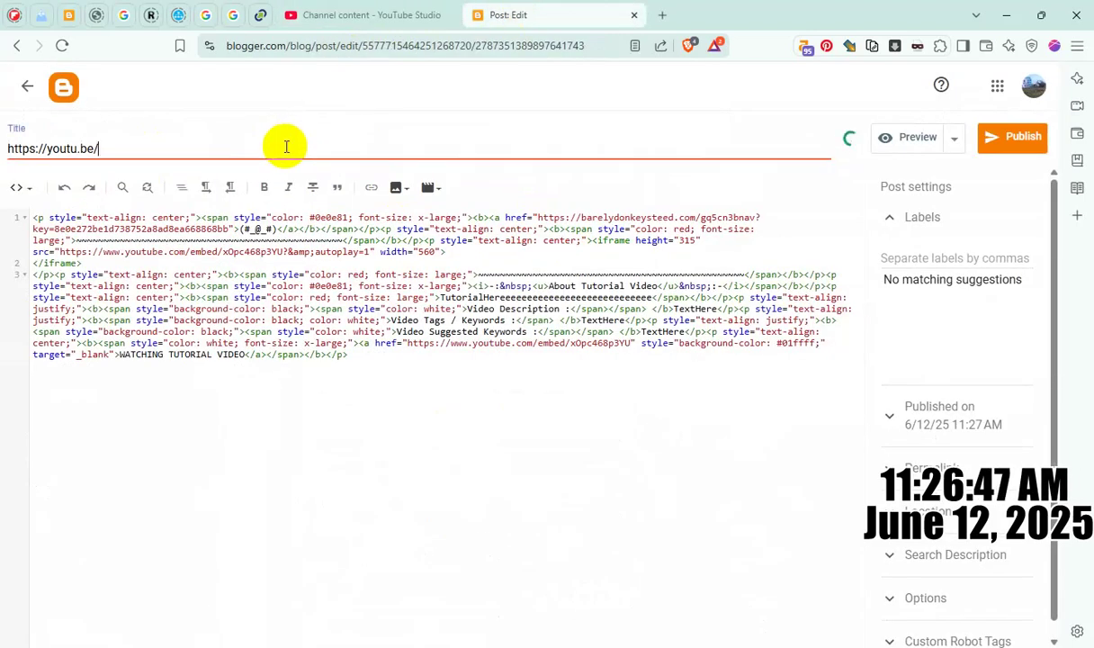
triple_click(286, 147)
key("ctrl+v")
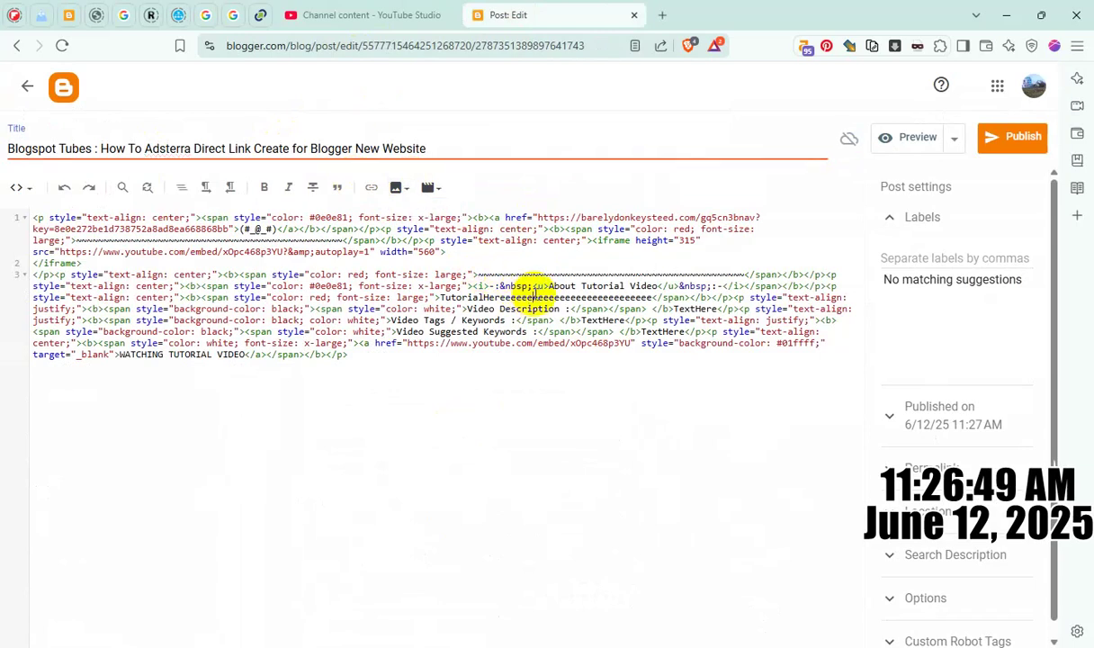
- Replace the TutorialHere placeholder with the Adsterra Direct Link video title and enter the same title as the search description
double_click(533, 295)
key("ctrl+v")
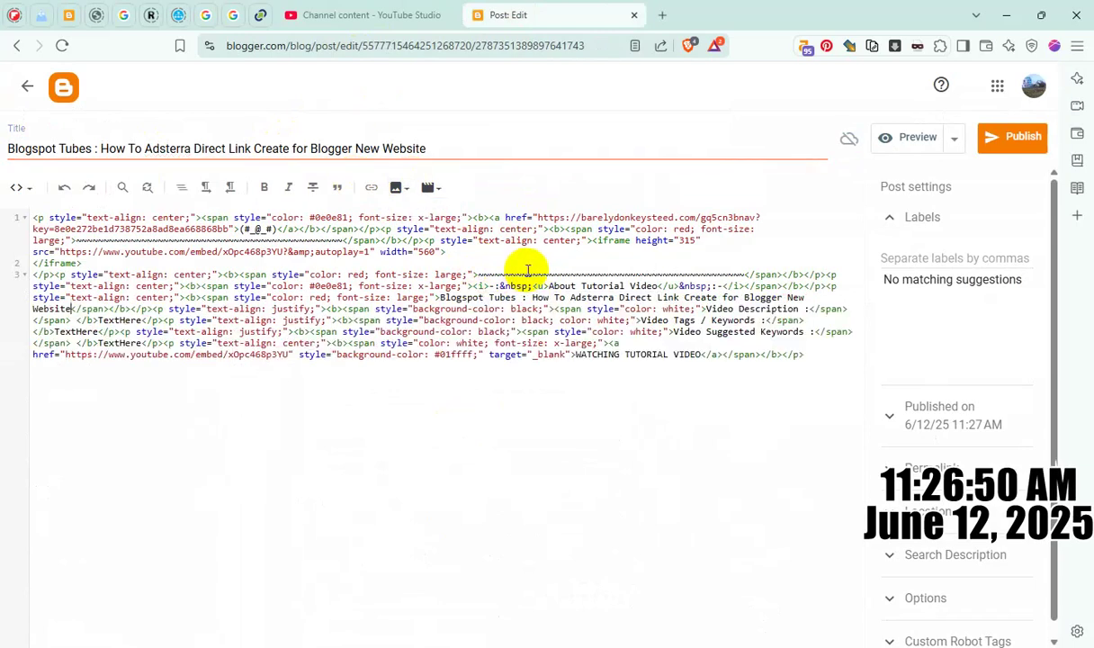
left_click(956, 555)
key("ctrl+v")
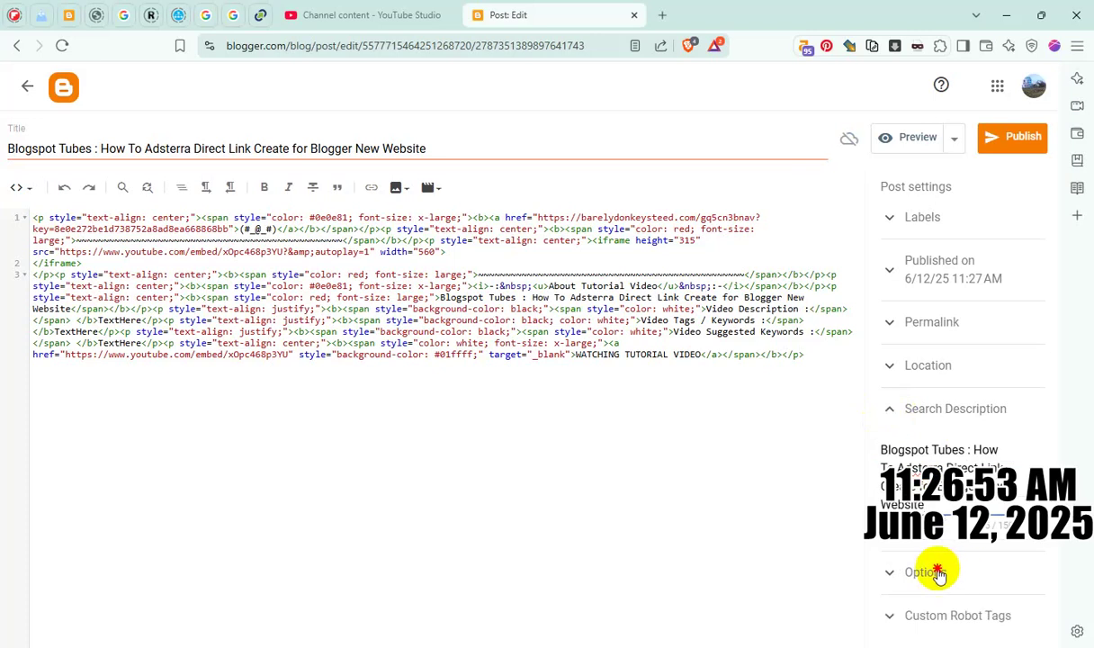
- Expand the post's reader comment options and publish the Adsterra Direct Link post
left_click(936, 572)
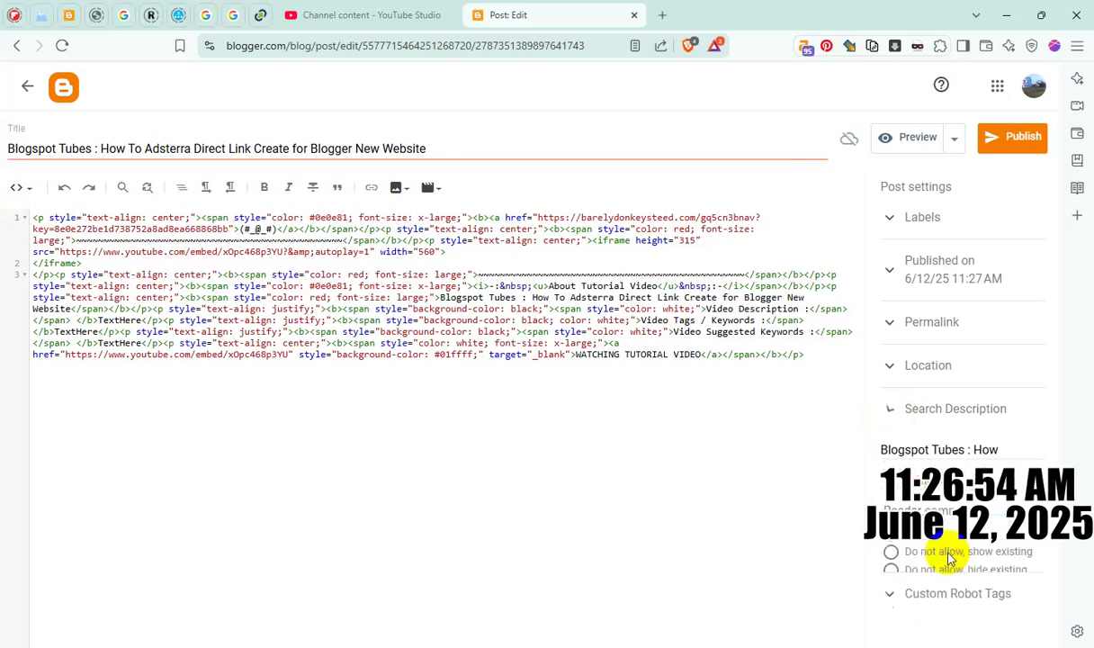
left_click(1009, 147)
left_click(595, 392)
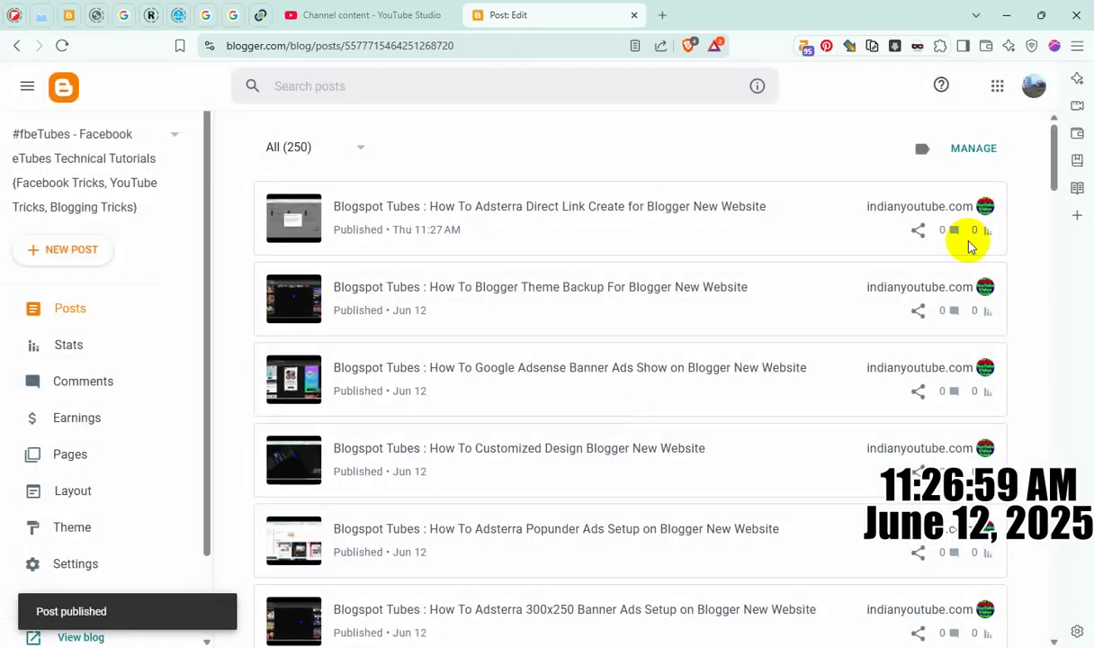
- View the published Adsterra Direct Link post on the blog, check its video and text sections, and close it
left_click(927, 209)
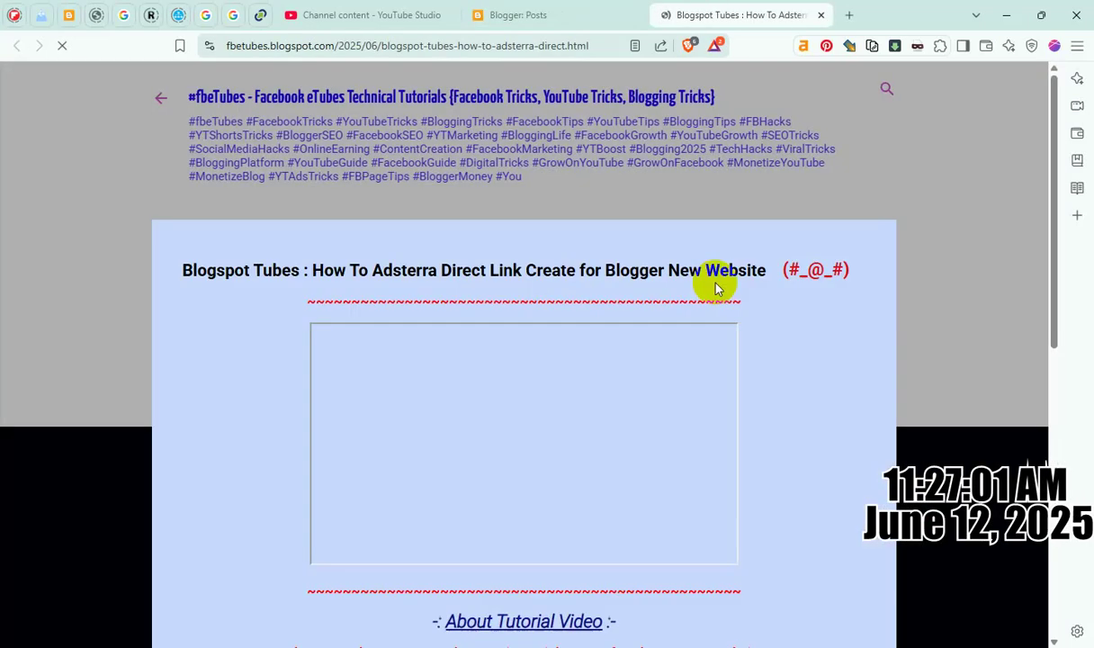
scroll(710, 314, "down", 2)
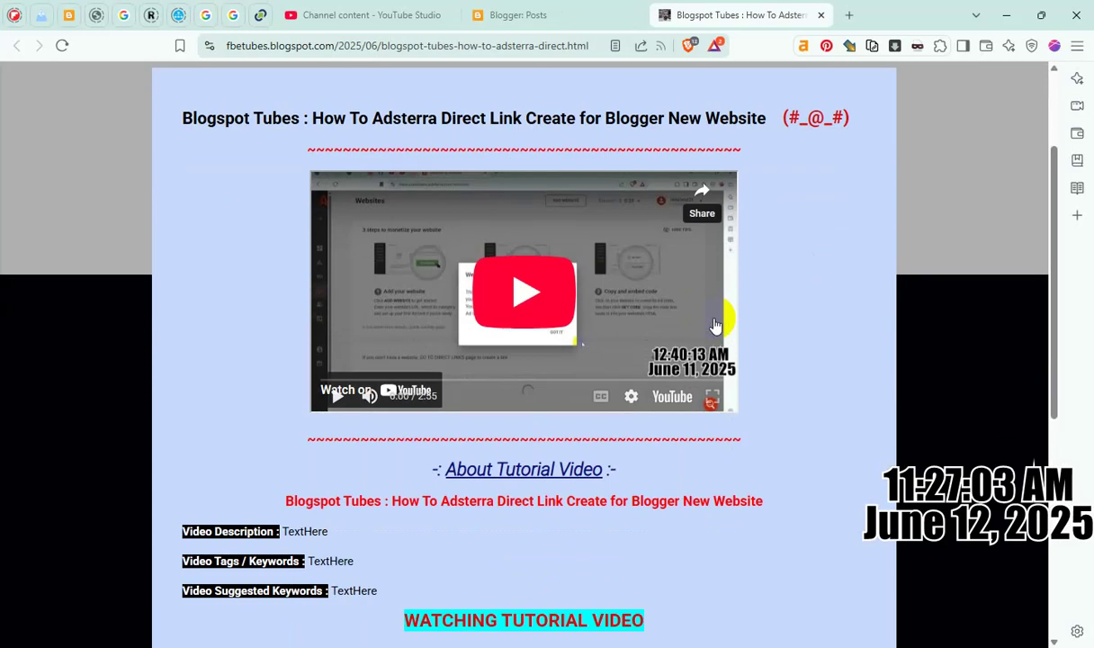
scroll(715, 324, "up", 2)
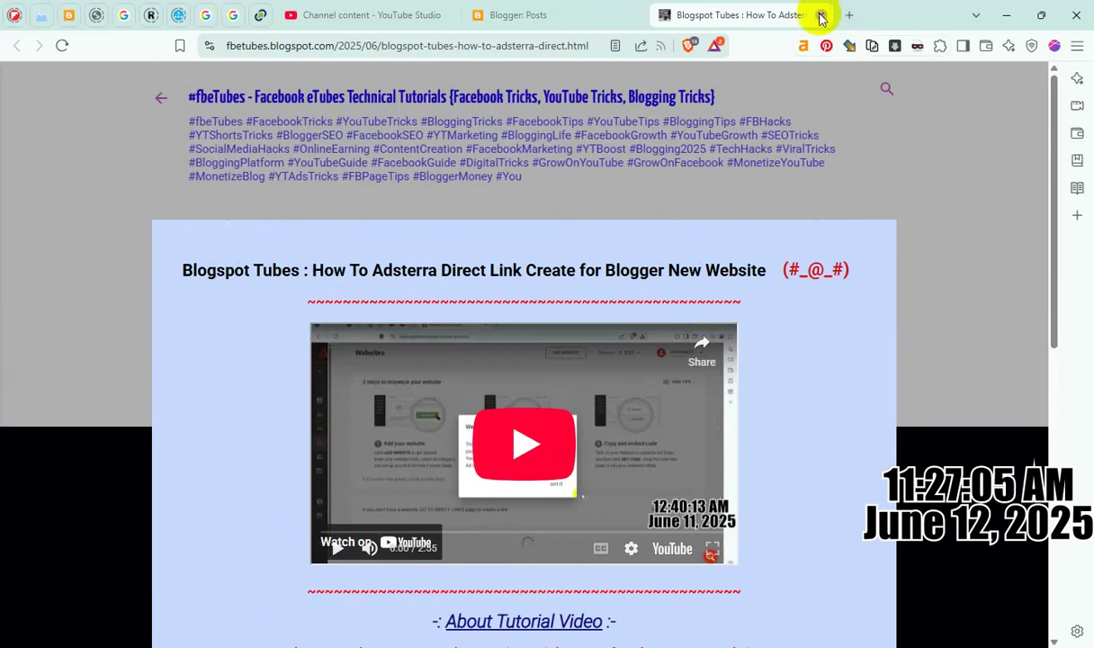
left_click(821, 15)
- In YouTube Studio, tick the "How To 3 Steps To Monetize" video and copy its shareable link
left_click(354, 14)
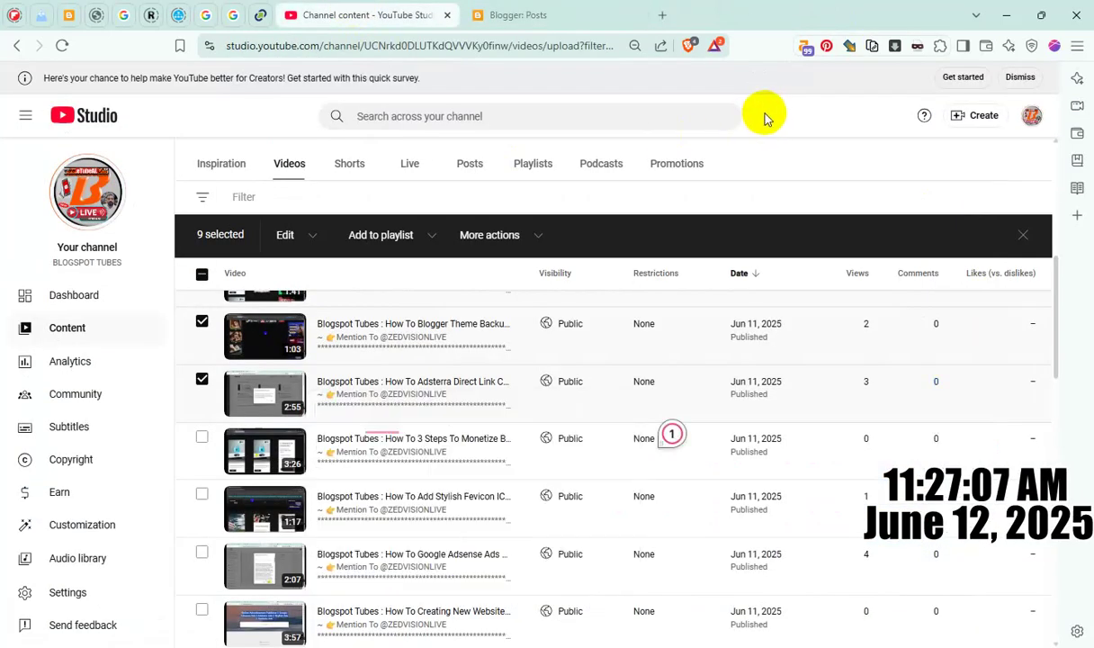
left_click(202, 442)
scroll(216, 432, "down", 1)
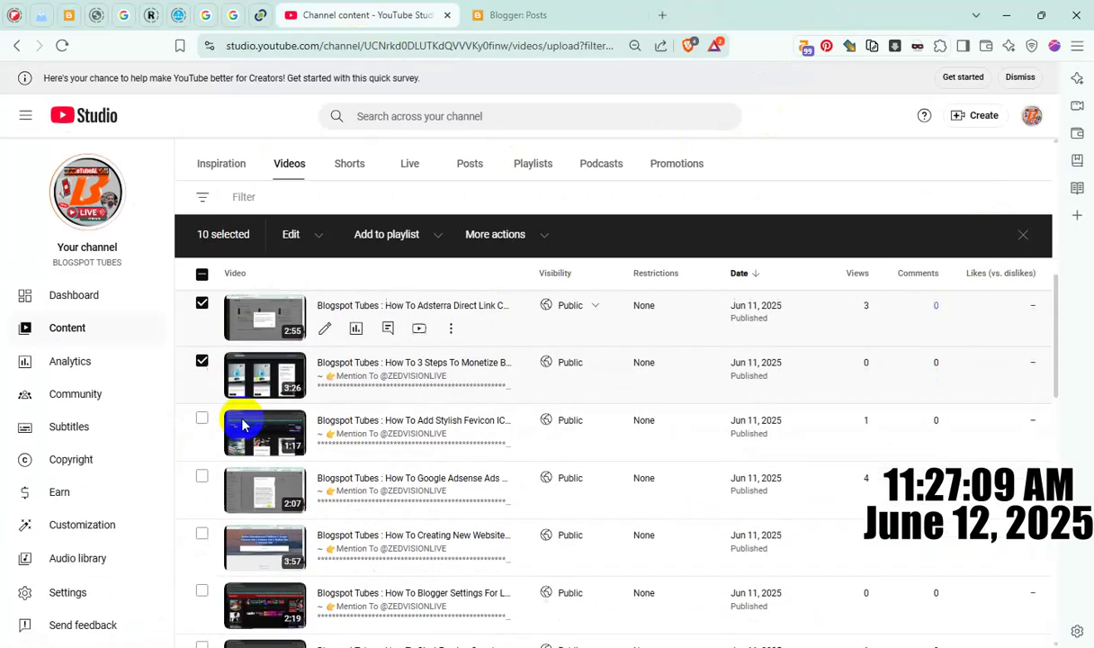
left_click(454, 392)
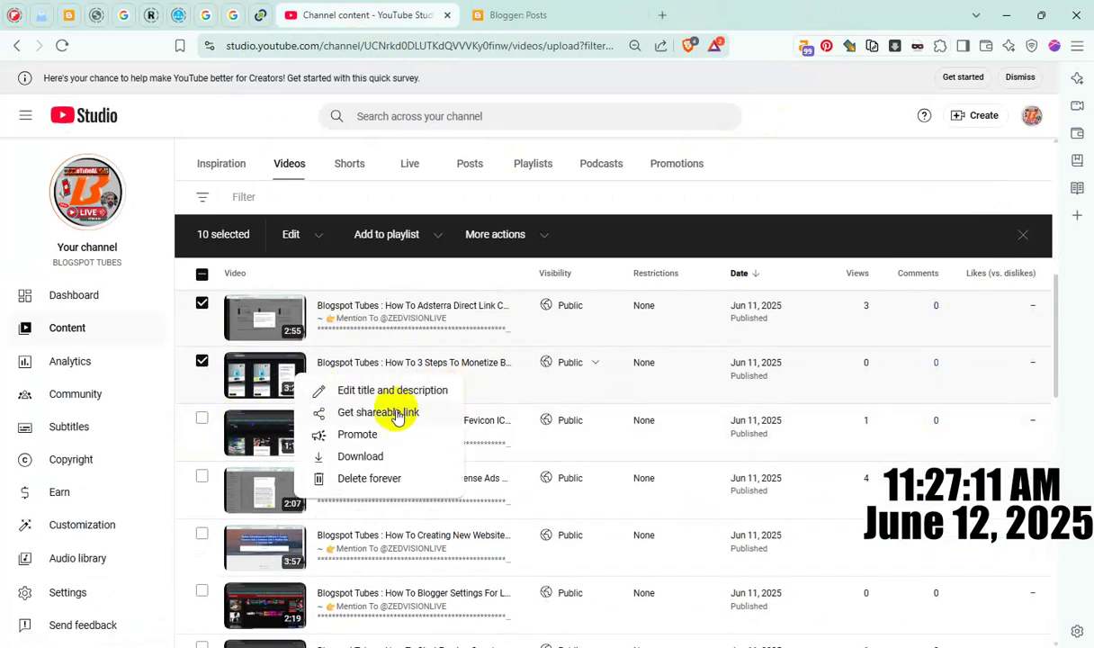
left_click(395, 410)
- Create a new Blogger post and replace both video ID placeholders in the HTML template with the 3 Steps To Monetize video's ID Utxd5ZsMJDU
left_click(508, 18)
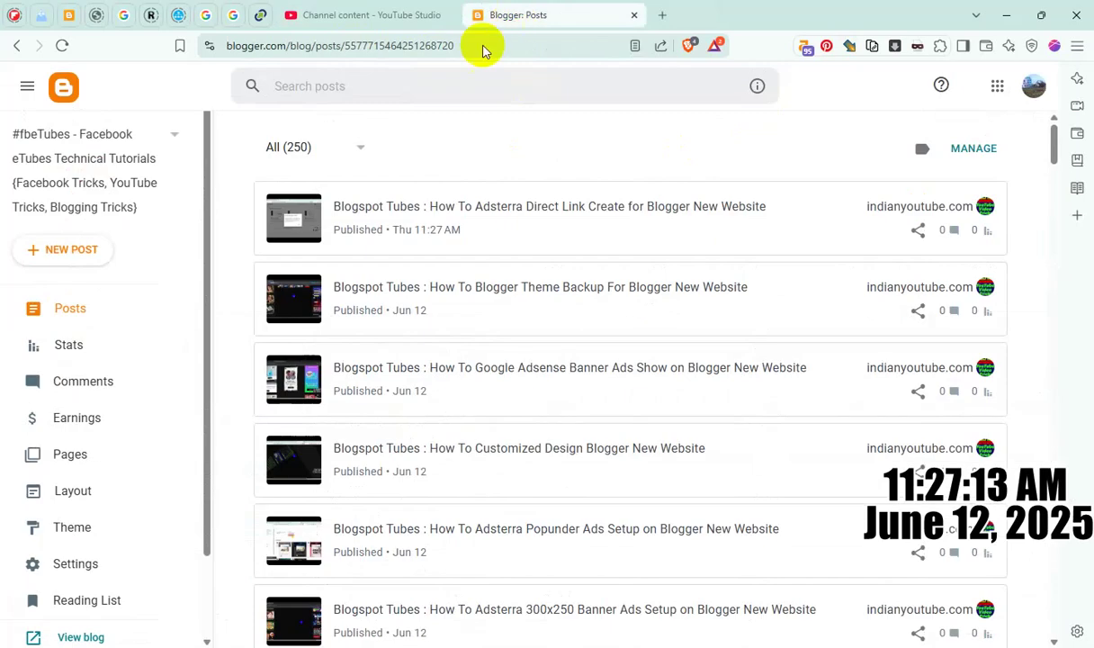
left_click(81, 250)
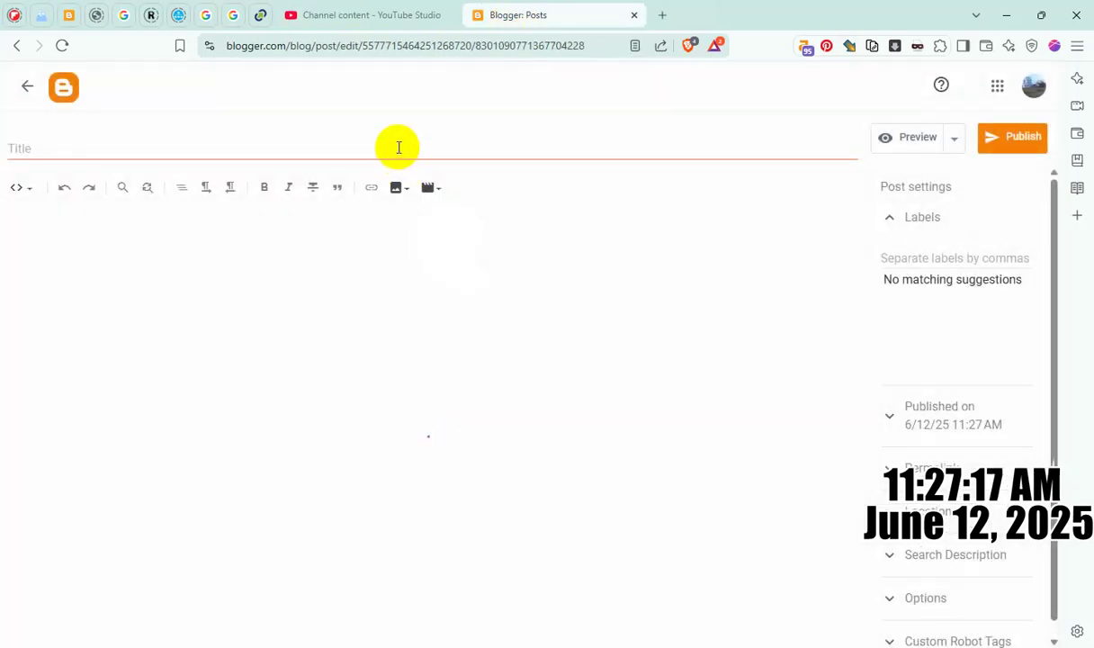
left_click(398, 147)
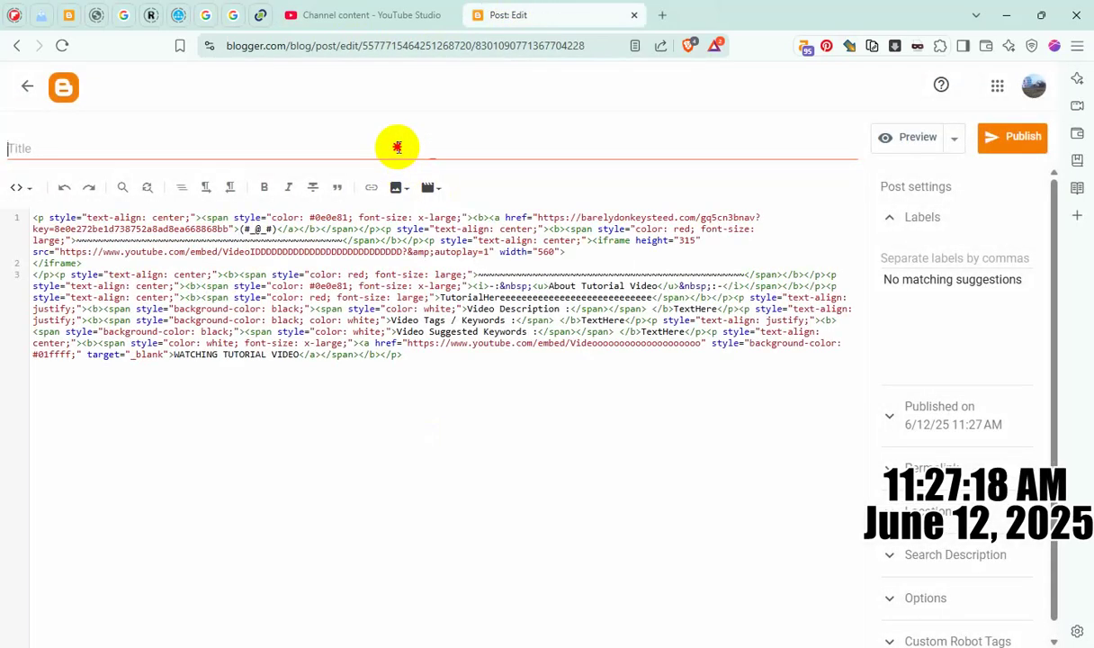
key("ctrl+v")
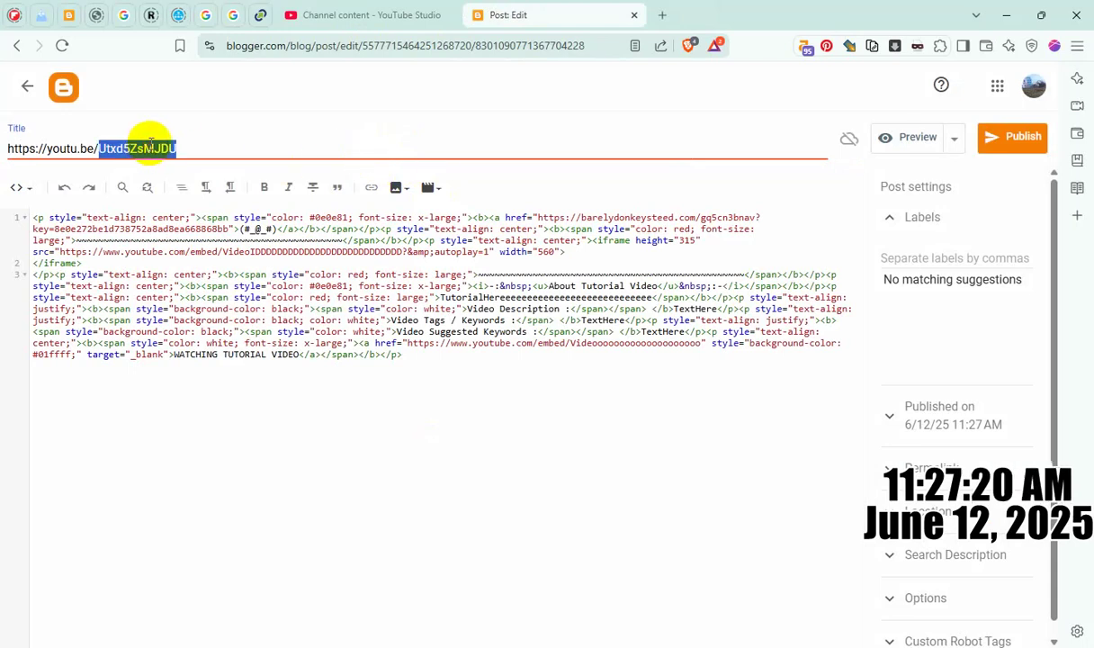
key("ctrl+x")
double_click(373, 251)
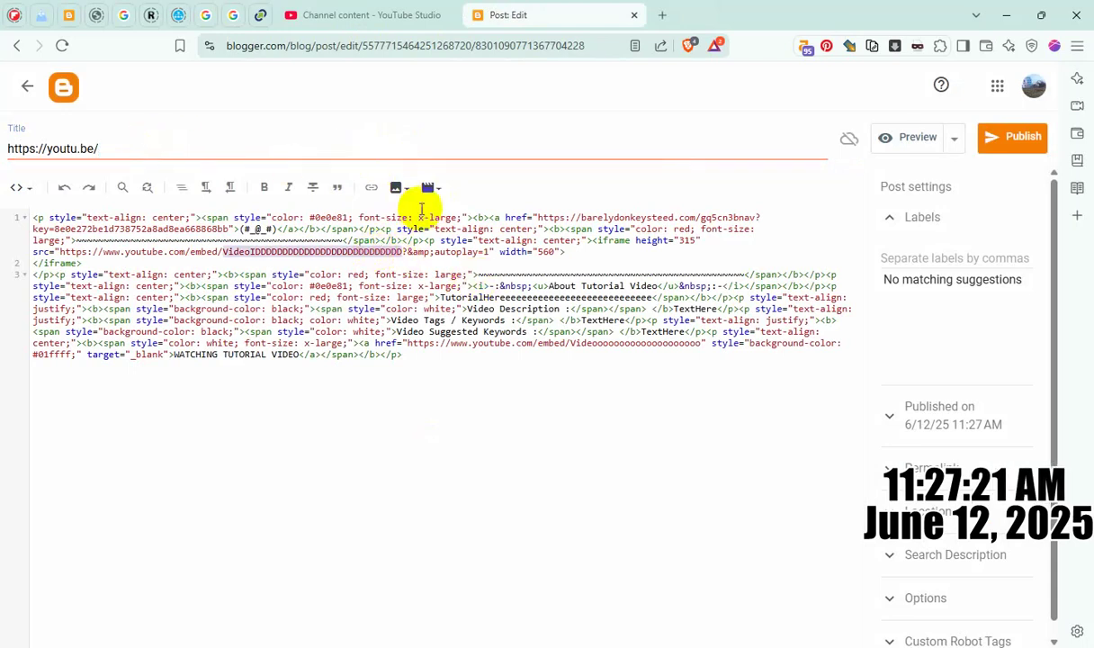
key("ctrl+v")
key("ctrl+v")
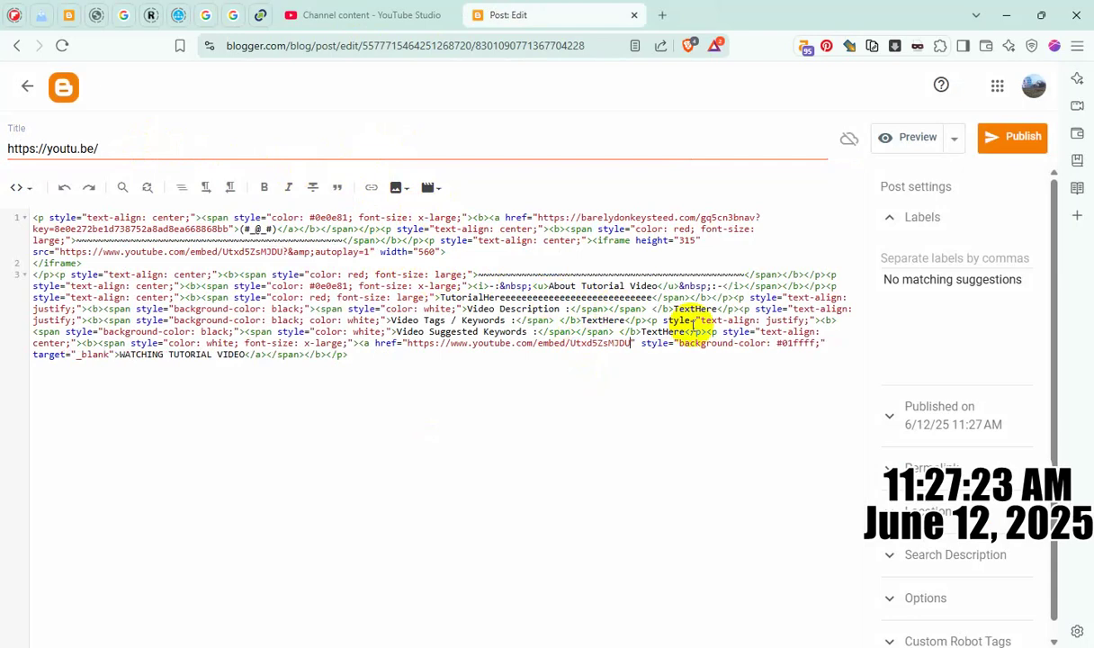
- Copy the video's title from YouTube Studio into the post title: "Blogspot Tubes : How To 3 Steps To Monetize Blogger New Website with Adsterra Native Banner Ads"
left_click(325, 9)
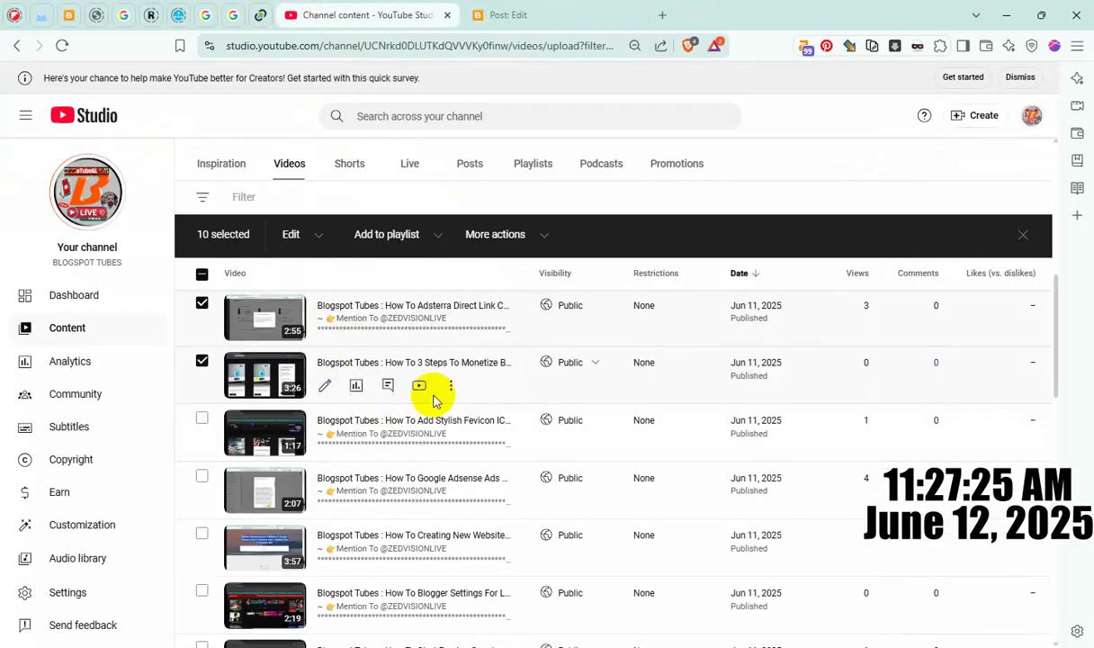
left_click(451, 388)
left_click(423, 392)
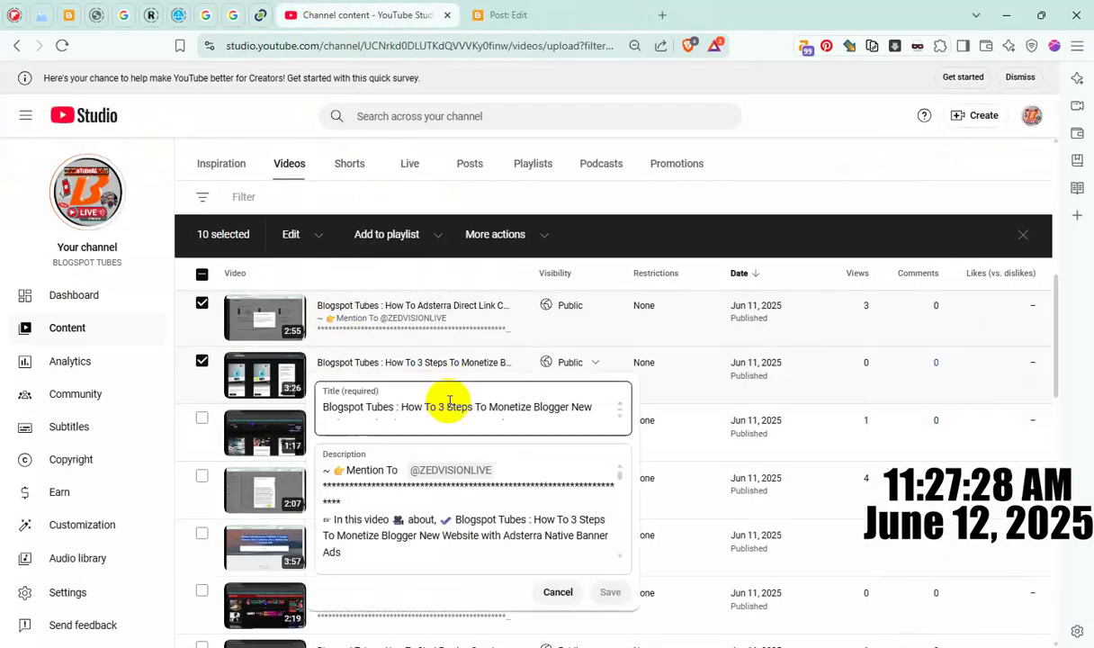
triple_click(440, 405)
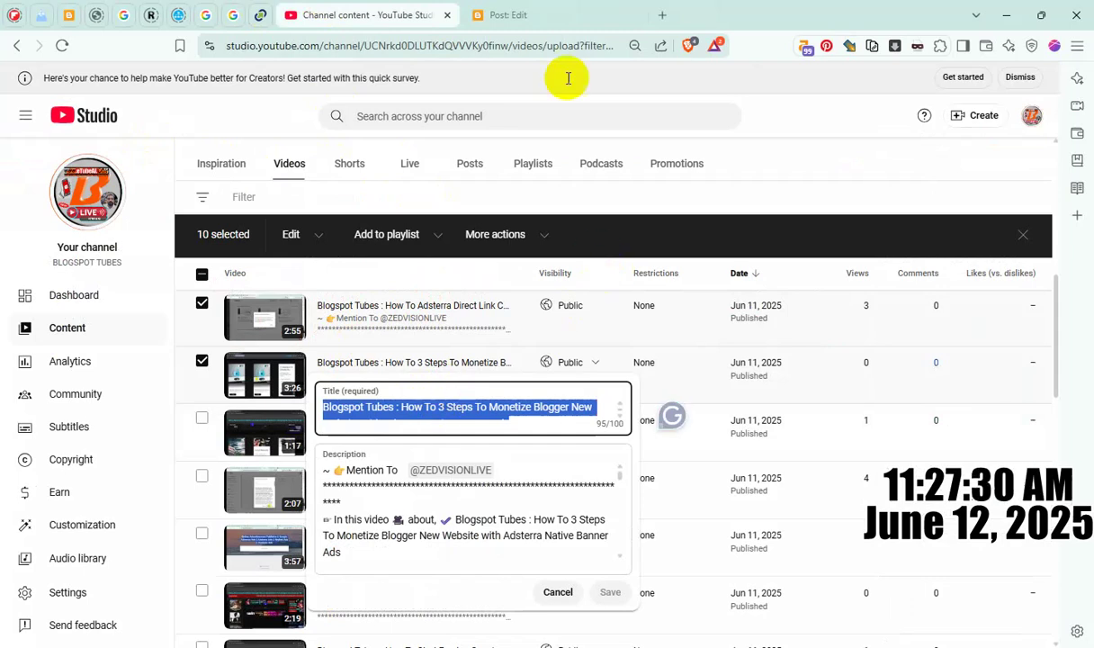
left_click(550, 18)
key("ctrl+a")
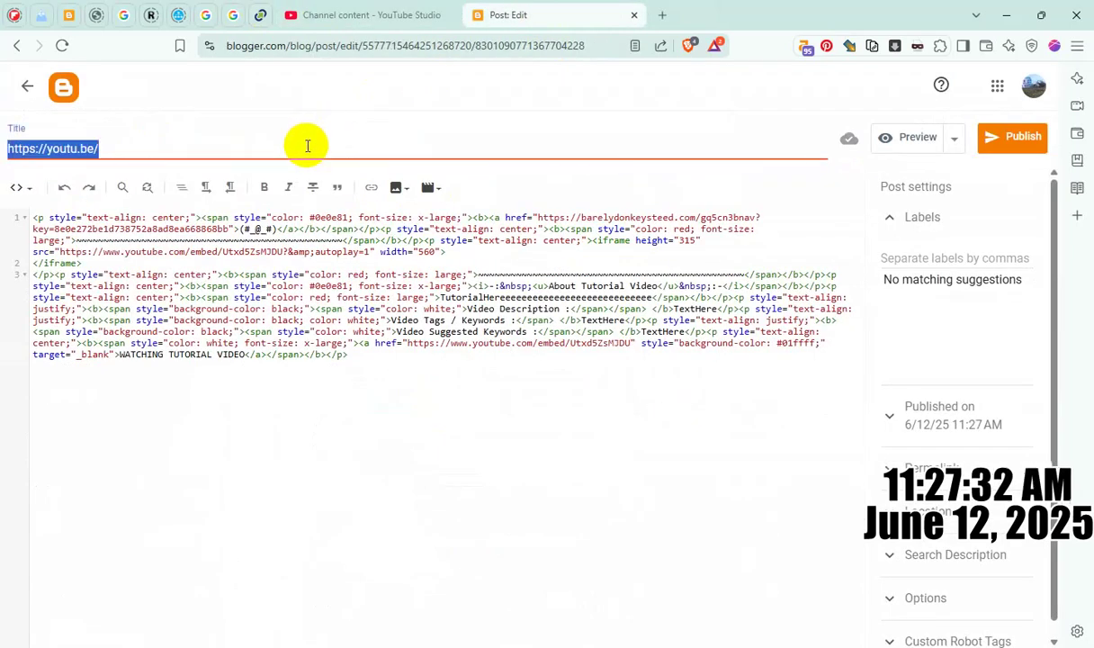
key("ctrl+v")
- Replace the TutorialHere placeholder with the 3 Steps To Monetize video title and enter the same title as the search description
double_click(550, 295)
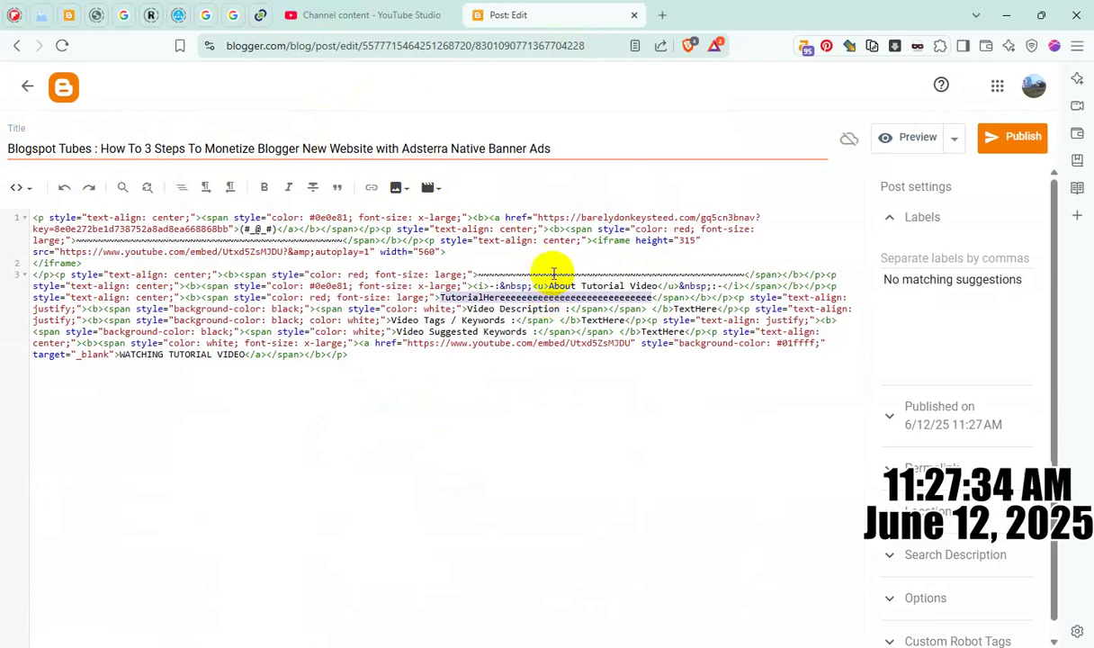
key("ctrl+v")
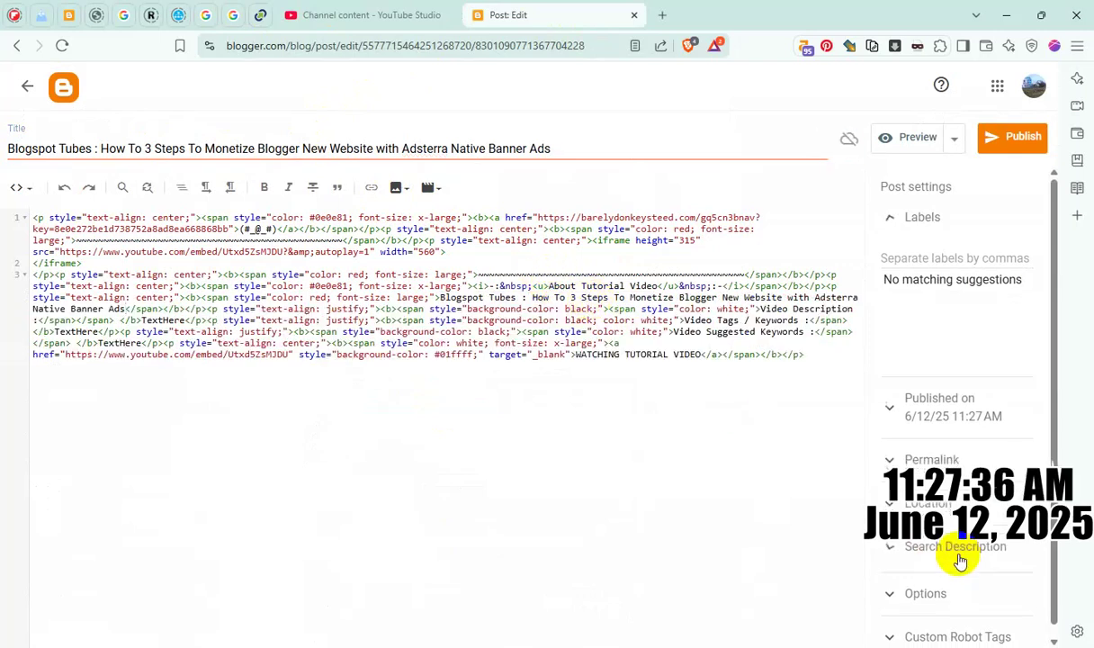
left_click(959, 556)
key("ctrl+v")
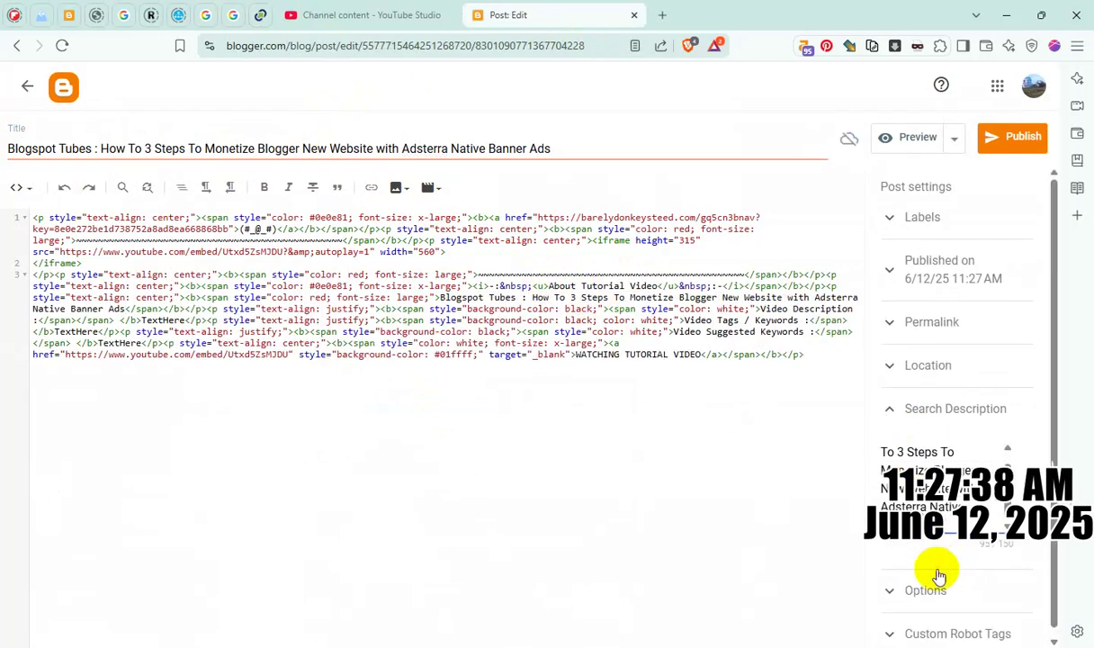
- Set reader comments to "Do not allow, hide existing" and publish the 3 Steps To Monetize post
left_click(931, 590)
left_click(918, 546)
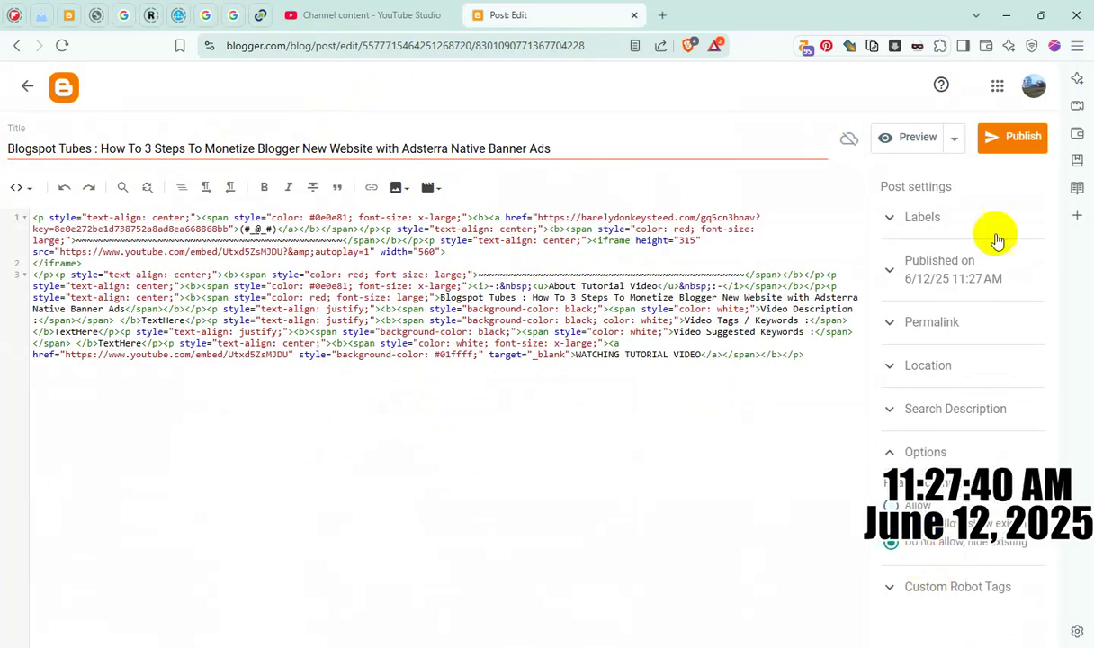
left_click(1004, 139)
left_click(589, 390)
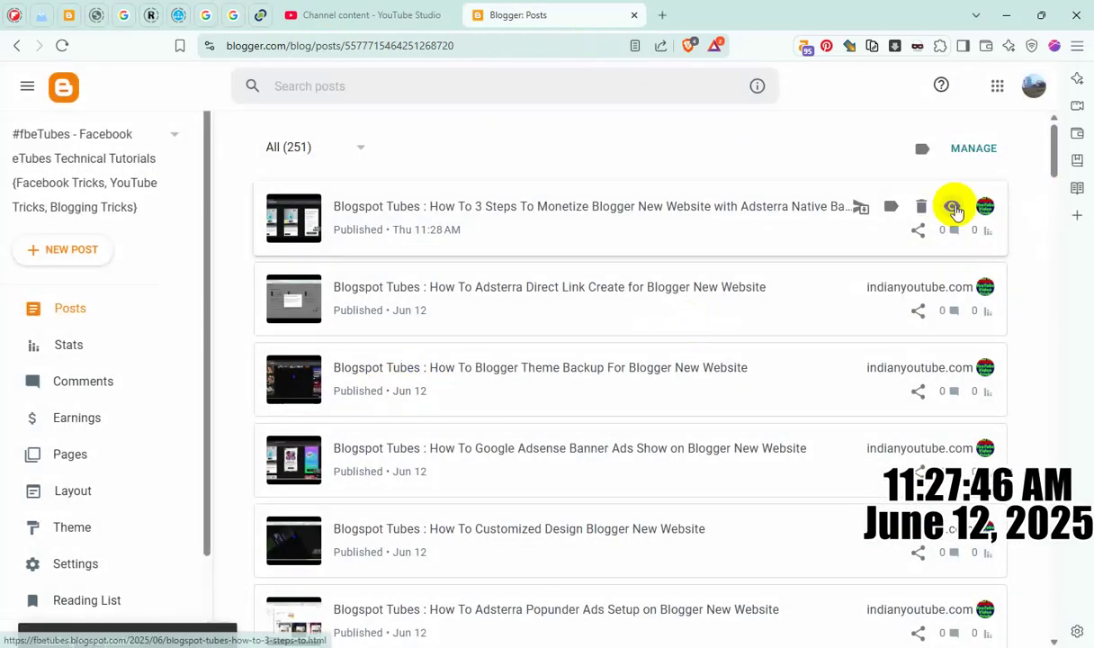
- View the published 3 Steps To Monetize post on the blog, check its embedded video, and close it
left_click(948, 210)
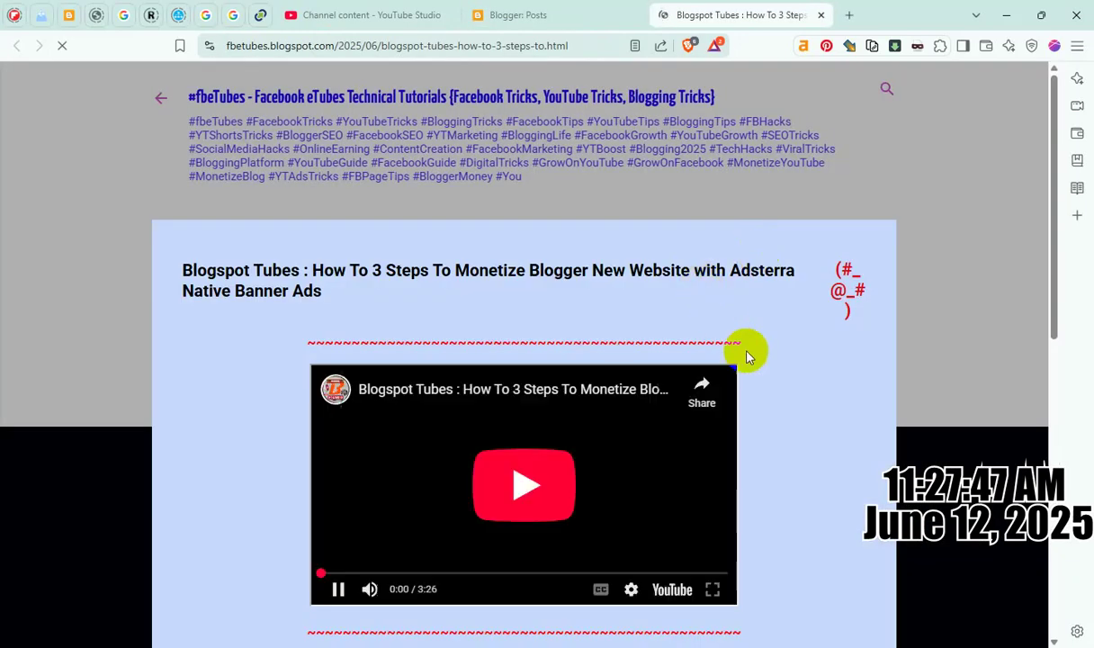
scroll(752, 356, "down", 2)
scroll(752, 357, "up", 3)
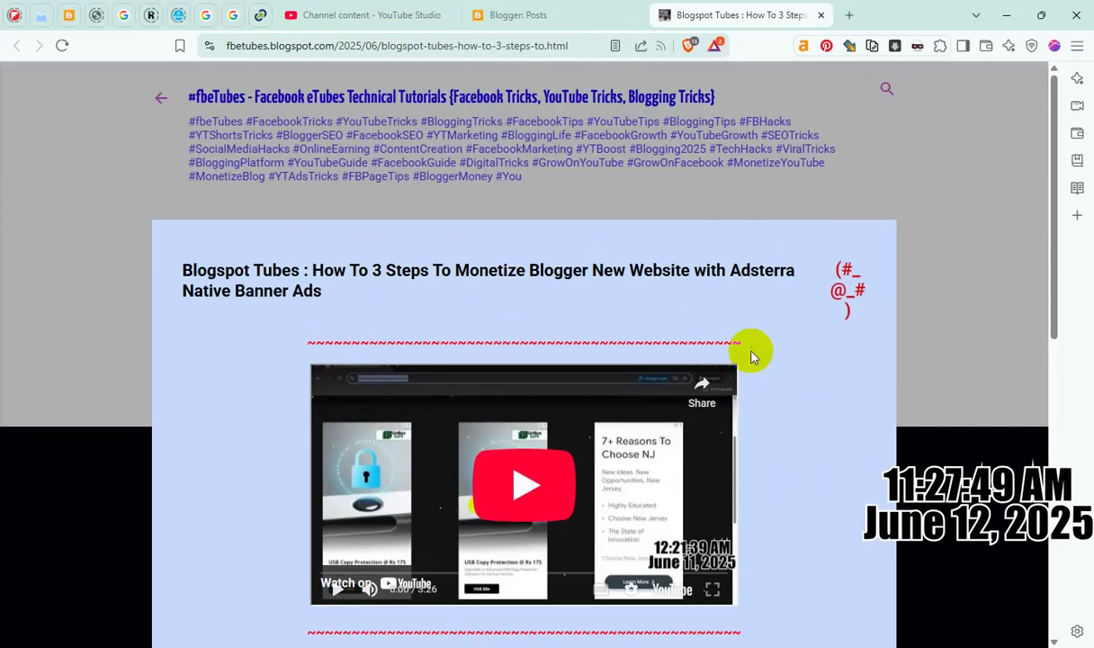
left_click(822, 15)
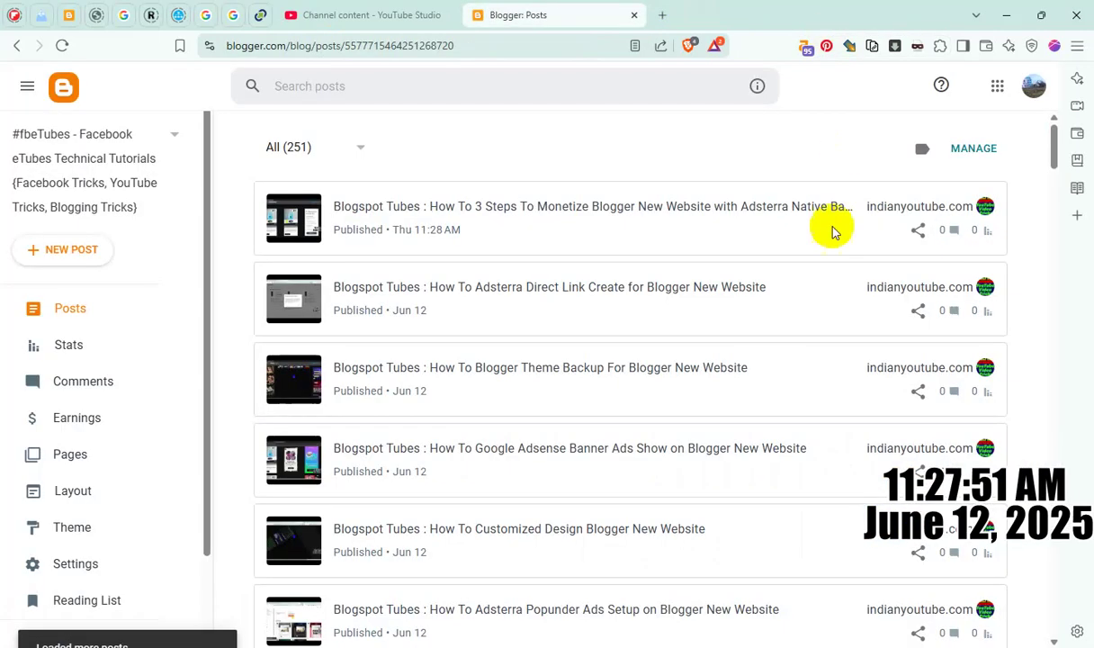
- Dismiss the open title editor in YouTube Studio, tick the Add Stylish Fevicon ICON video and copy its shareable link
left_click(378, 15)
key("Escape")
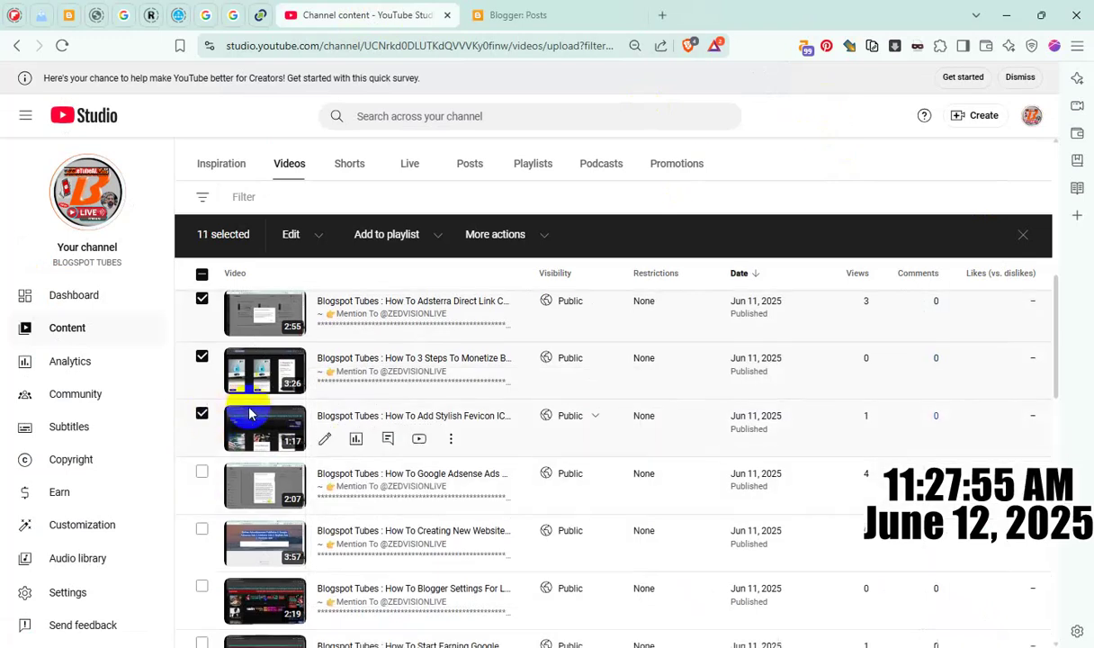
scroll(261, 415, "down", 1)
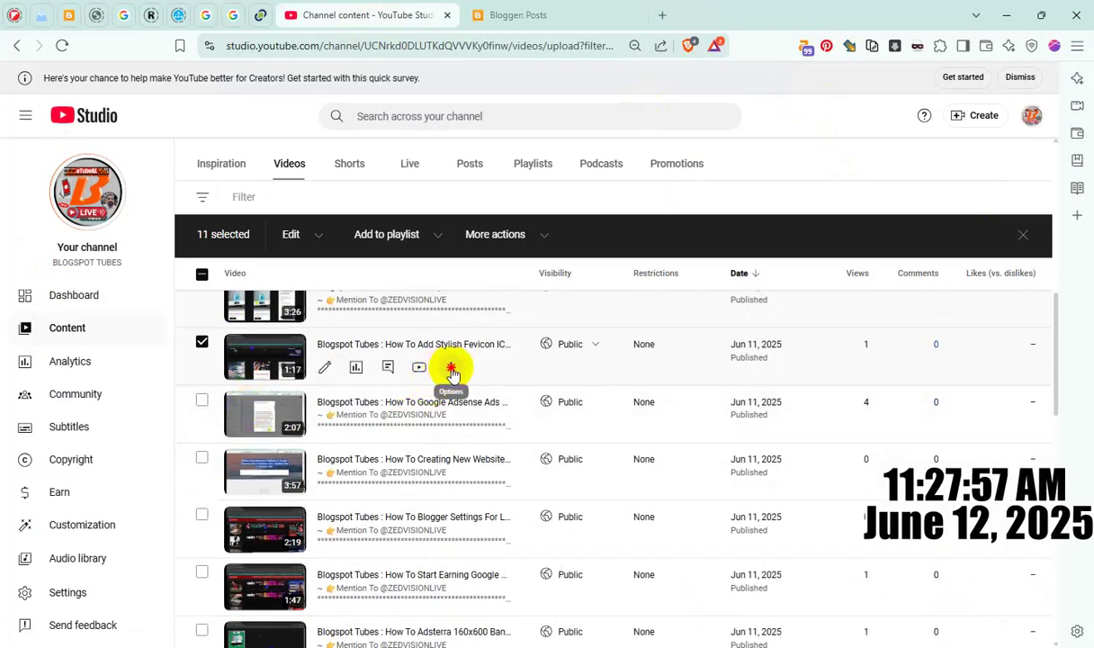
left_click(451, 369)
left_click(403, 402)
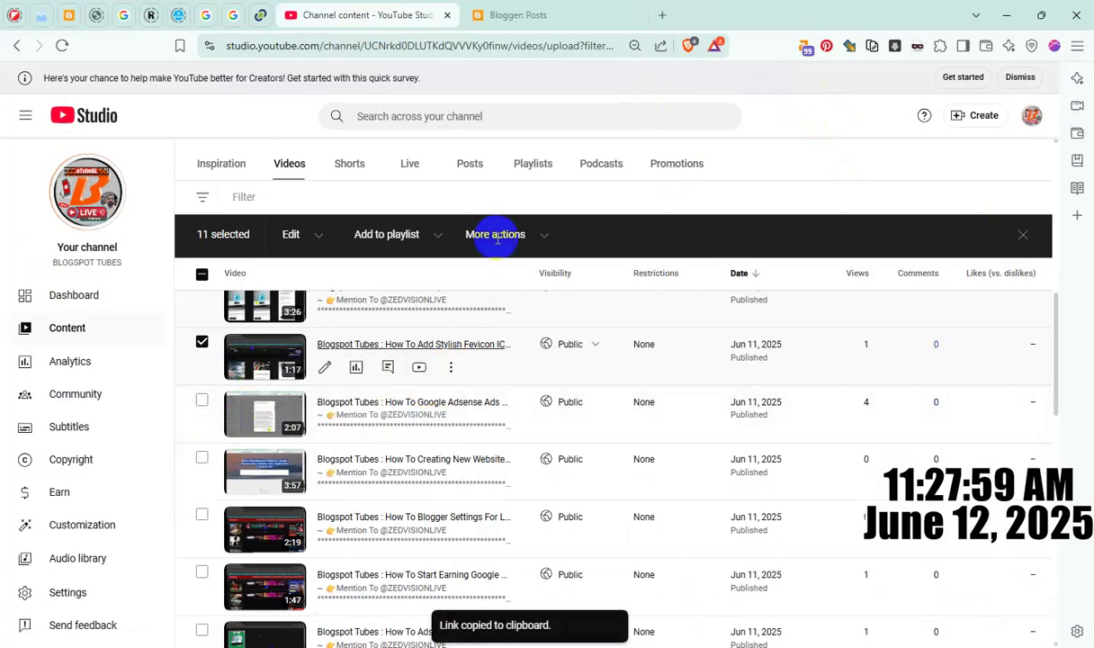
- Create a new Blogger post and replace the iframe's video ID placeholder with the Stylish Fevicon ICON video's ID y3FD2Dauo0w
left_click(517, 16)
left_click(85, 253)
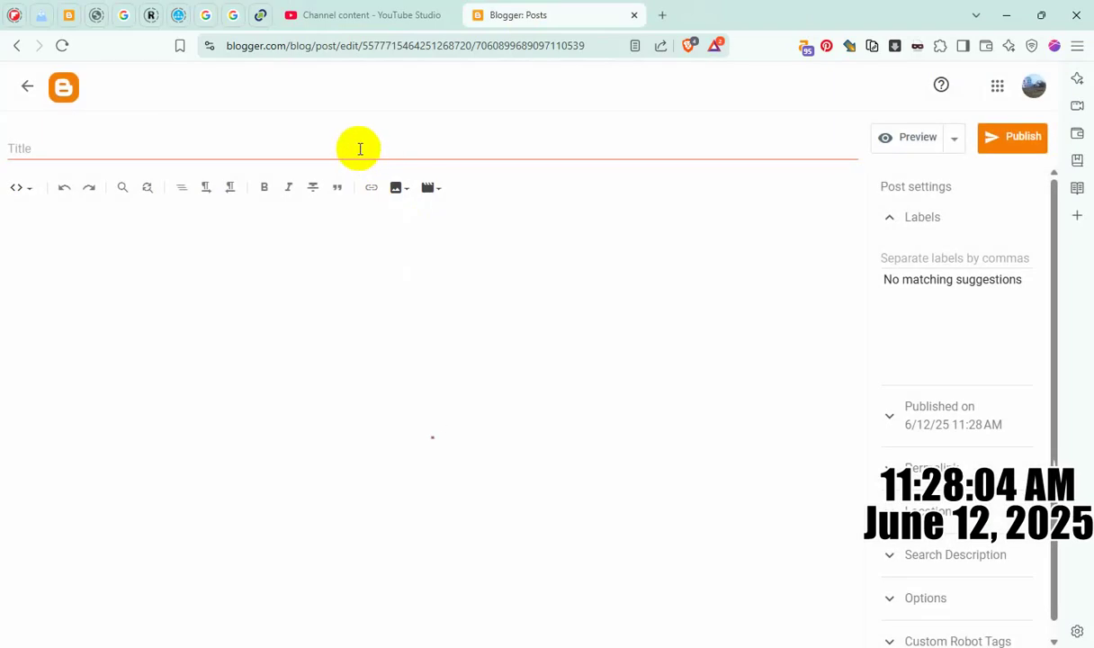
left_click(360, 151)
key("ctrl+v")
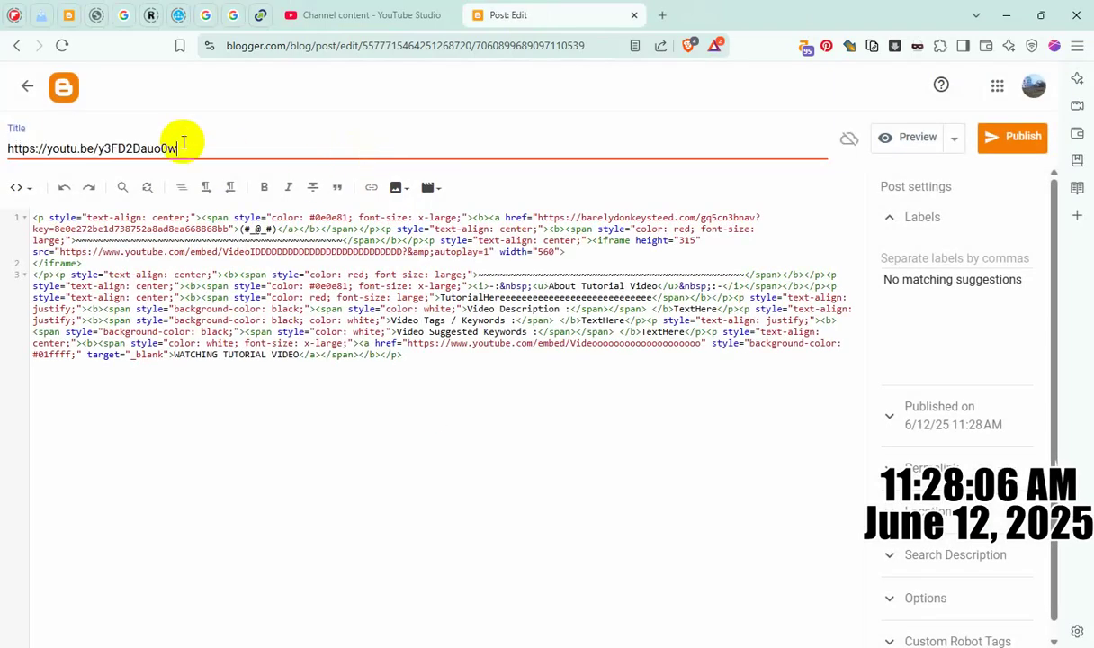
key("ctrl+x")
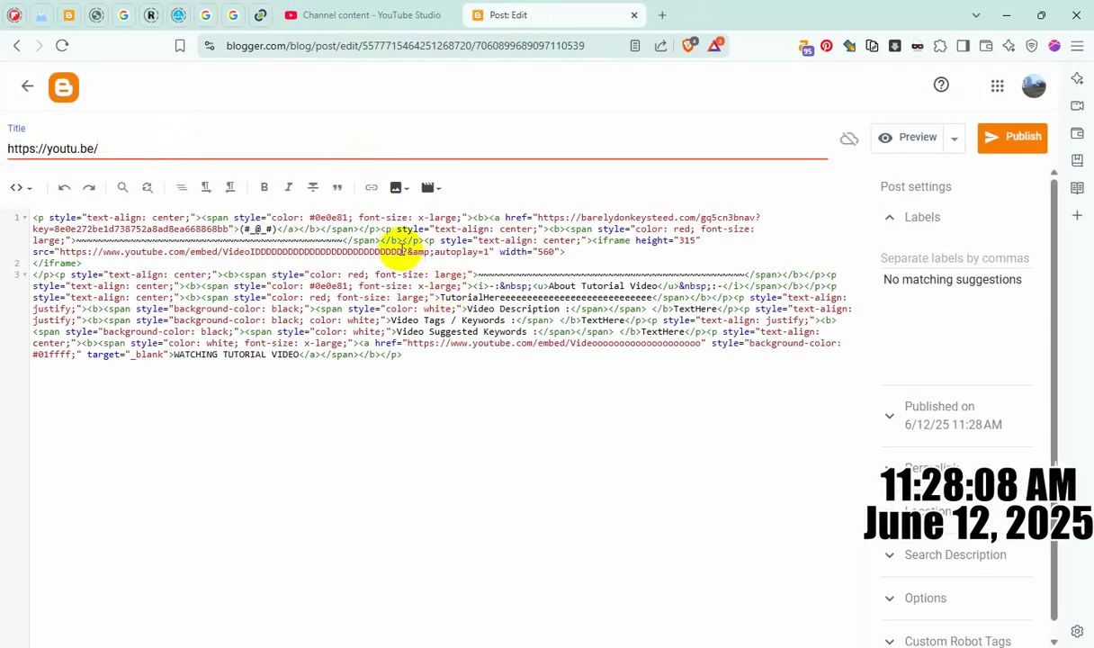
double_click(373, 252)
key("ctrl+v")
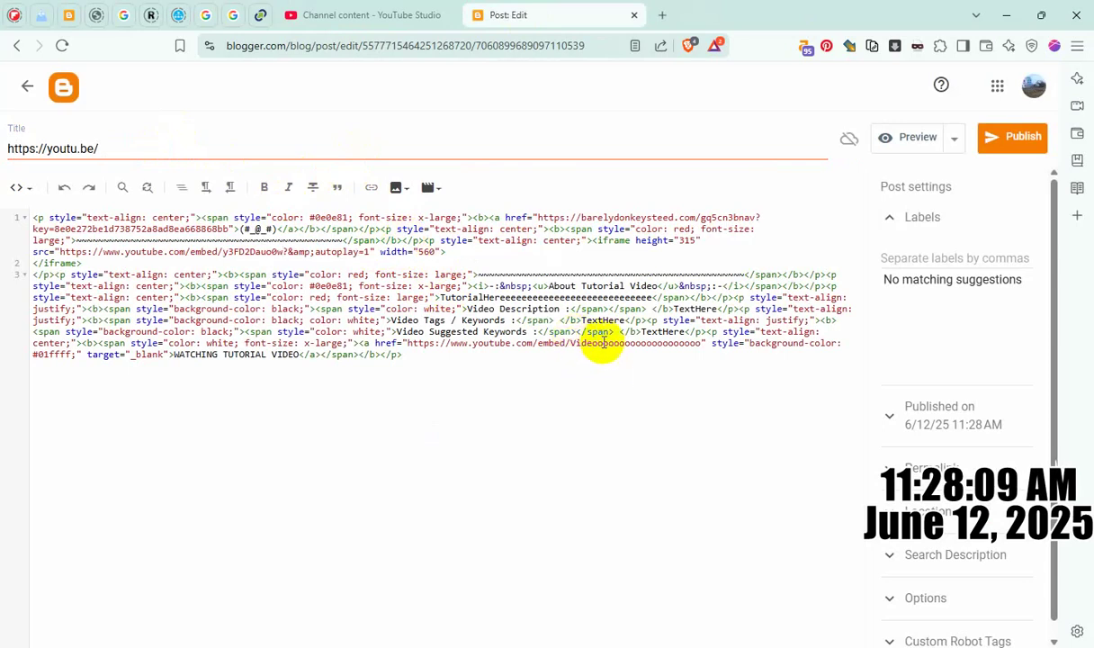
- In YouTube Studio, open the title editor of the Add Stylish Fevicon ICON video and copy its full title
left_click(358, 20)
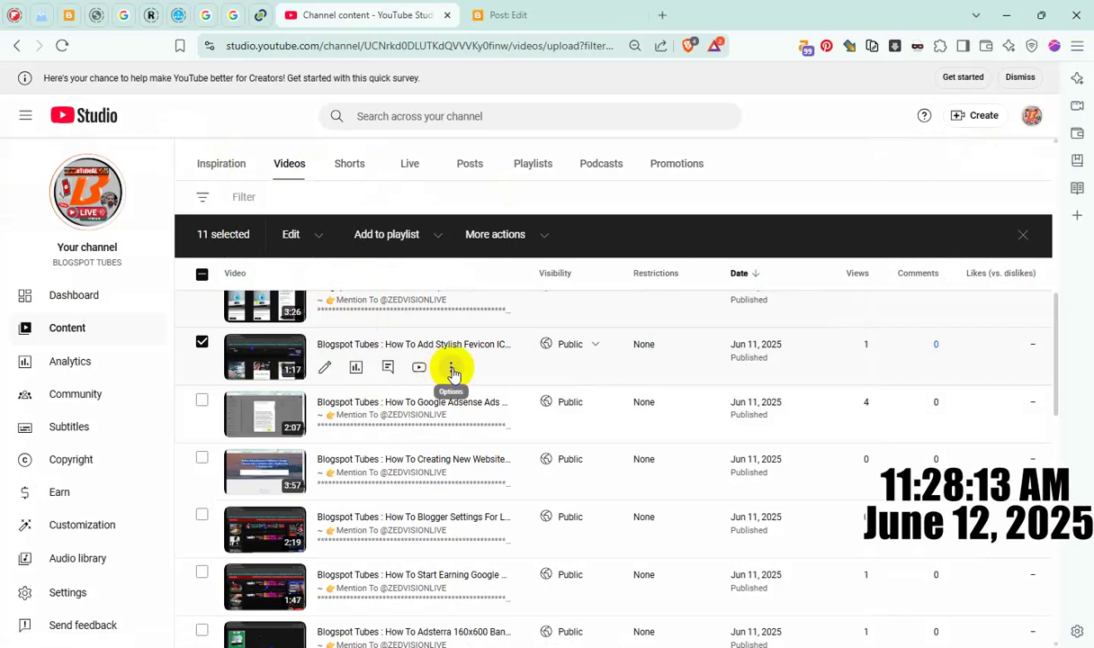
left_click(453, 374)
left_click(420, 373)
key("ctrl+a")
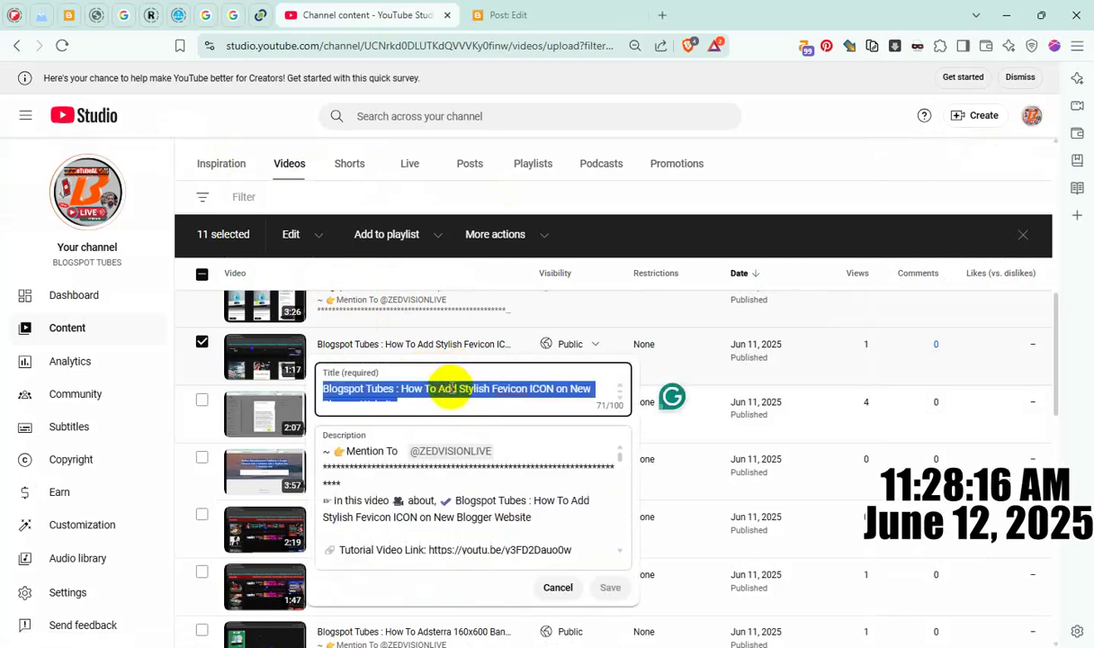
- In the Blogger post, enter "Blogspot Tubes : How To Add Stylish Fevicon ICON on New Blogger Website" as title, TutorialHere placeholder text and search description
left_click(539, 16)
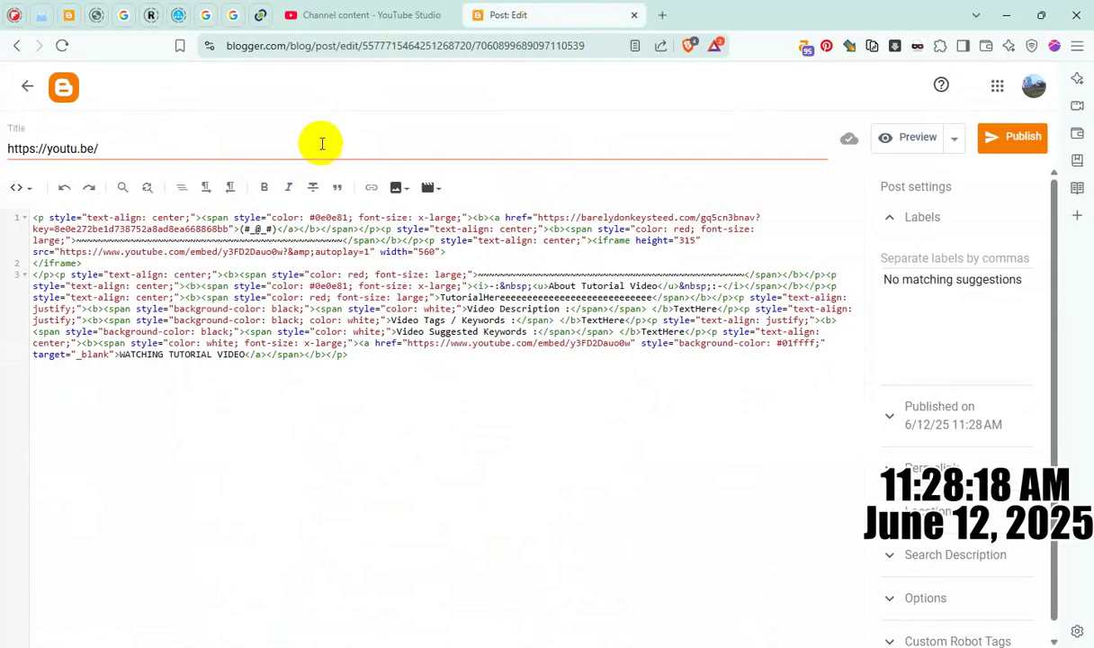
key("ctrl+a")
key("ctrl+v")
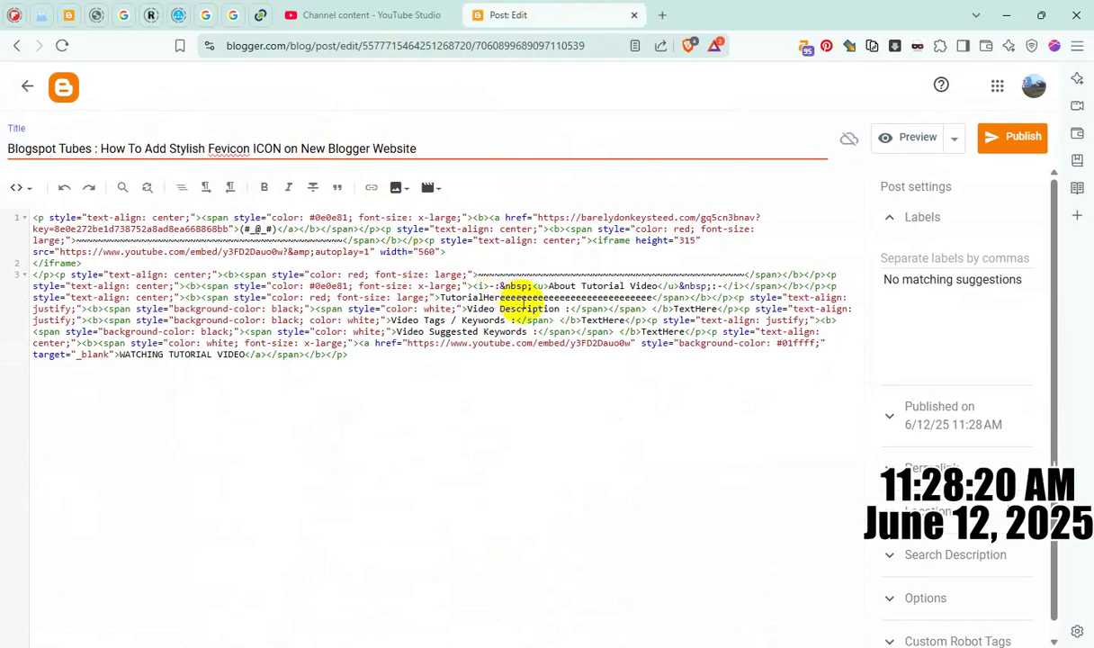
left_click(524, 298)
key("ctrl+v")
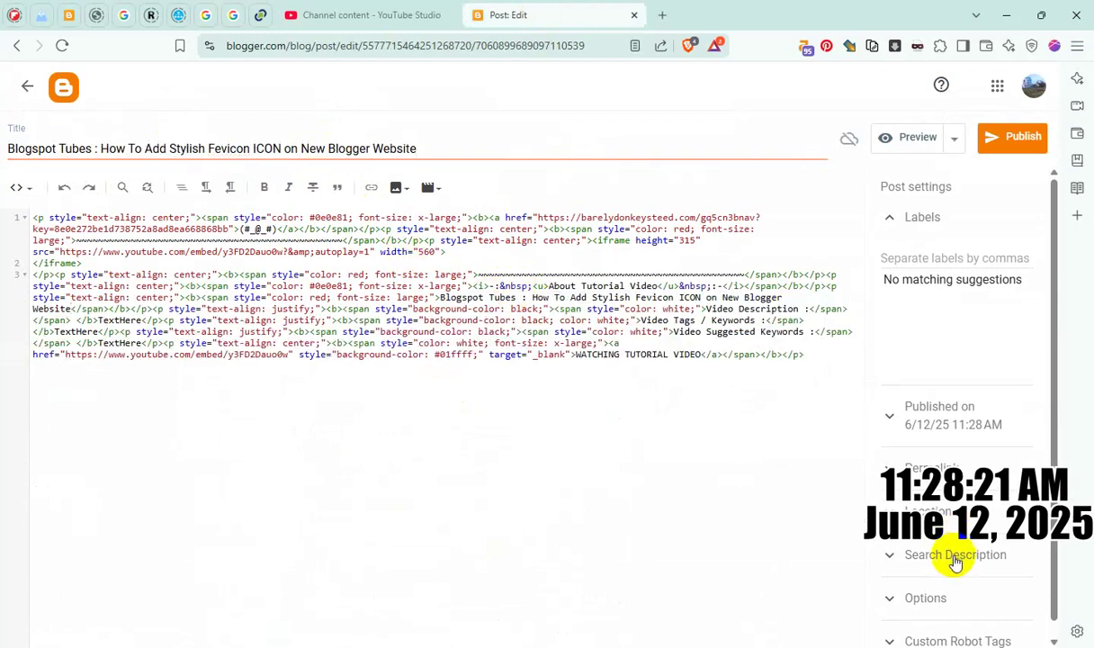
left_click(955, 554)
key("ctrl+v")
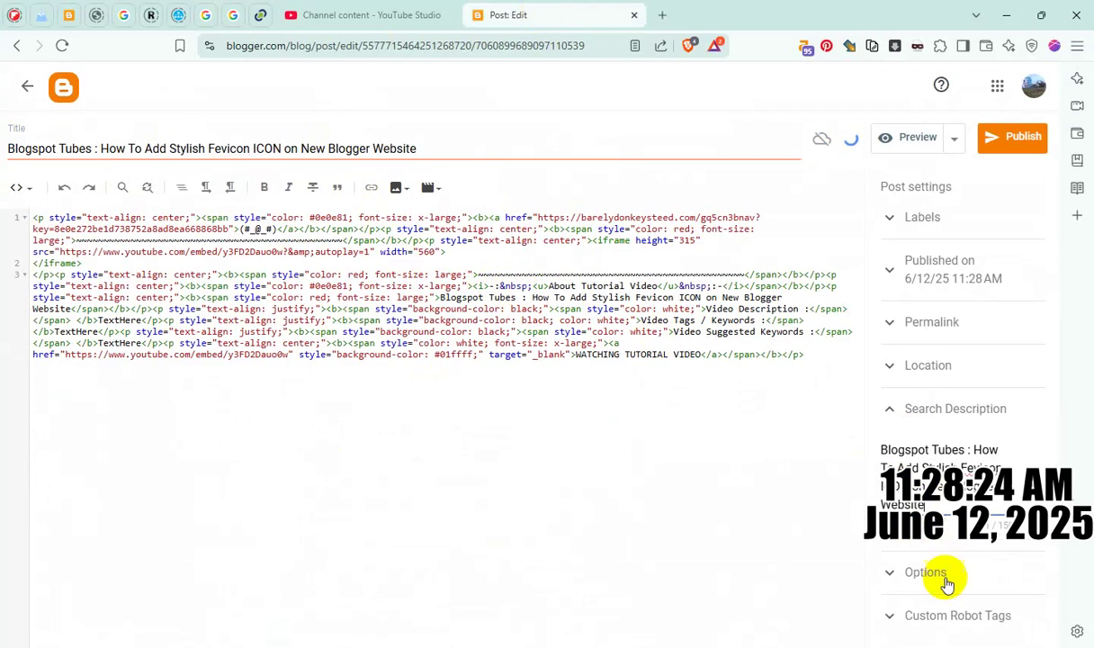
- Set reader comments to "Do not allow, hide existing" and publish the Stylish Fevicon ICON post
left_click(927, 573)
left_click(933, 550)
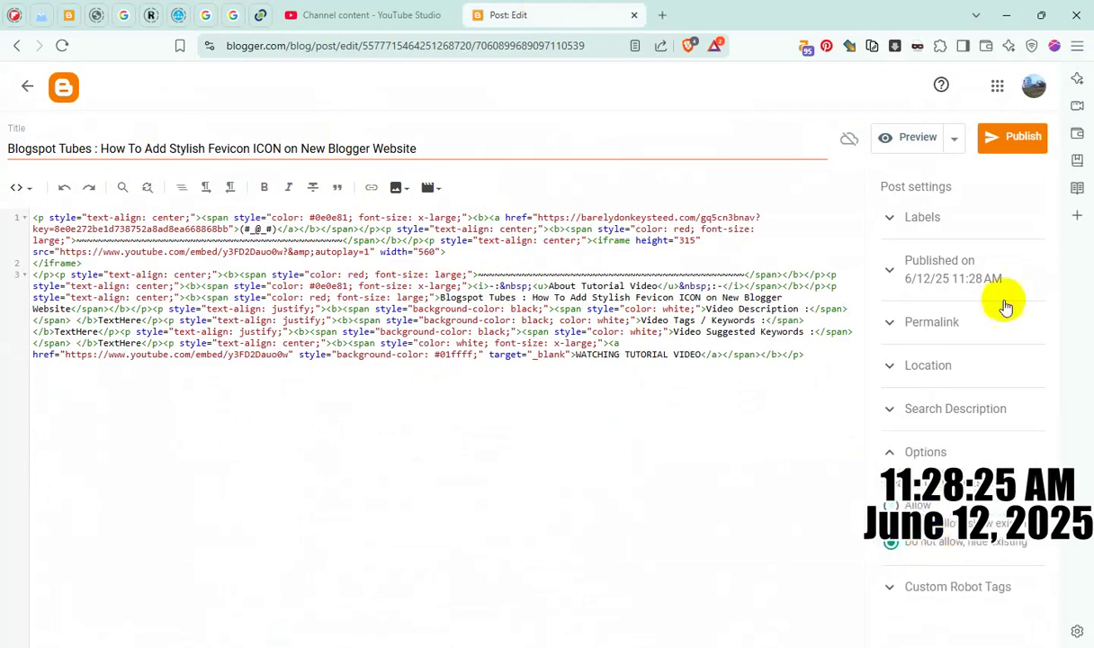
left_click(1009, 142)
left_click(608, 388)
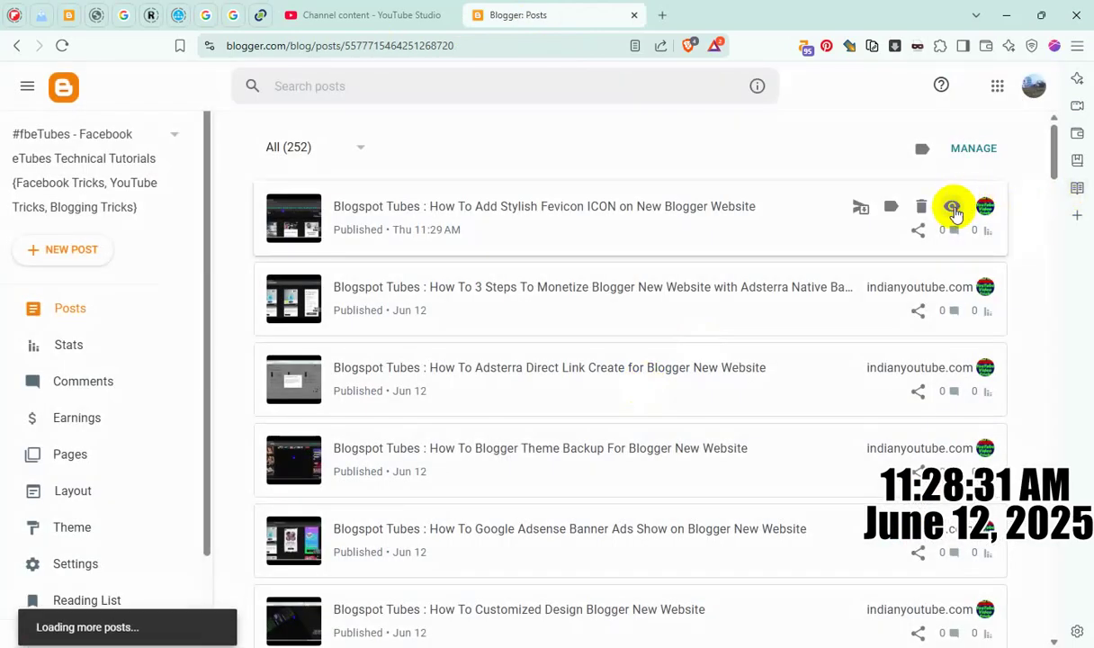
- View the published Stylish Fevicon ICON post on the blog, check its embedded video, close it and return to YouTube Studio
left_click(952, 210)
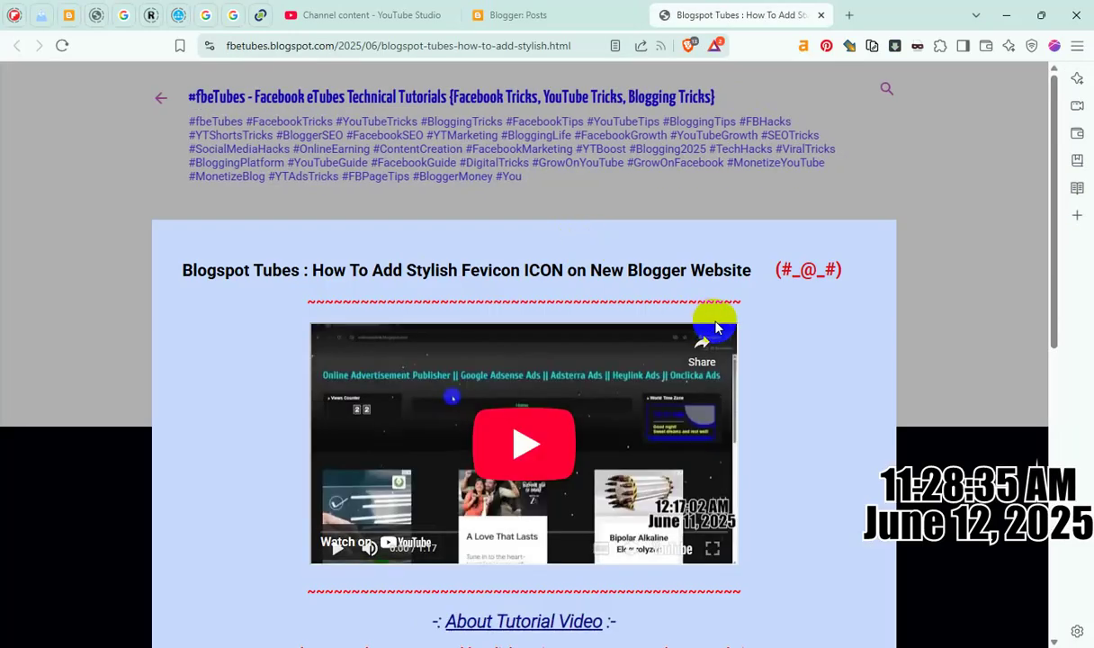
scroll(711, 324, "down", 3)
scroll(710, 323, "up", 3)
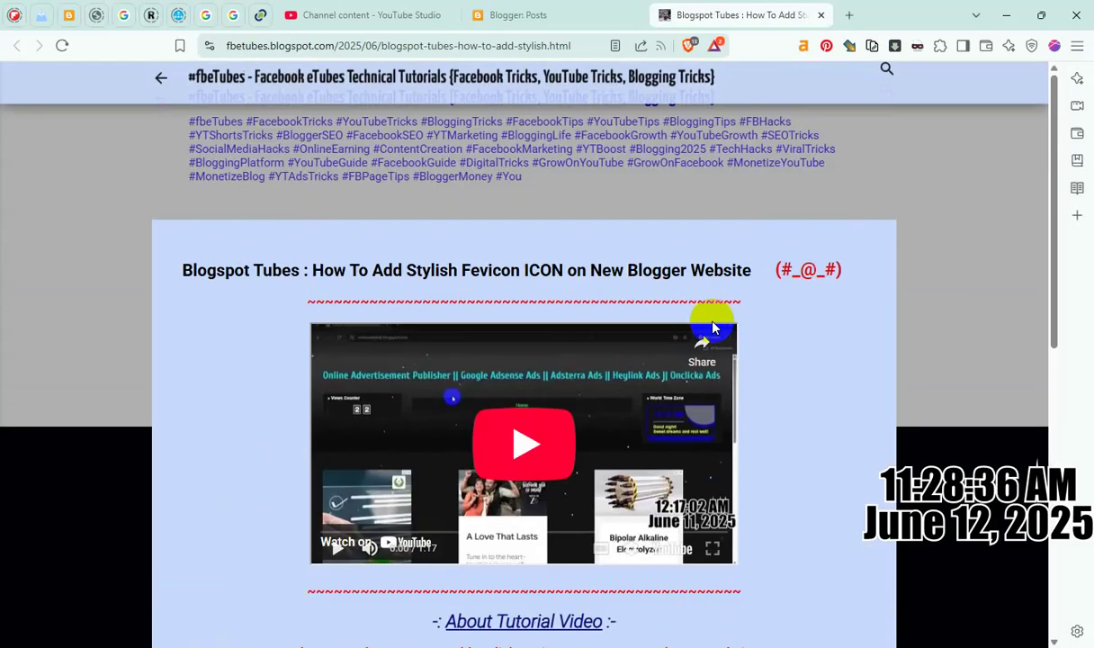
left_click(821, 15)
left_click(364, 14)
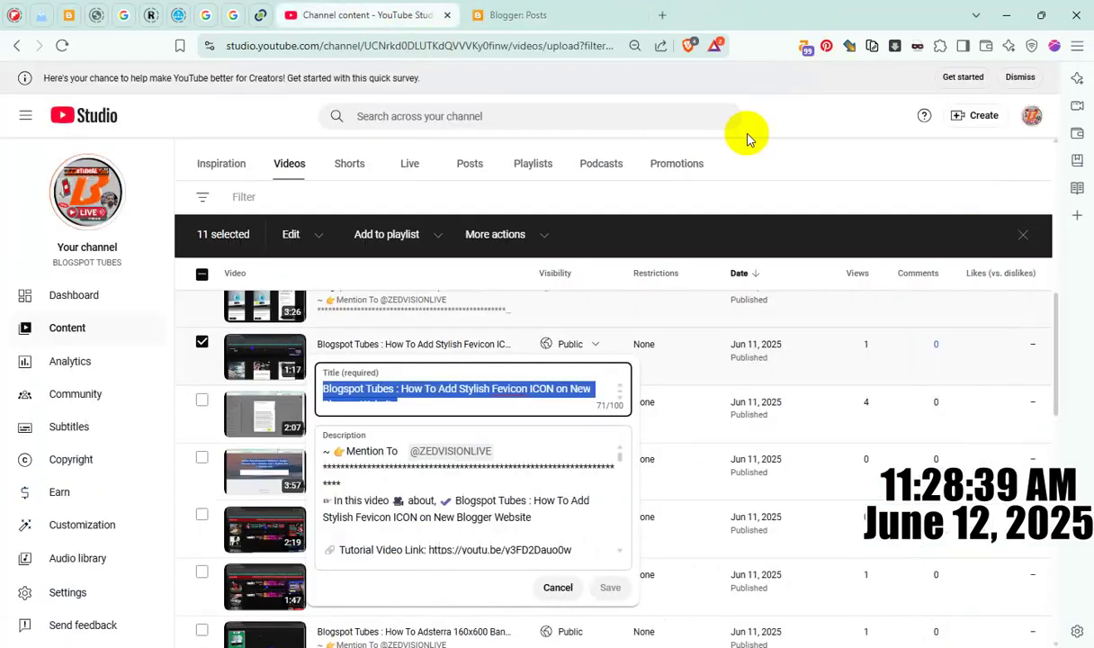
- Close the open title editor, select the "How To Google Adsense Ads" video in the list and copy its shareable link
left_click(796, 110)
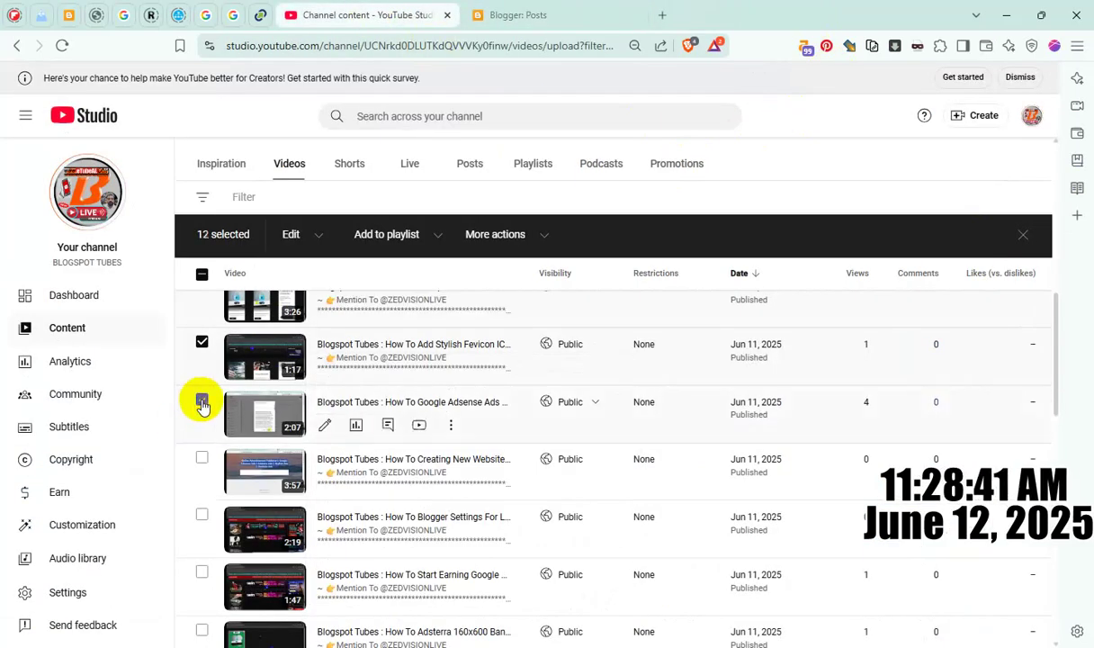
left_click(449, 425)
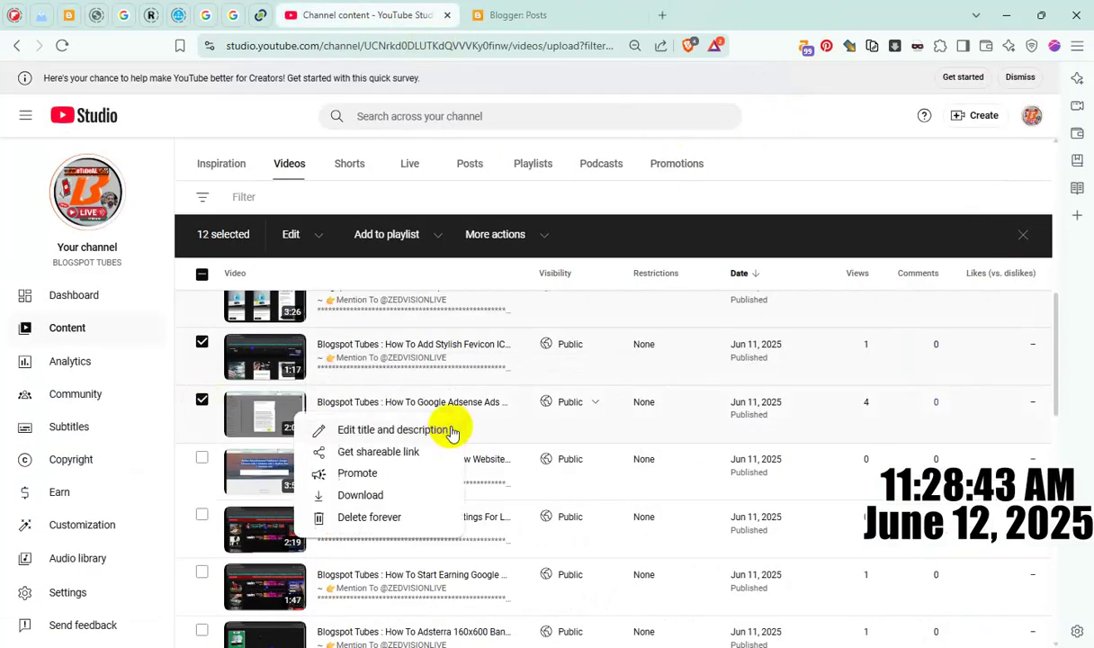
left_click(398, 451)
- Switch to Blogger, create a new post and paste the copied video link into its title
left_click(559, 14)
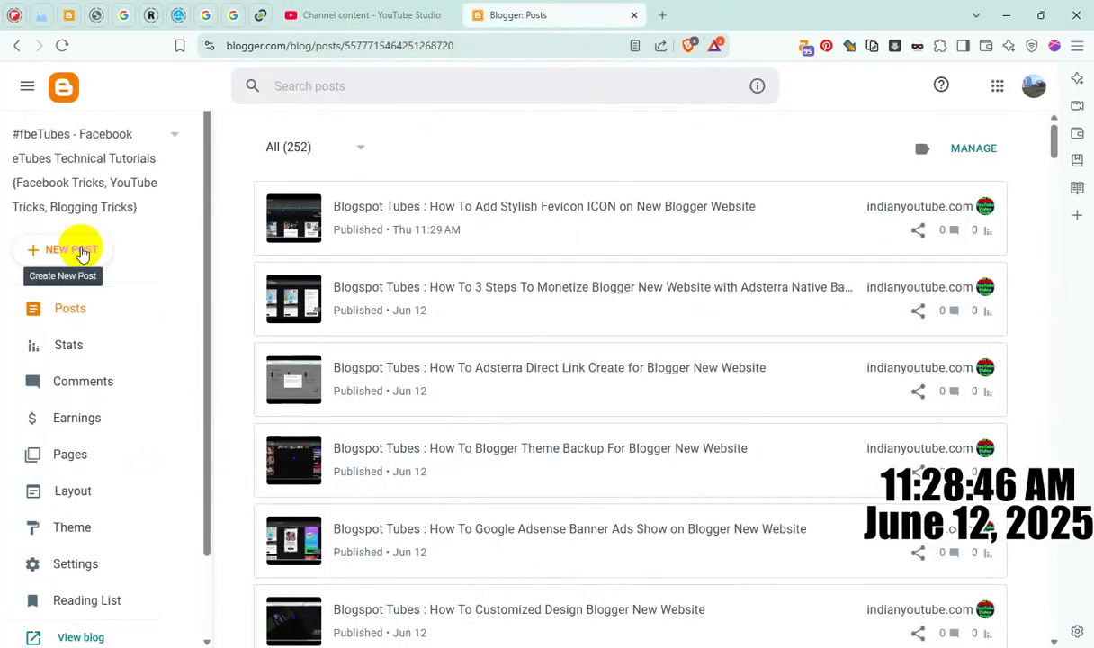
left_click(81, 252)
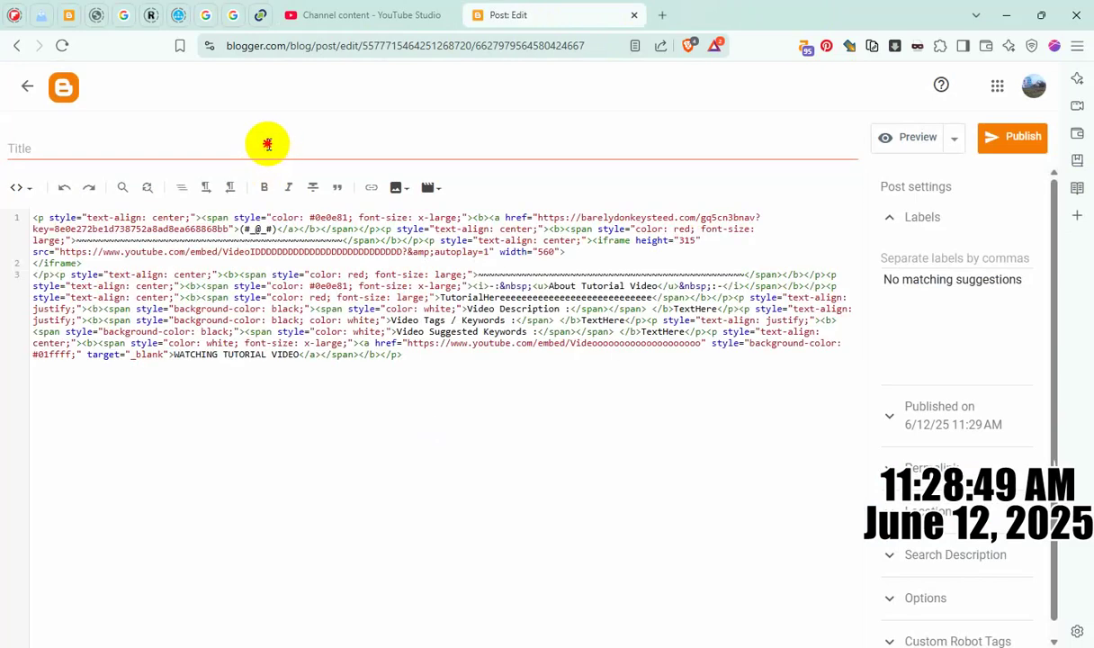
left_click(266, 145)
key("ctrl+v")
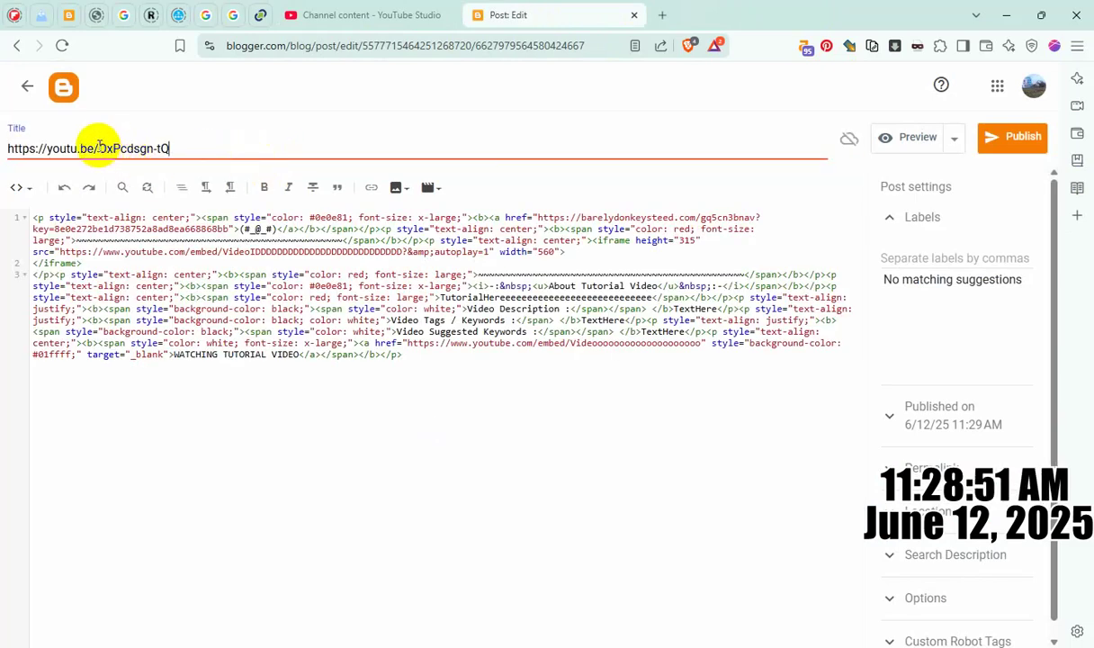
- Cut the video ID OxPcdsgn-tQ from the title and replace the ID placeholders in both YouTube embed URLs with it
left_click_drag(99, 148, 169, 148)
key("ctrl+x")
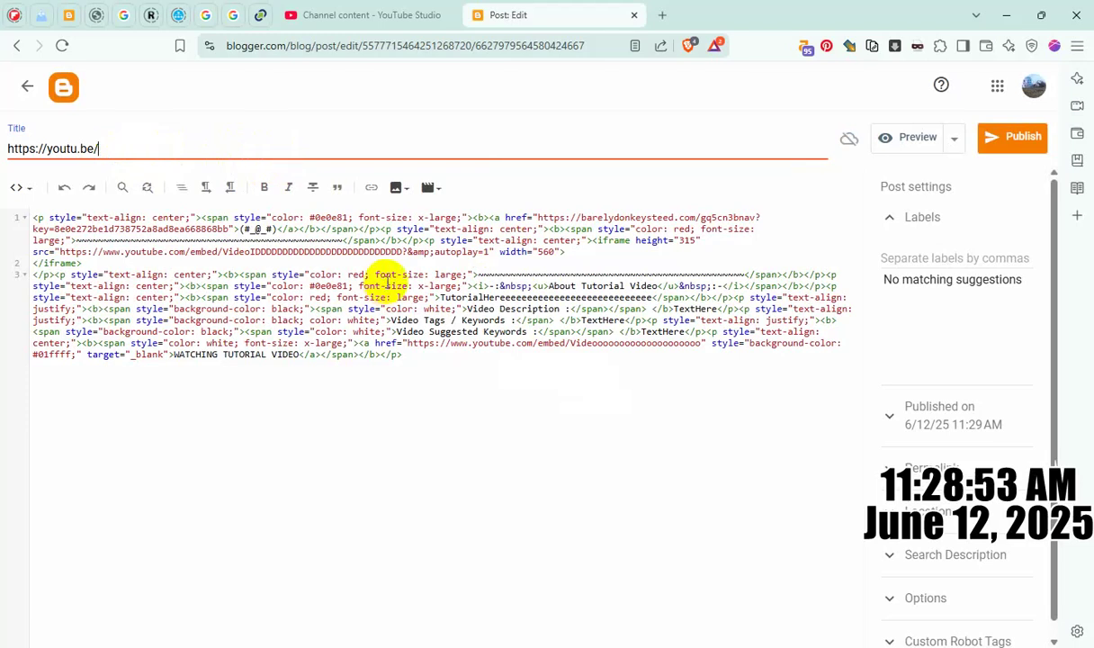
double_click(347, 250)
key("ctrl+v")
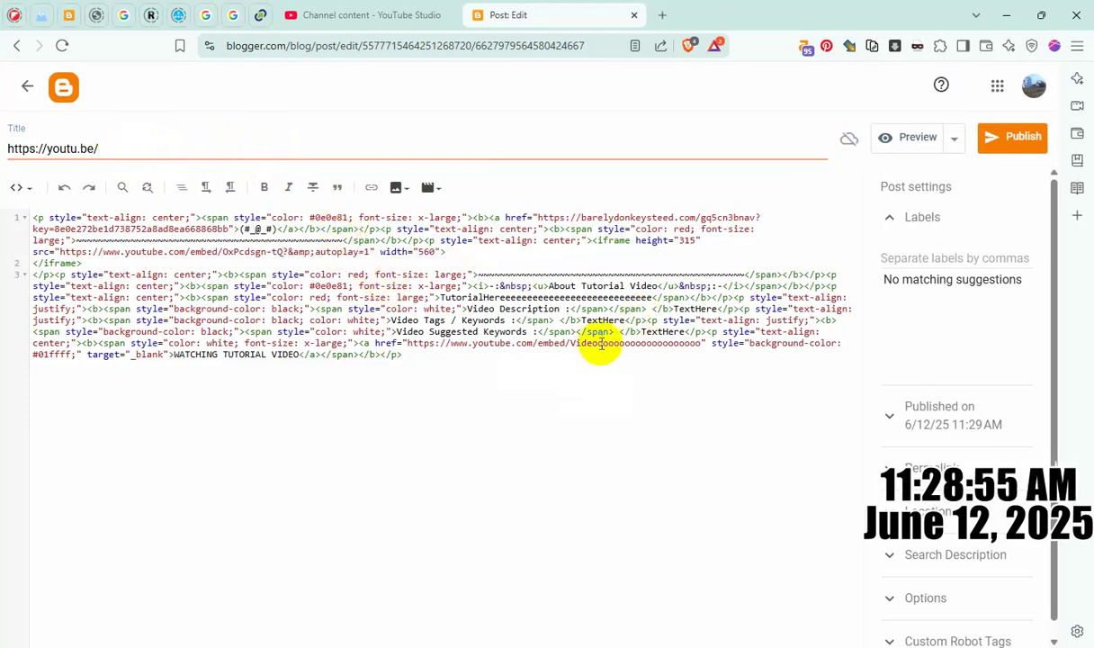
key("ctrl+v")
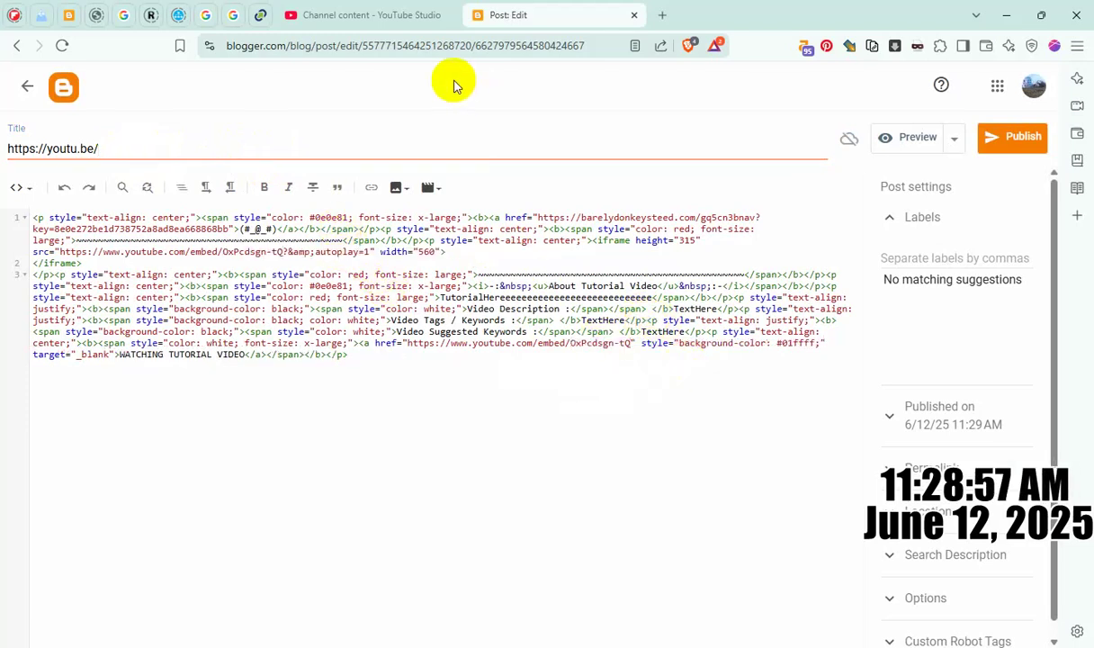
- Switch back to YouTube Studio, open the "How To Google Adsense Ads" video's title and description for editing, and copy its full title
left_click(361, 14)
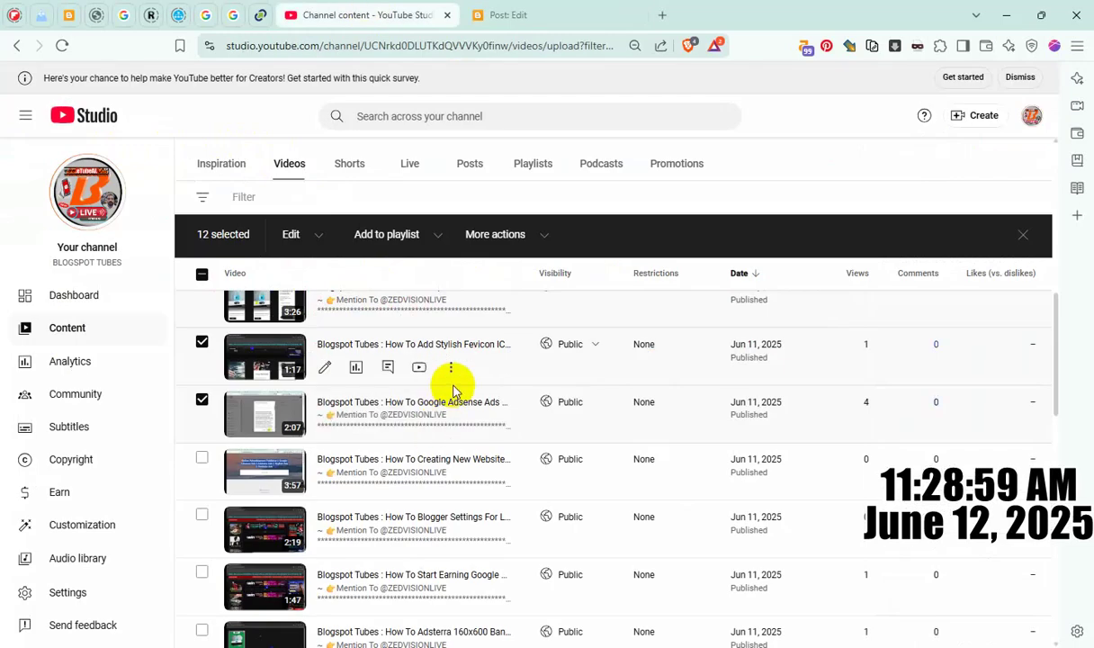
scroll(417, 383, "down", 1)
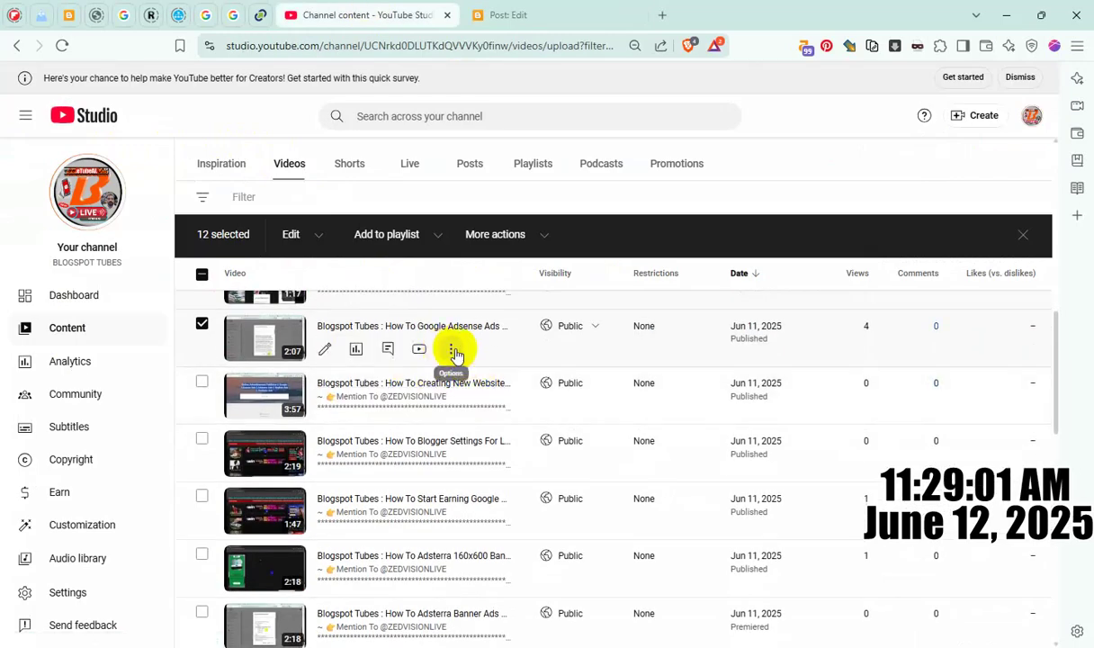
left_click(451, 353)
left_click(448, 353)
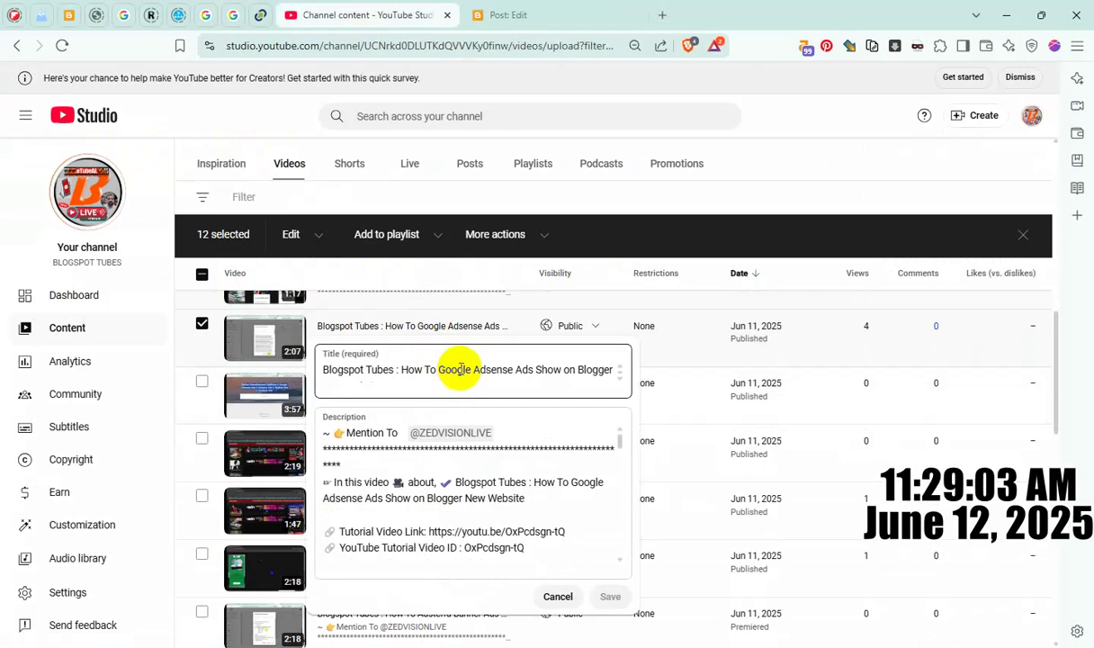
triple_click(457, 370)
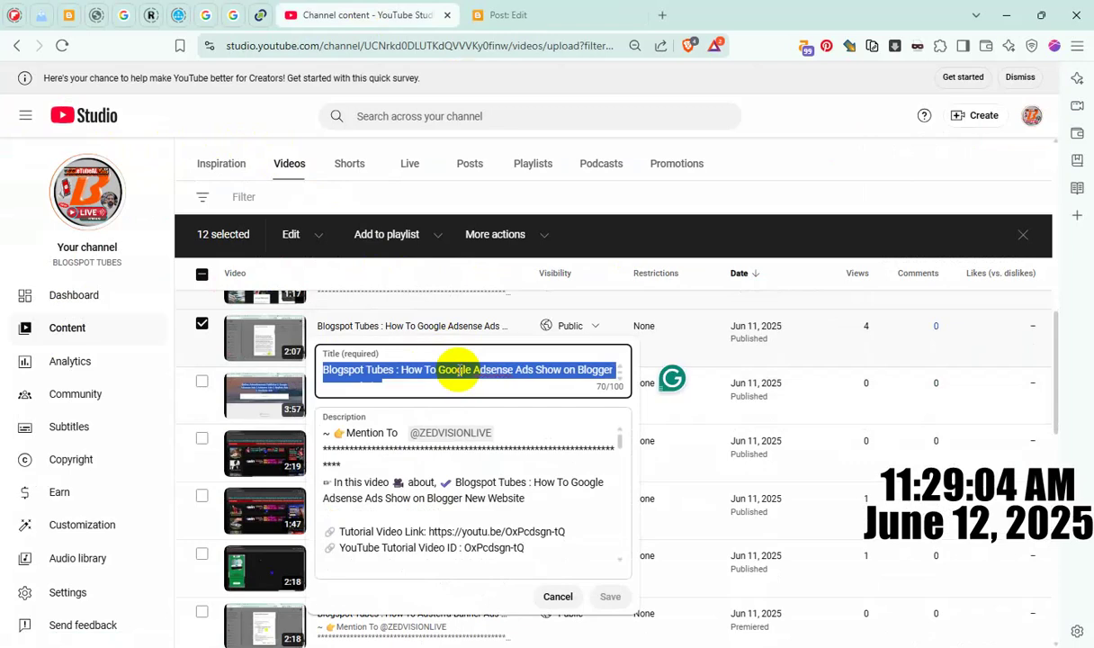
- In the Blogger post, replace the title and the TutorialHere placeholder with "Blogspot Tubes : How To Google Adsense Ads Show on Blogger New Website"
left_click(531, 18)
triple_click(256, 147)
key("ctrl+v")
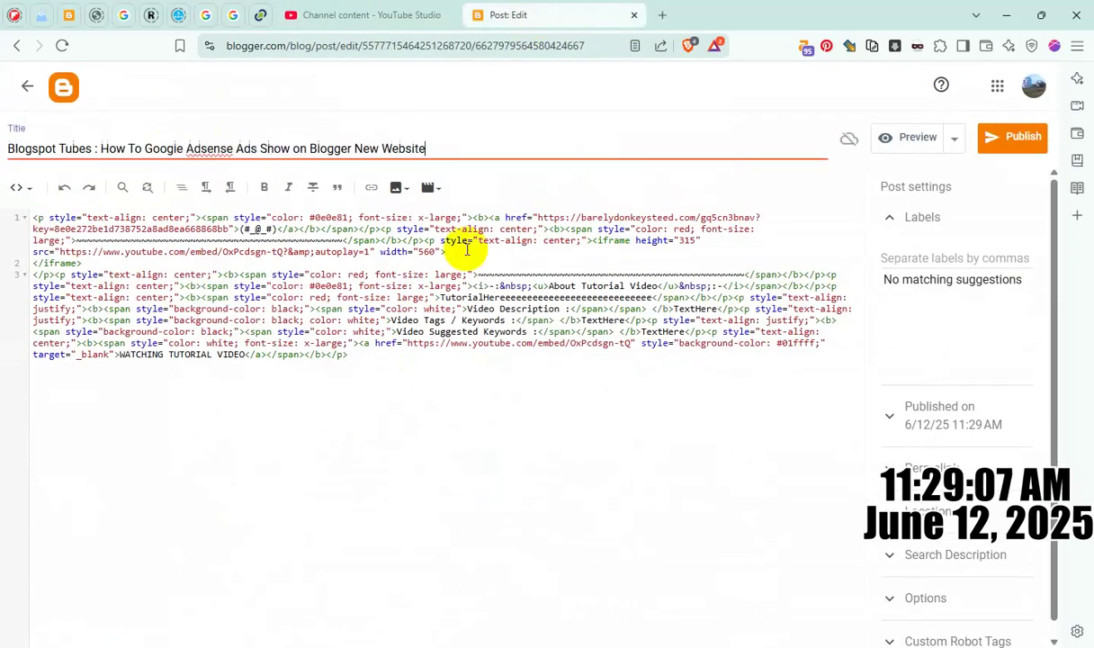
double_click(560, 295)
key("ctrl+v")
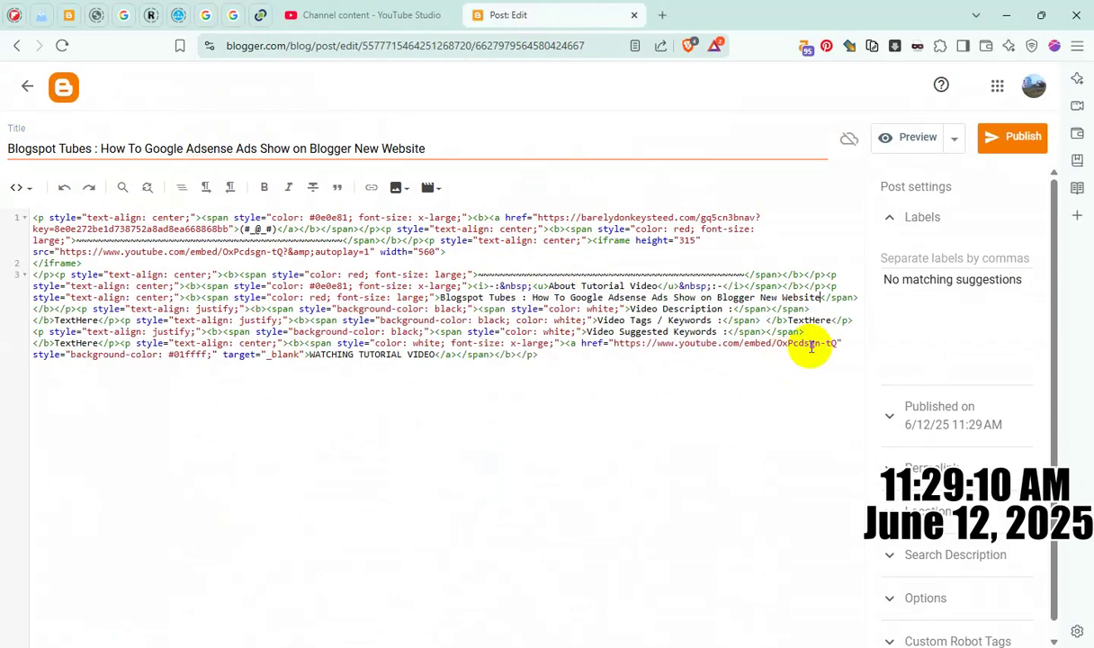
- Set the search description to "Blogspot Tubes : How To Google Adsense Ads Show on Blogger New Website" and disallow comments, hiding existing ones
left_click(979, 555)
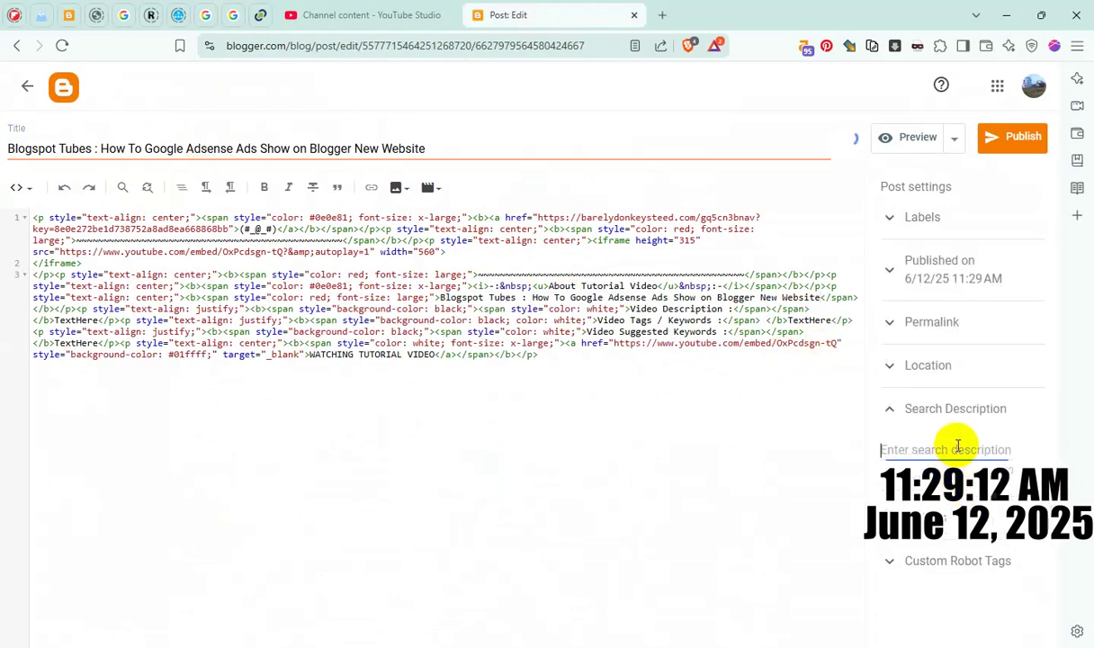
key("ctrl+v")
left_click(934, 571)
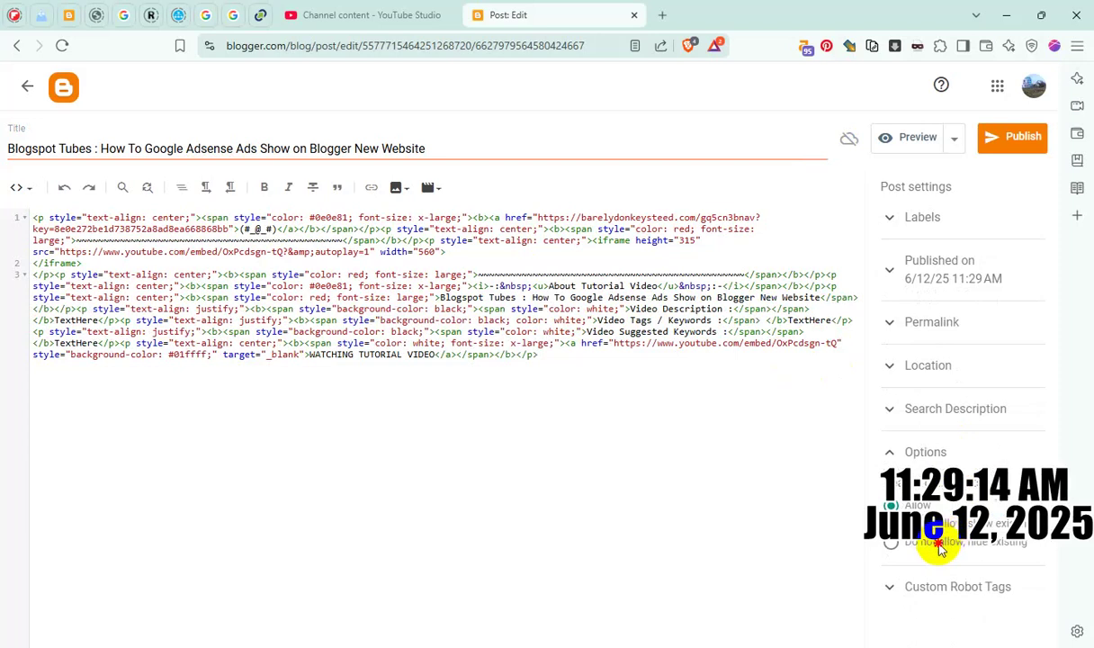
left_click(938, 547)
- Publish the Google Adsense post, view its live page on the blog and close that page
left_click(1008, 137)
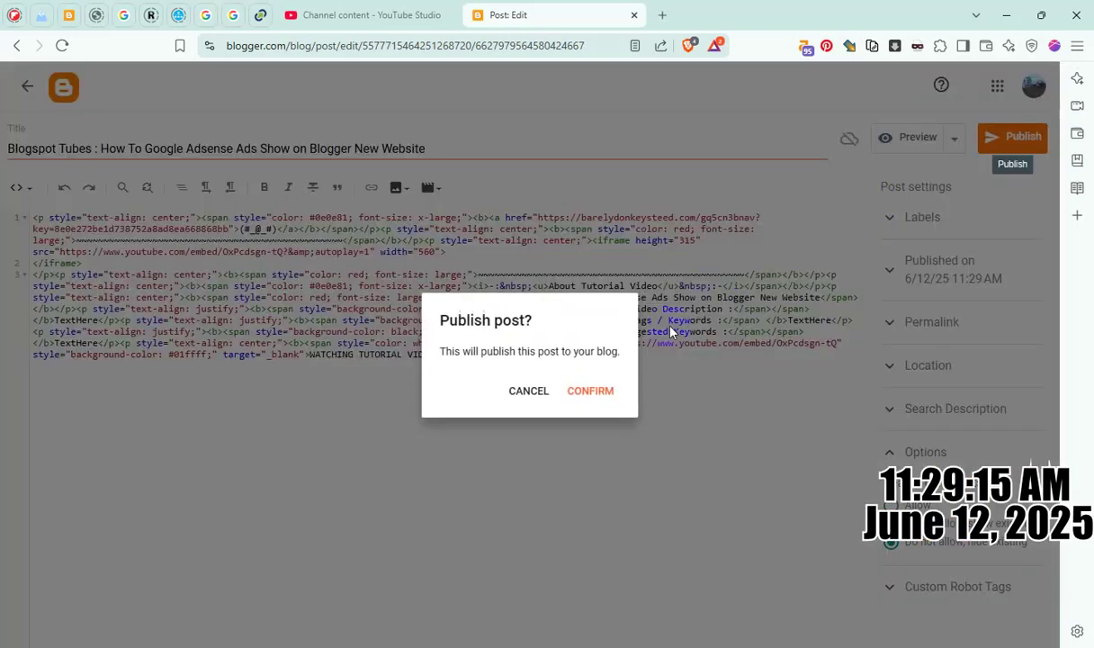
left_click(601, 392)
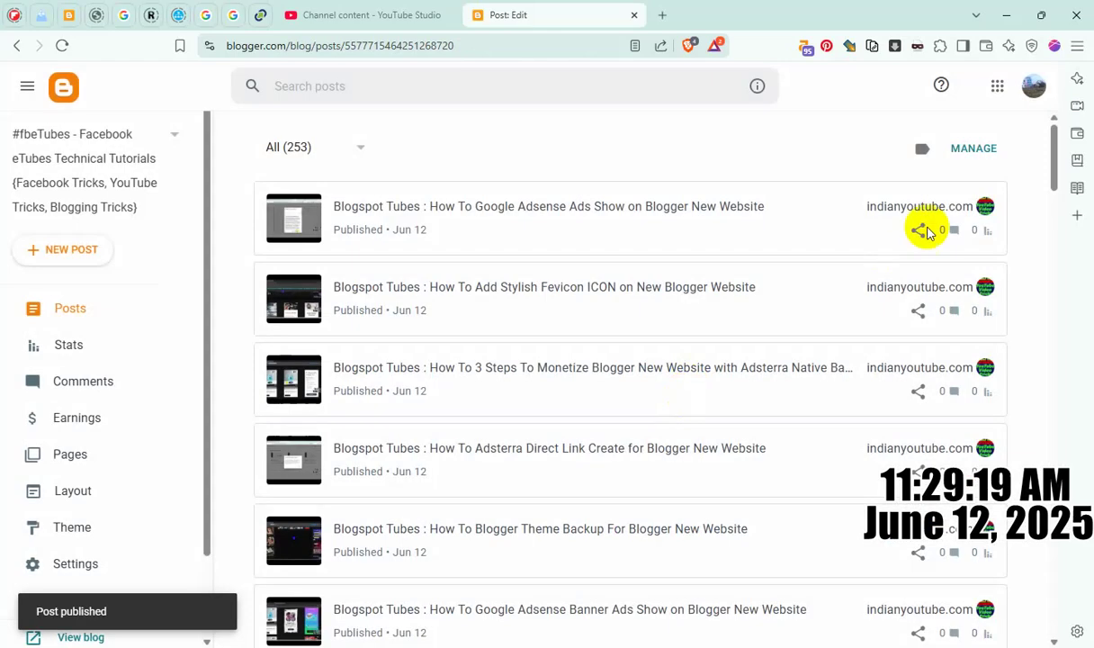
left_click(949, 209)
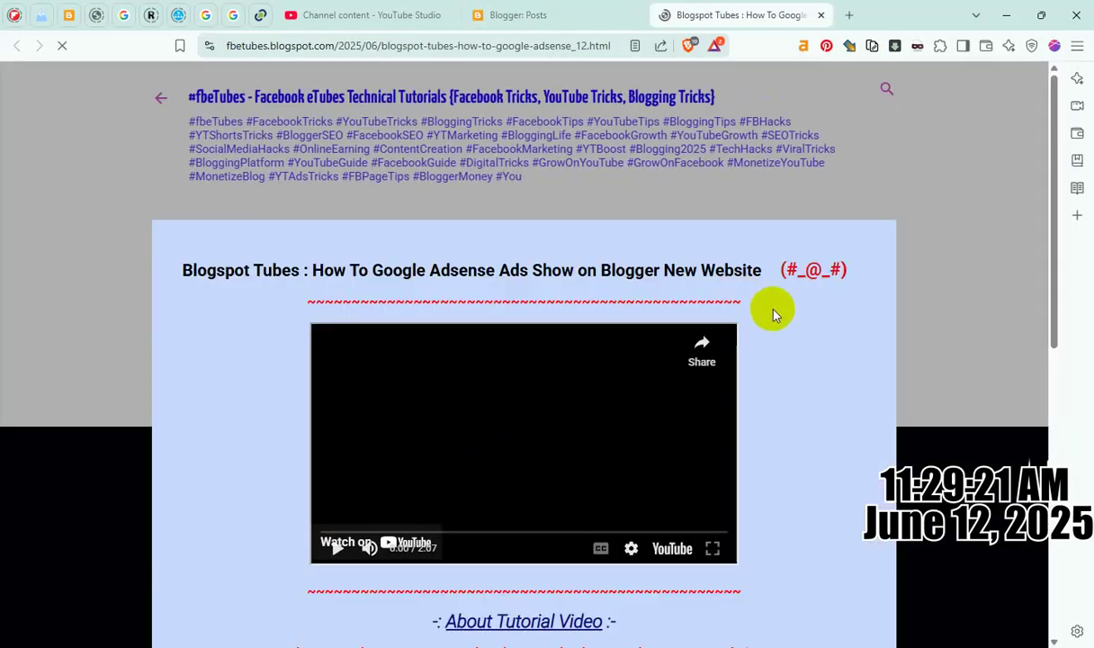
scroll(776, 321, "down", 5)
scroll(776, 321, "up", 5)
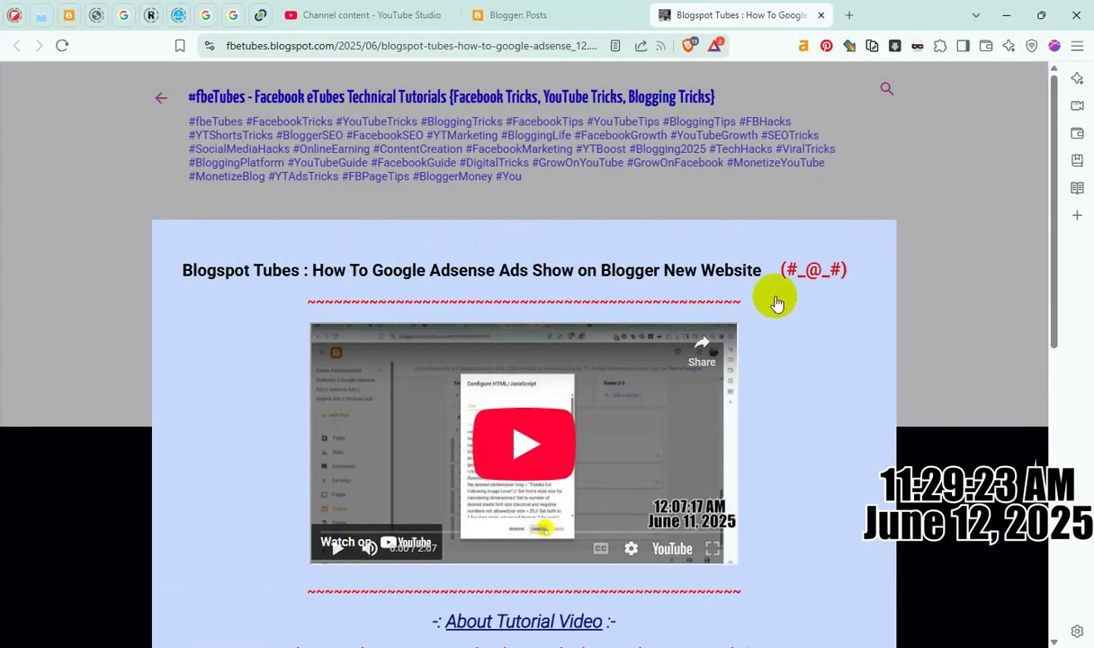
left_click(819, 15)
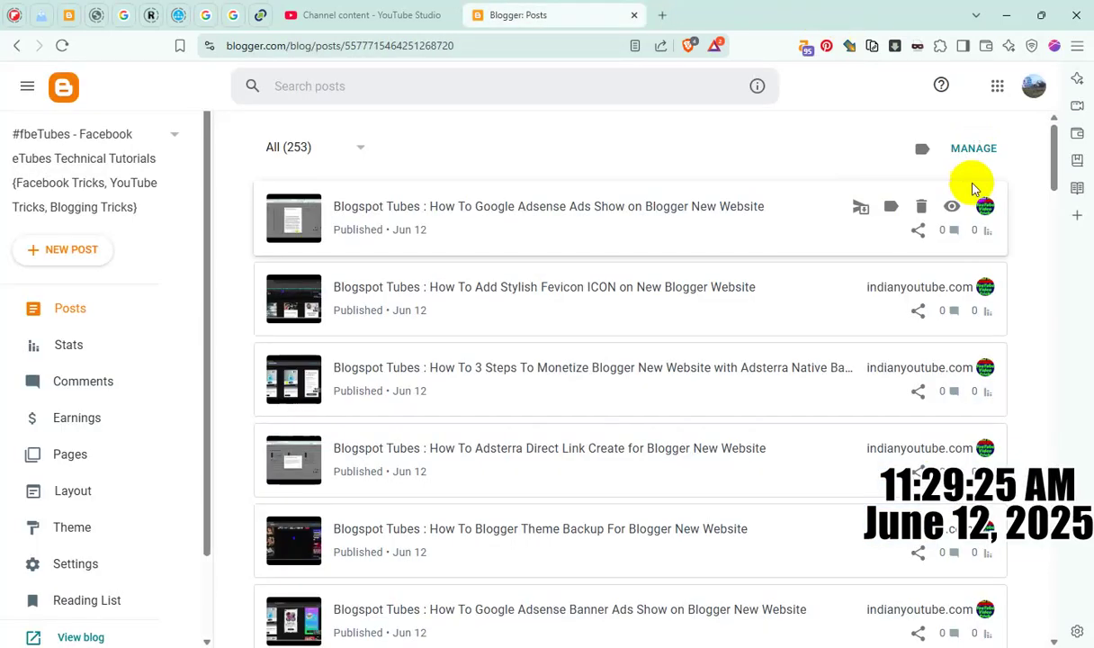
- Return to YouTube Studio, close the title editor, select the "How To Creating New Website" video and copy its shareable link
left_click(361, 16)
key("Escape")
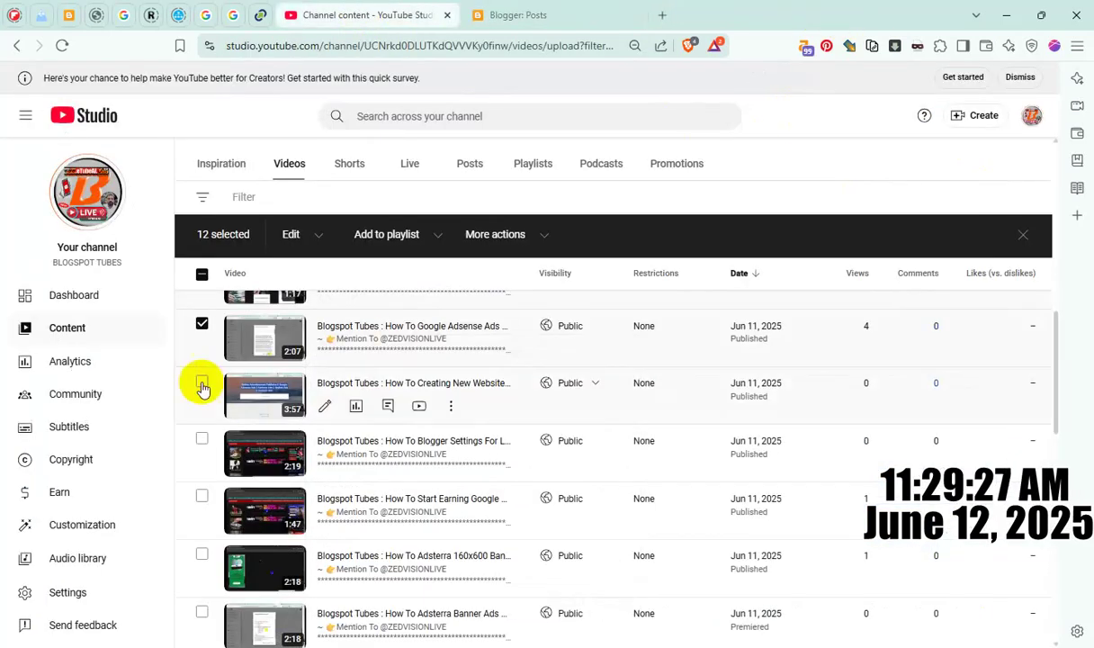
left_click(450, 408)
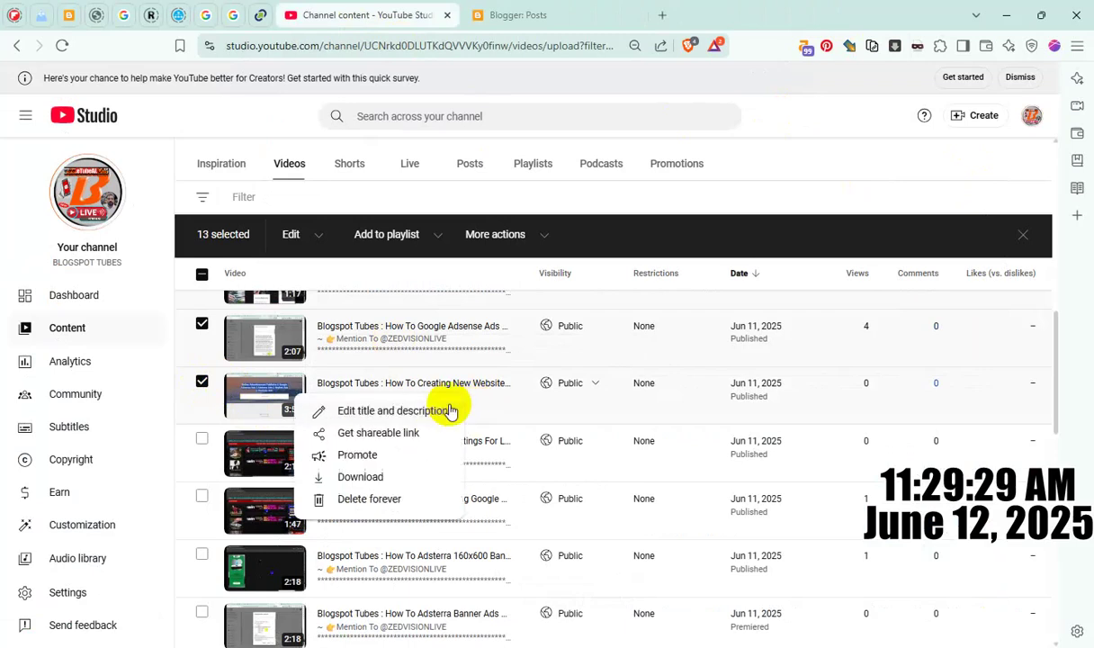
left_click(369, 430)
- Switch to Blogger, start another new post and paste the link of the "How To Creating New Website" video into its title
left_click(557, 18)
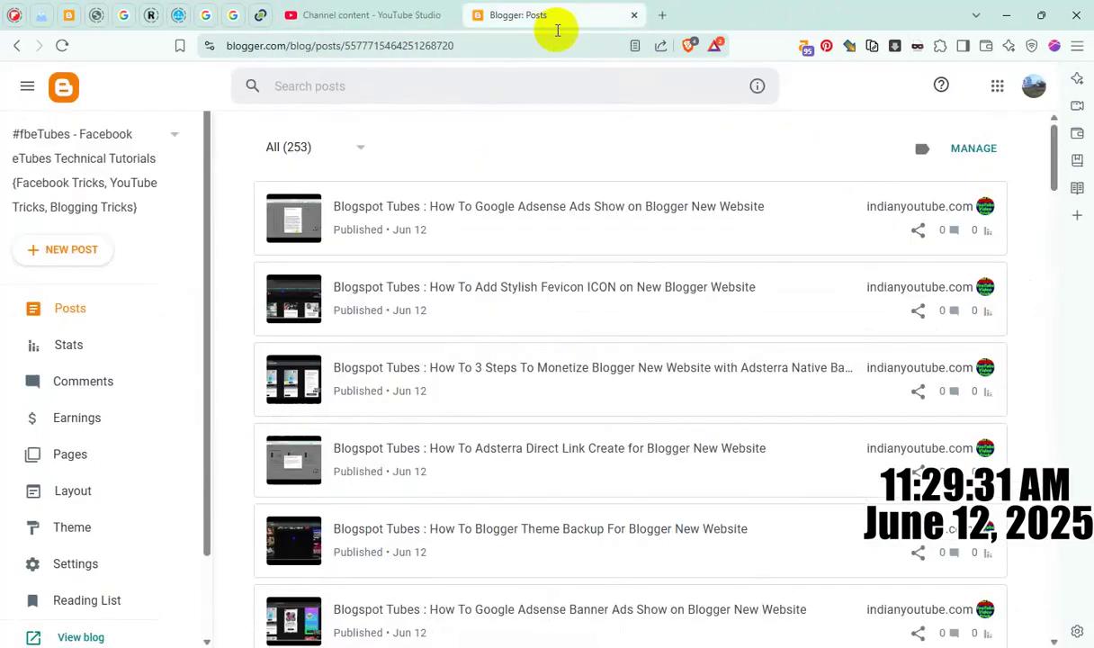
left_click(93, 249)
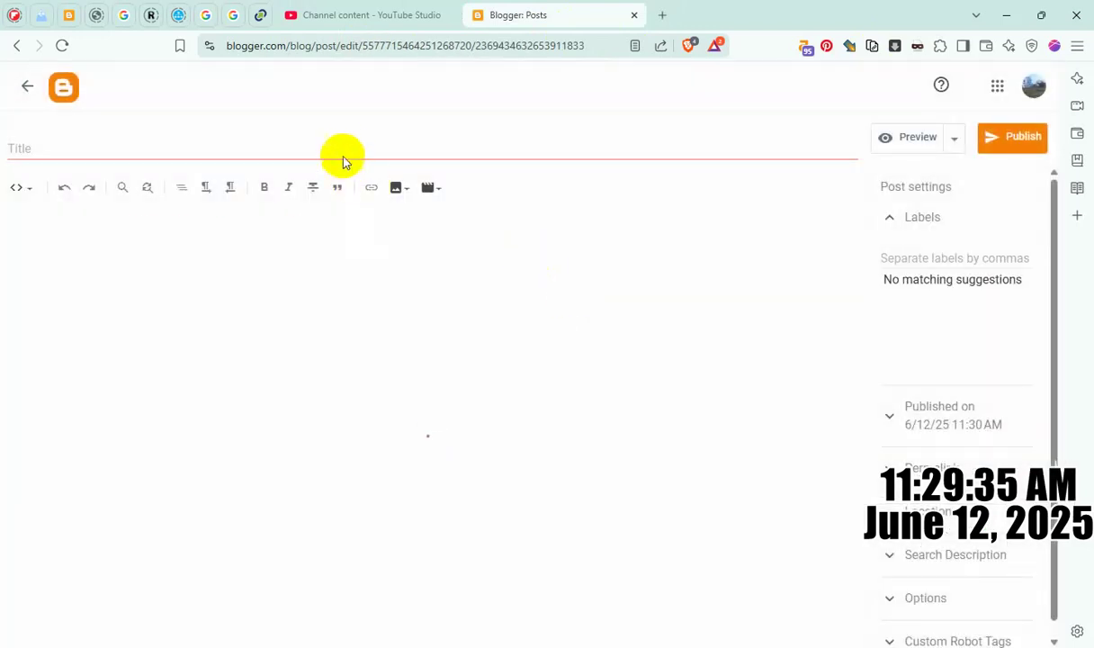
left_click(344, 147)
key("ctrl+v")
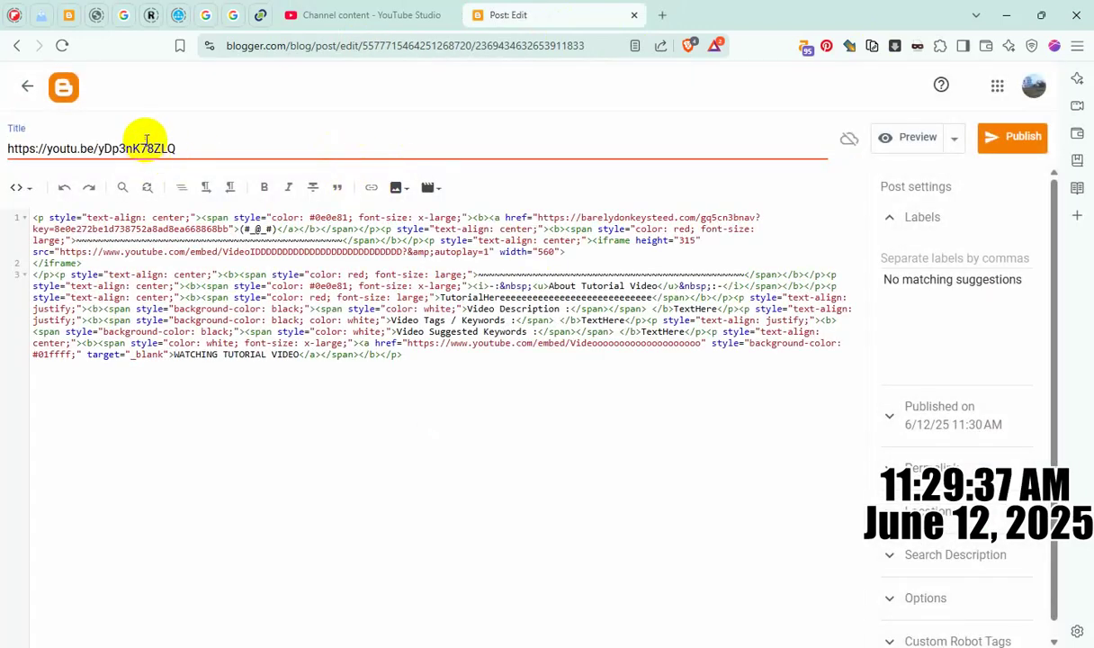
- Cut the video ID yDp3nK78ZLQ from the title and paste it over the ID placeholders in both YouTube embed URLs
key("ctrl+x")
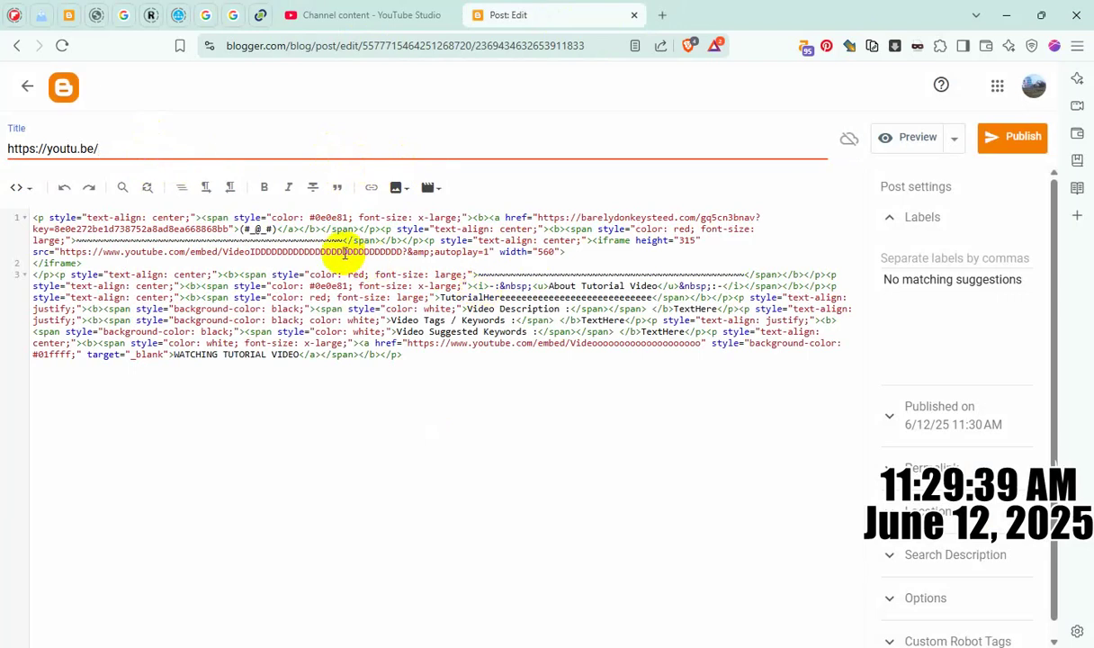
double_click(344, 253)
key("ctrl+v")
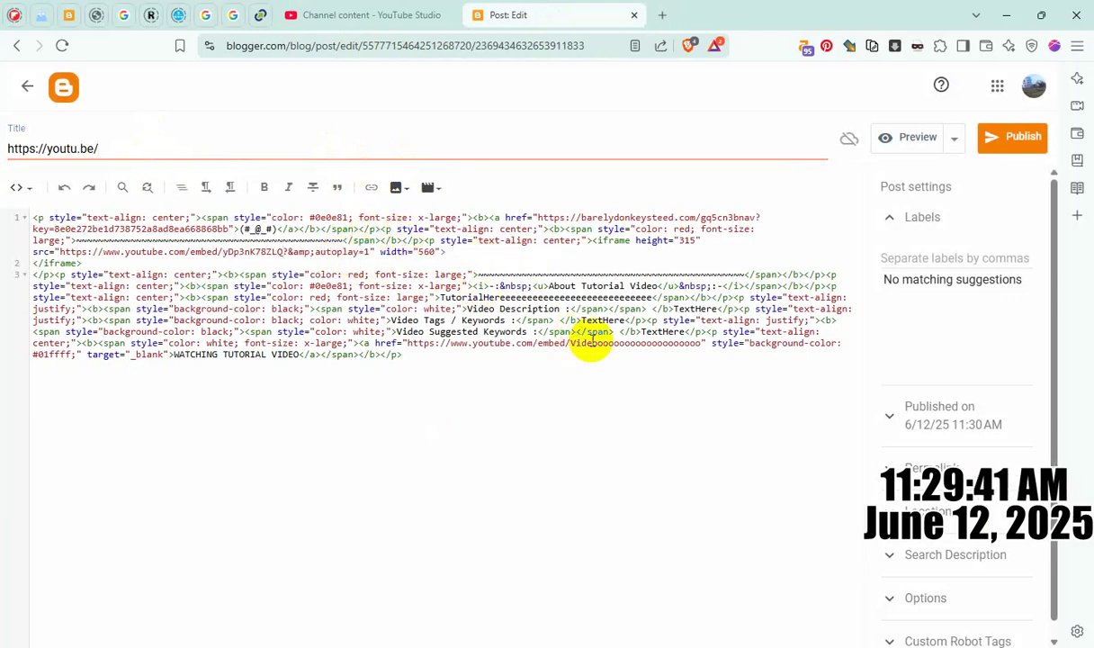
key("ctrl+v")
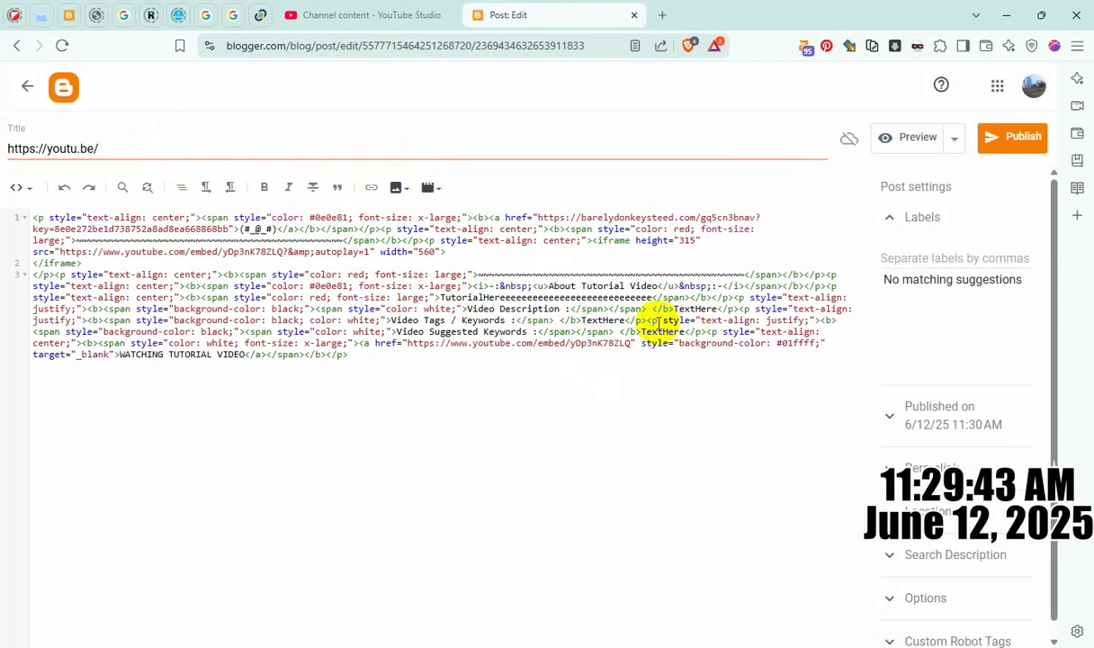
- Go back to YouTube Studio, open the "How To Creating New Website" video's title for editing and copy the full title
left_click(335, 14)
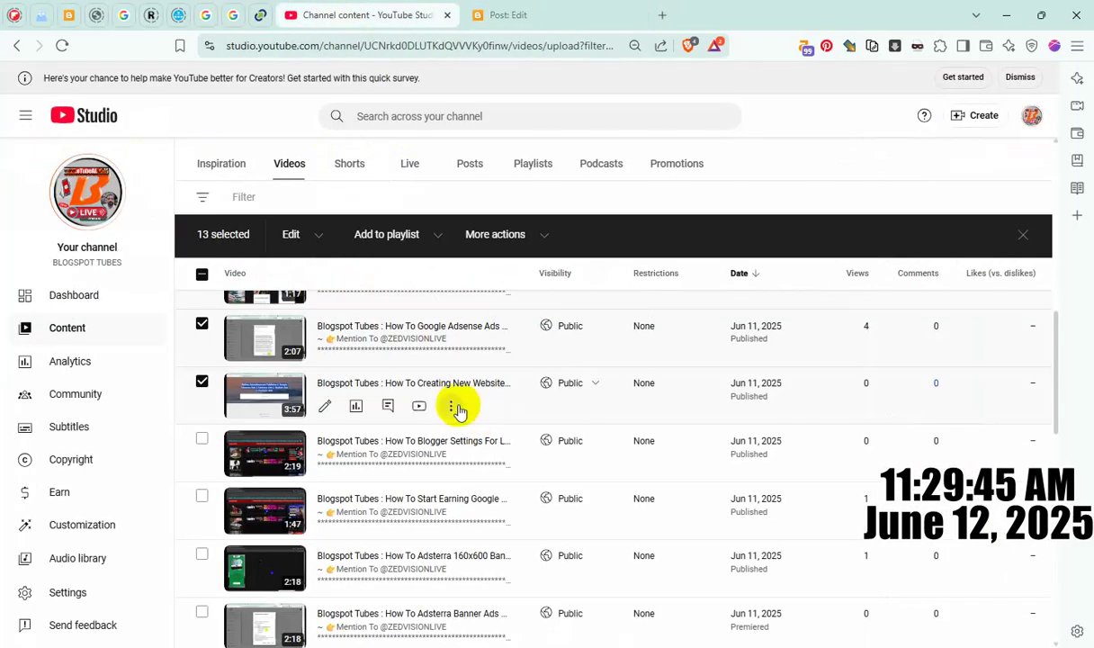
left_click(450, 411)
left_click(428, 410)
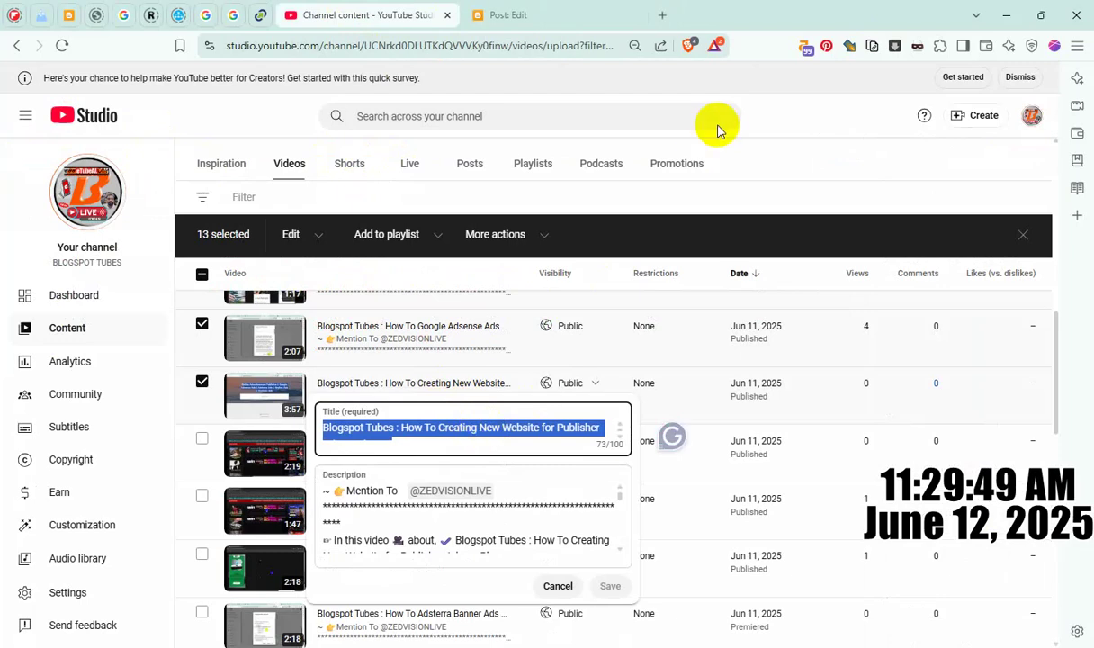
- In the Blogger post, replace the title and the TutorialHere placeholder with "Blogspot Tubes : How To Creating New Website for Publisher Ads on Blogger"
left_click(515, 15)
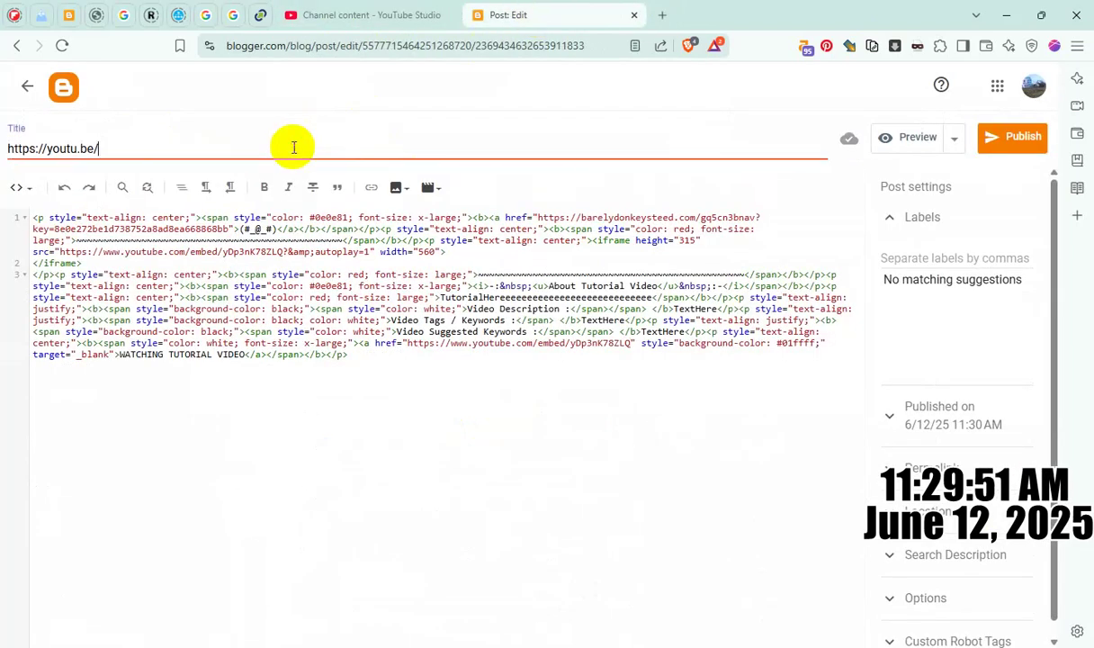
key("ctrl+a")
key("ctrl+v")
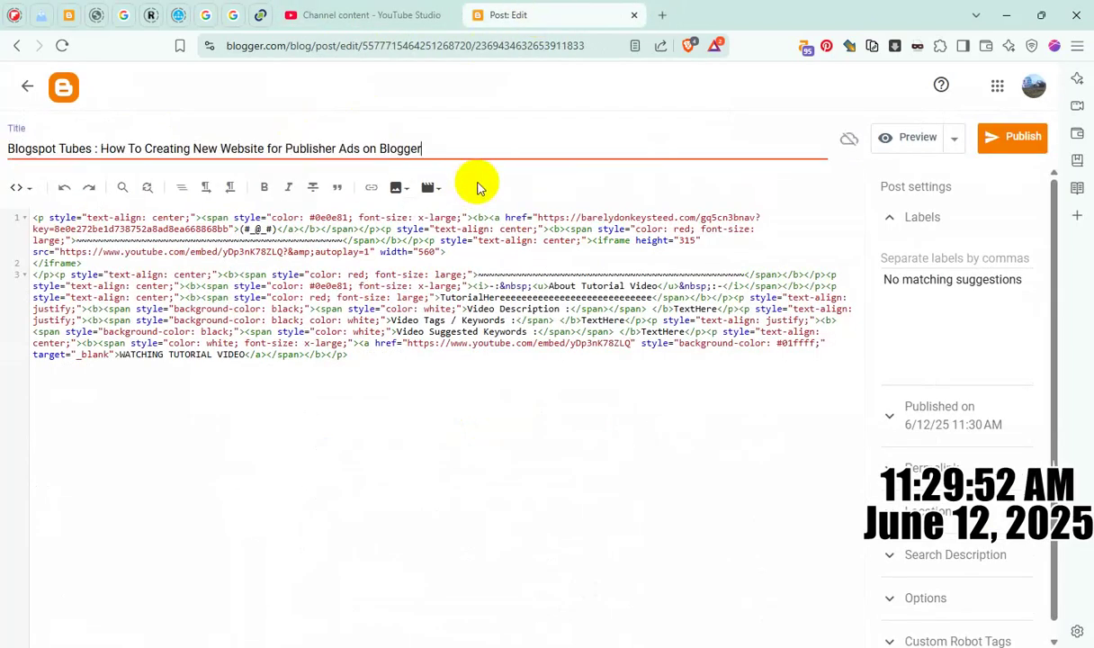
double_click(558, 297)
key("ctrl+v")
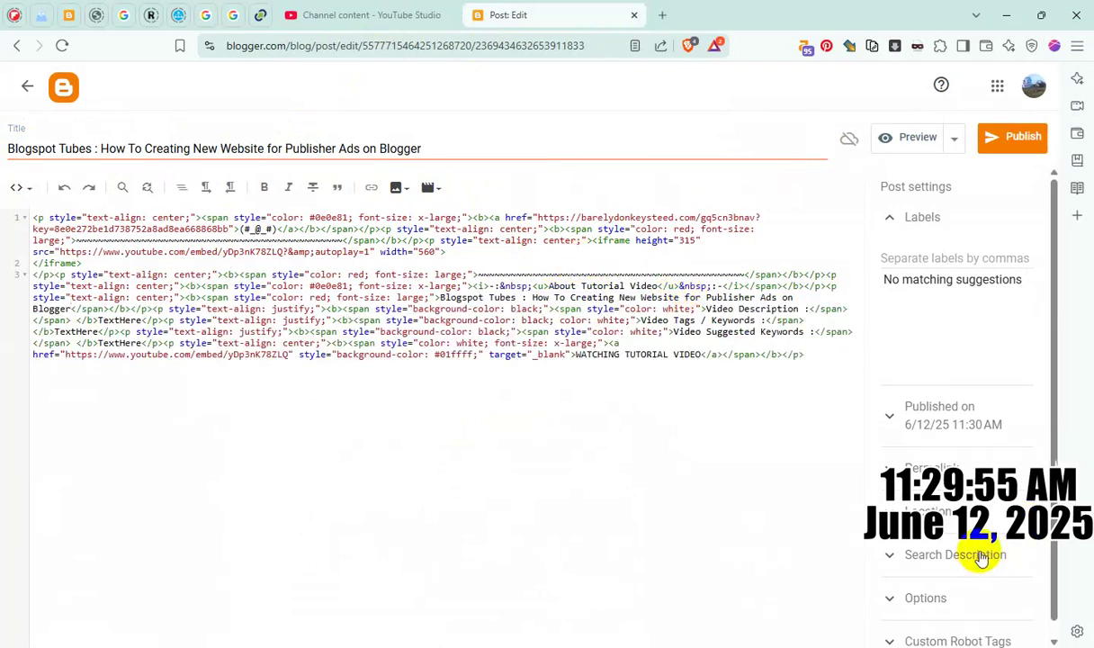
- Set the search description to "Blogspot Tubes : How To Creating New Website for Publisher Ads on Blogger" and set comments to "Do not allow, hide existing"
left_click(980, 556)
left_click(948, 447)
key("ctrl+v")
left_click(947, 573)
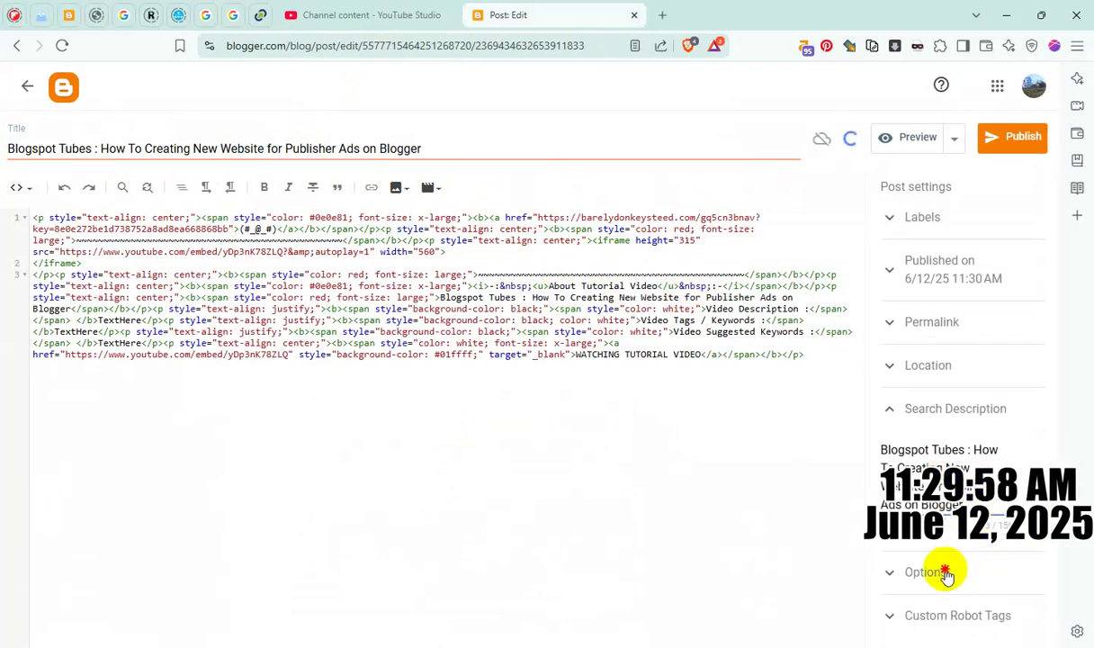
left_click(943, 547)
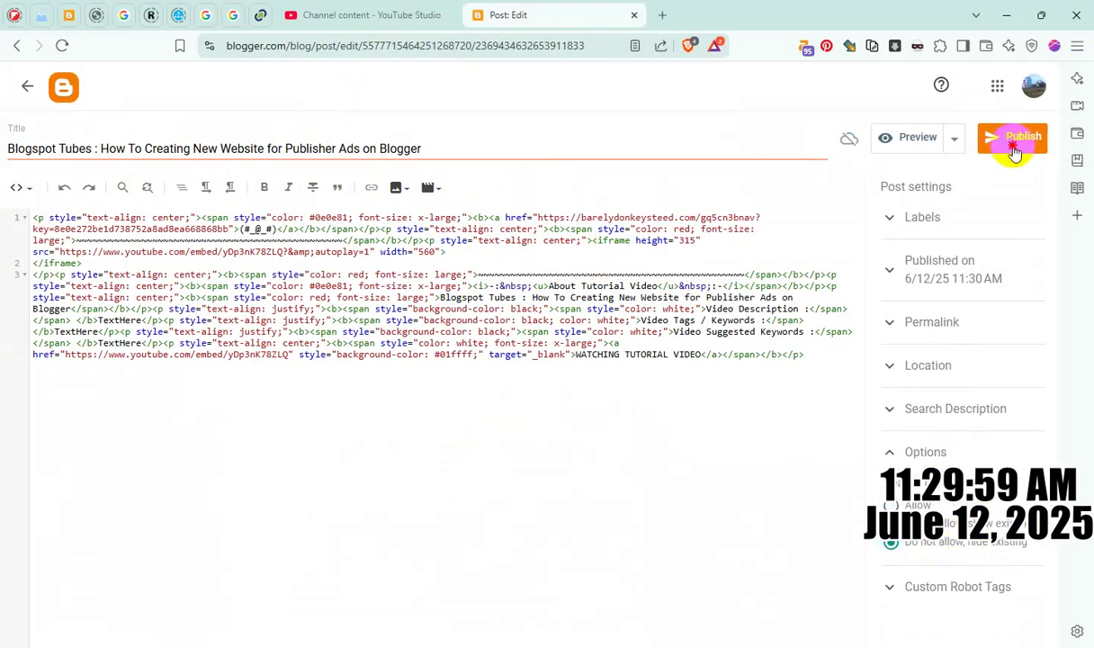
- Publish the "How To Creating New Website" post, look through its live page and close that page
left_click(1013, 144)
left_click(601, 394)
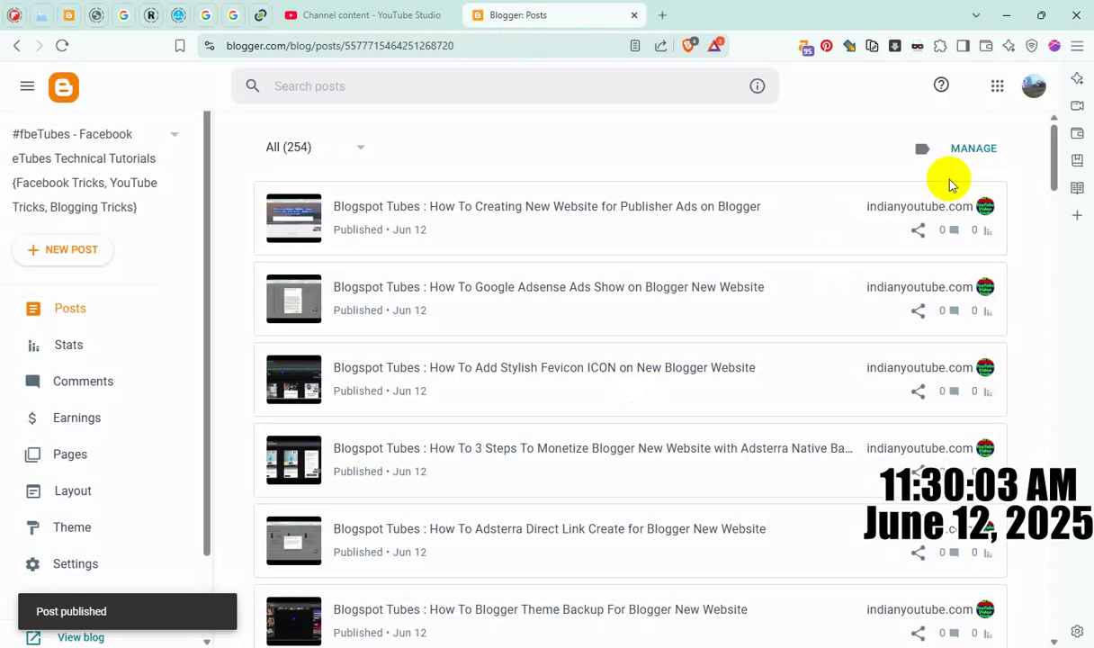
left_click(951, 207)
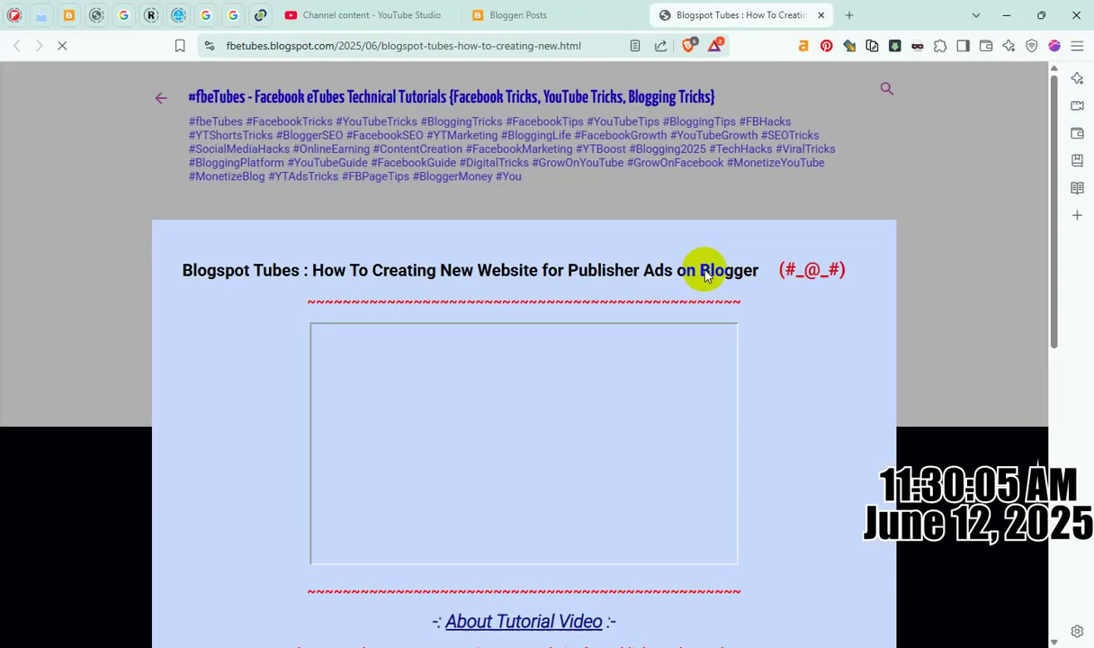
scroll(656, 333, "down", 2)
scroll(658, 333, "down", 5)
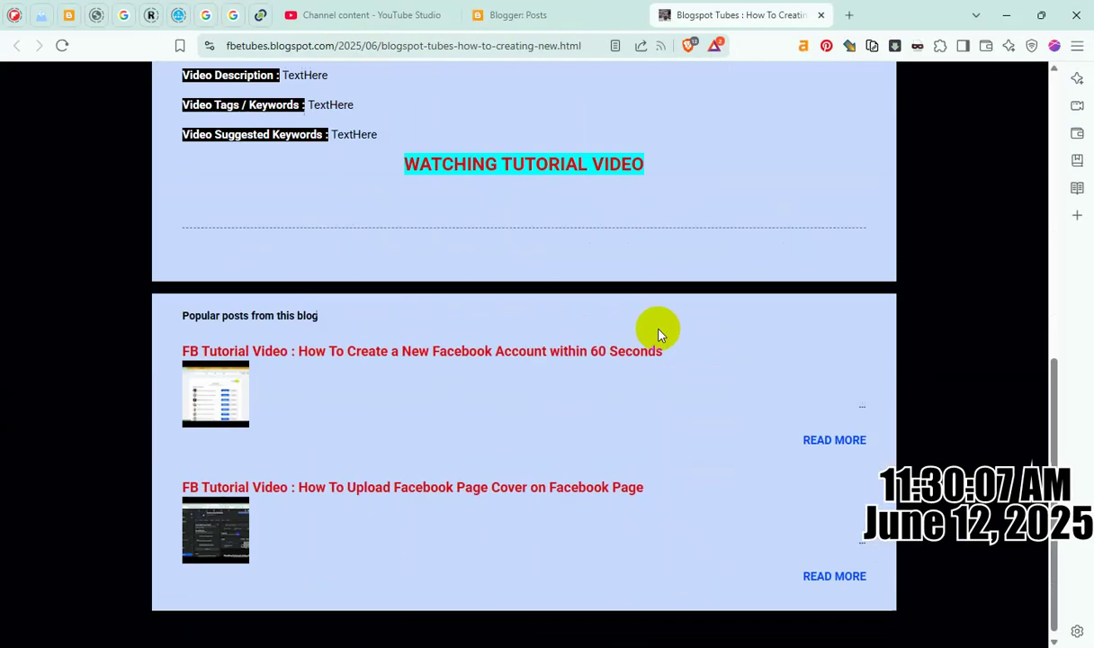
scroll(660, 330, "up", 7)
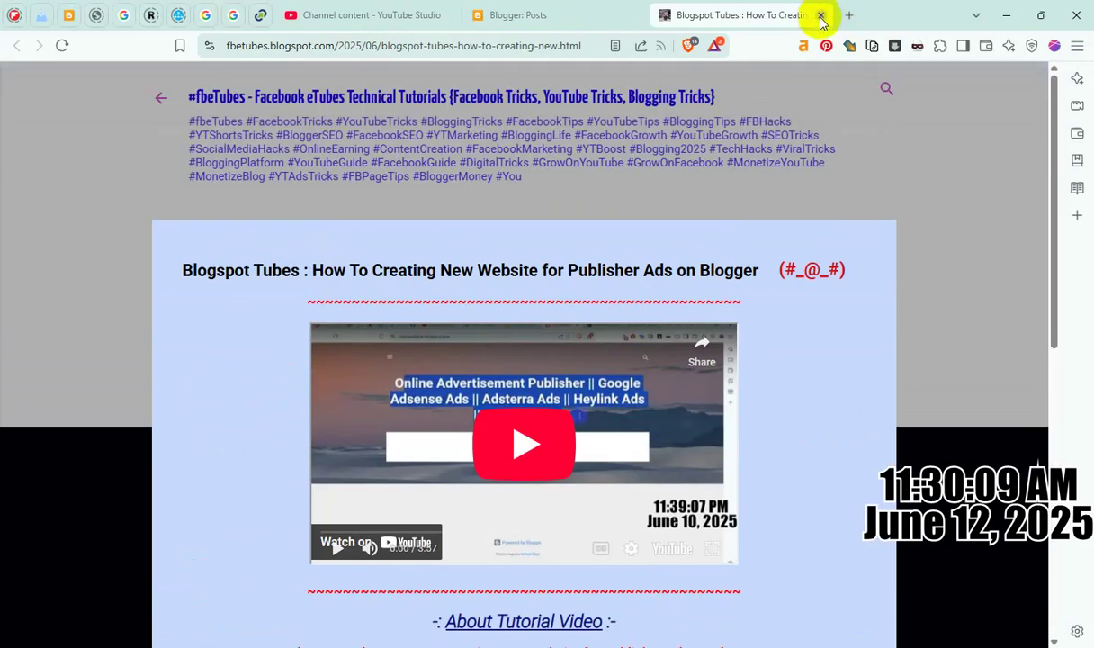
left_click(820, 16)
- In YouTube Studio, mark the "How To Blogger Settings For Lazy load images" video as selected and copy its shareable link
left_click(329, 16)
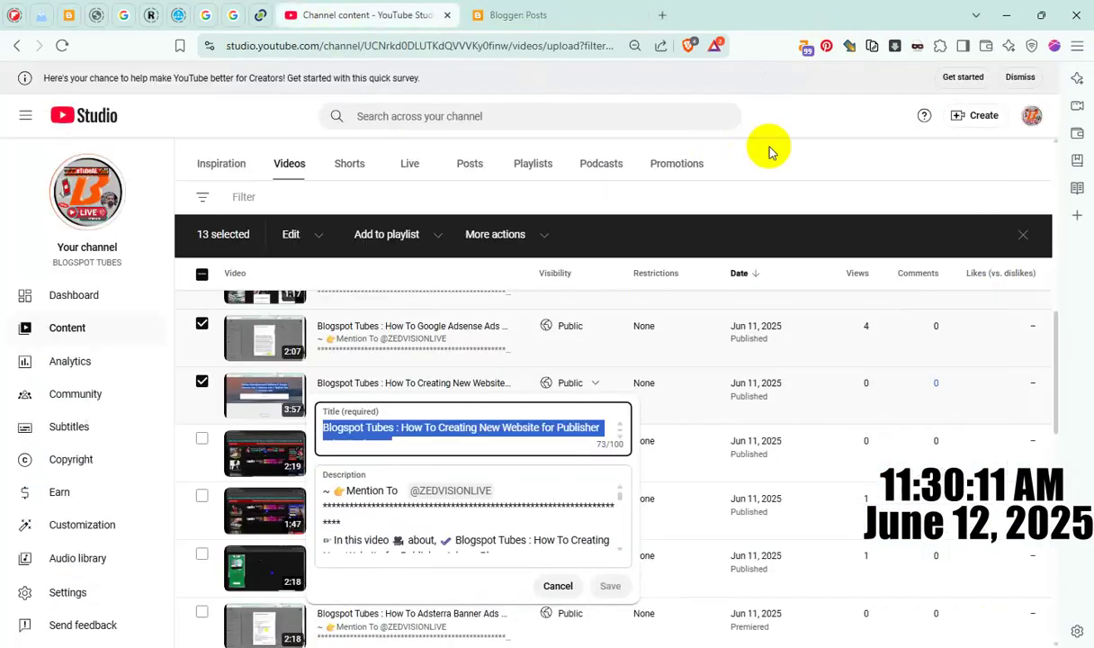
left_click(202, 440)
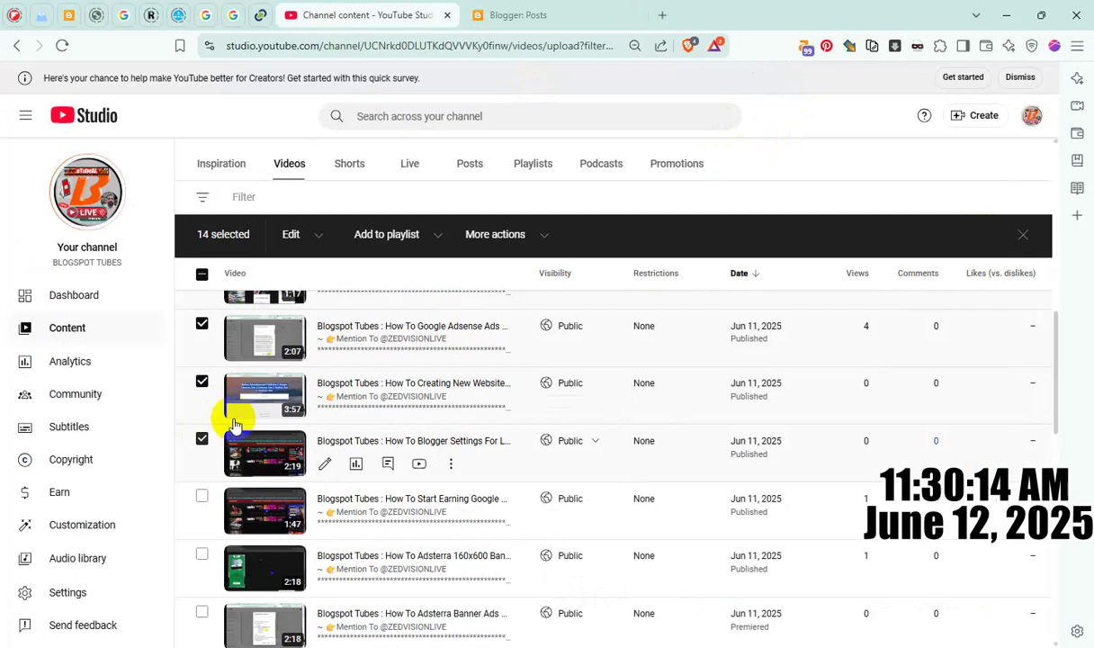
scroll(252, 414, "down", 1)
left_click(448, 387)
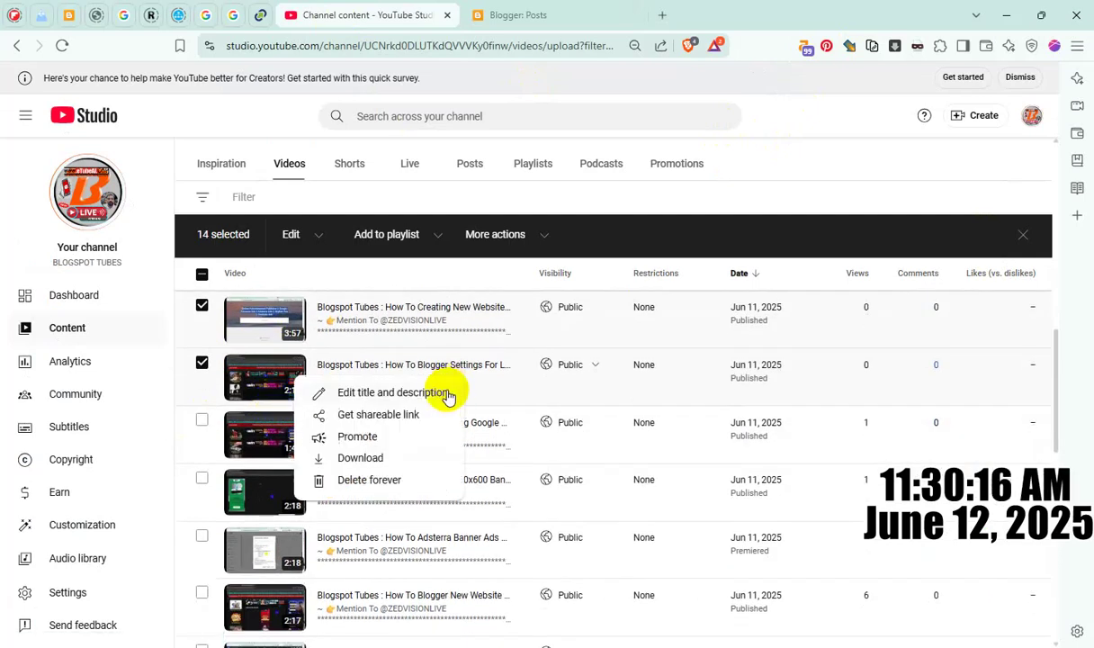
left_click(382, 416)
left_click(517, 16)
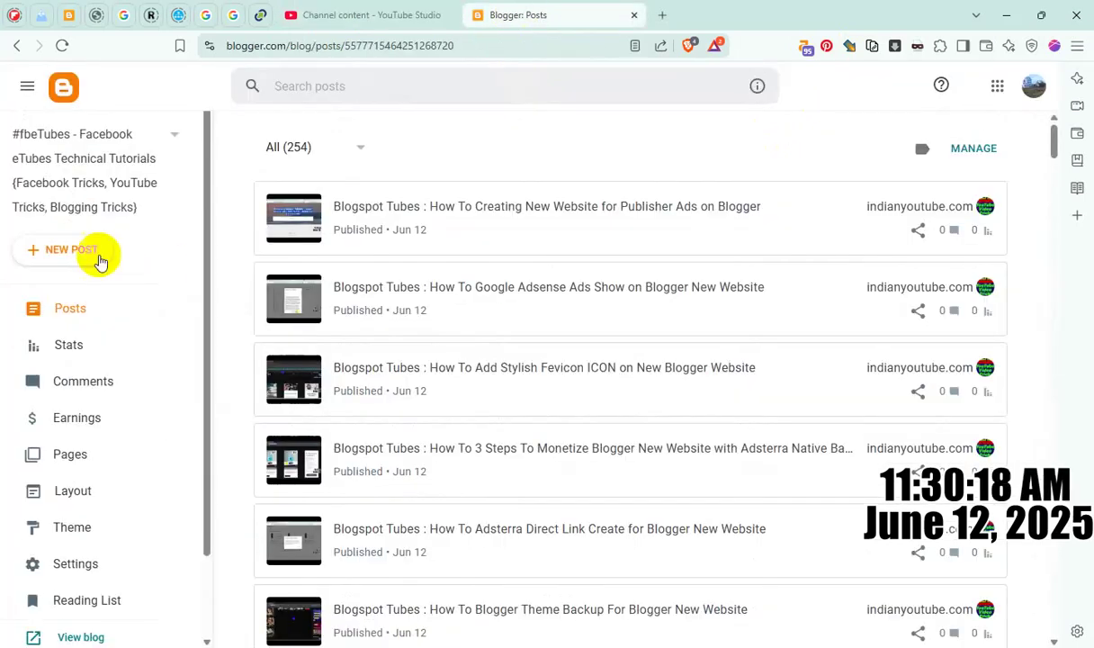
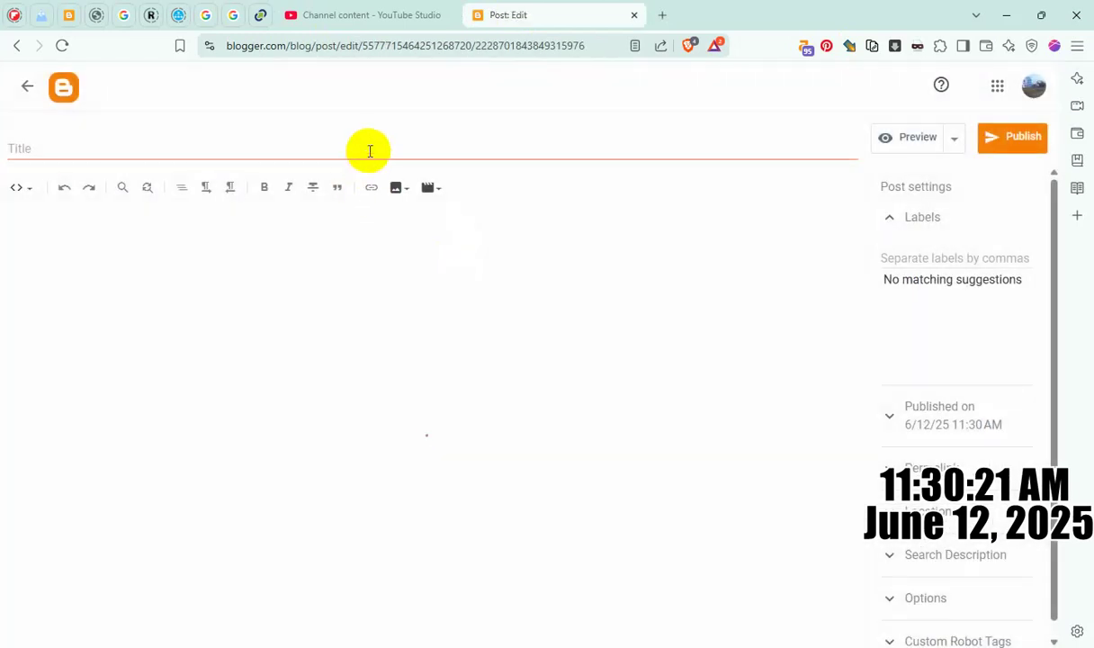
left_click(366, 150)
type("https://youtu.be/RlPR3gQXTZU")
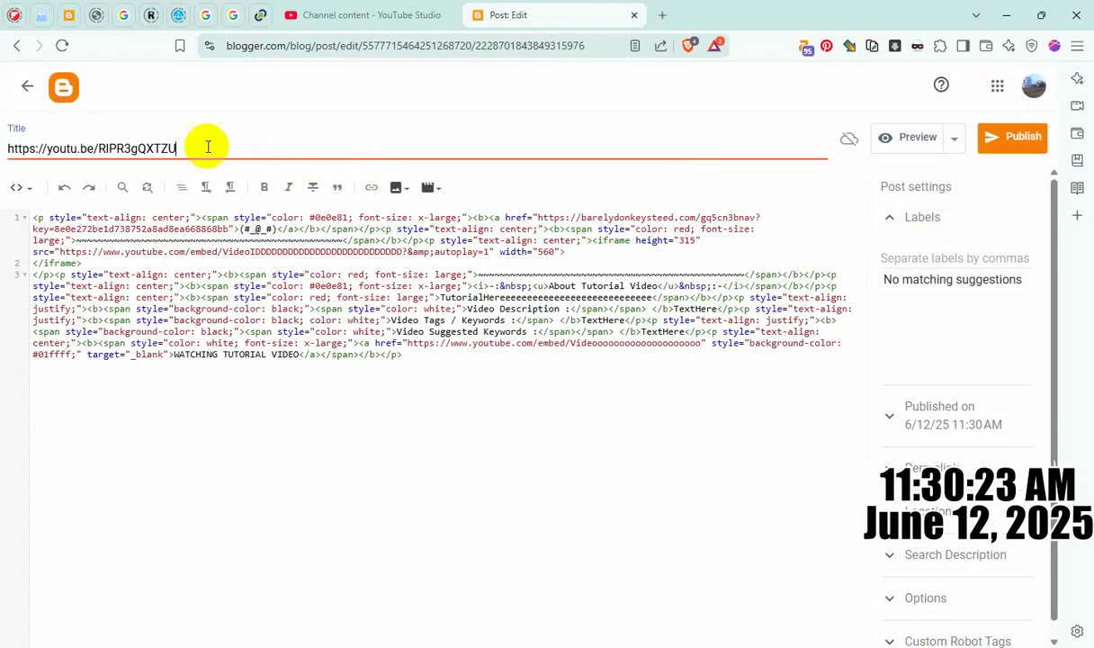
- Cut the video ID RlPR3gQXTZU from the title and paste it over the ID placeholders in both YouTube embed URLs
double_click(144, 148)
key("BackSpace")
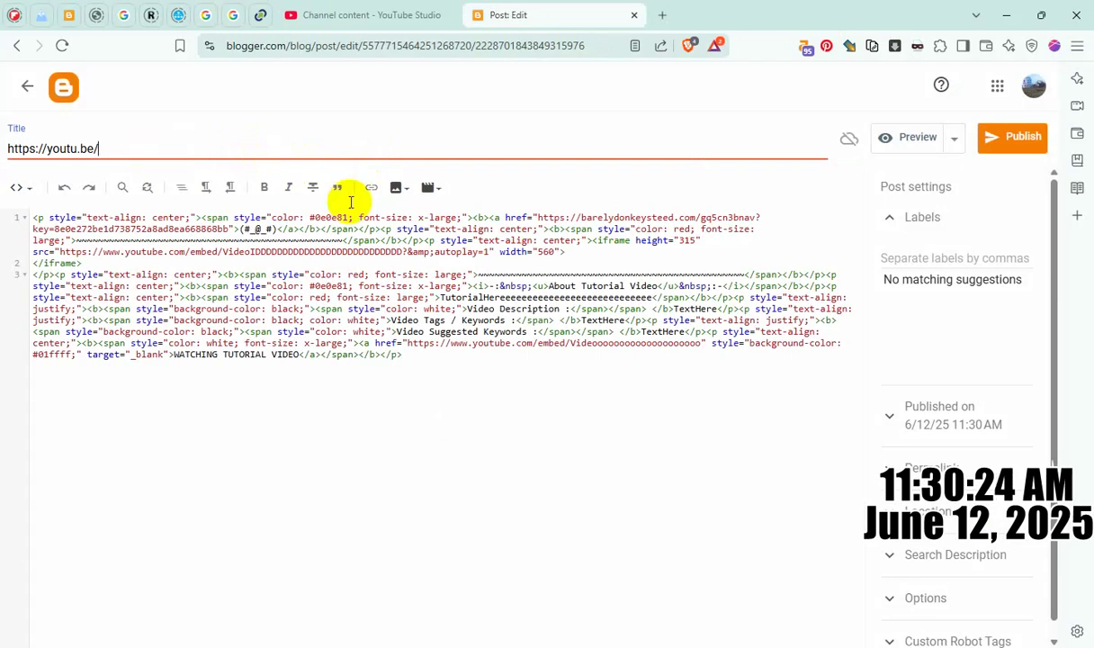
double_click(381, 251)
type("RlPR3gQXTZU")
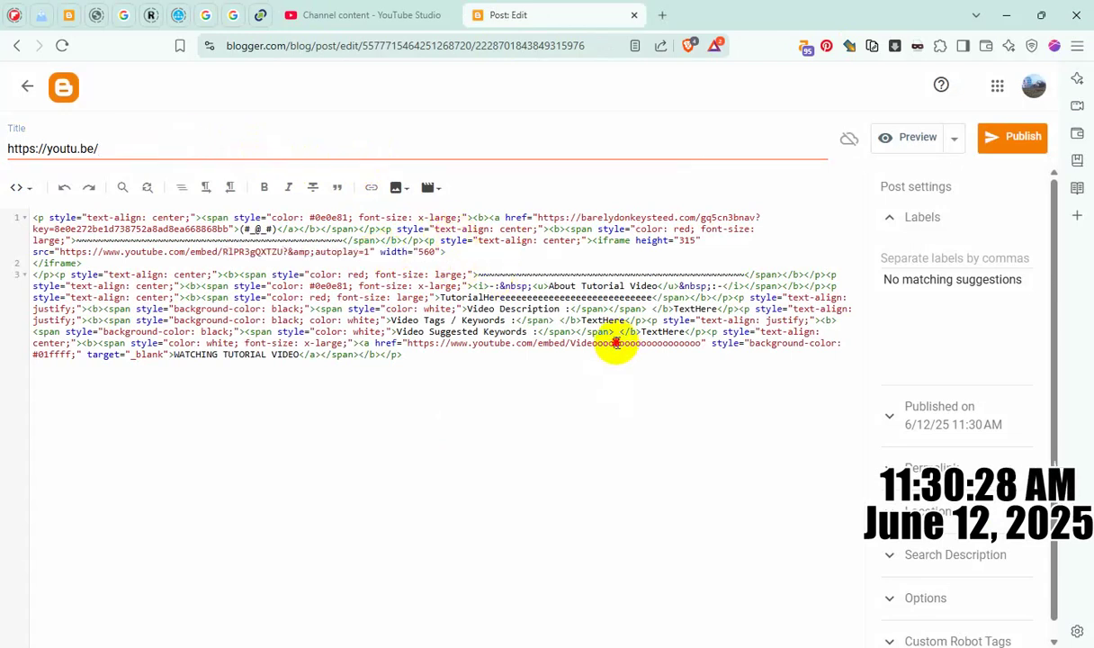
type("RlPR3gQXTZU")
- Go back to YouTube Studio, open the "How To Blogger Settings For Lazy load images" video's title for editing and copy the full title
left_click(360, 16)
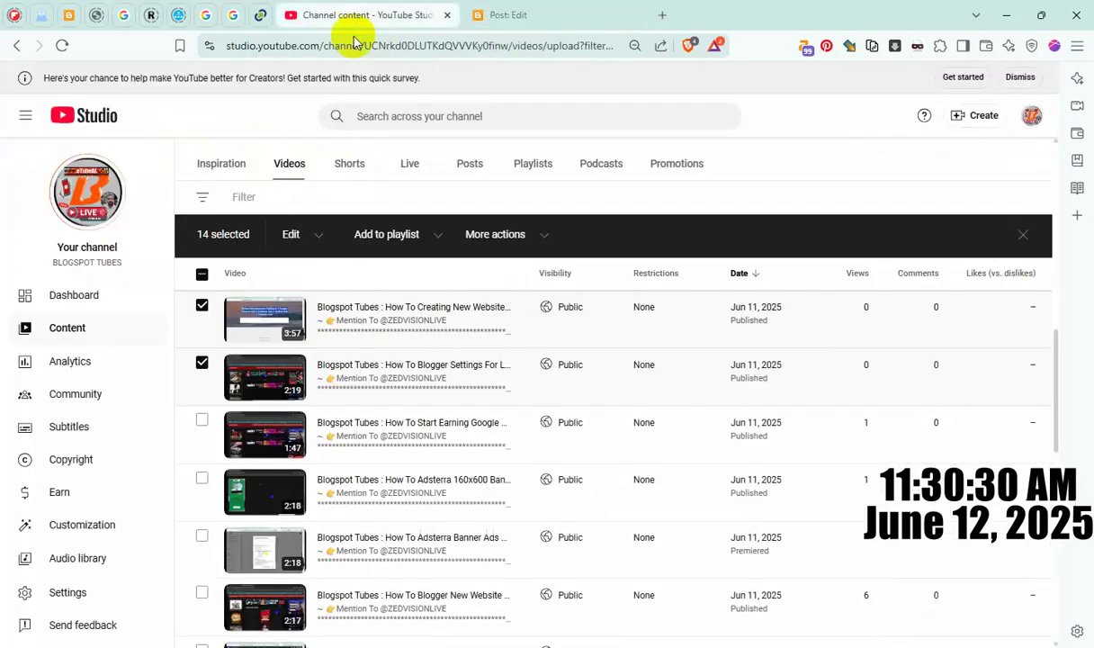
left_click(453, 390)
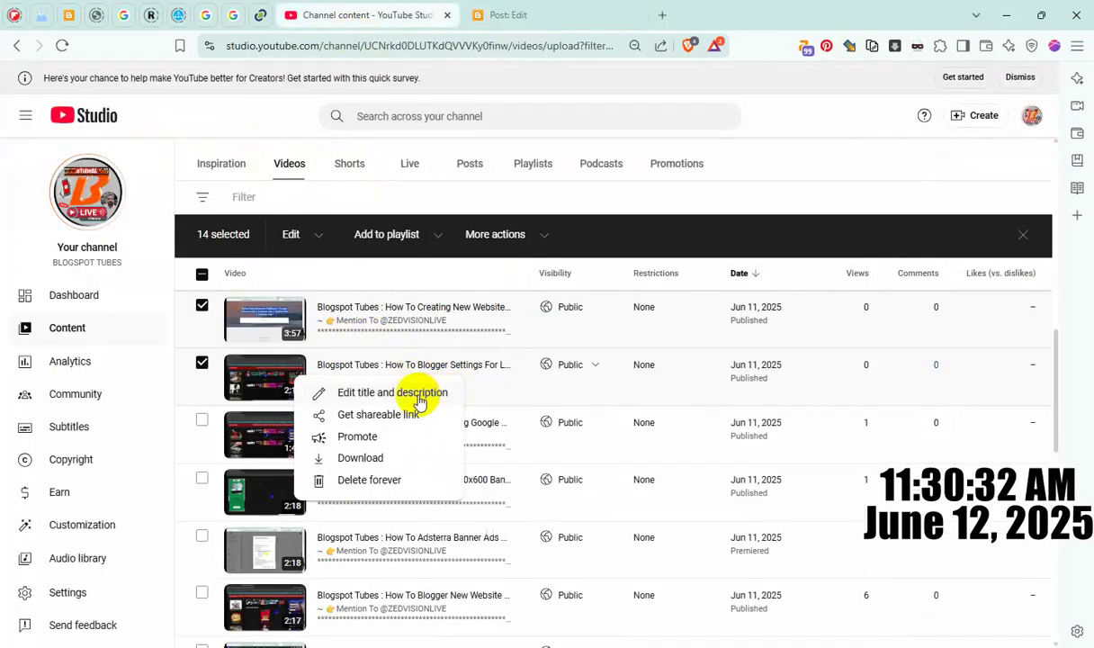
left_click(420, 390)
triple_click(451, 411)
key("ctrl+c")
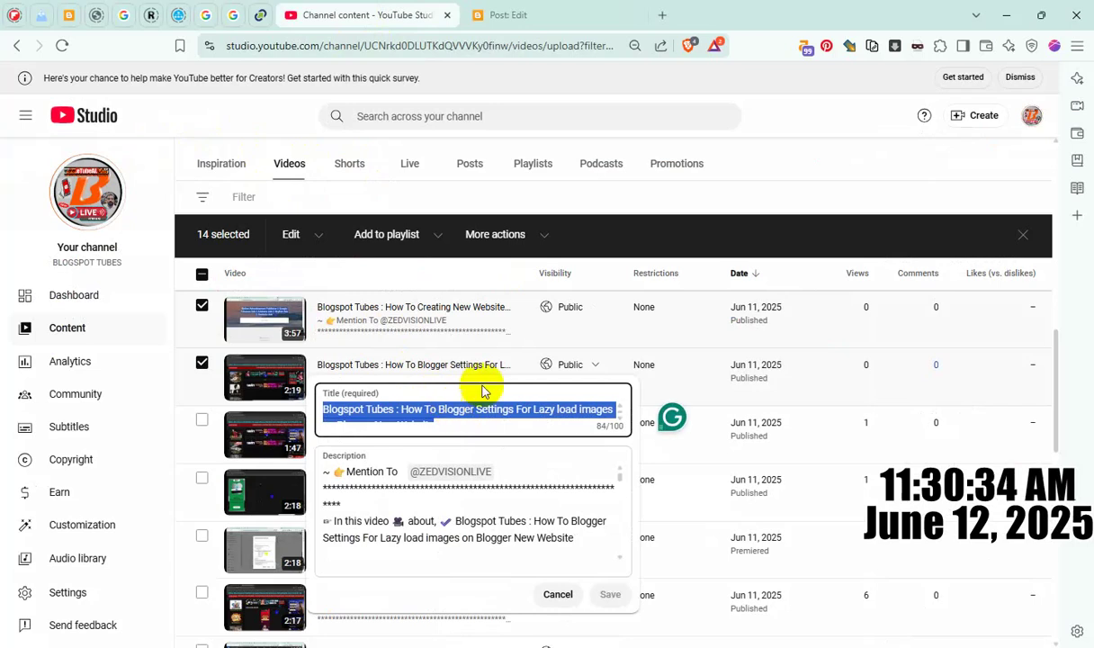
- In the Blogger post, replace the title and the TutorialHere placeholder with "Blogspot Tubes : How To Blogger Settings For Lazy load images on Blogger New Website"
left_click(503, 16)
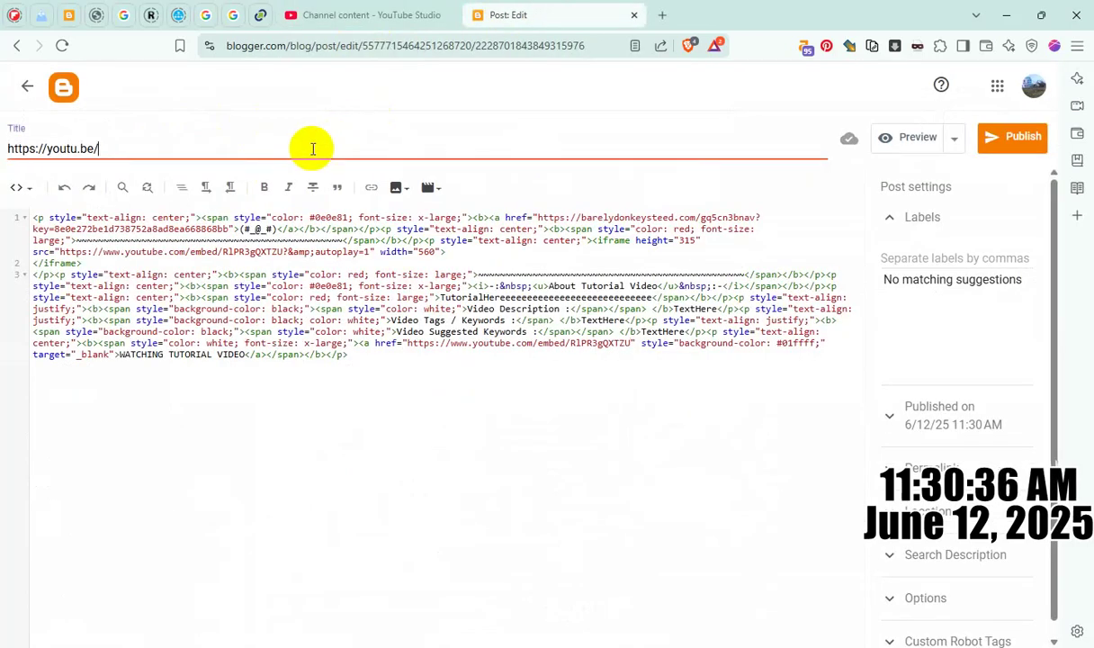
key("ctrl+a")
key("ctrl+v")
double_click(573, 295)
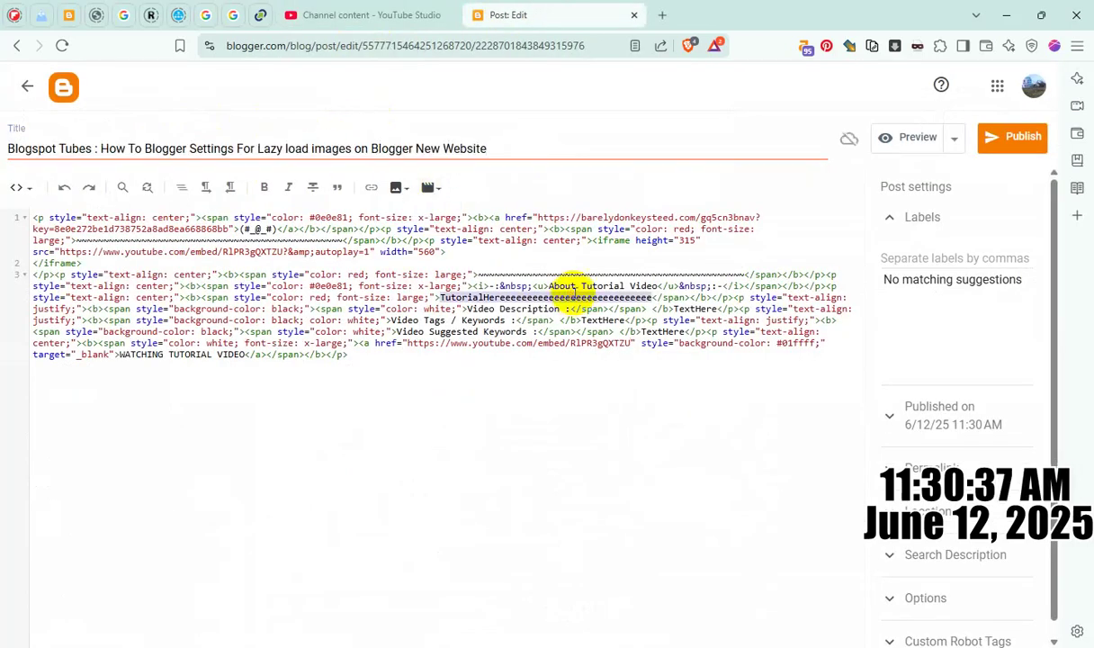
key("ctrl+v")
- Paste the copied lazy load video title as the search description and set comments to "Do not allow, hide existing"
left_click(979, 550)
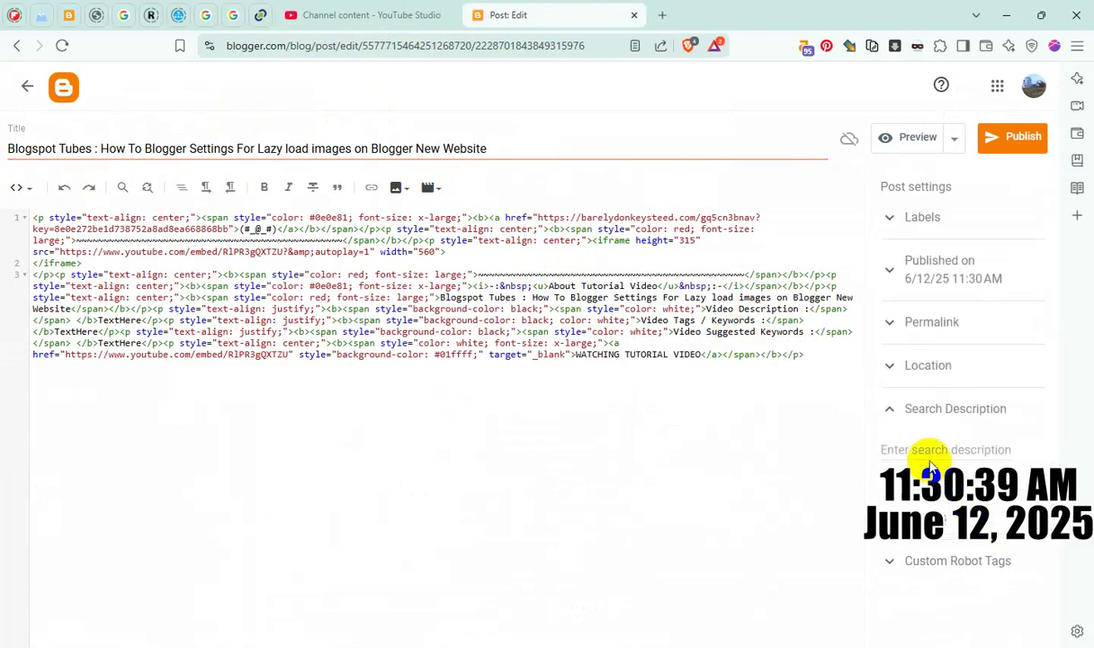
left_click(930, 442)
key("ctrl+v")
left_click(933, 589)
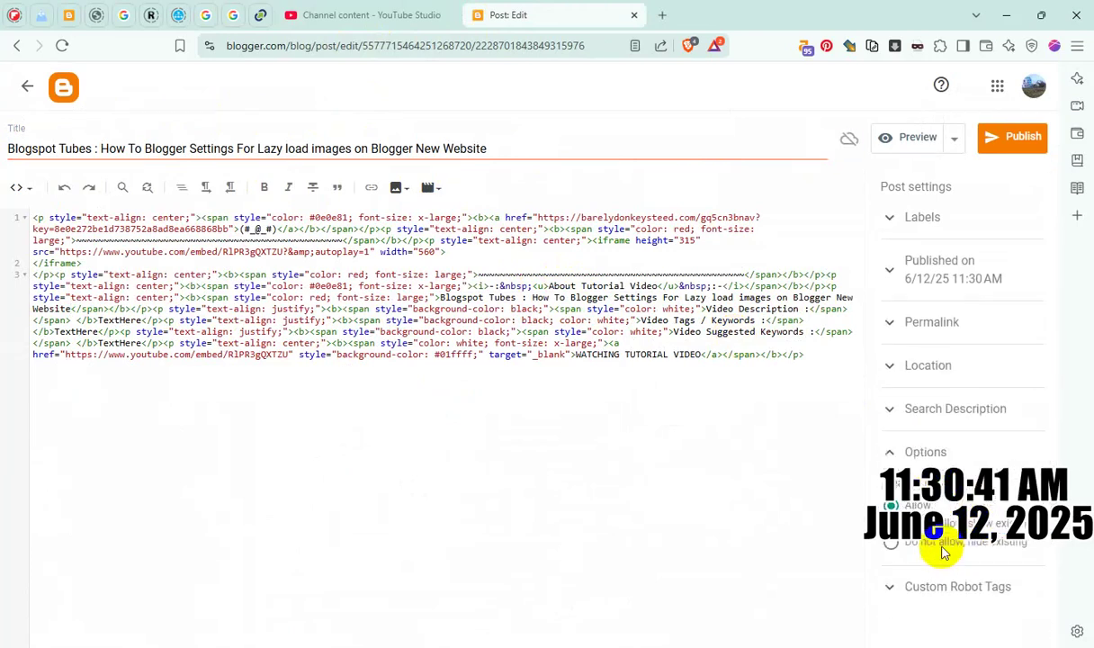
- Publish the "How To Blogger Settings For Lazy load images" post, look through its live page and close that page
left_click(1003, 139)
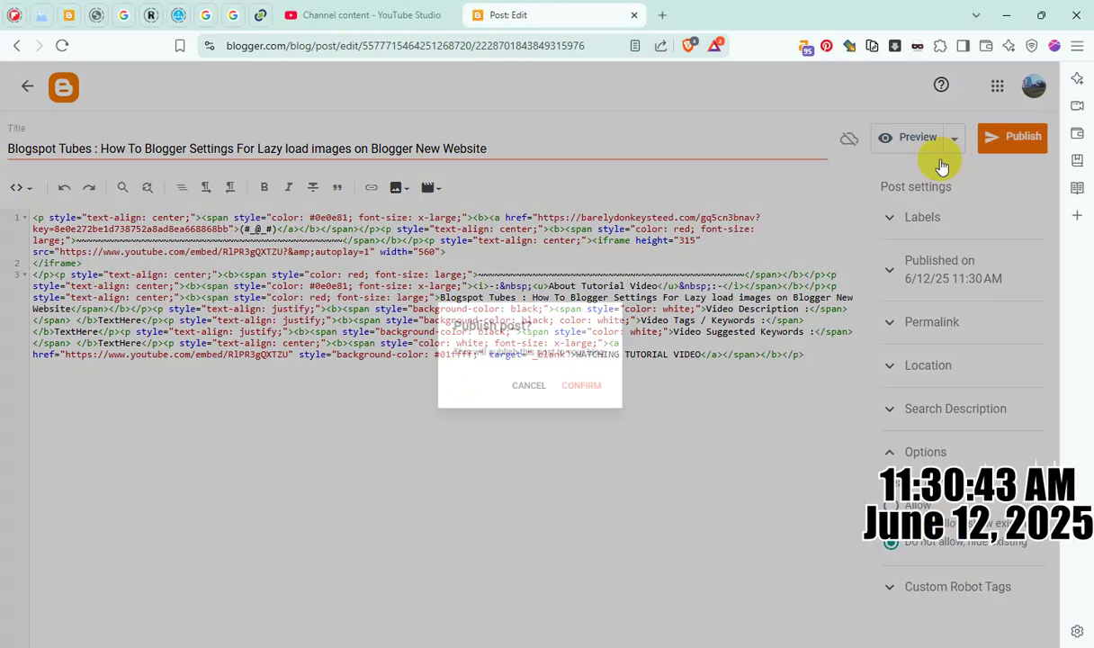
left_click(590, 390)
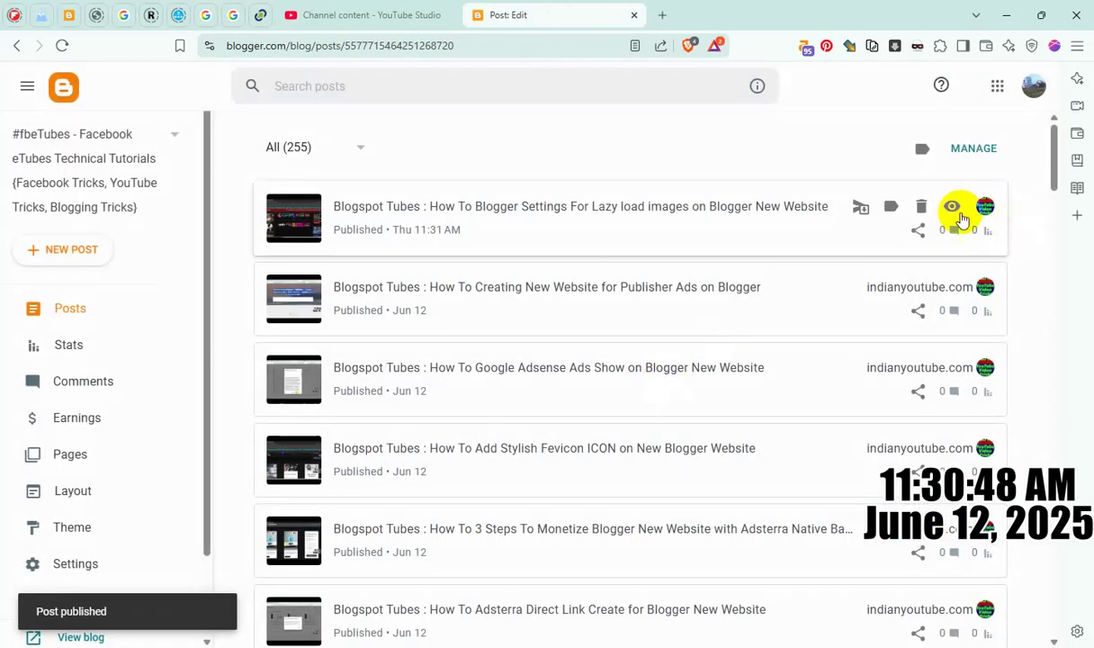
left_click(951, 208)
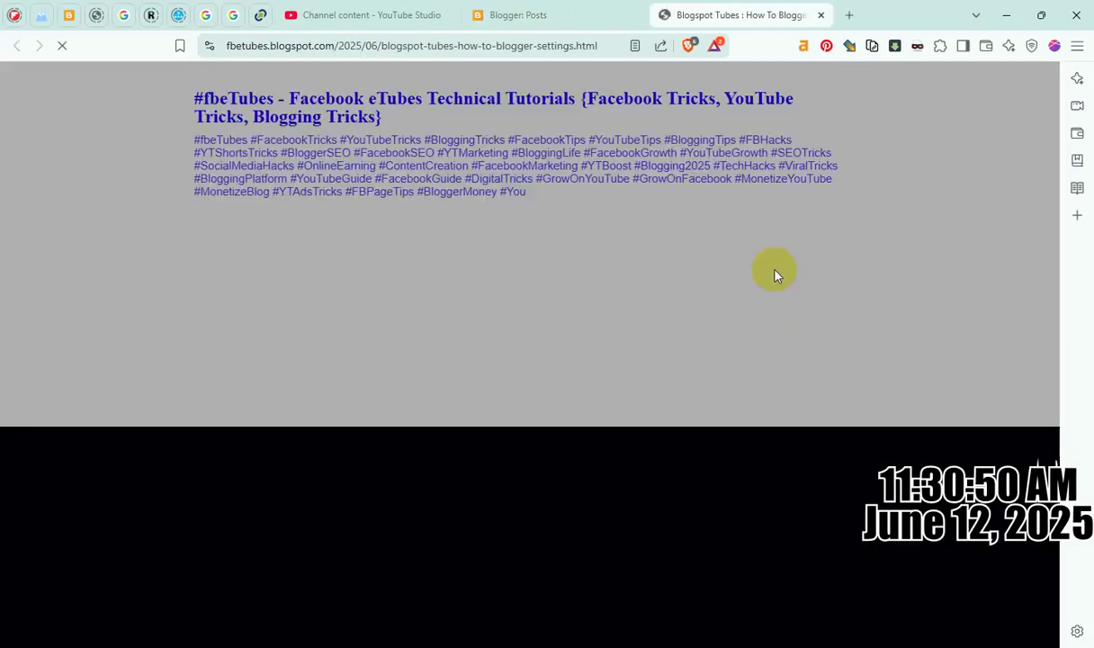
scroll(737, 385, "down", 4)
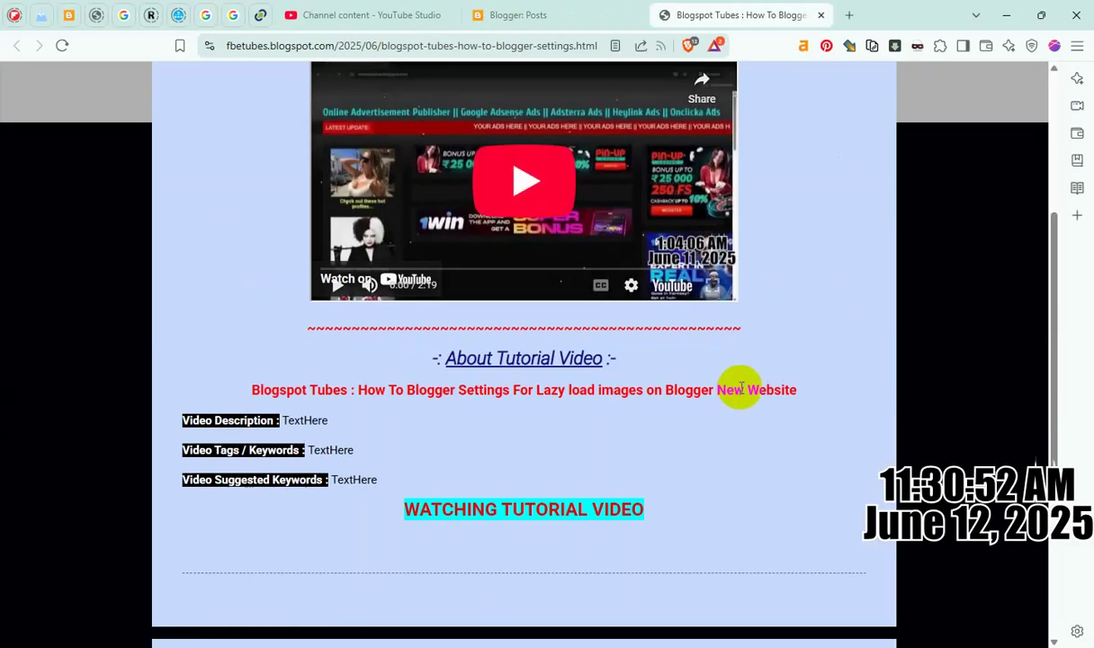
scroll(734, 383, "up", 4)
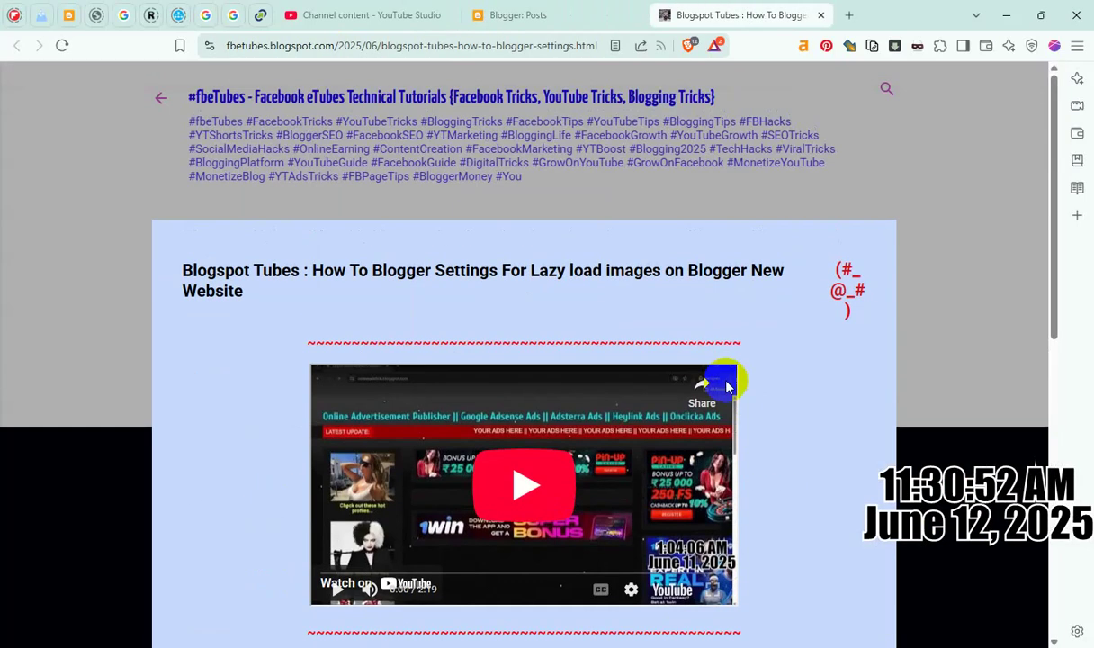
left_click(821, 15)
- In YouTube Studio, mark the "How To Start Earning Google" video as selected and copy its shareable link
left_click(341, 15)
left_click(771, 111)
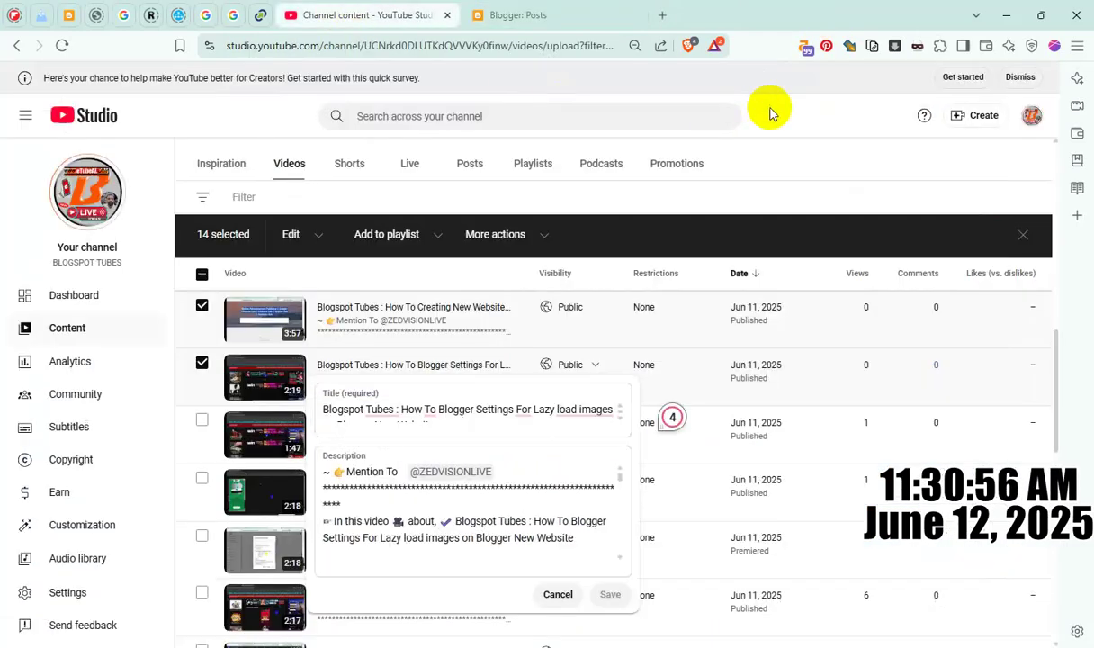
left_click(202, 423)
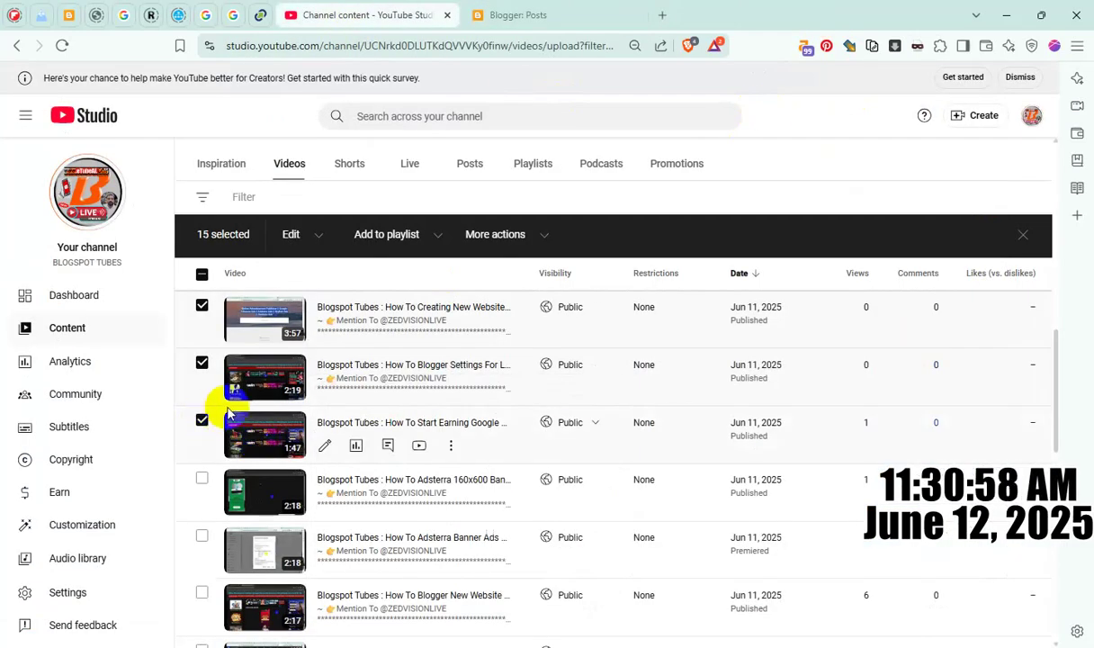
scroll(252, 413, "down", 1)
left_click(451, 371)
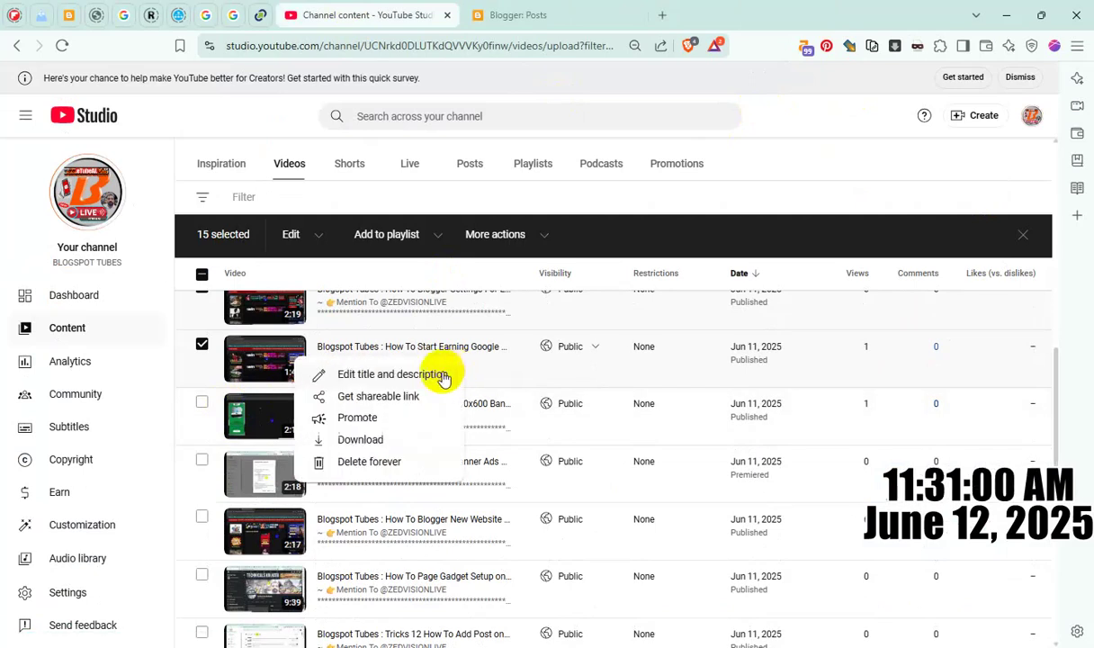
left_click(391, 401)
left_click(547, 15)
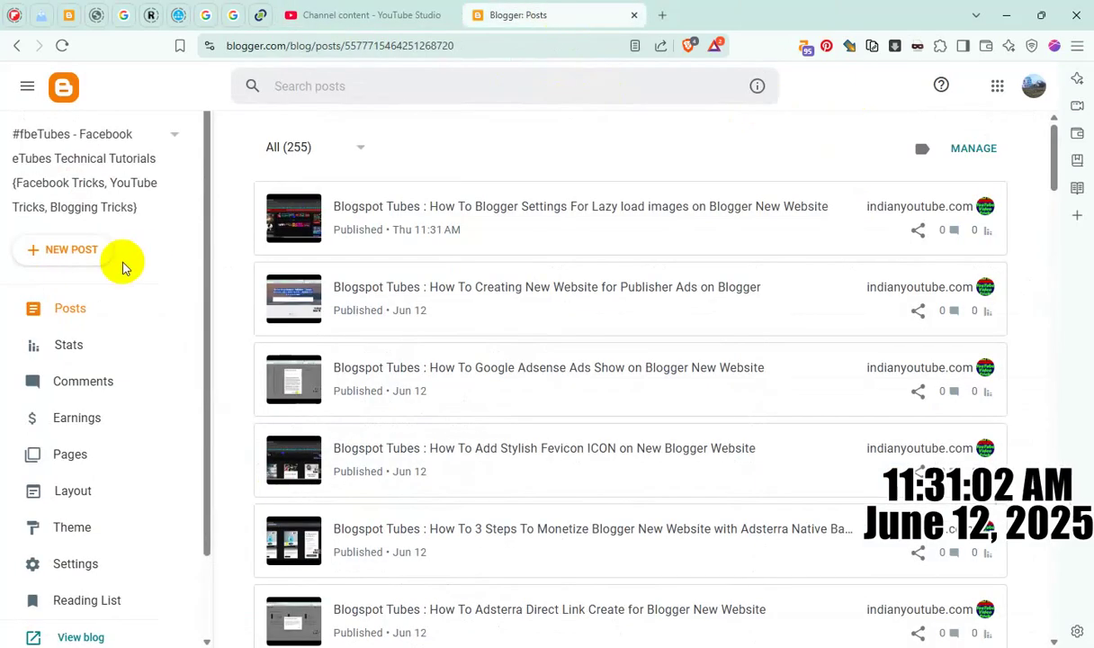
left_click(89, 252)
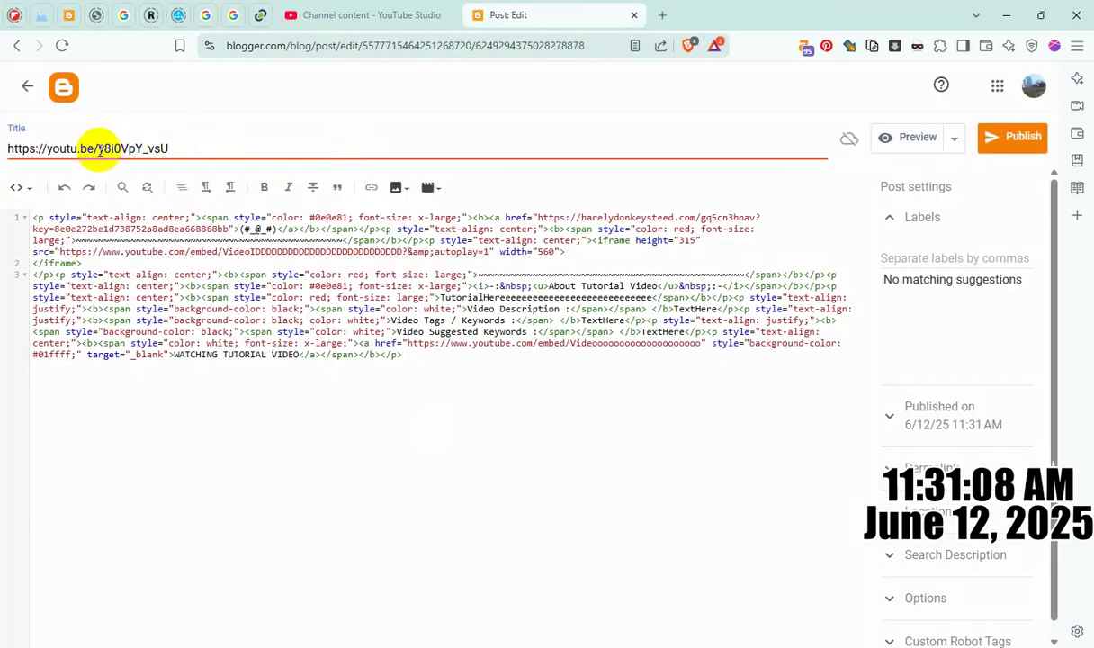
- Cut the video ID y8i0VpY_vsU from the title and paste it over the ID placeholders in both YouTube embed URLs
left_click_drag(99, 150, 258, 151)
key("ctrl+x")
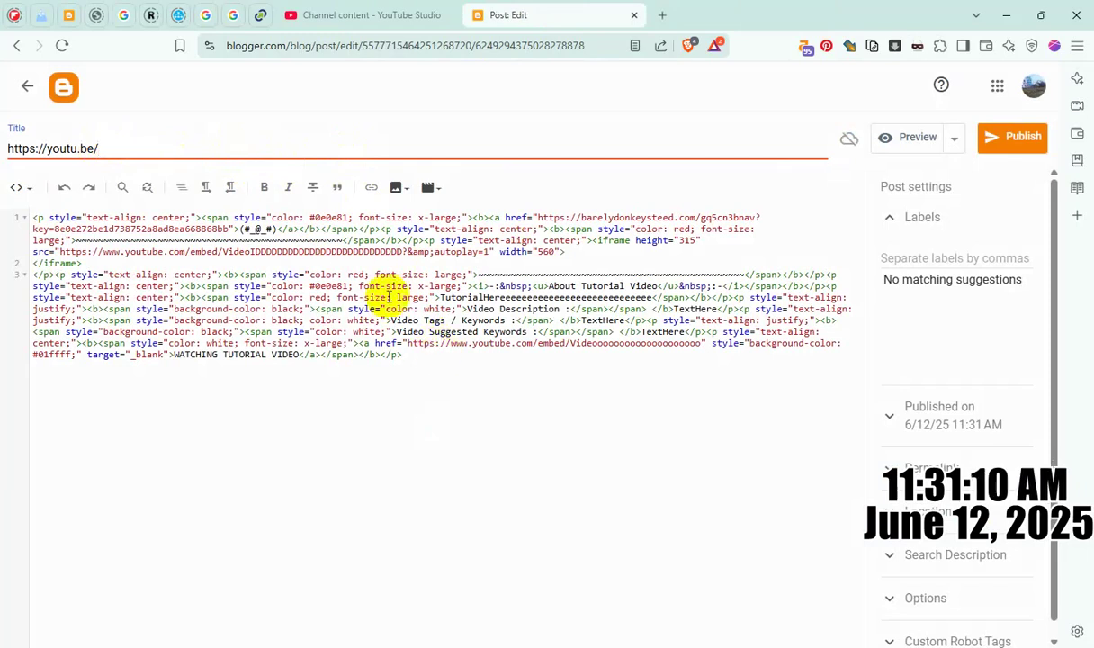
left_click_drag(222, 251, 401, 252)
key("ctrl+v")
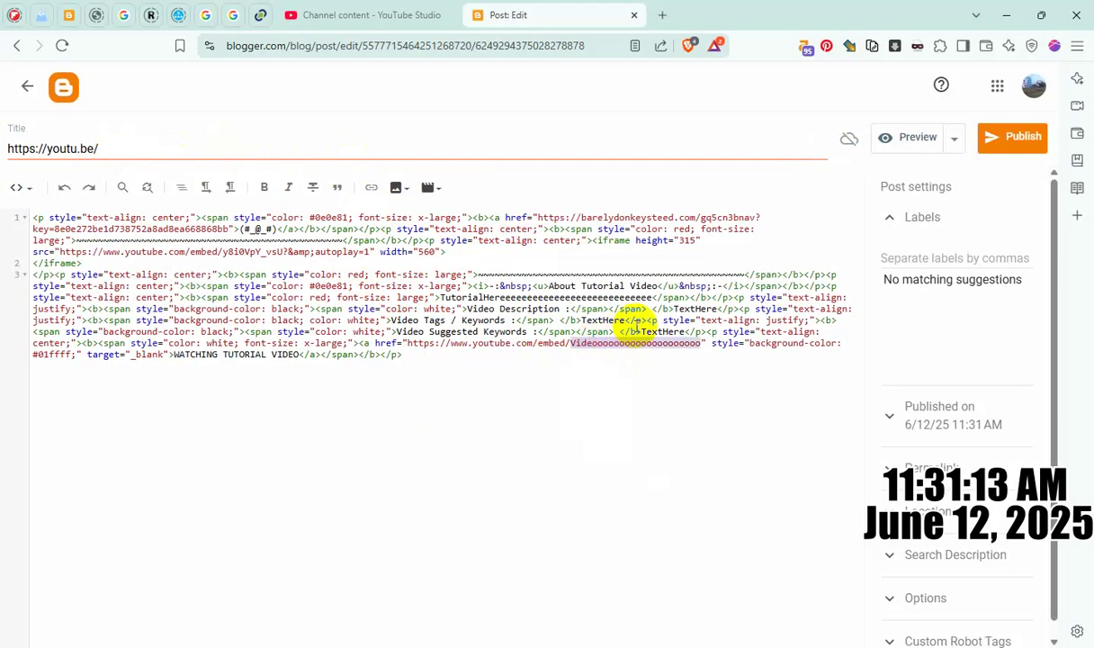
key("ctrl+v")
- Switch to YouTube Studio and copy the full title of the "How To Start Earning Google" video from its title and description editor
left_click(373, 16)
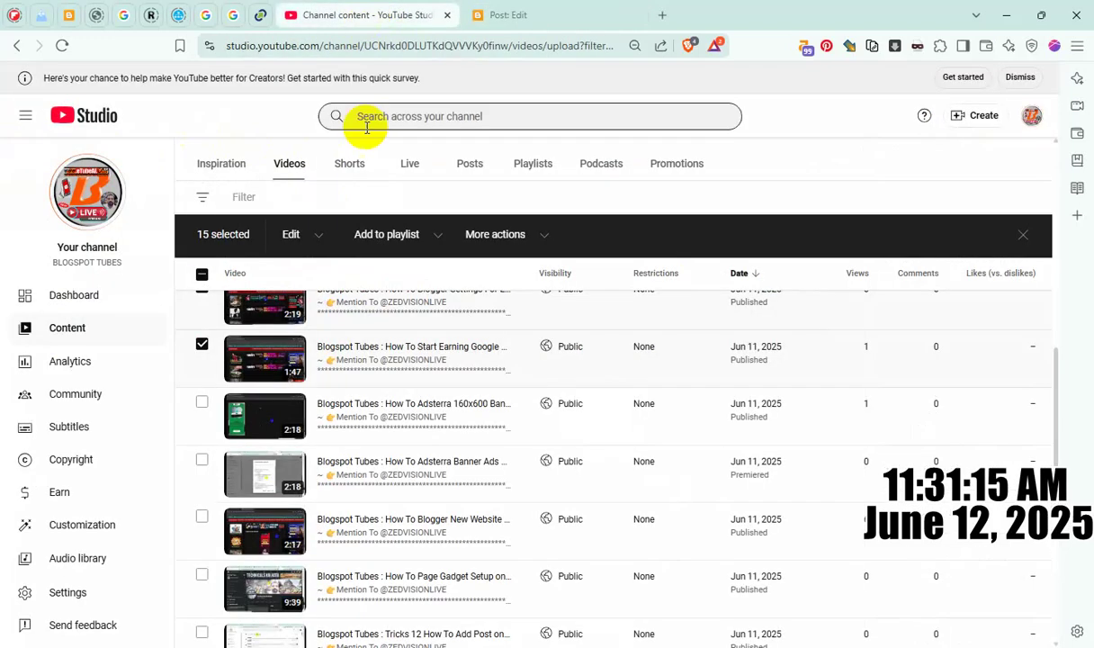
left_click(450, 369)
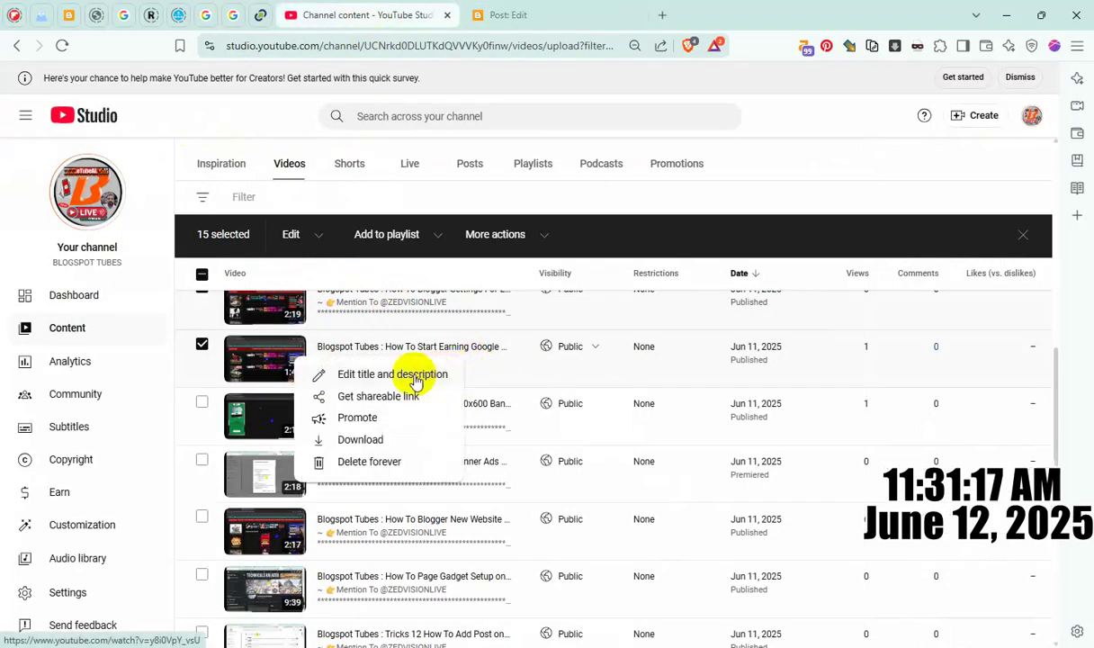
left_click(415, 376)
triple_click(487, 389)
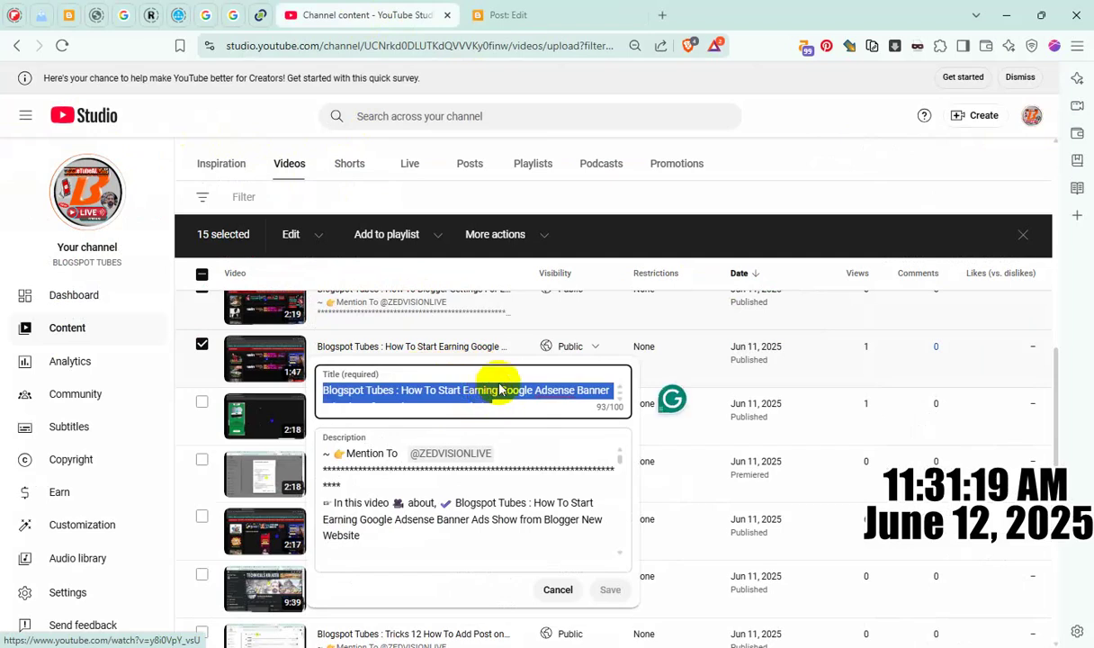
- Switch to Blogger and replace the post title and TutorialHere placeholder with "Blogspot Tubes : How To Start Earning Google Adsense Banner Ads Show from Blogger New Website"
left_click(511, 16)
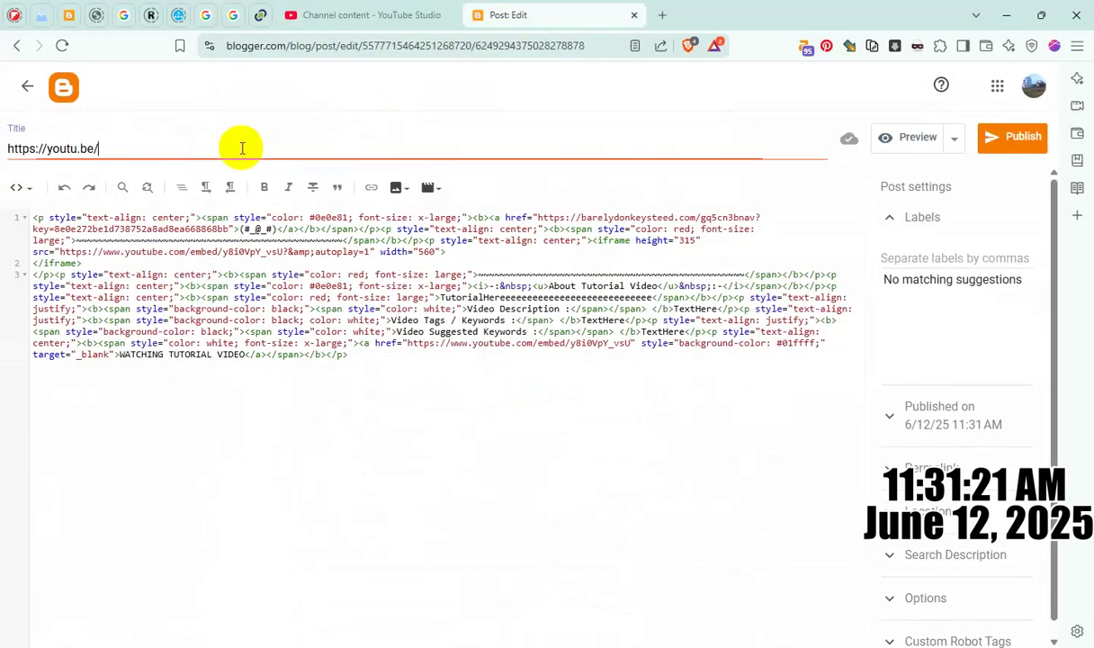
triple_click(242, 149)
key("ctrl+v")
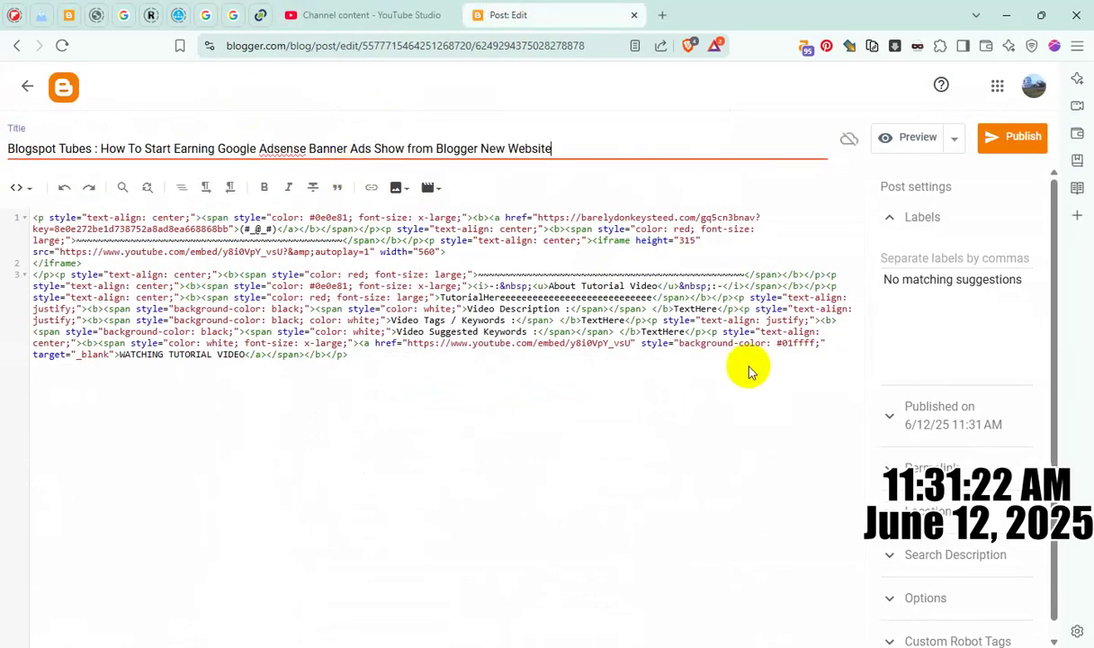
double_click(593, 296)
key("ctrl+v")
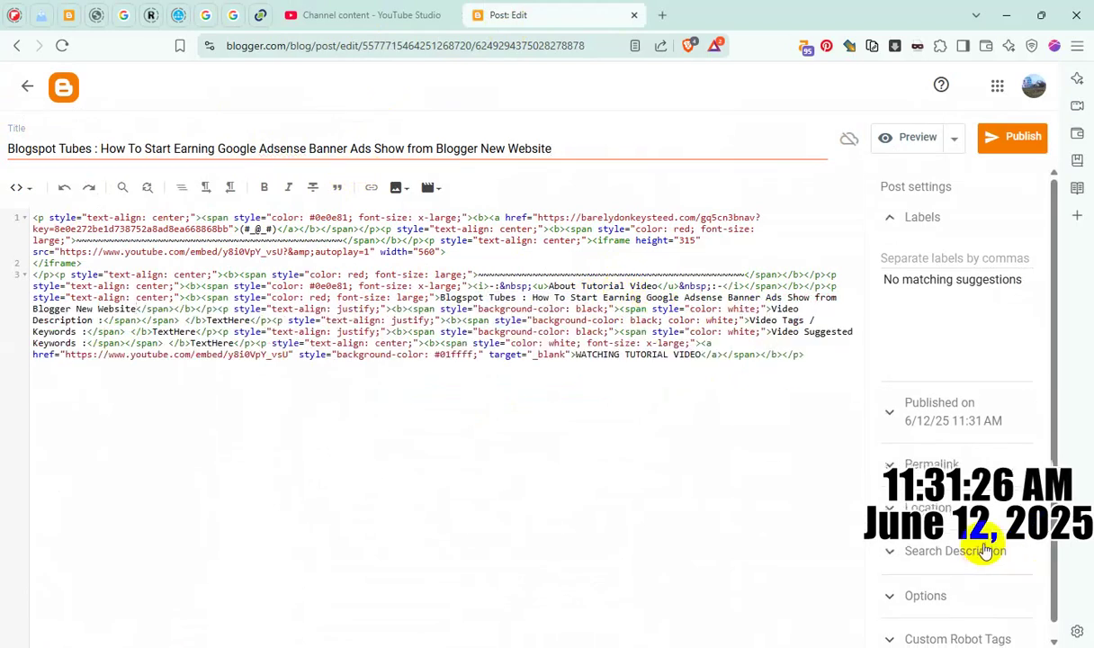
- Paste the copied video title as the post's search description and expand the reader comment options
left_click(985, 550)
key("ctrl+v")
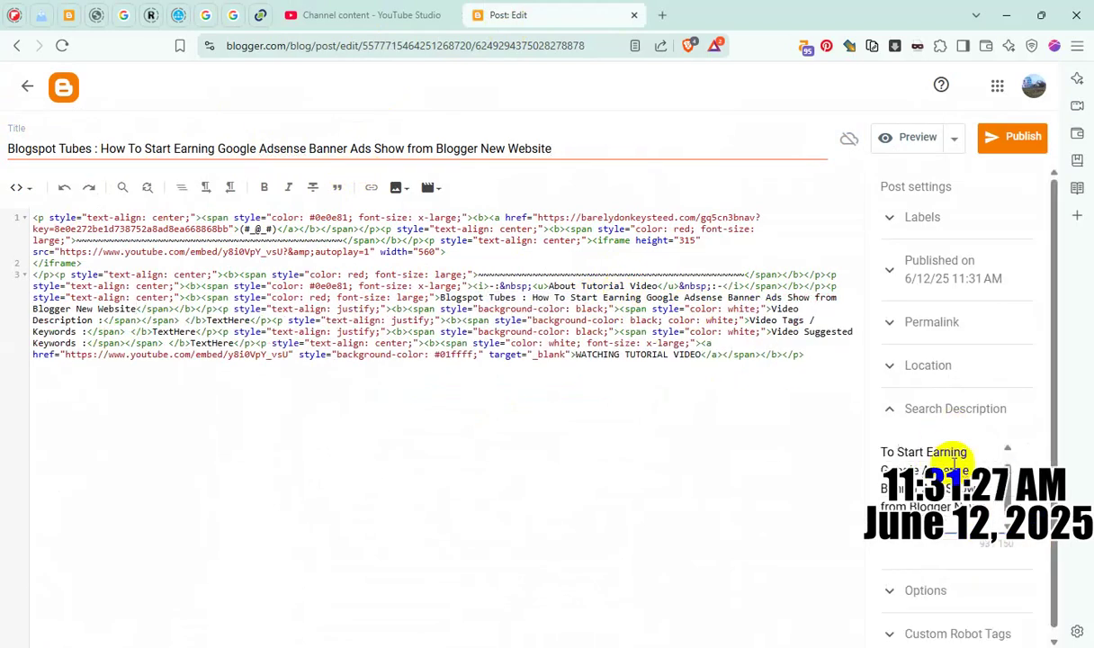
left_click(938, 586)
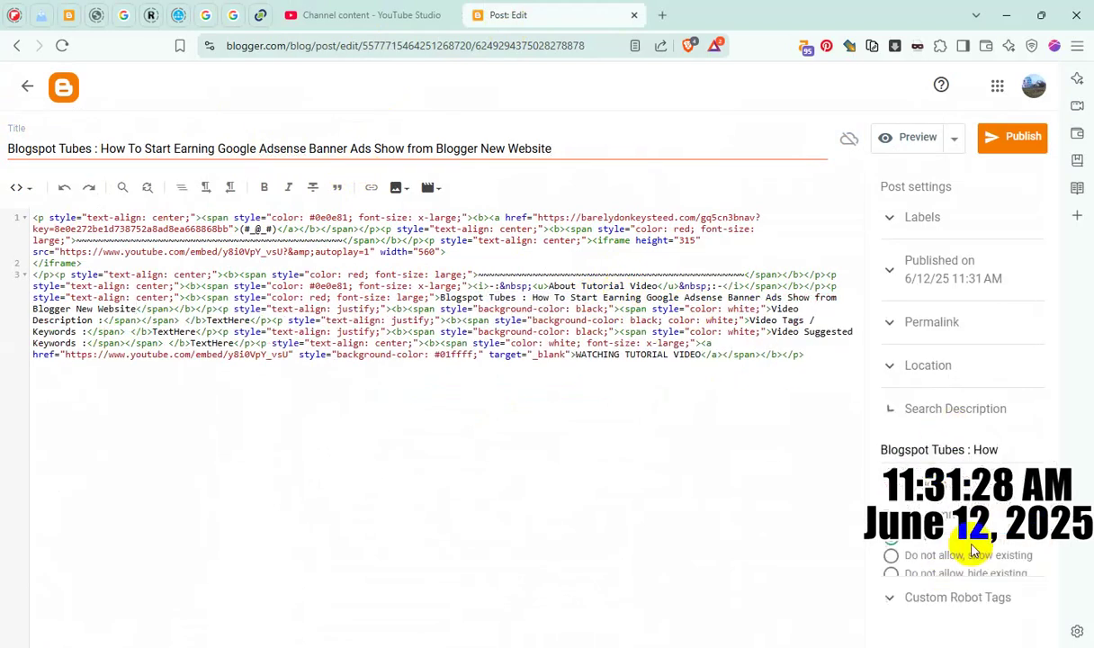
- Publish the "How To Start Earning Google Adsense Banner Ads" post, look through its live page and close that page
left_click(1000, 142)
left_click(604, 393)
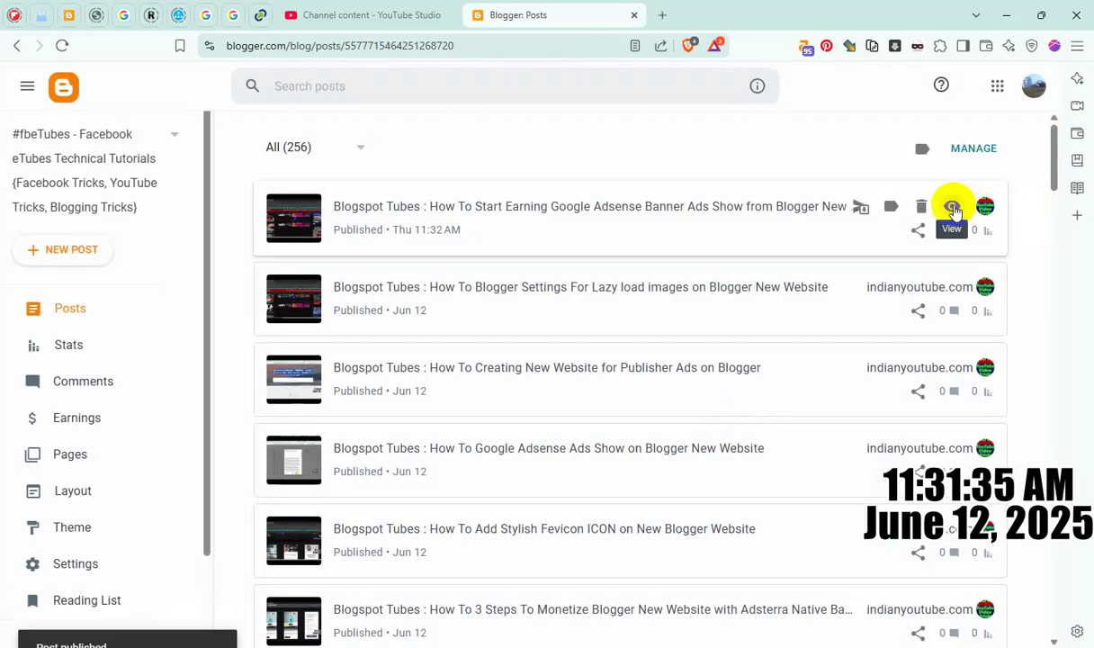
left_click(954, 209)
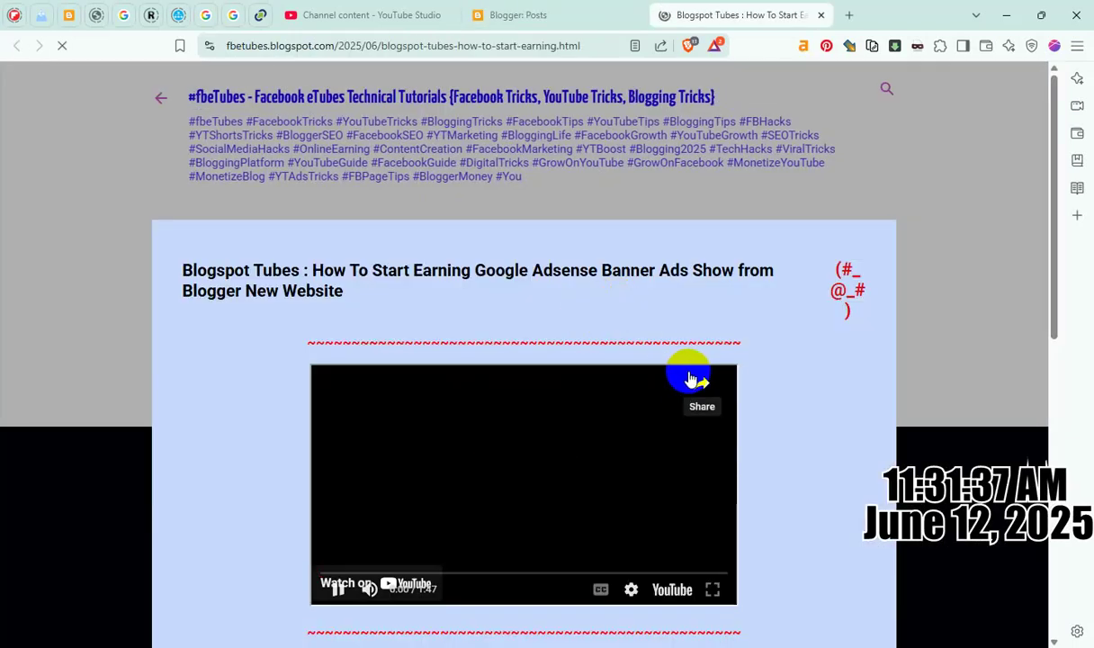
scroll(704, 378, "down", 5)
scroll(703, 378, "up", 5)
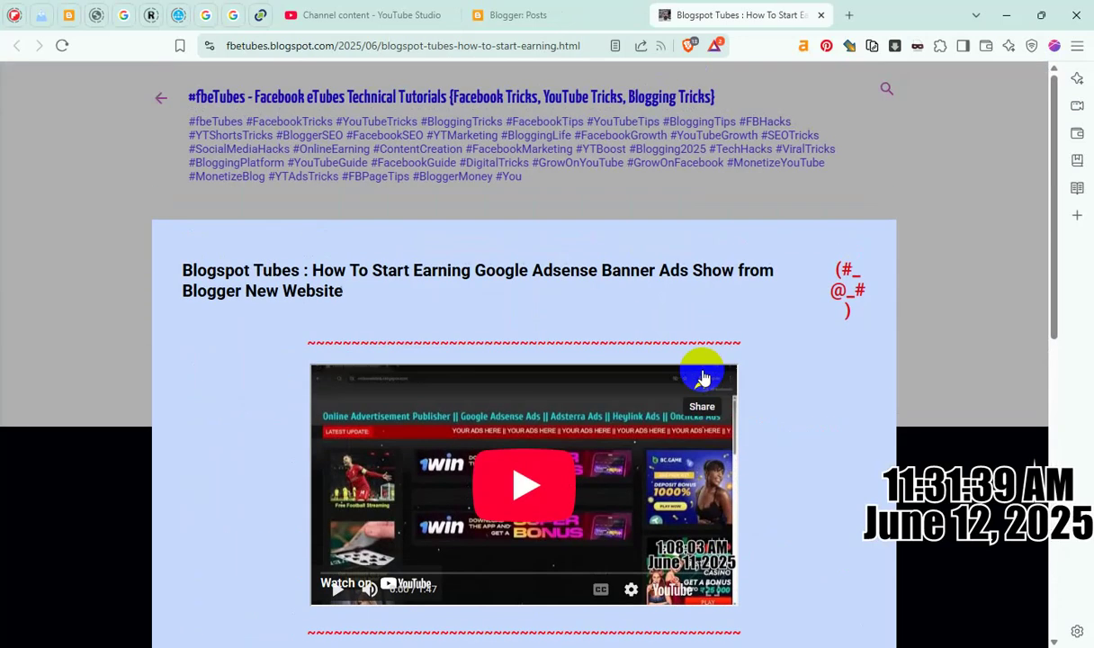
left_click(820, 15)
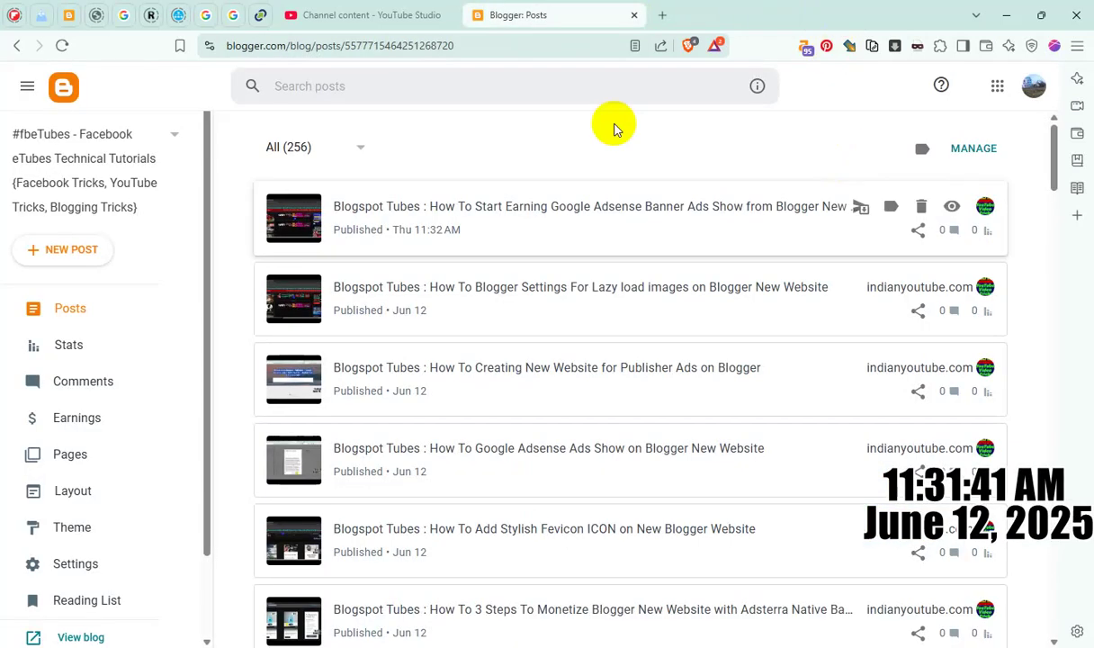
- In YouTube Studio, mark the "How To Adsterra 160x600" video as selected and copy its shareable link
left_click(328, 15)
left_click(802, 120)
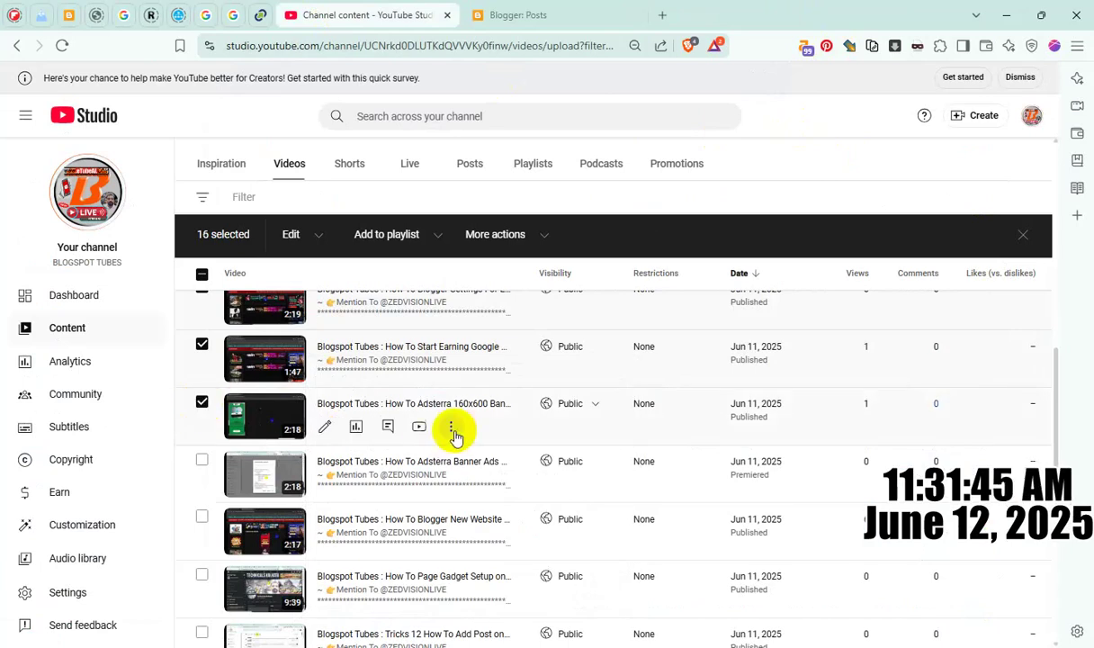
left_click(450, 430)
left_click(390, 451)
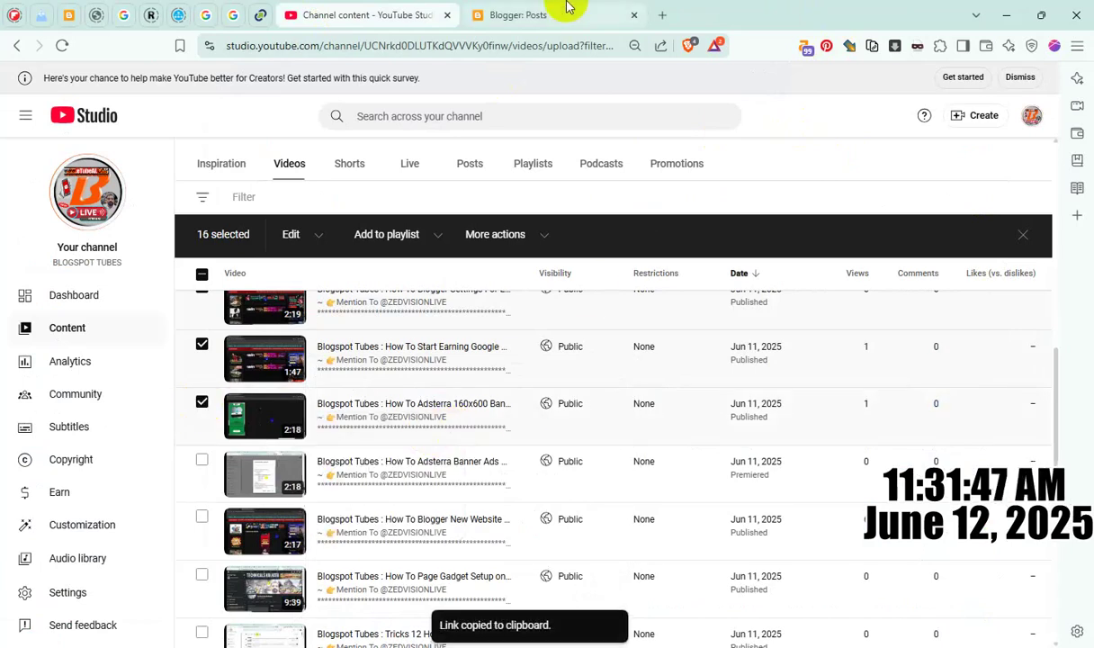
left_click(530, 16)
left_click(80, 257)
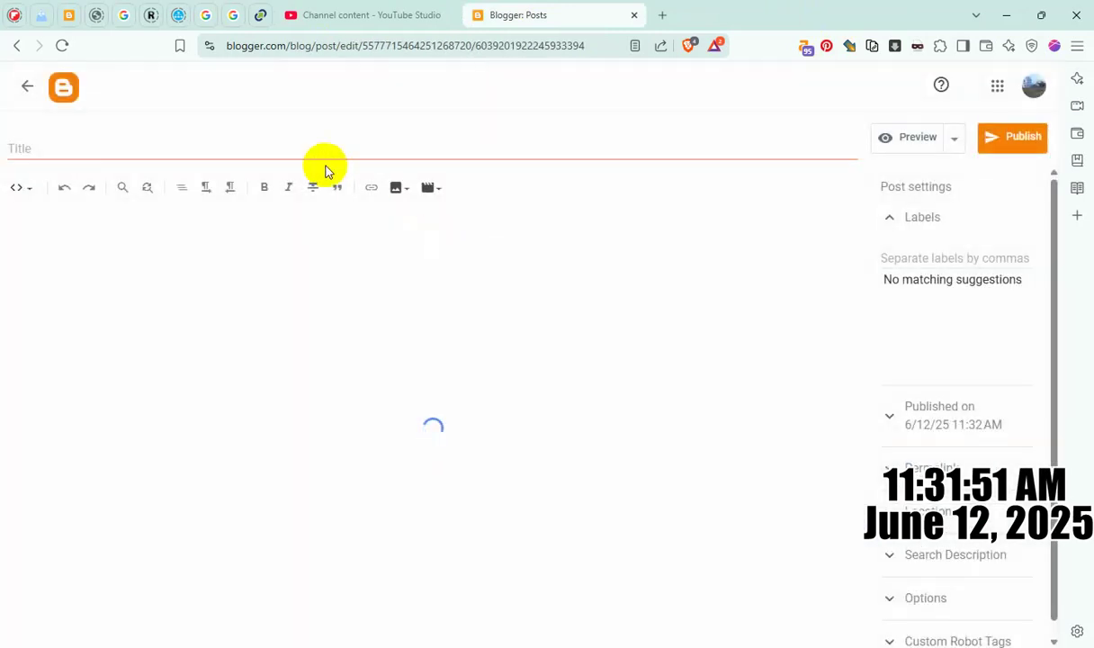
left_click(237, 152)
key("ctrl+v")
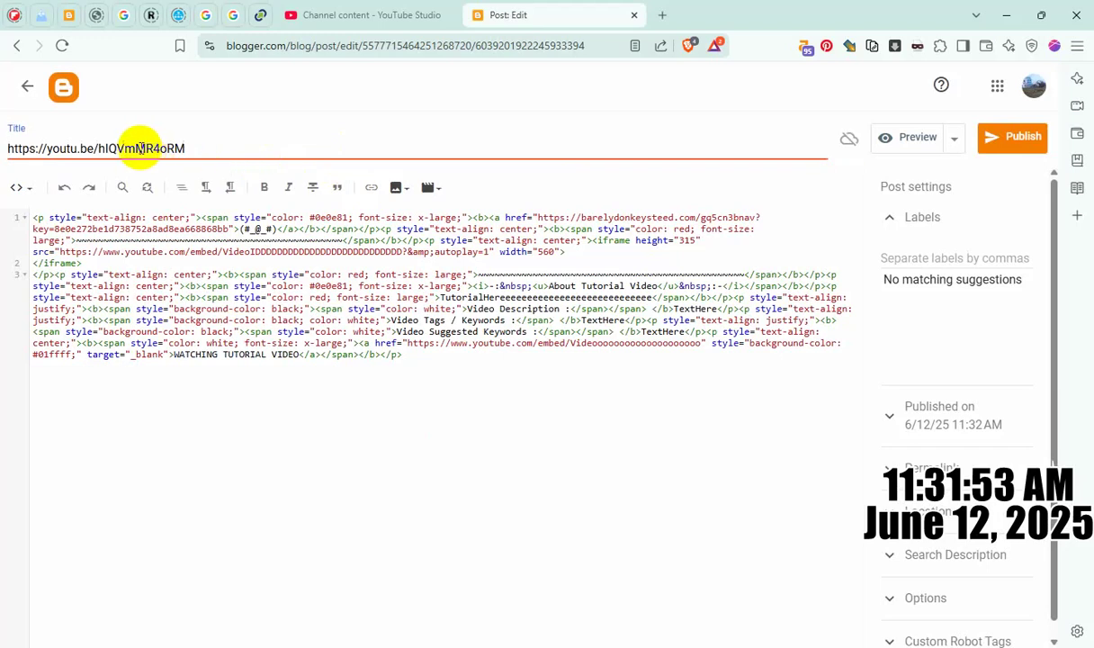
- Cut the video ID hIQVmMR4oRM from the title and paste it over the ID placeholders in both YouTube embed URLs
key("ctrl+x")
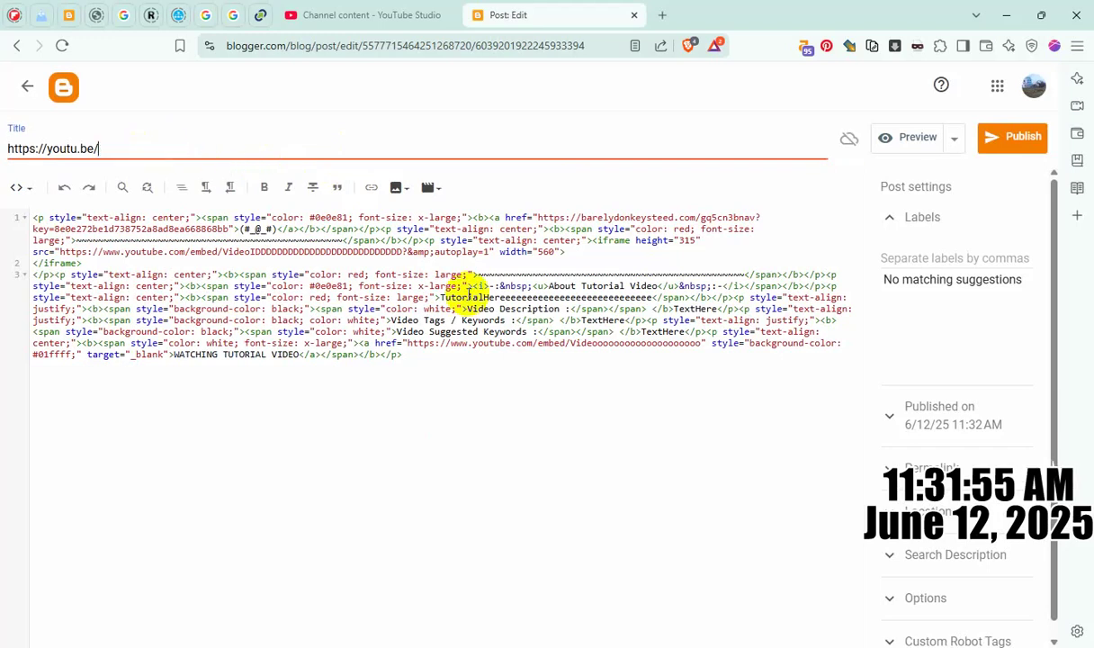
double_click(363, 253)
key("ctrl+v")
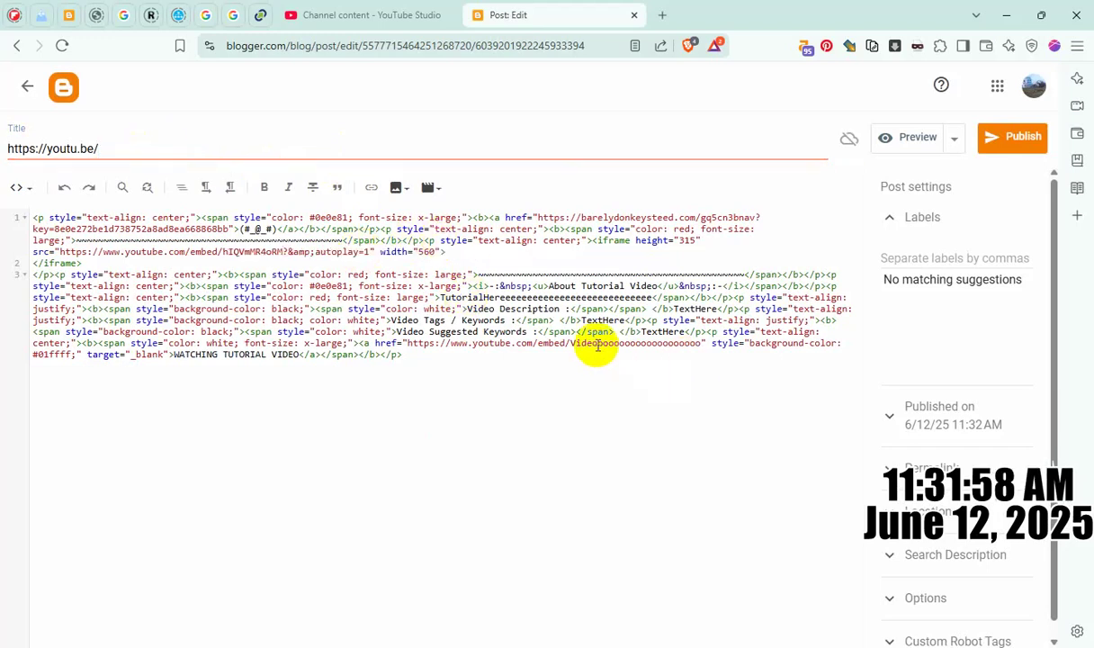
key("ctrl+v")
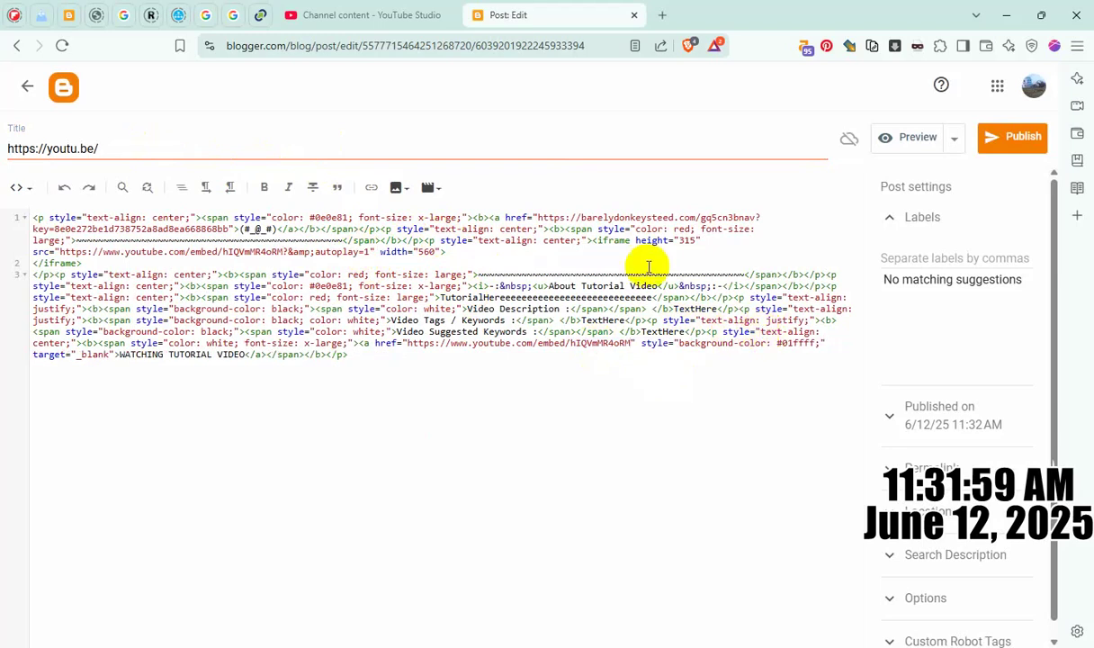
- Switch to YouTube Studio and copy the full title of the "How To Adsterra 160x600" video from its title and description editor
left_click(351, 18)
scroll(466, 390, "down", 1)
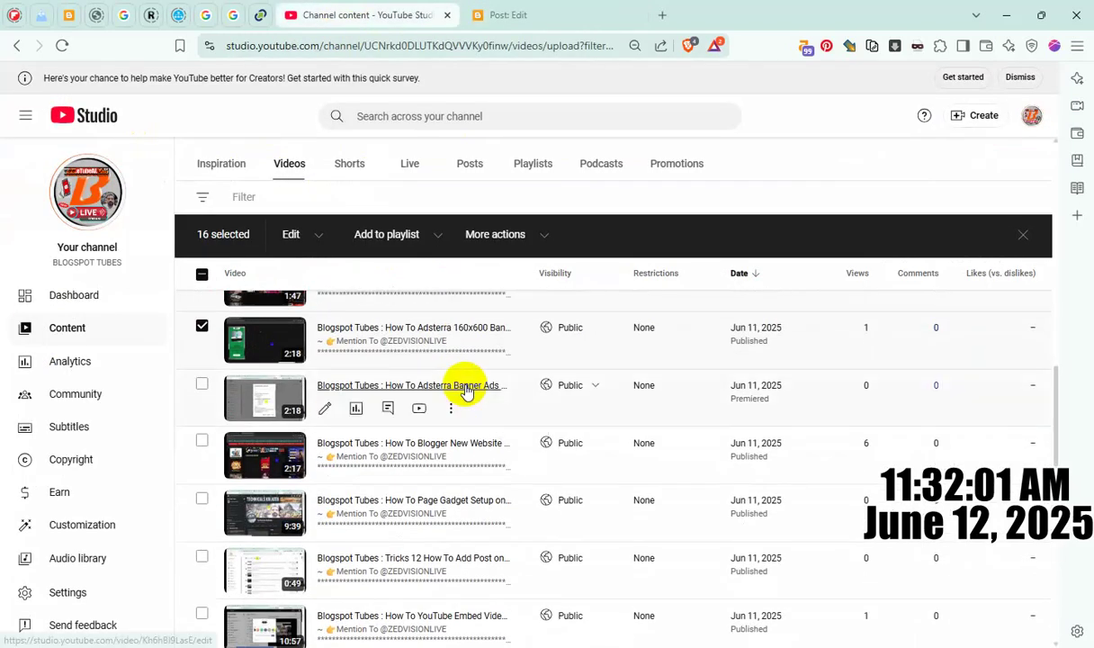
left_click(446, 354)
left_click(440, 360)
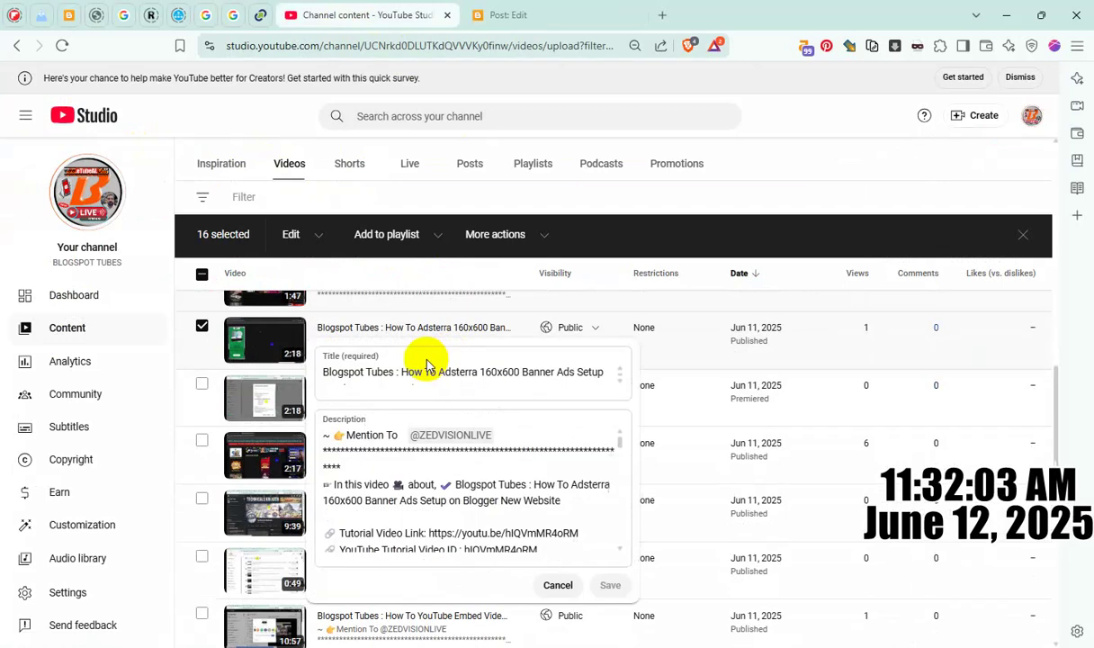
triple_click(457, 368)
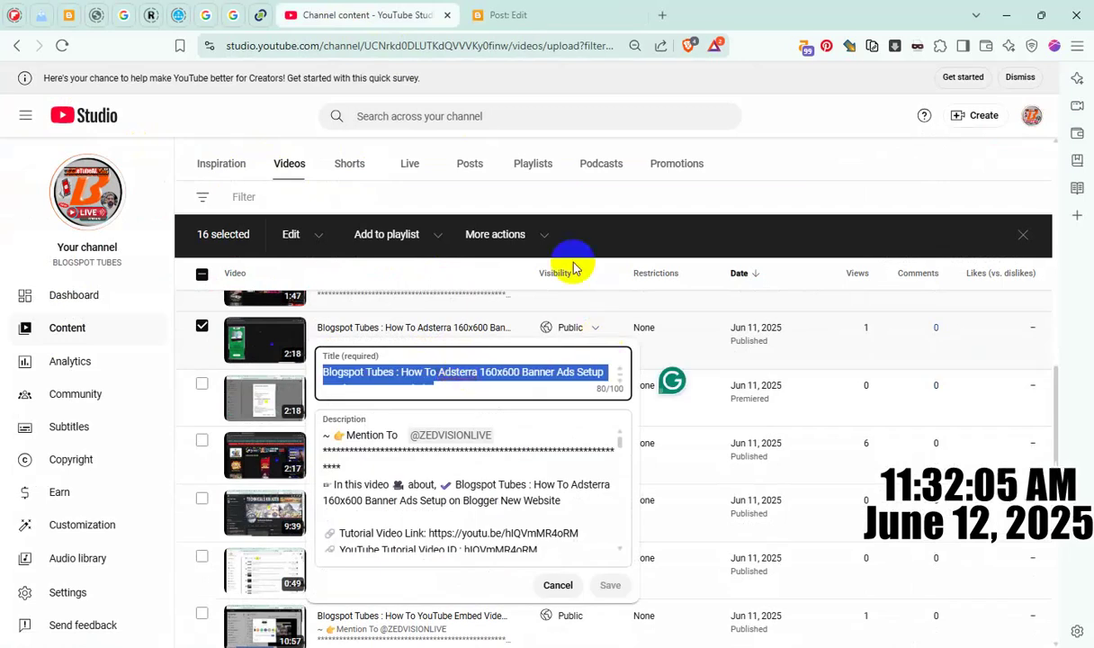
- Switch to Blogger and replace the post title and TutorialHere placeholder with "Blogspot Tubes : How To Adsterra 160x600 Banner Ads Setup on Blogger New Website"
left_click(508, 15)
left_click(330, 147)
key("ctrl+a")
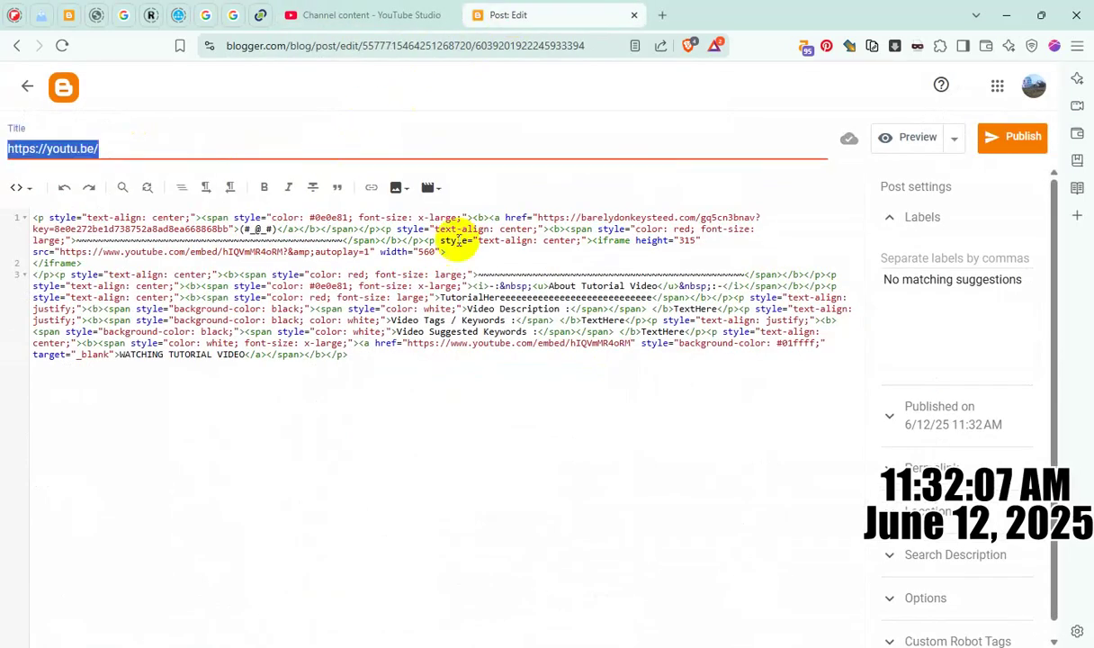
key("ctrl+v")
left_click_drag(439, 296, 580, 298)
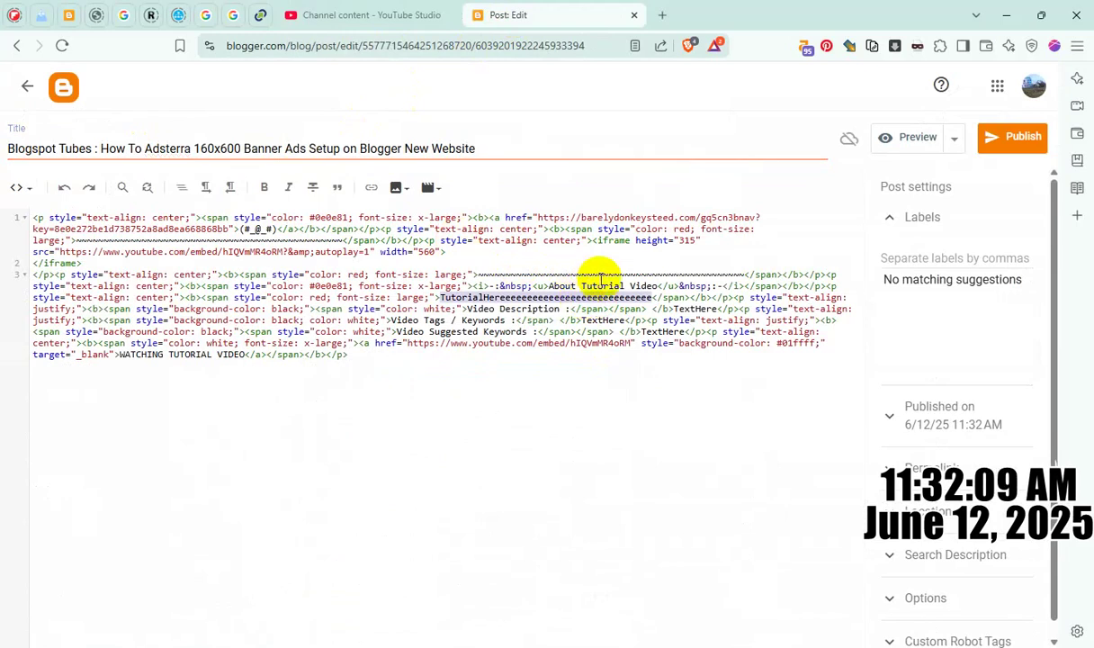
key("ctrl+v")
- Paste the copied title as the post's search description and set reader comments to "Do not allow, hide existing"
left_click(953, 555)
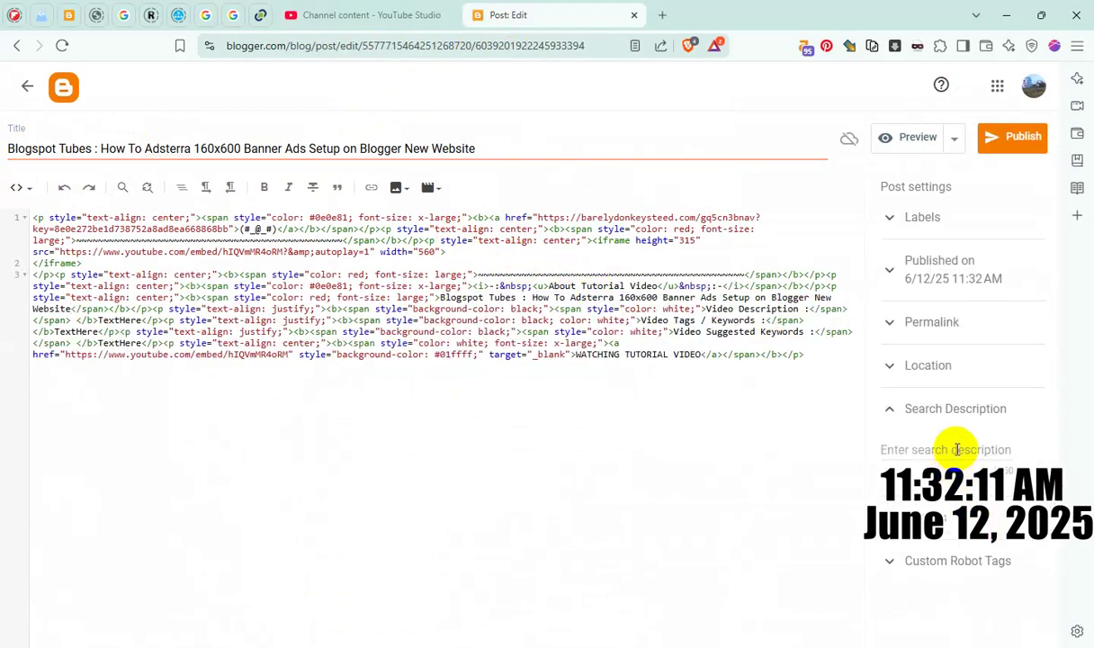
left_click(956, 449)
key("ctrl+v")
left_click(935, 570)
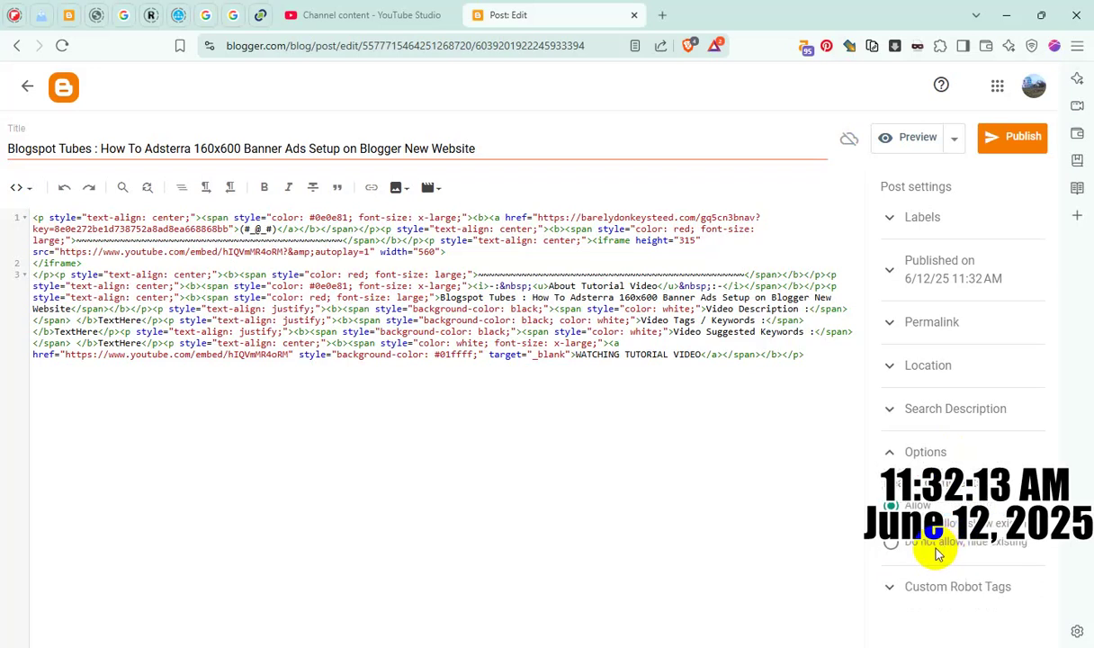
left_click(935, 545)
- Publish the "How To Adsterra 160x600 Banner Ads Setup" post, look through its live page and close that page
left_click(1010, 138)
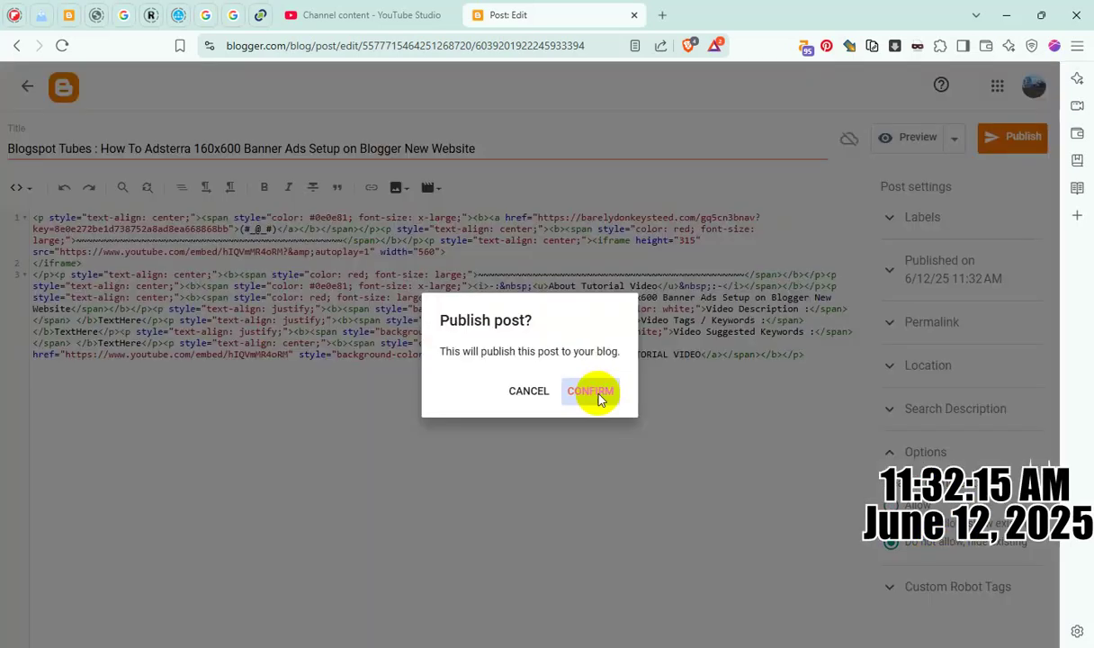
left_click(592, 391)
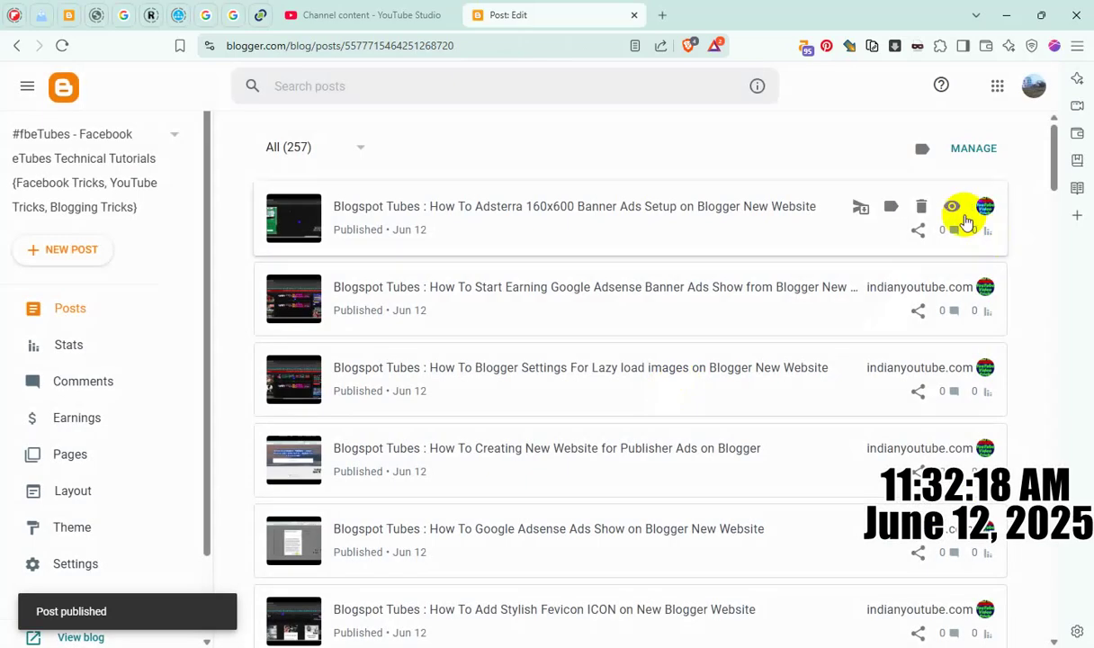
left_click(952, 208)
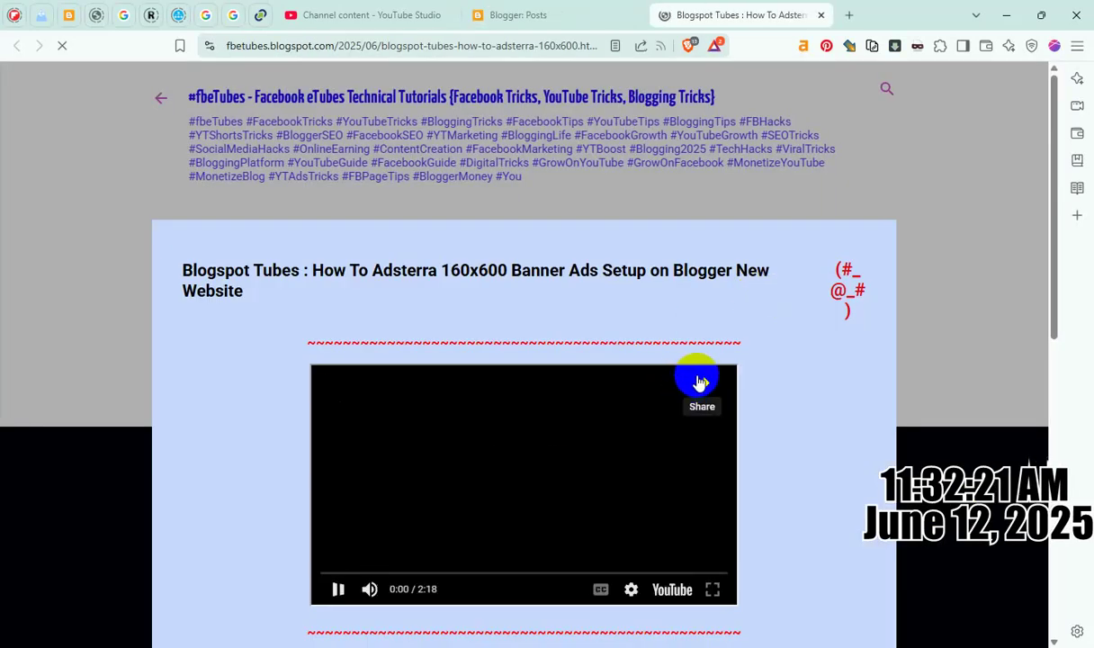
scroll(696, 374, "down", 3)
scroll(700, 381, "up", 3)
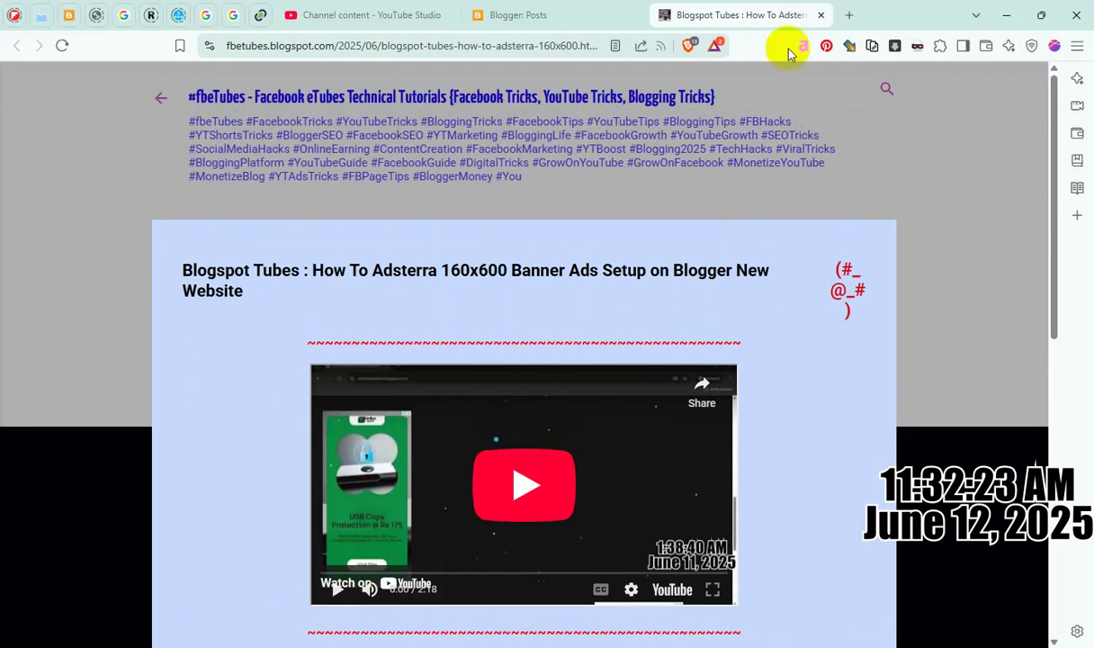
left_click(821, 15)
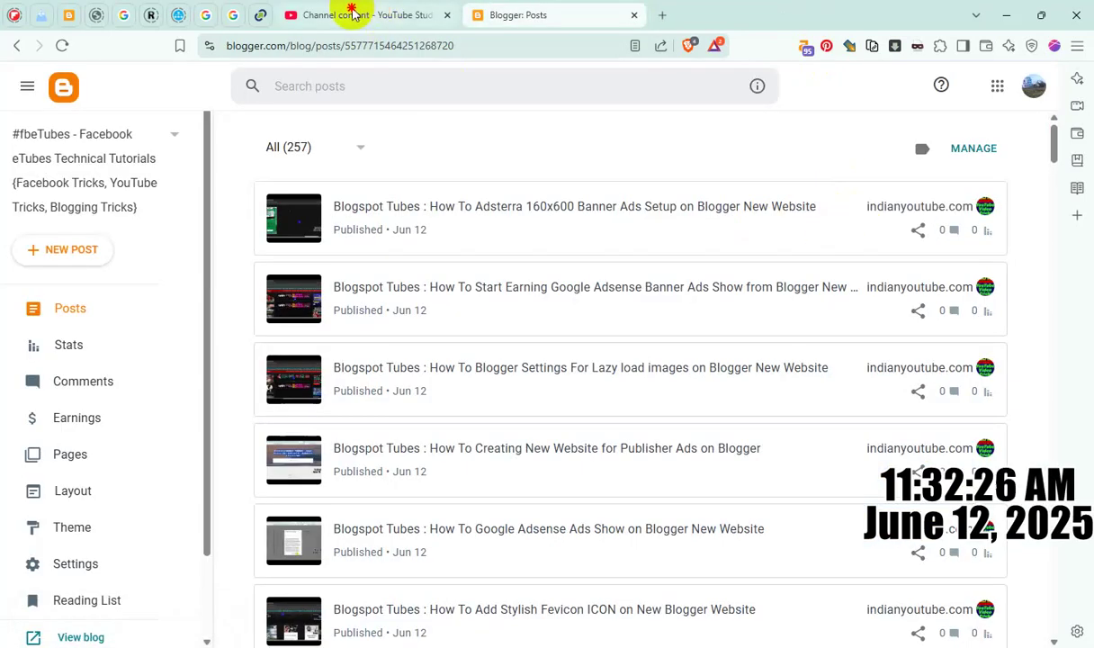
- In YouTube Studio, mark the "How To Adsterra Banner Ads" video as selected and copy its shareable link
left_click(352, 15)
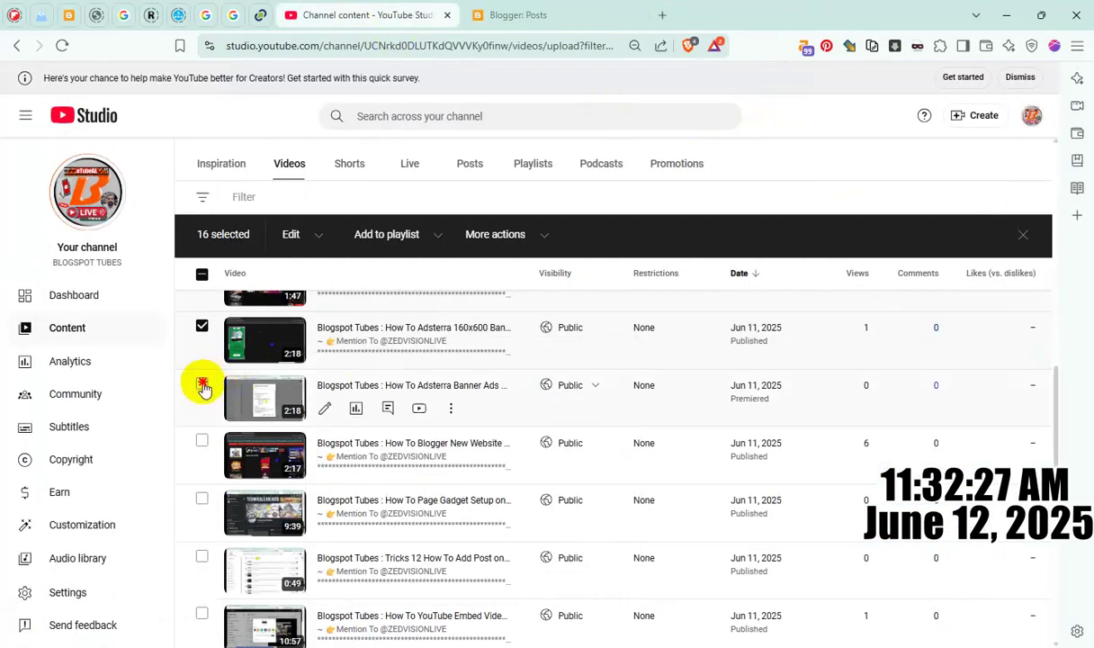
left_click(450, 409)
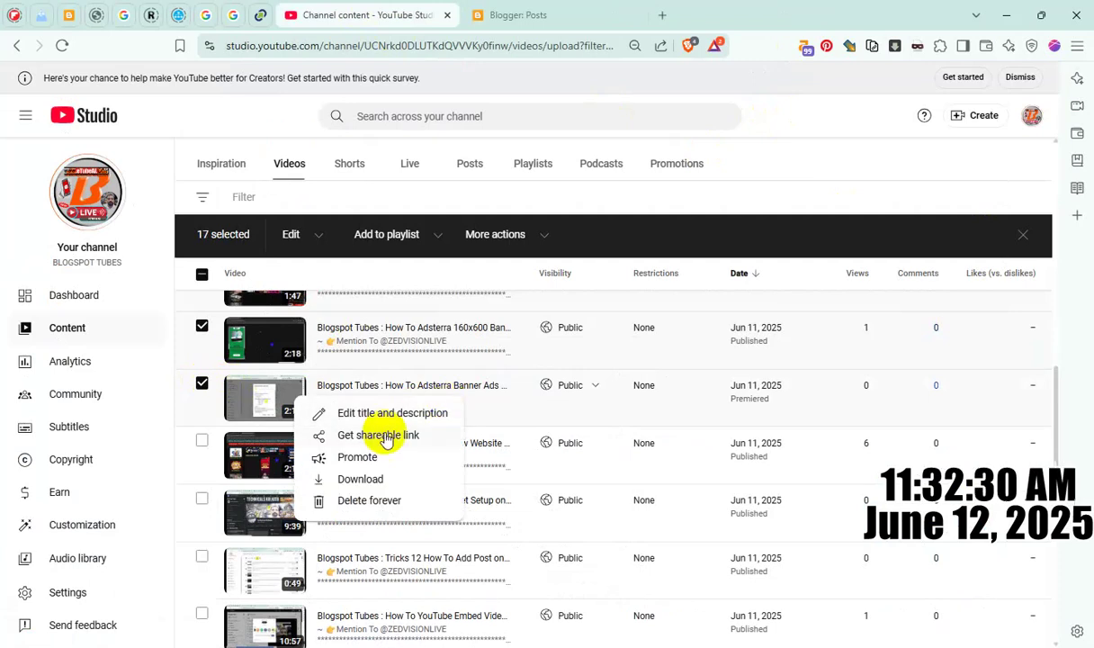
left_click(384, 430)
- Switch to Blogger, start a new post and replace both video ID placeholders in its HTML with Kh6hBI9LasE from the copied link
left_click(540, 18)
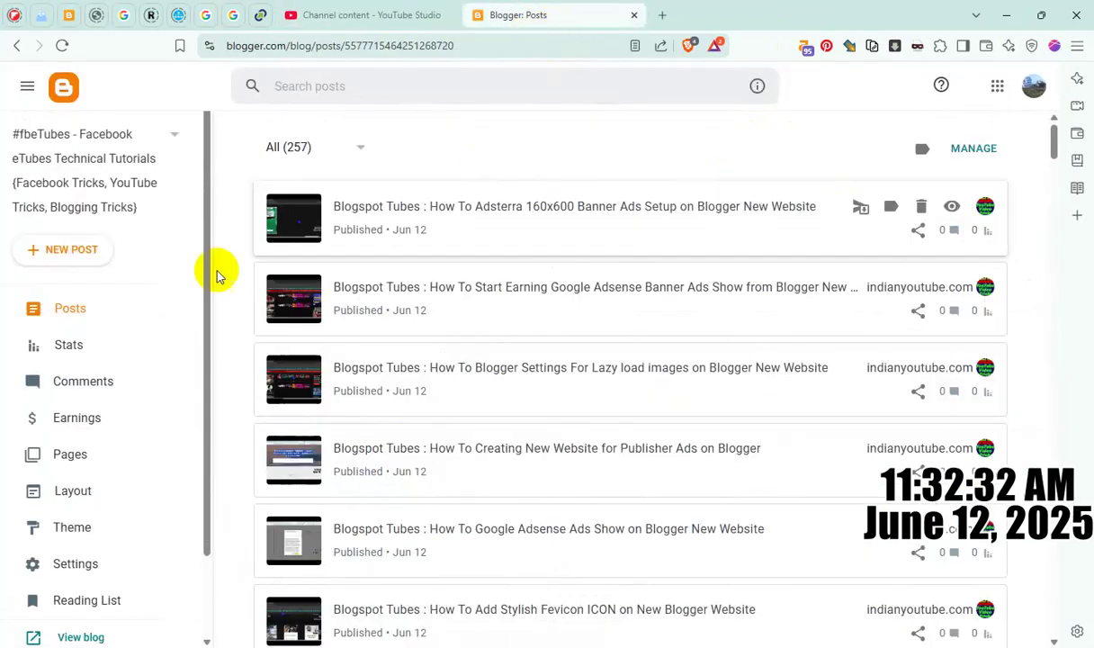
left_click(67, 247)
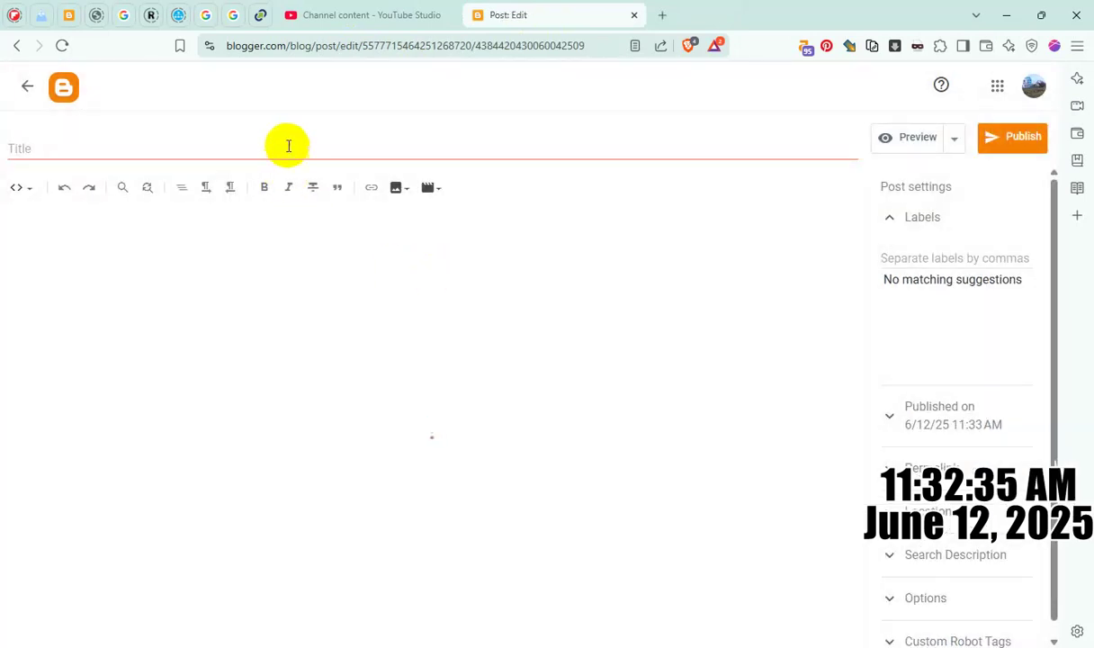
left_click(288, 146)
key("ctrl+v")
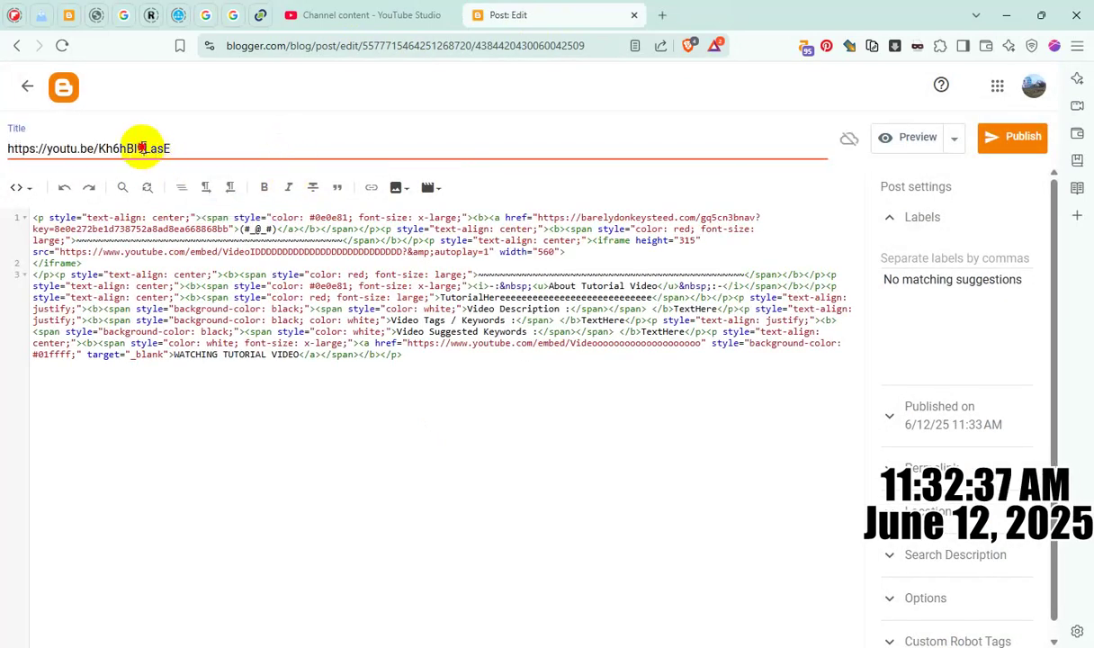
double_click(169, 149)
key("BackSpace")
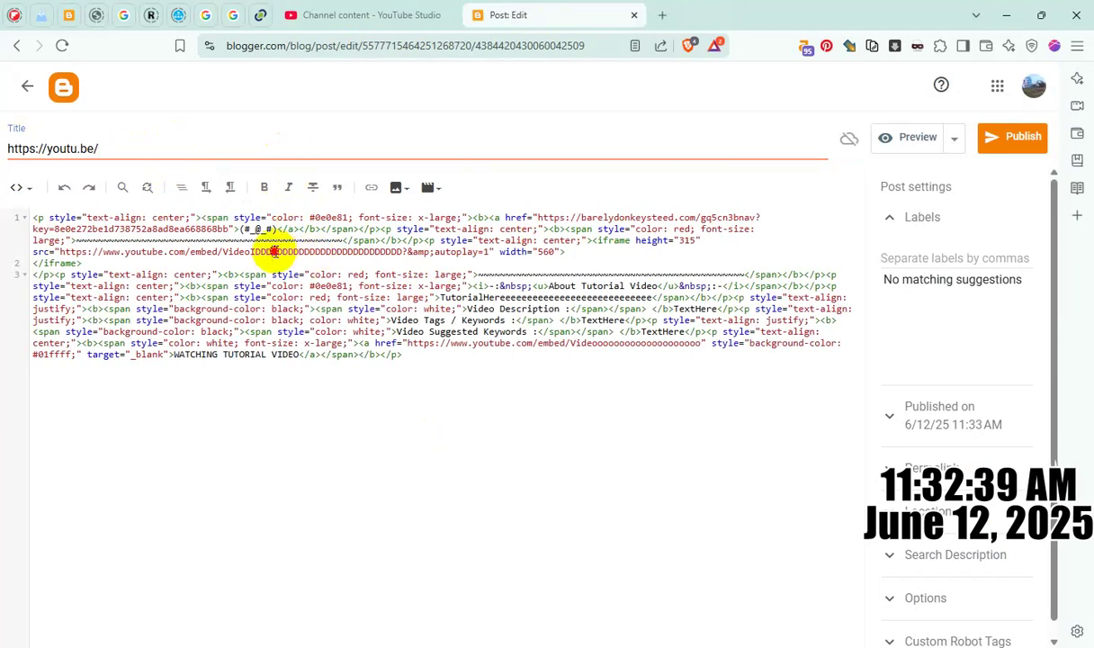
double_click(274, 252)
key("ctrl+v")
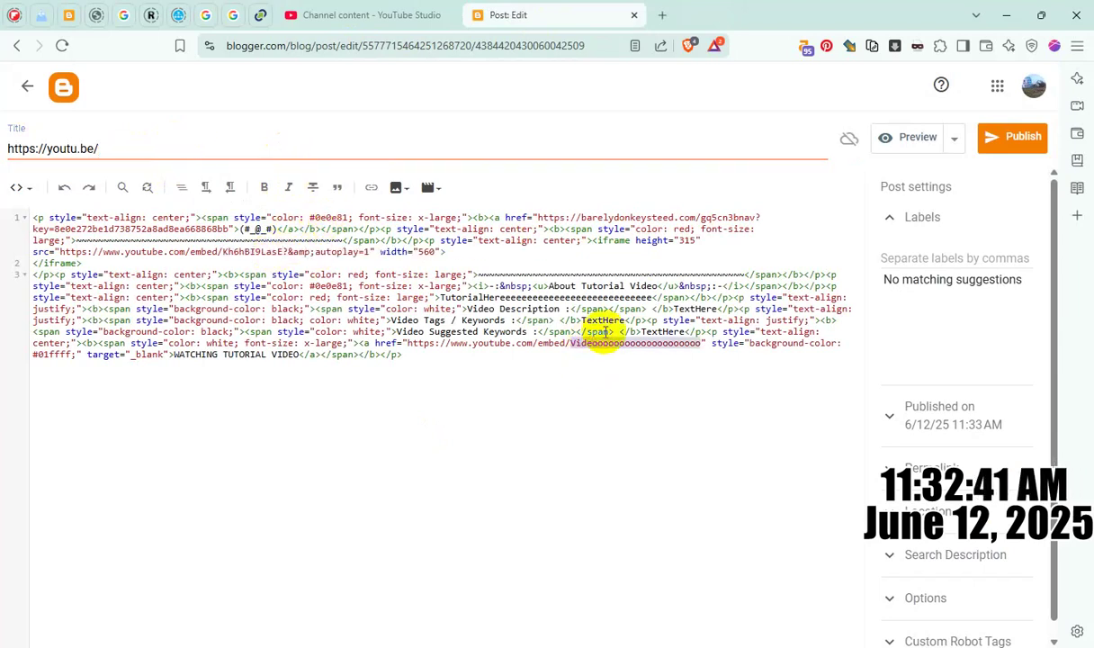
key("ctrl+v")
- In YouTube Studio, open the title and description of the "How To Adsterra Banner Ads" video and copy its full title
left_click(412, 11)
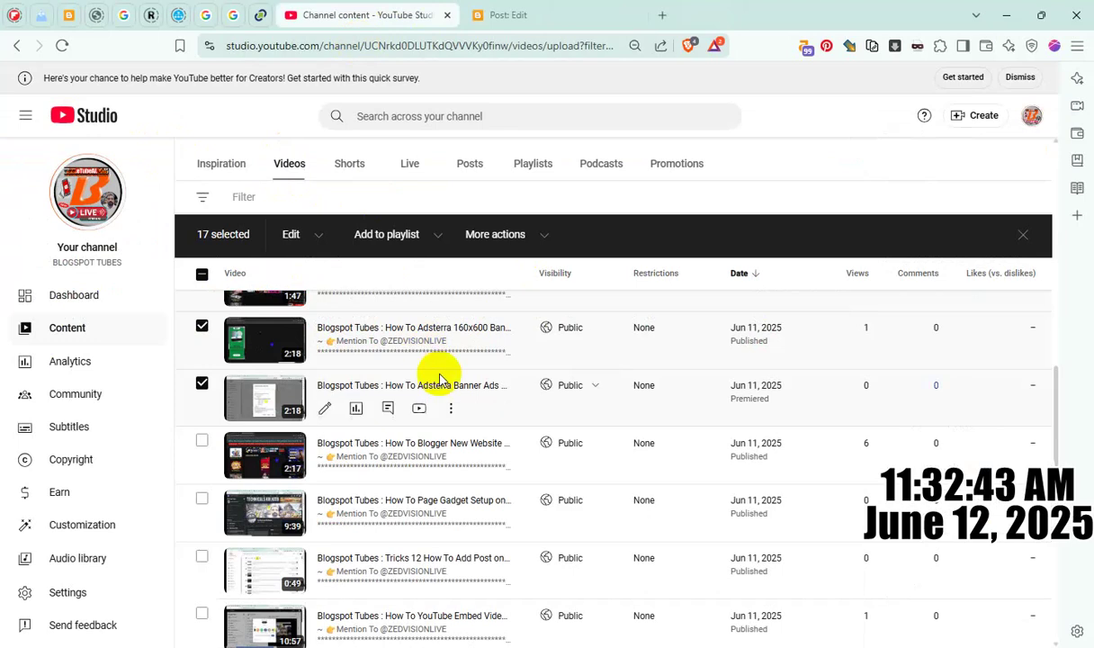
left_click(451, 415)
left_click(420, 415)
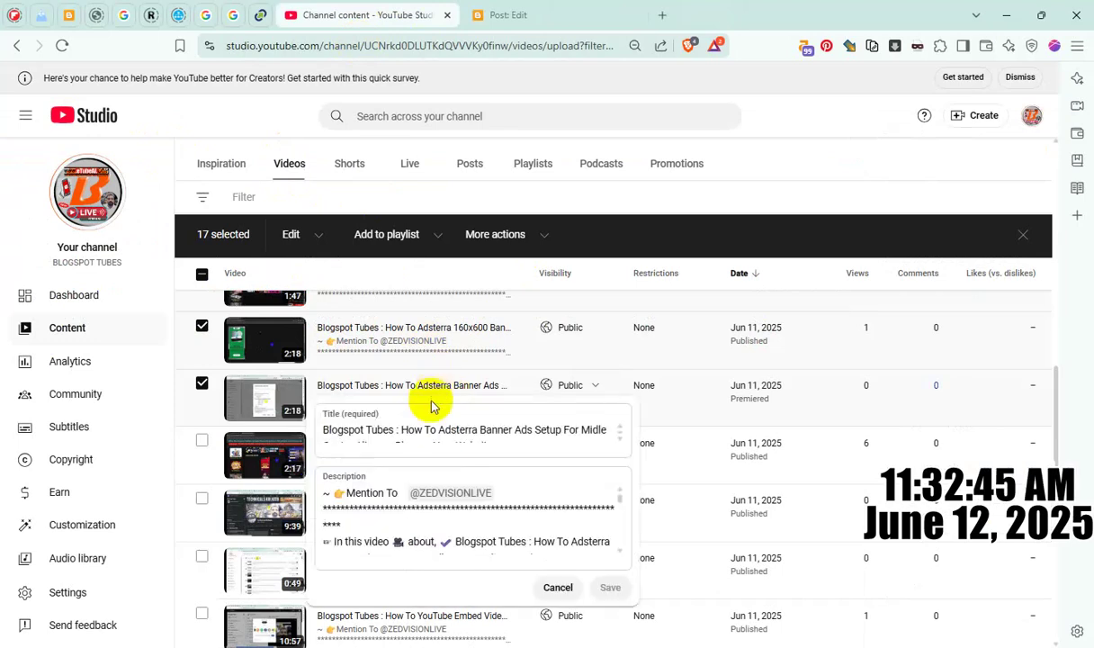
triple_click(440, 434)
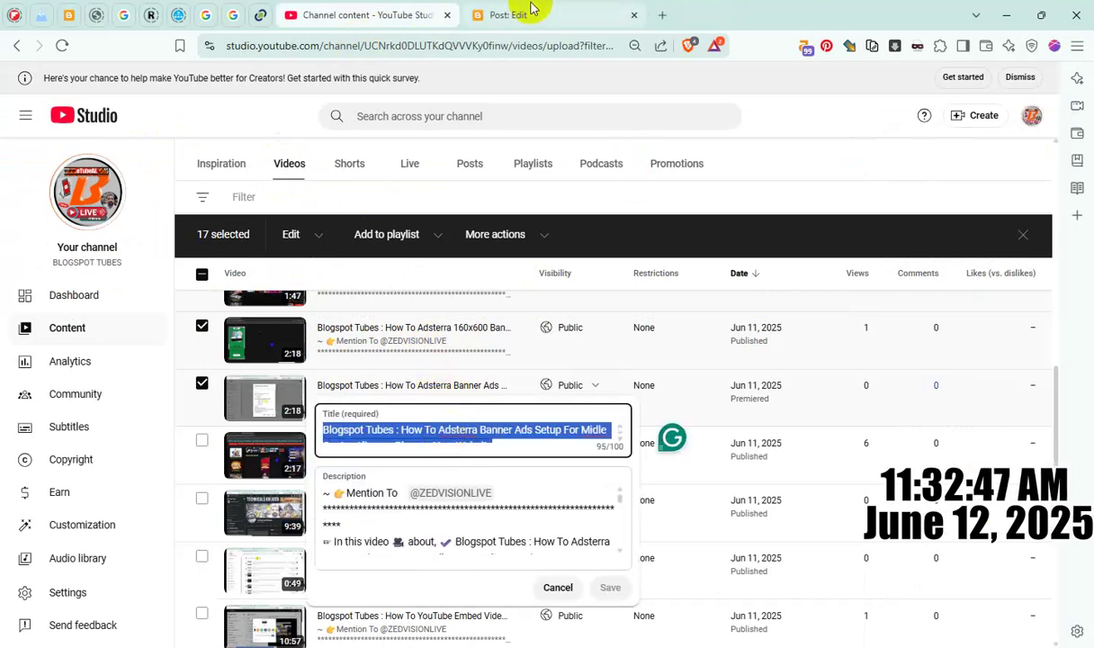
- Switch to Blogger and replace the post title and TutorialHere placeholder with "Blogspot Tubes : How To Adsterra Banner Ads Setup For Midle Center Align on Blogger New Website"
left_click(506, 14)
key("ctrl+v")
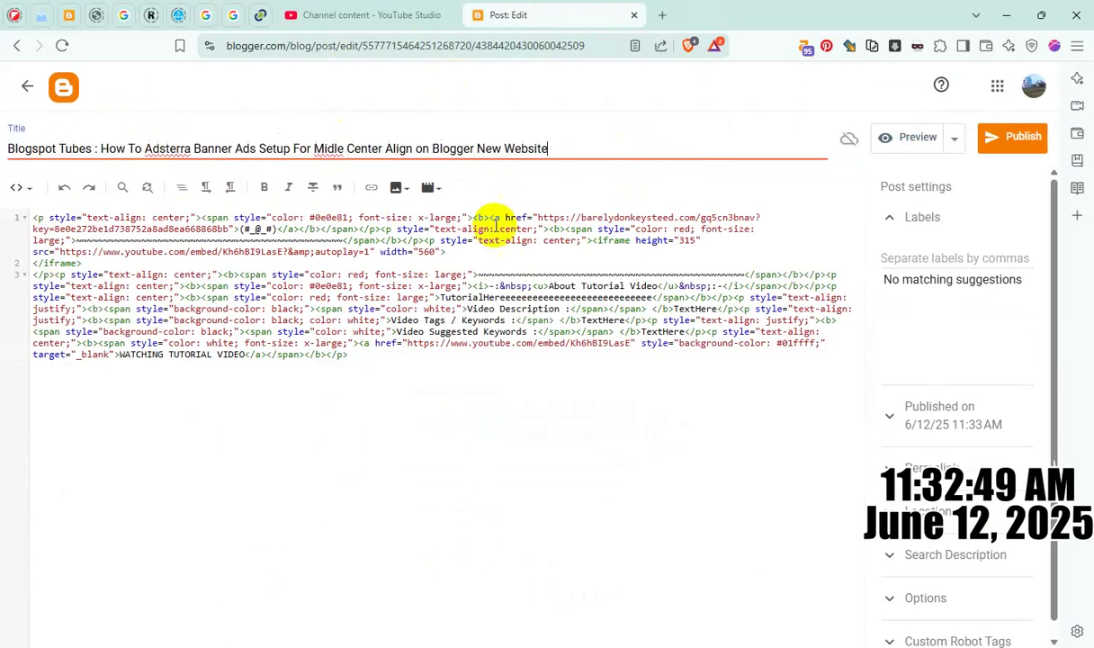
double_click(537, 297)
key("ctrl+v")
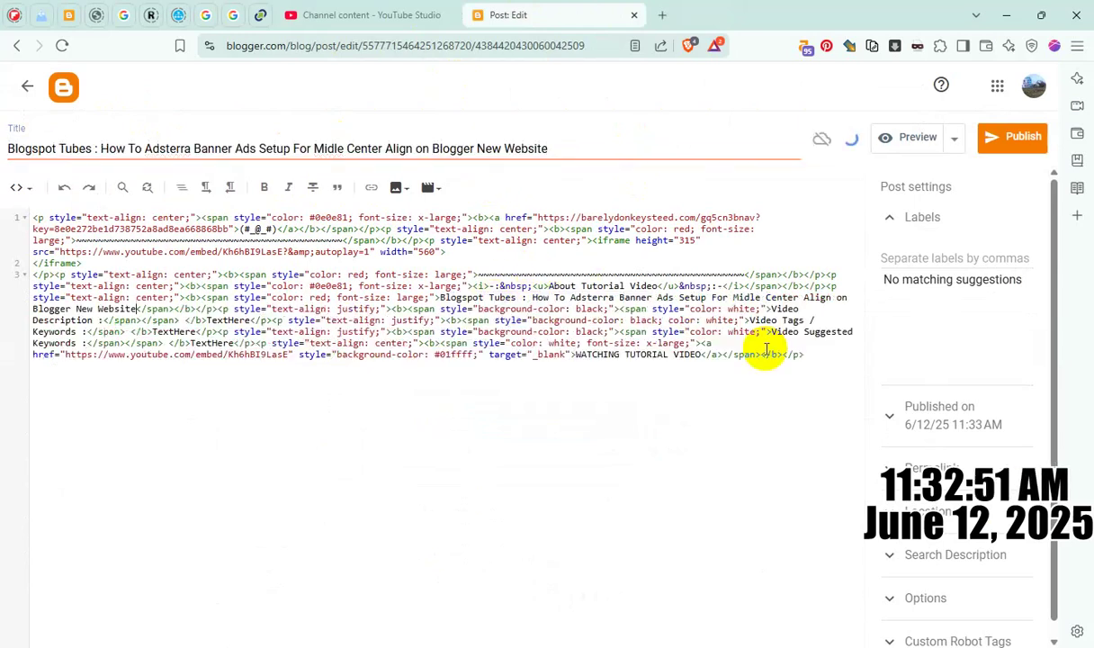
- Paste the copied Adsterra Banner Ads title as the search description and set reader comments to "Do not allow, hide existing"
left_click(959, 548)
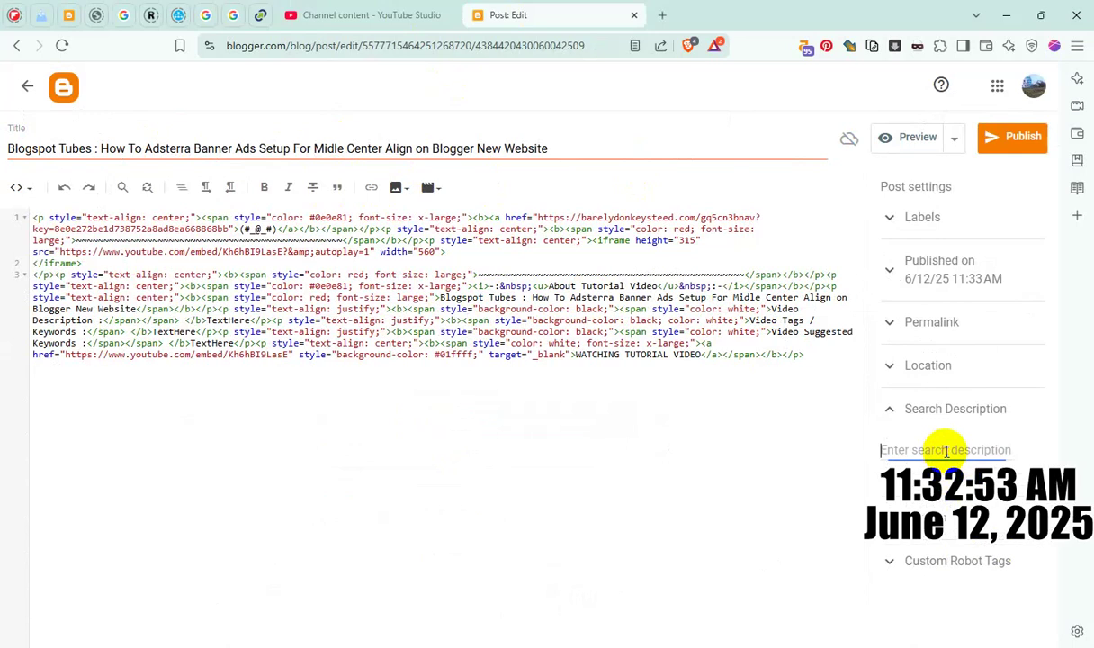
key("ctrl+v")
left_click(947, 586)
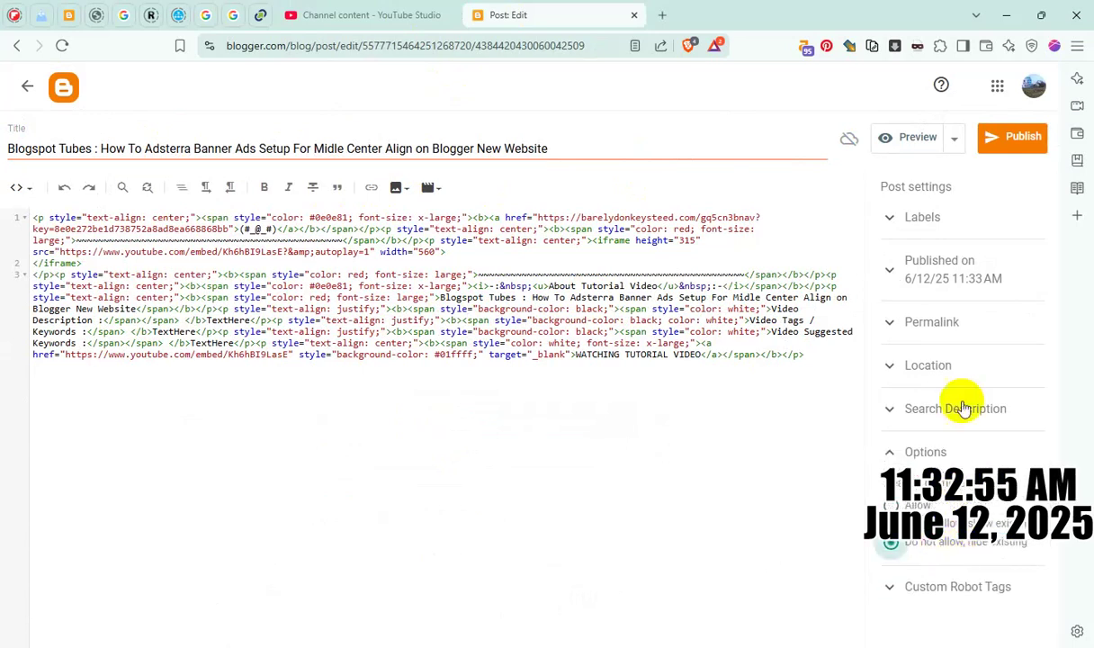
- Publish the "How To Adsterra Banner Ads Setup For Midle Center Align" post, view its live page and close that page
left_click(1008, 140)
left_click(596, 394)
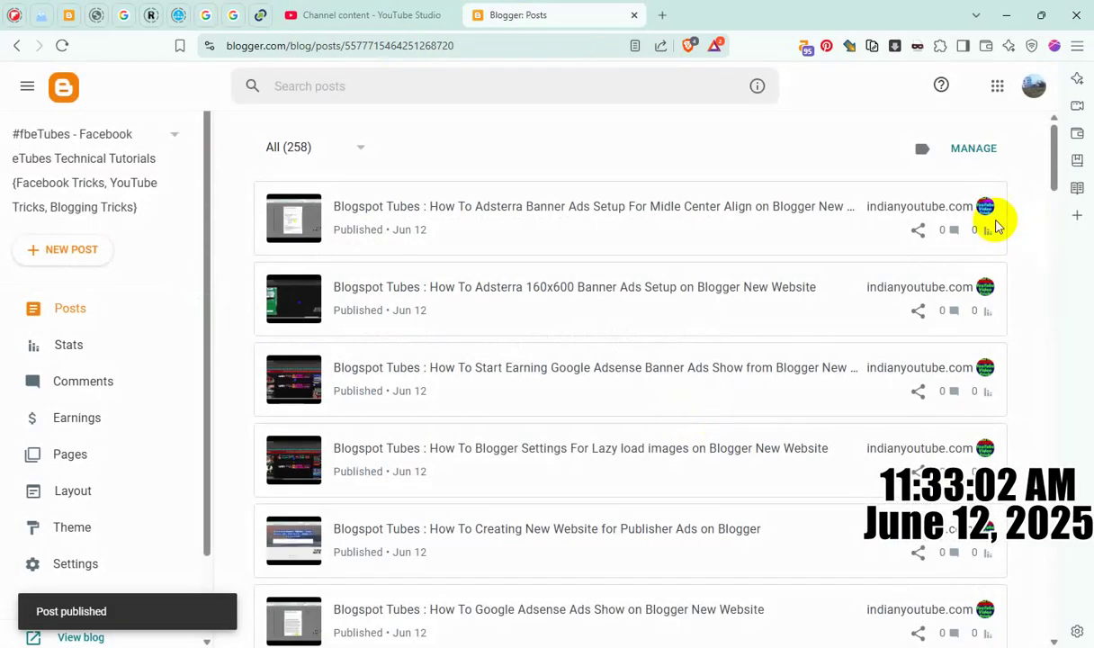
left_click(950, 205)
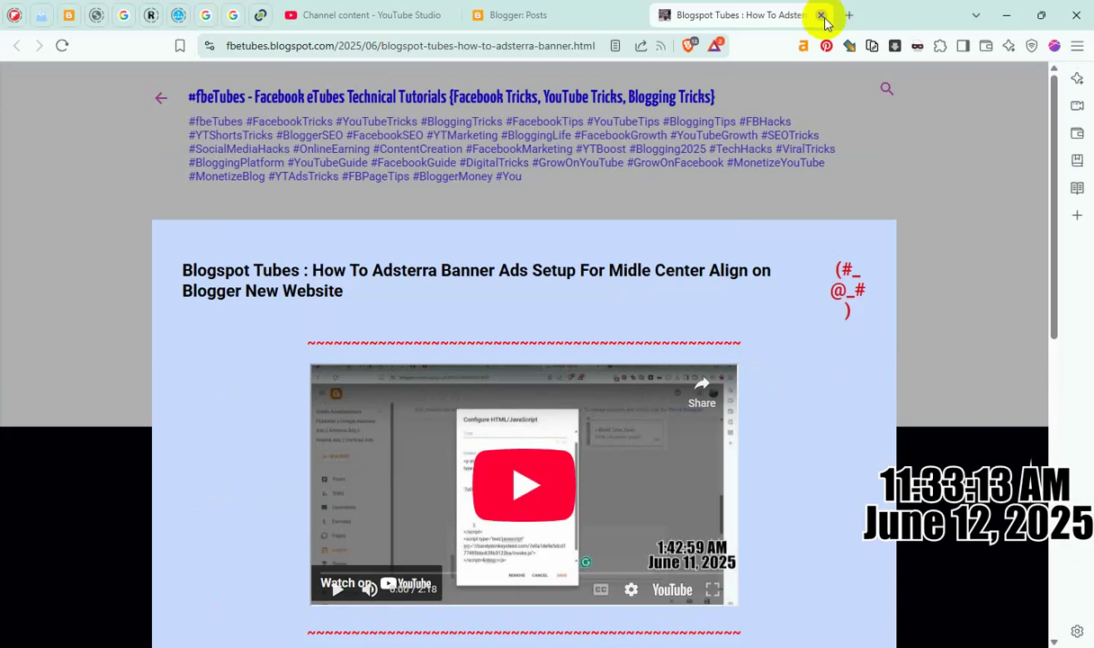
left_click(821, 15)
- In YouTube Studio, close the title editor, mark the "How To Blogger New Website" video as selected and copy its shareable link
left_click(379, 14)
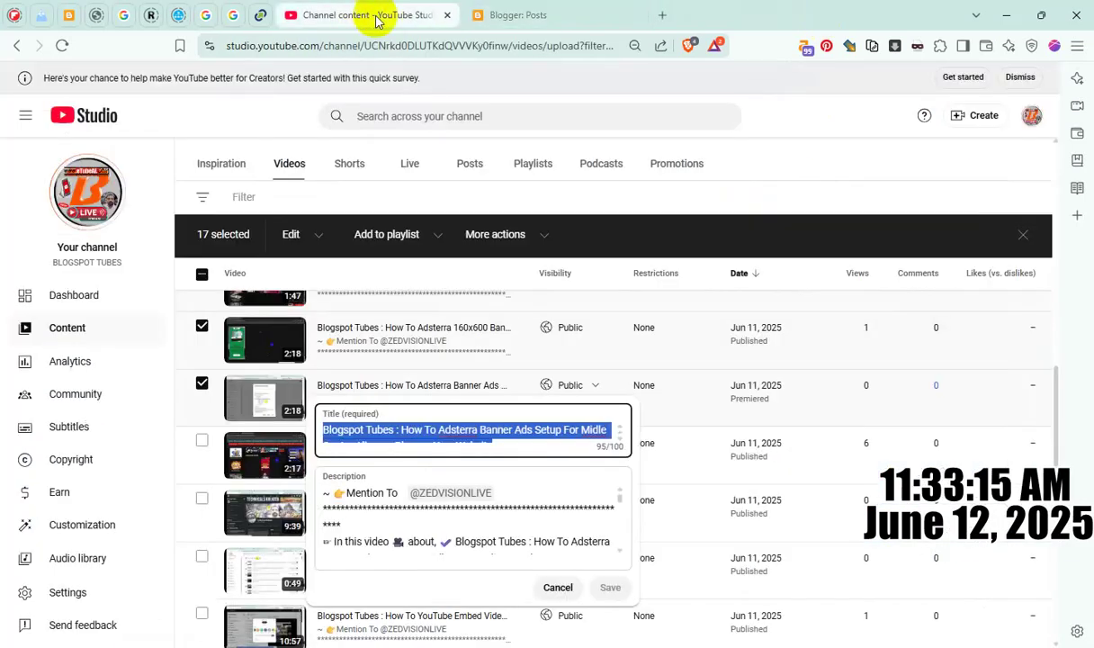
left_click(779, 117)
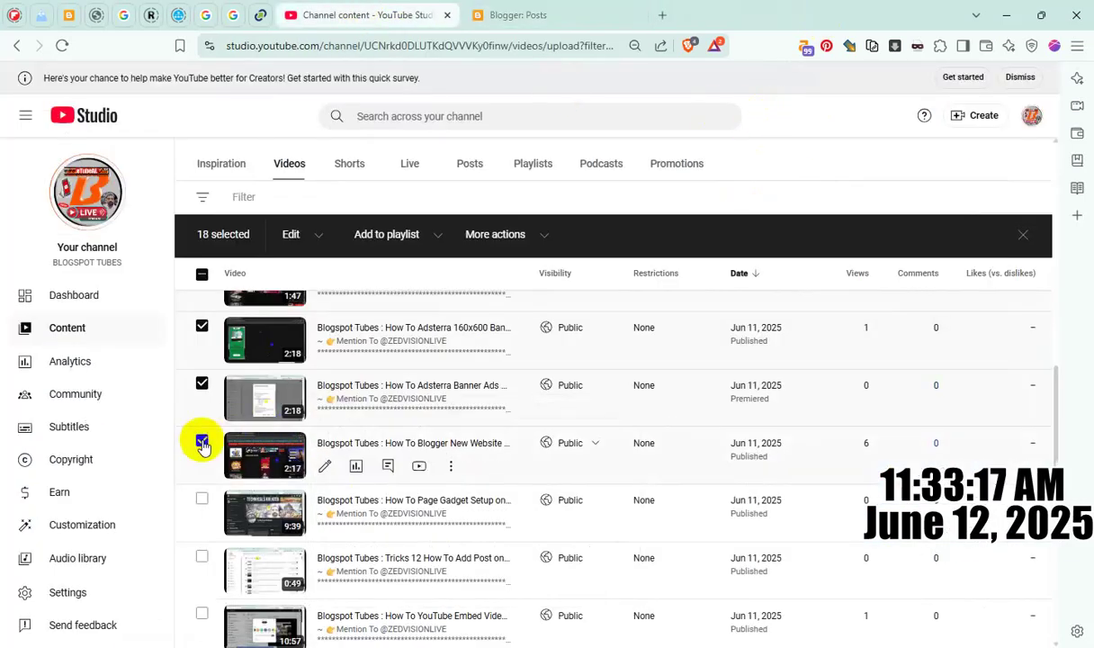
scroll(227, 427, "down", 1)
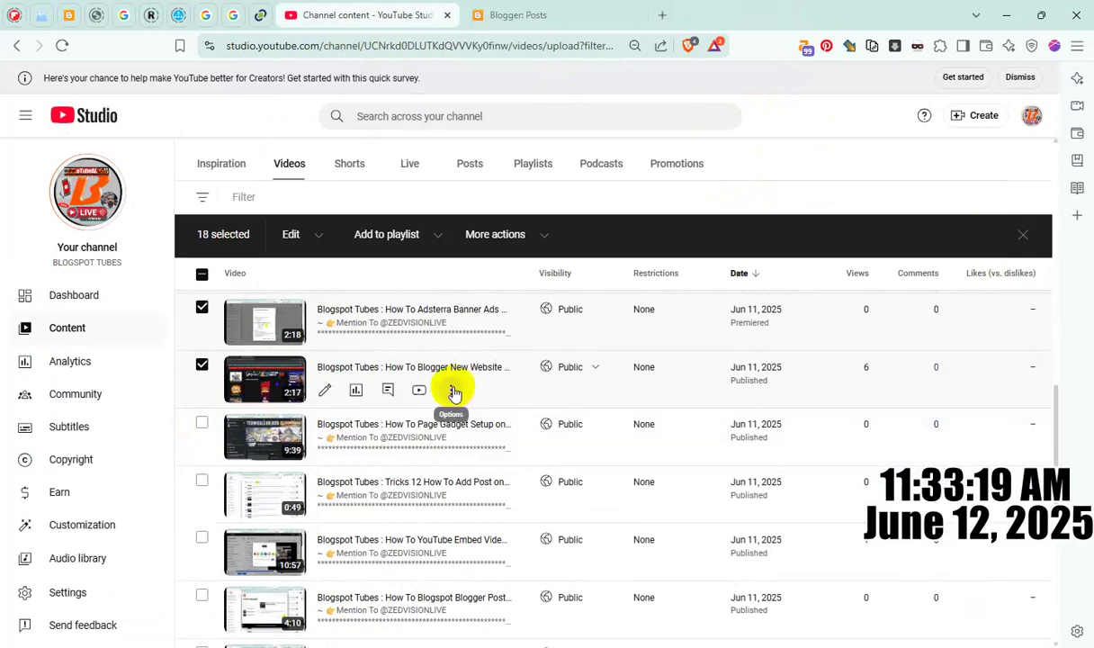
left_click(454, 393)
left_click(379, 416)
- Switch to Blogger, start a new post and replace both video ID placeholders in its HTML with Z85X4bAd9rk from the copied link
left_click(535, 14)
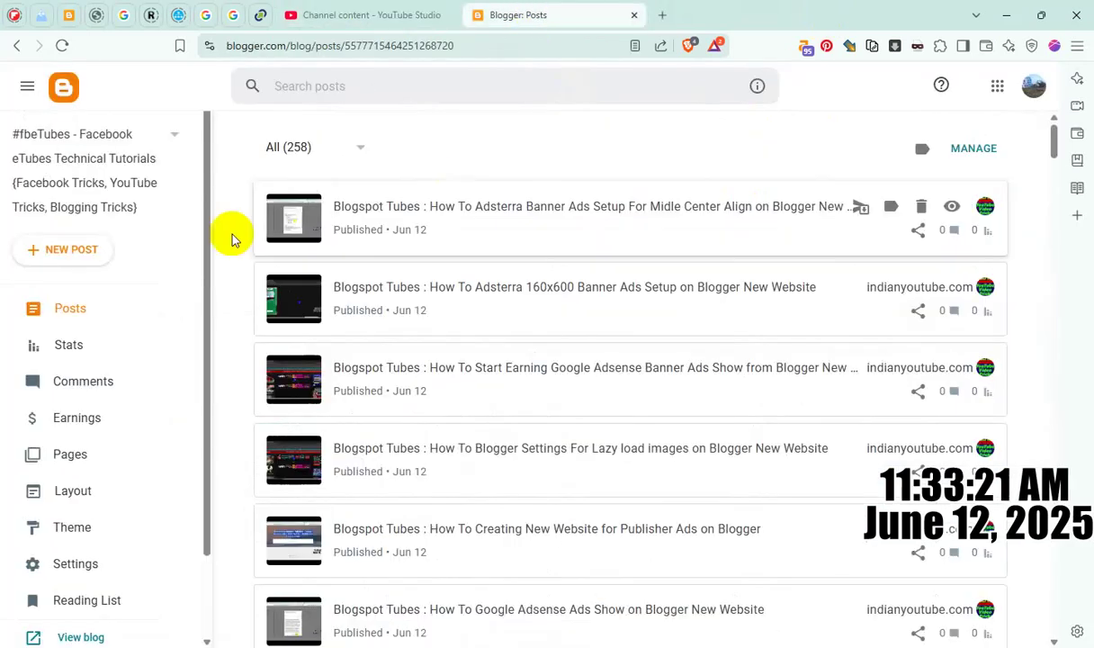
left_click(83, 249)
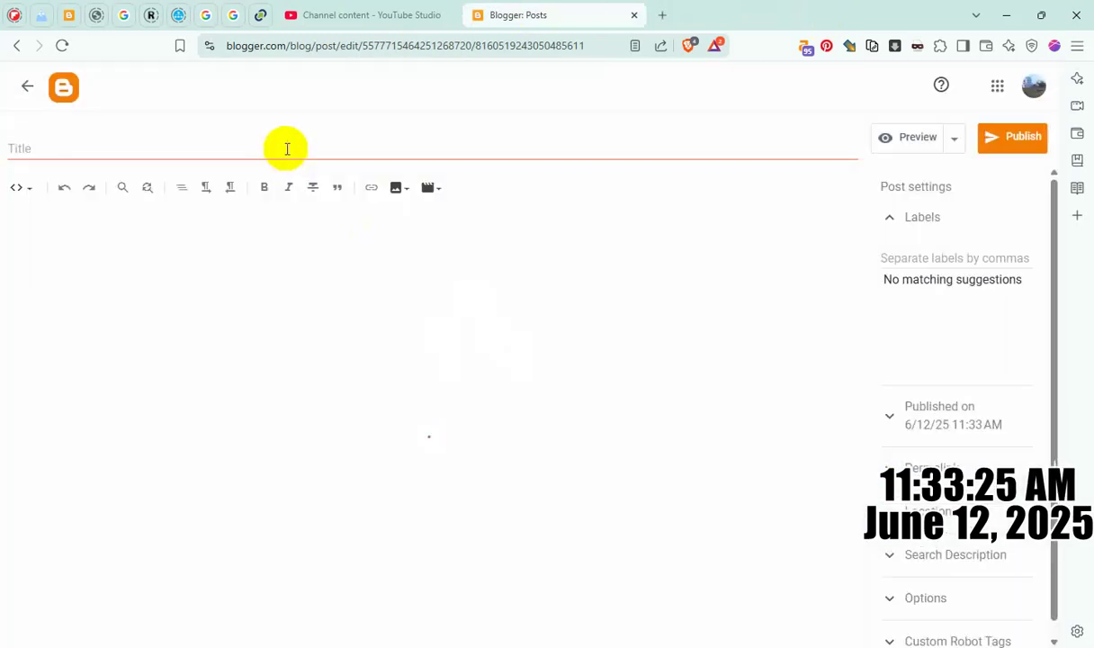
left_click(281, 149)
key("ctrl+v")
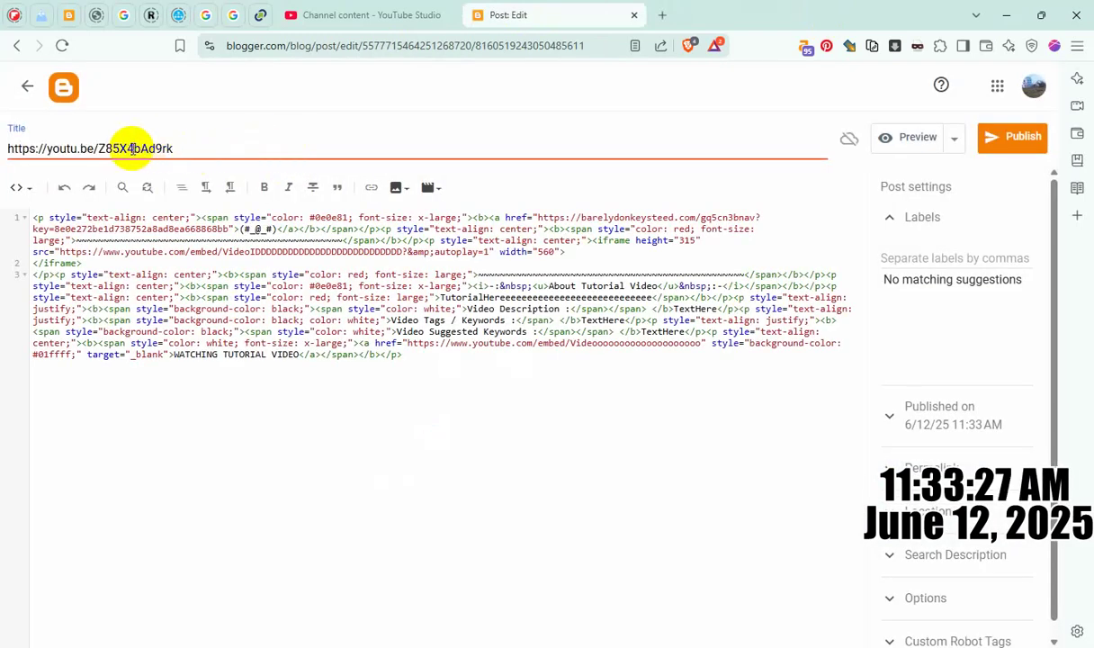
key("ctrl+x")
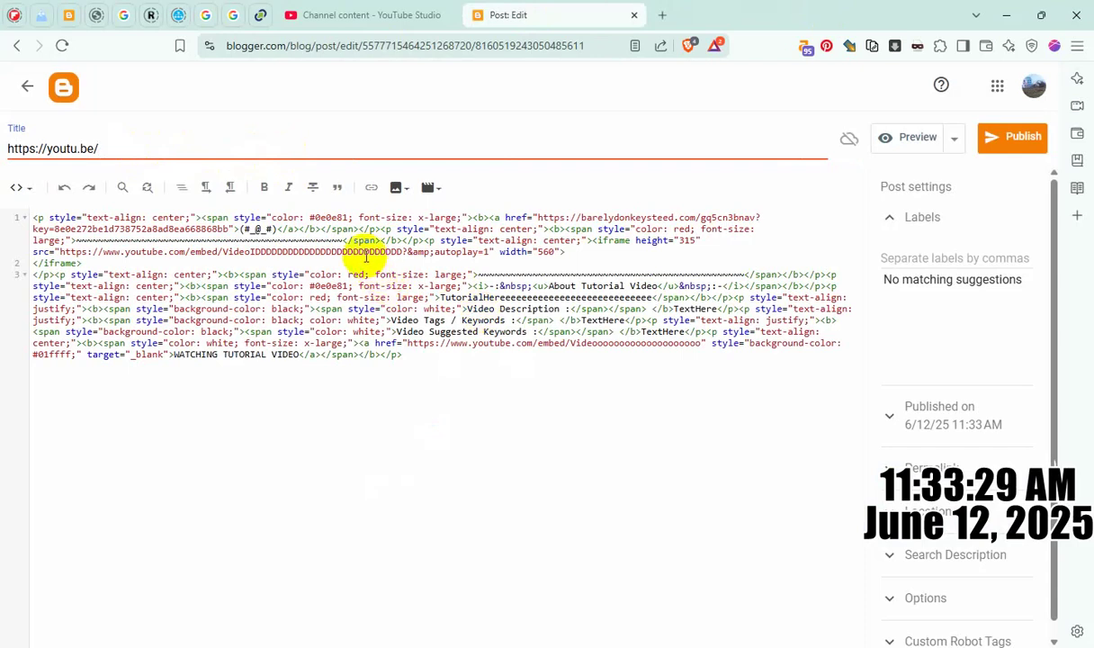
double_click(366, 255)
key("ctrl+v")
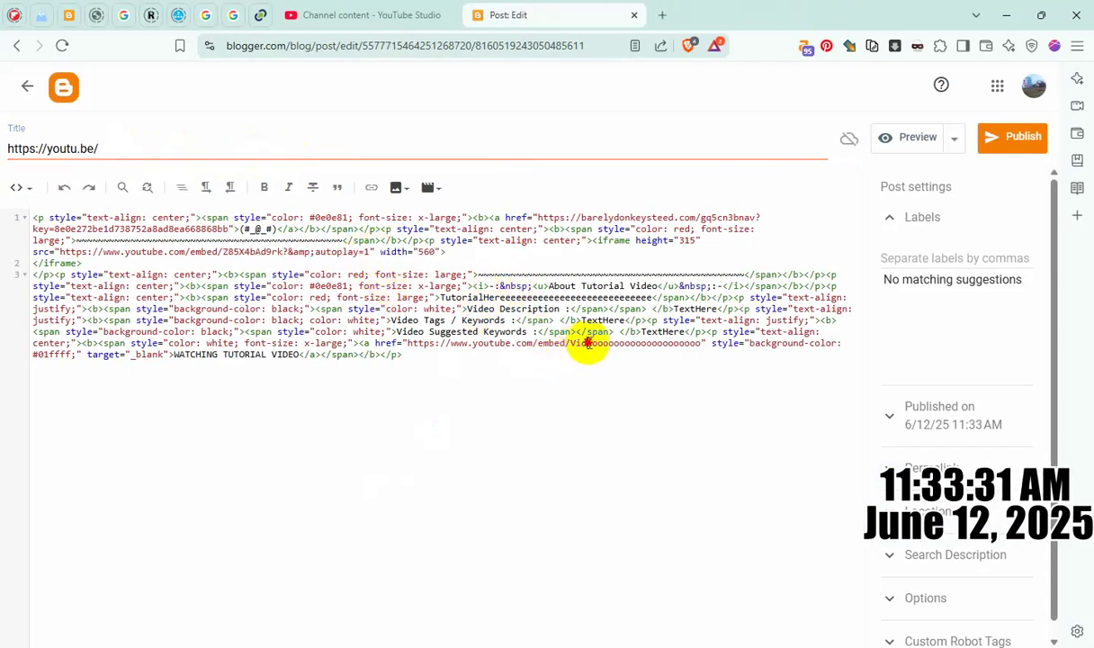
double_click(587, 342)
key("ctrl+v")
- In YouTube Studio, open the title and description of the "How To Blogger New Website" video and copy its full title
left_click(383, 18)
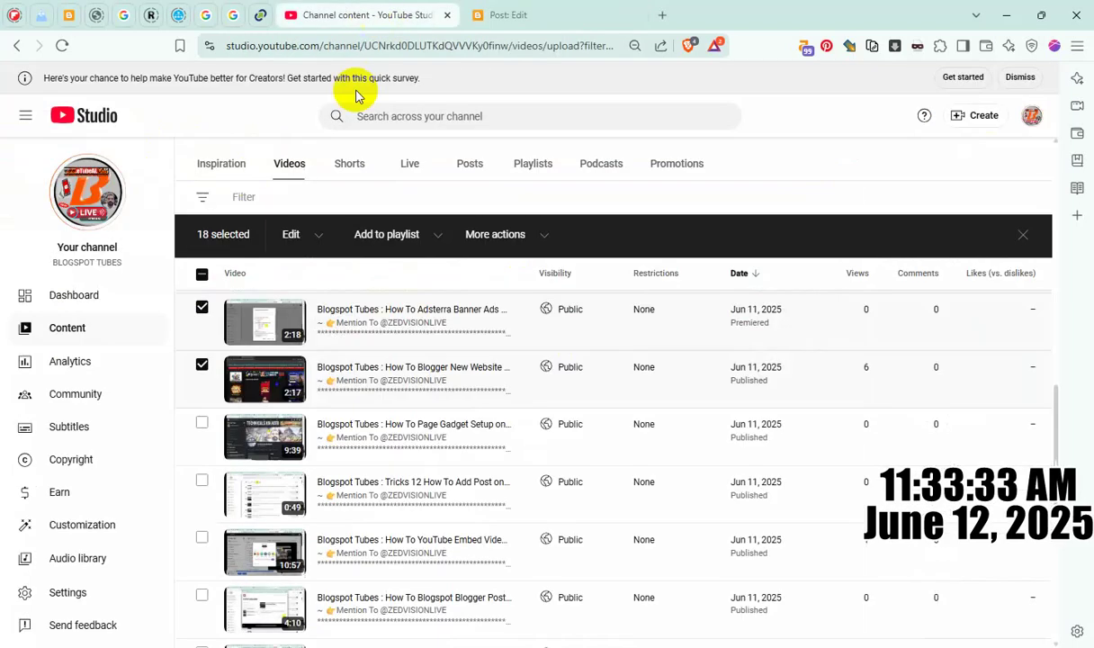
left_click(451, 390)
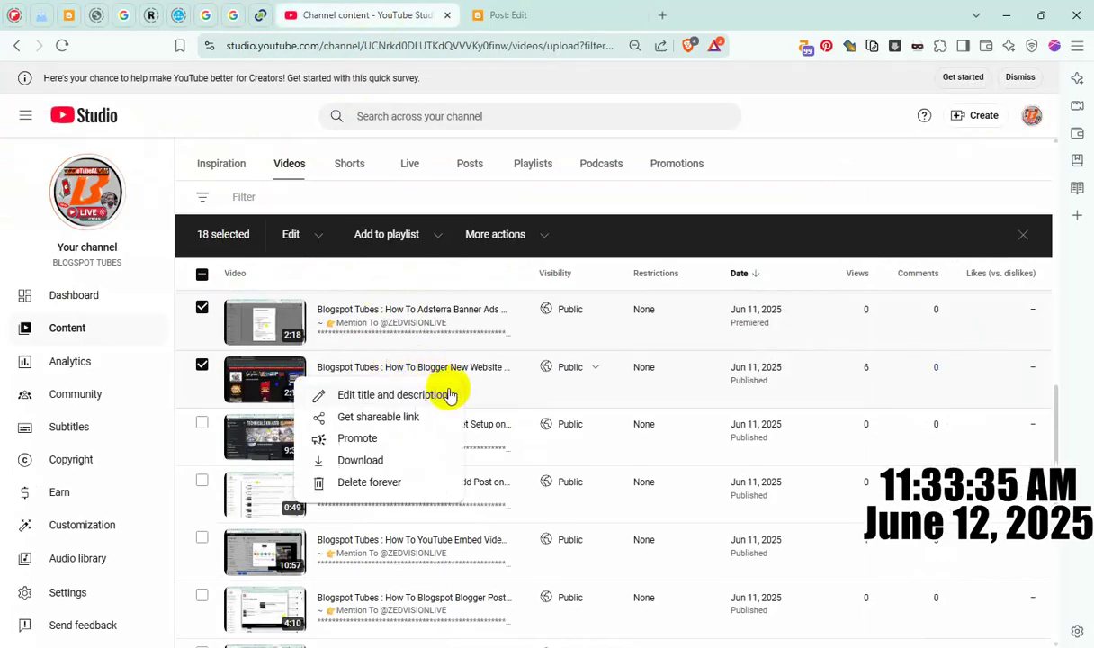
left_click(395, 395)
triple_click(448, 413)
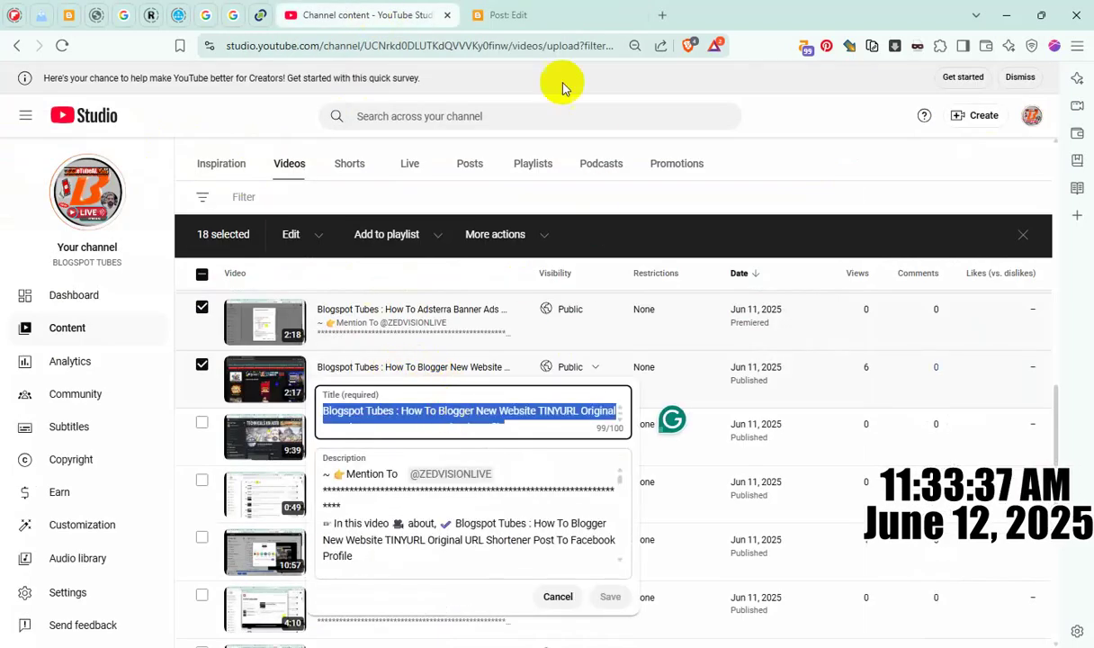
- Switch to Blogger and replace the post title and TutorialHere placeholder with "Blogspot Tubes : How To Blogger New Website TINYURL Original URL Shortener Post To Facebook Profile"
left_click(504, 15)
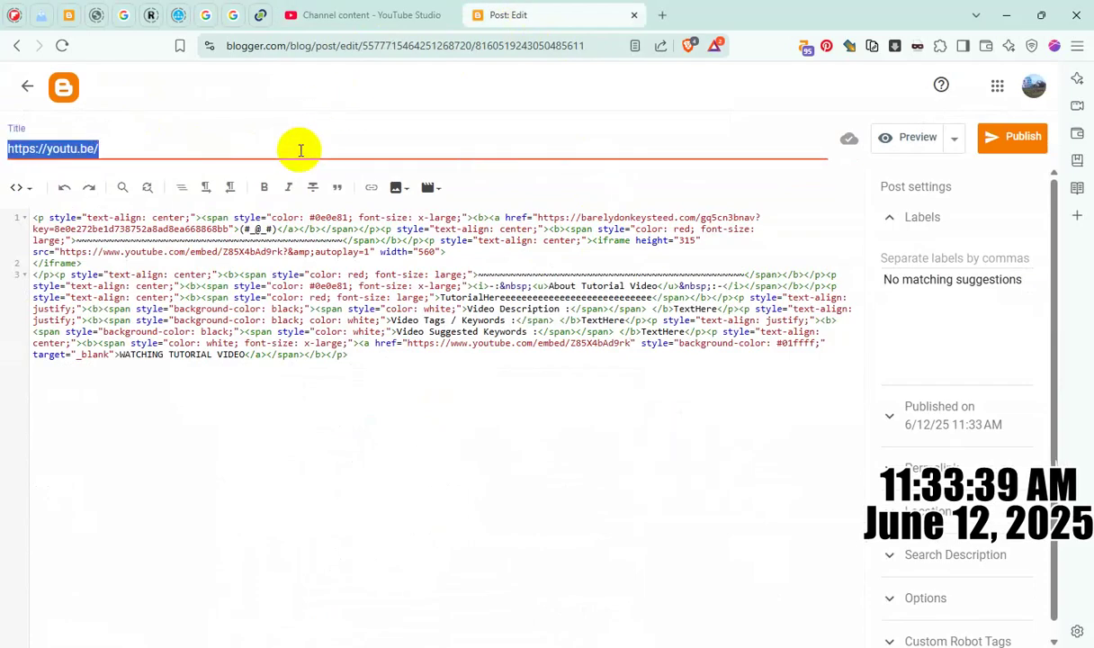
key("ctrl+v")
double_click(581, 298)
key("ctrl+v")
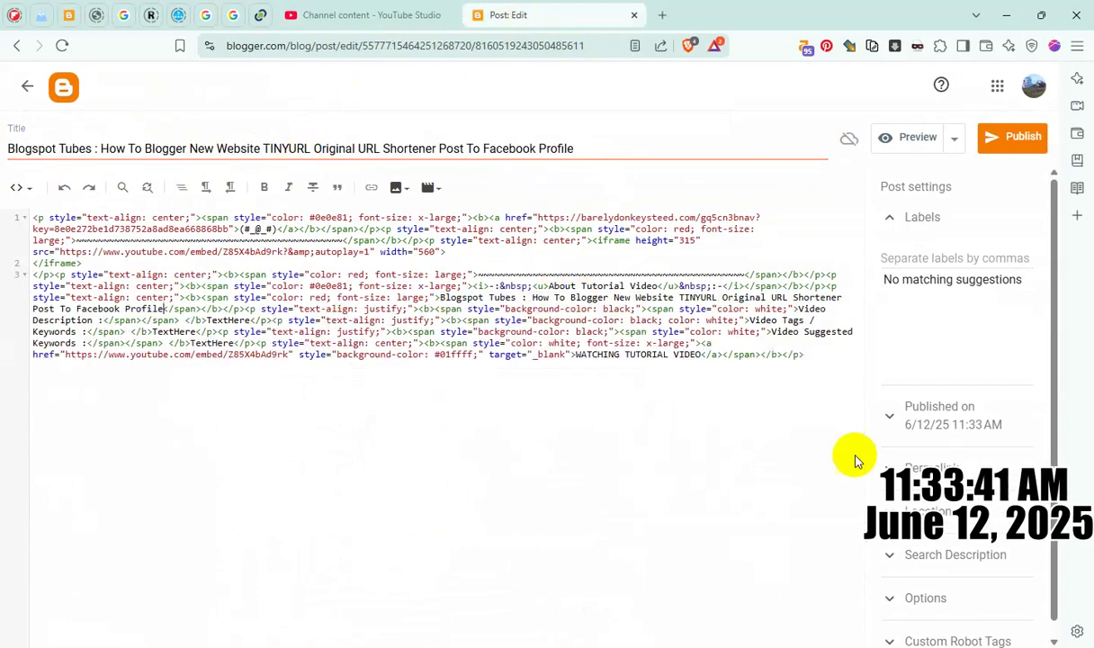
- Paste the copied TINYURL title as the post's search description and set reader comments to "Do not allow, hide existing"
left_click(953, 551)
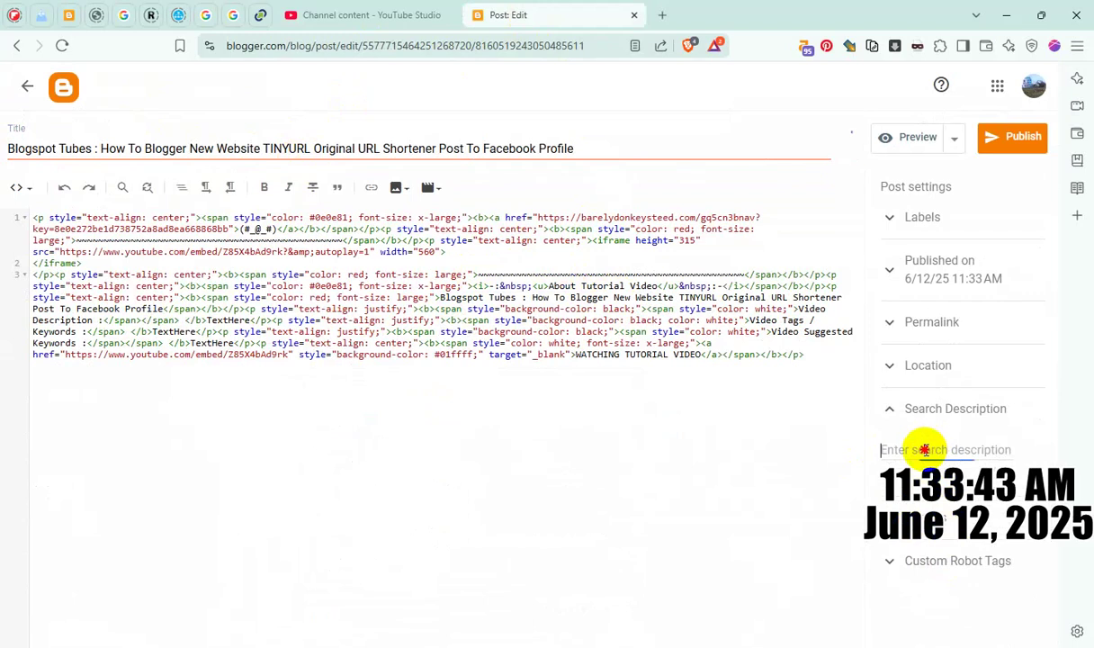
key("ctrl+v")
double_click(936, 588)
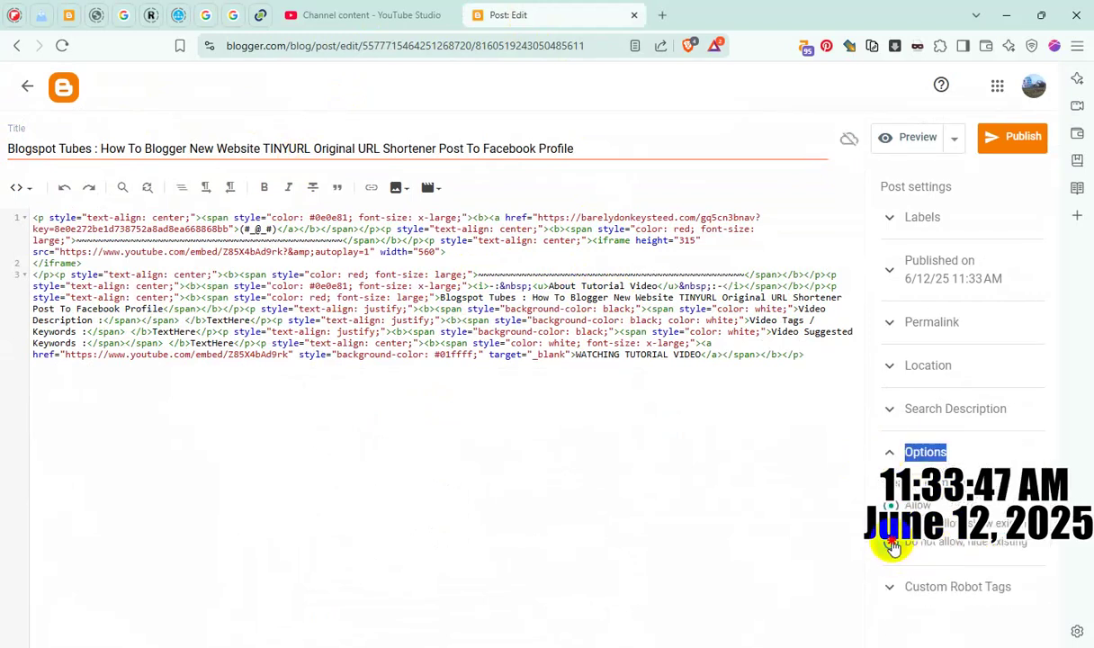
left_click(890, 544)
- Publish the "How To Blogger New Website TINYURL" post, look through its live page and close that page
left_click(1001, 144)
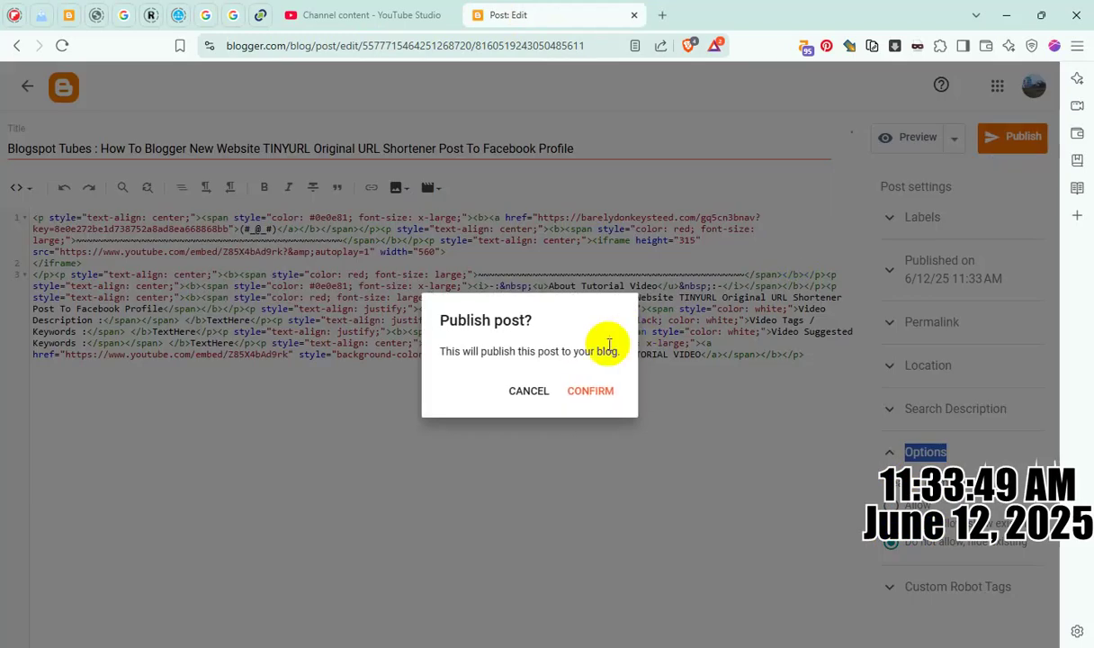
left_click(600, 390)
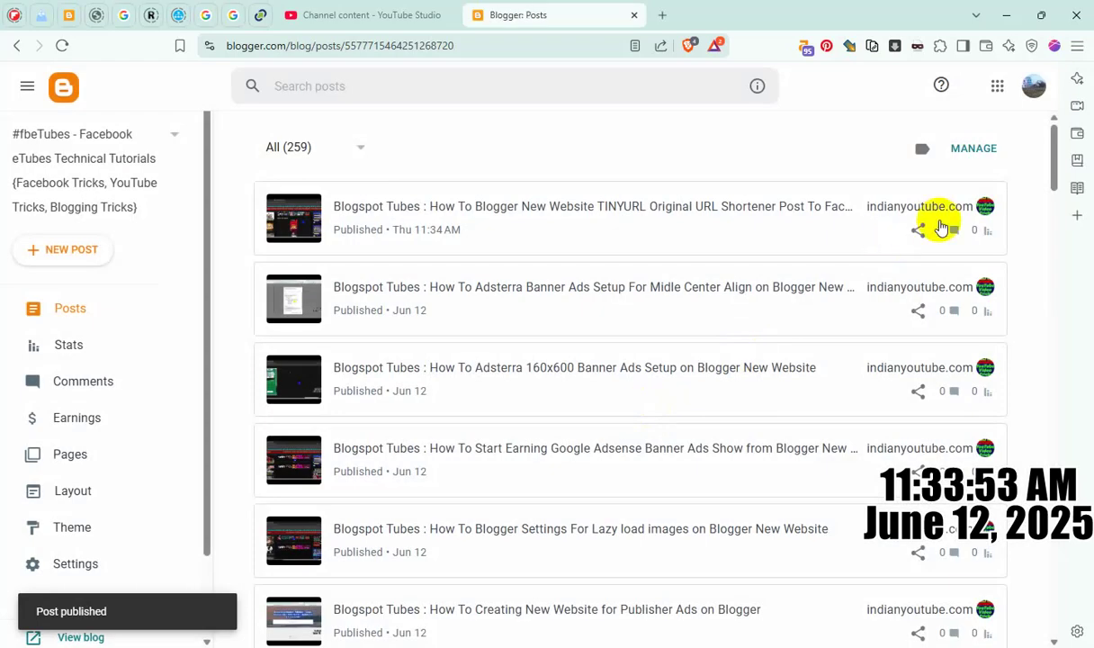
left_click(950, 208)
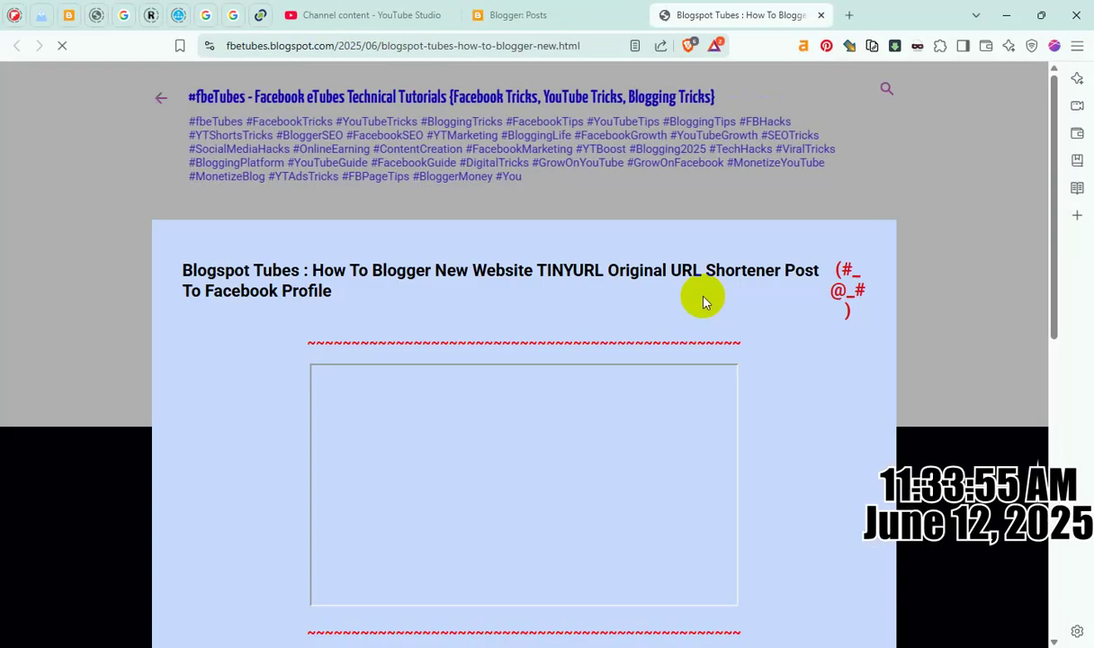
scroll(742, 344, "down", 1)
scroll(742, 344, "down", 3)
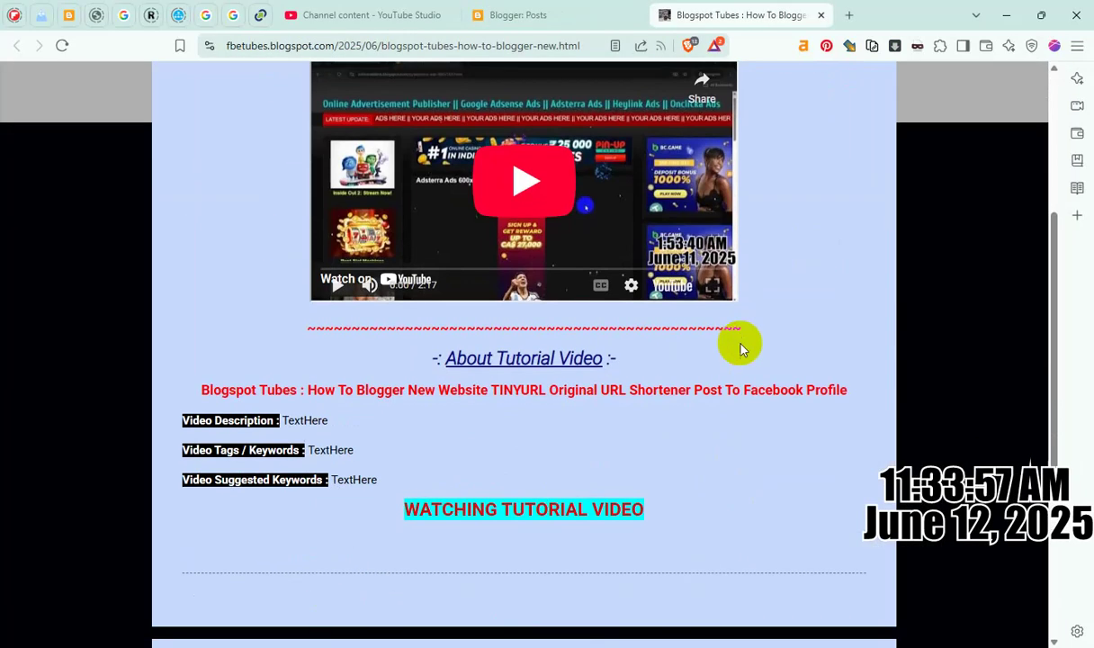
scroll(737, 342, "up", 4)
left_click(821, 15)
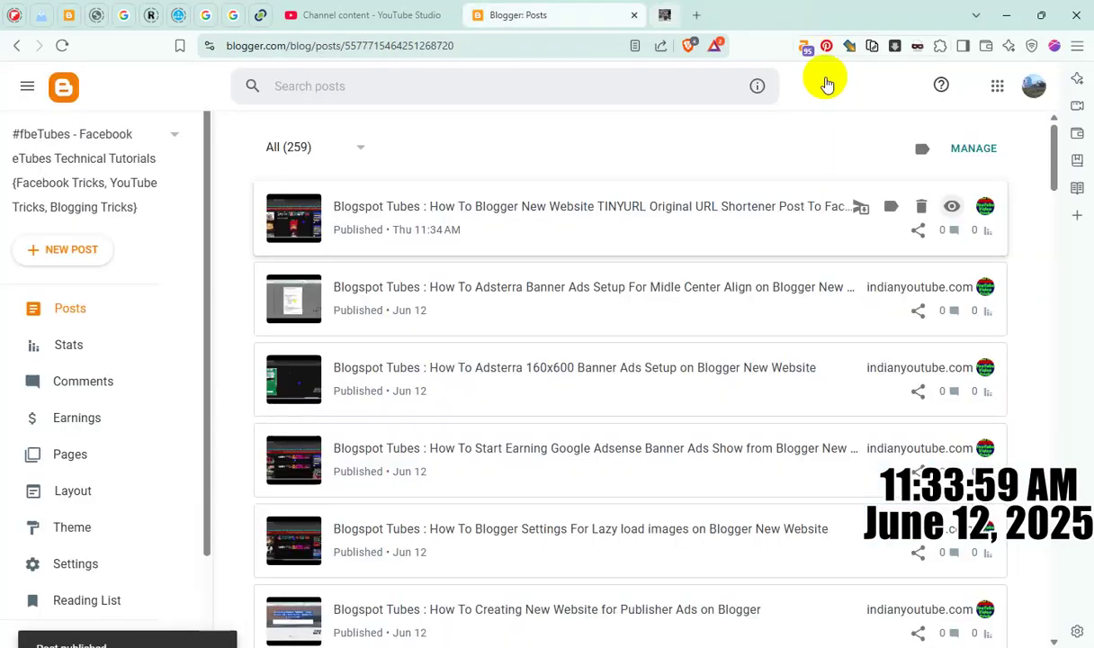
- Switch to YouTube Studio and copy the shareable link of the "How To Page Gadget Setup" video
left_click(362, 17)
left_click(728, 112)
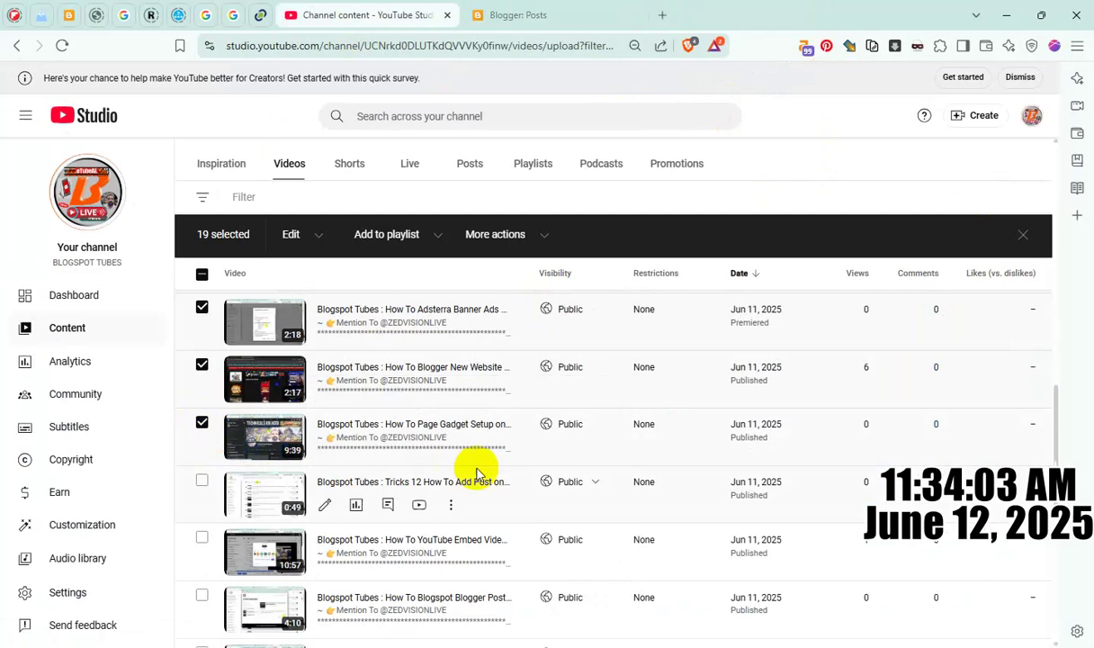
left_click(453, 448)
left_click(391, 471)
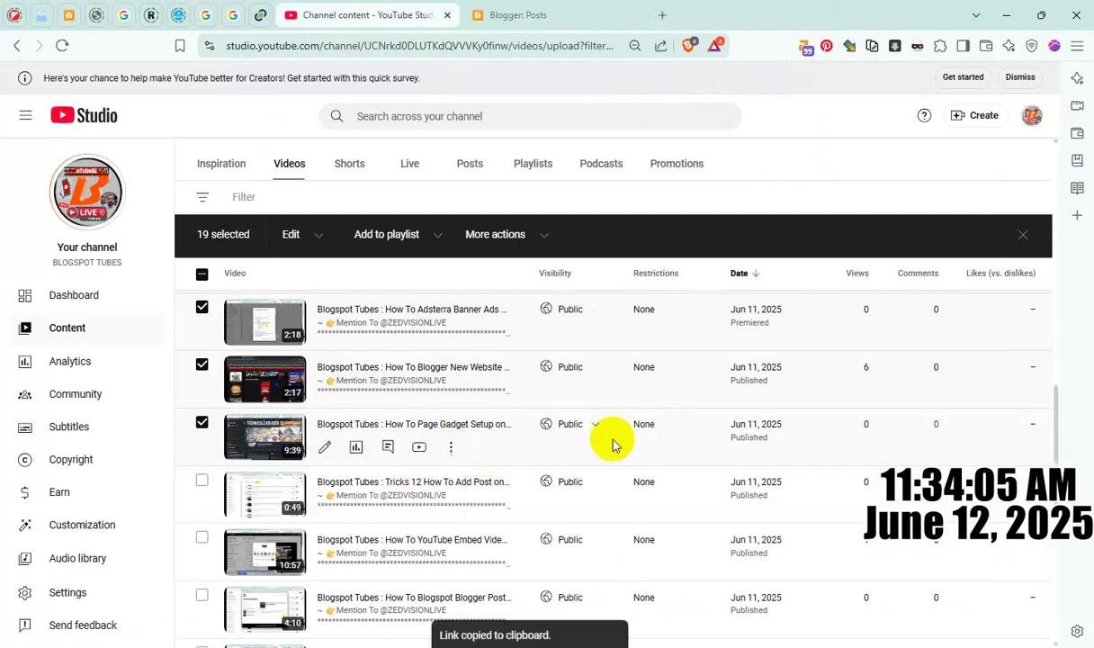
- Start a new post in Blogger and replace both embed URL video placeholders in its HTML with the copied link's ID tYbQaQoOEYA
left_click(554, 14)
left_click(83, 248)
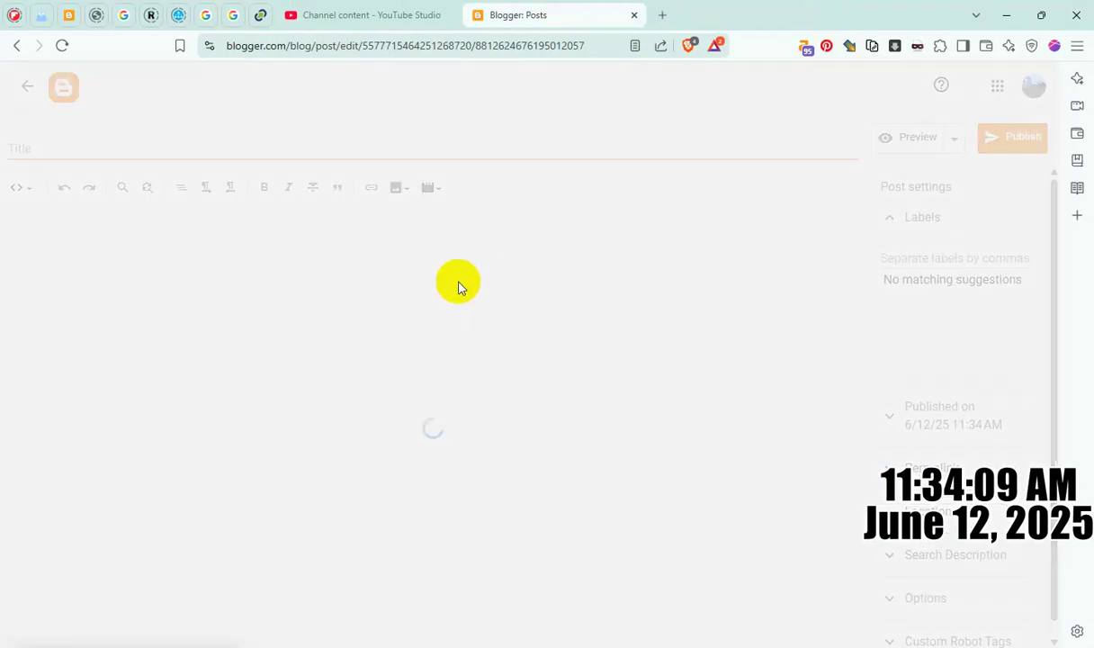
left_click(314, 148)
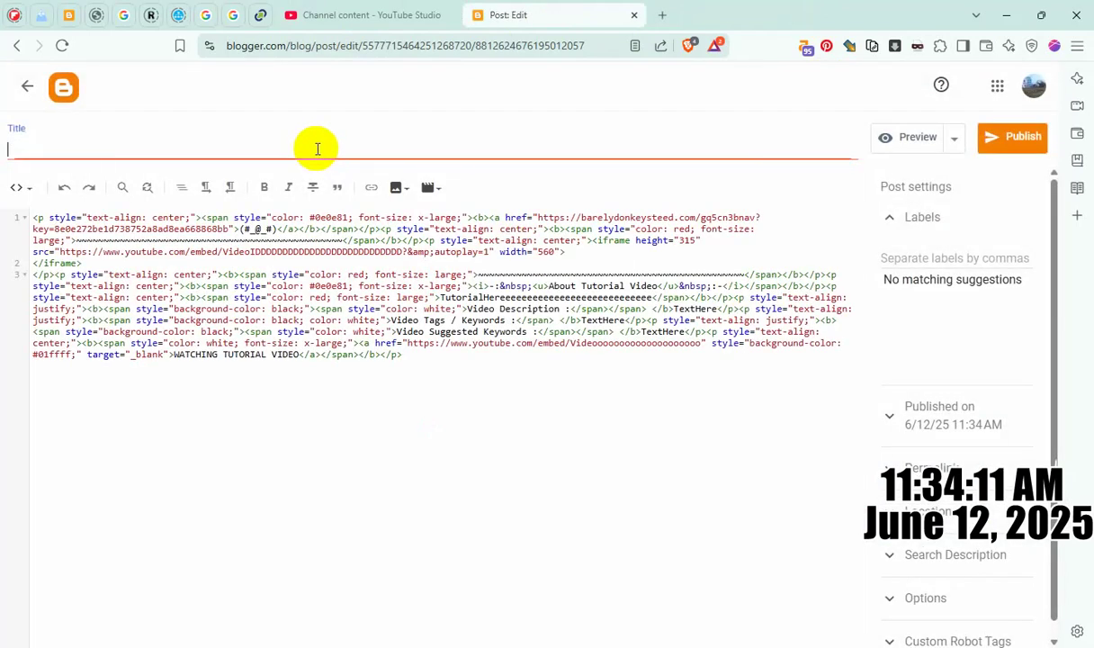
key("ctrl+v")
key("ctrl+x")
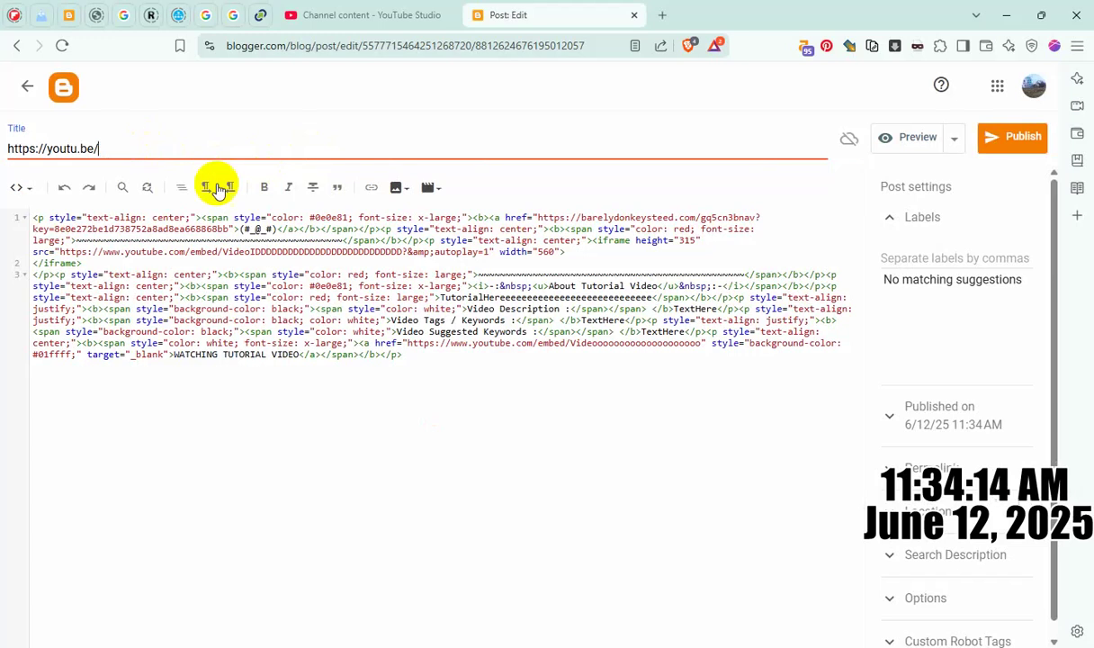
double_click(319, 251)
key("ctrl+v")
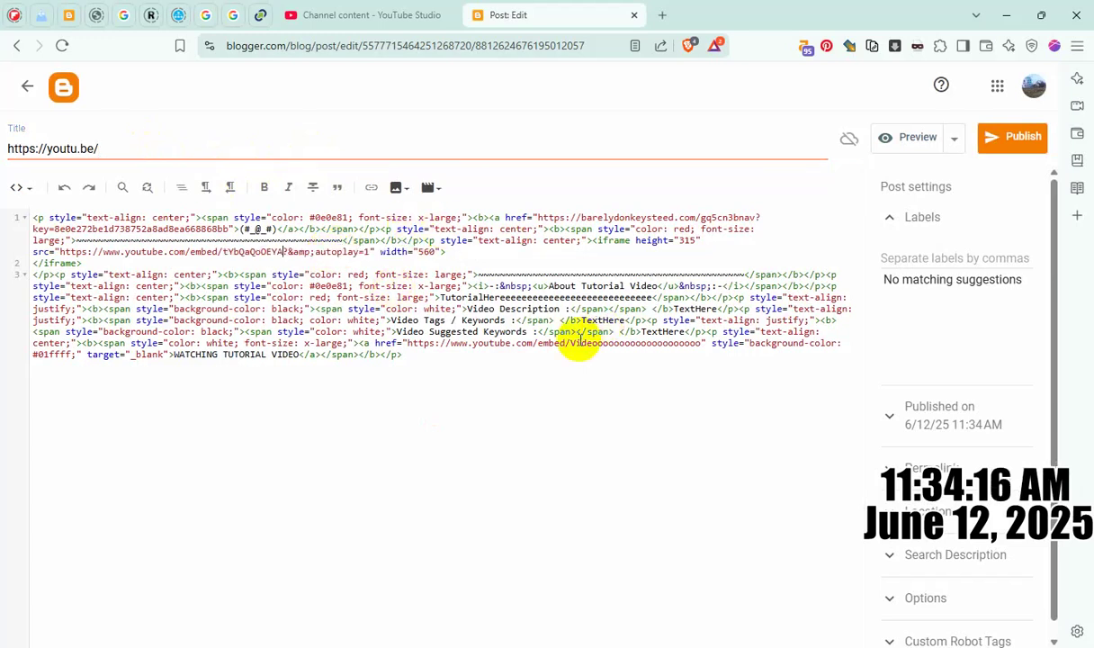
double_click(596, 345)
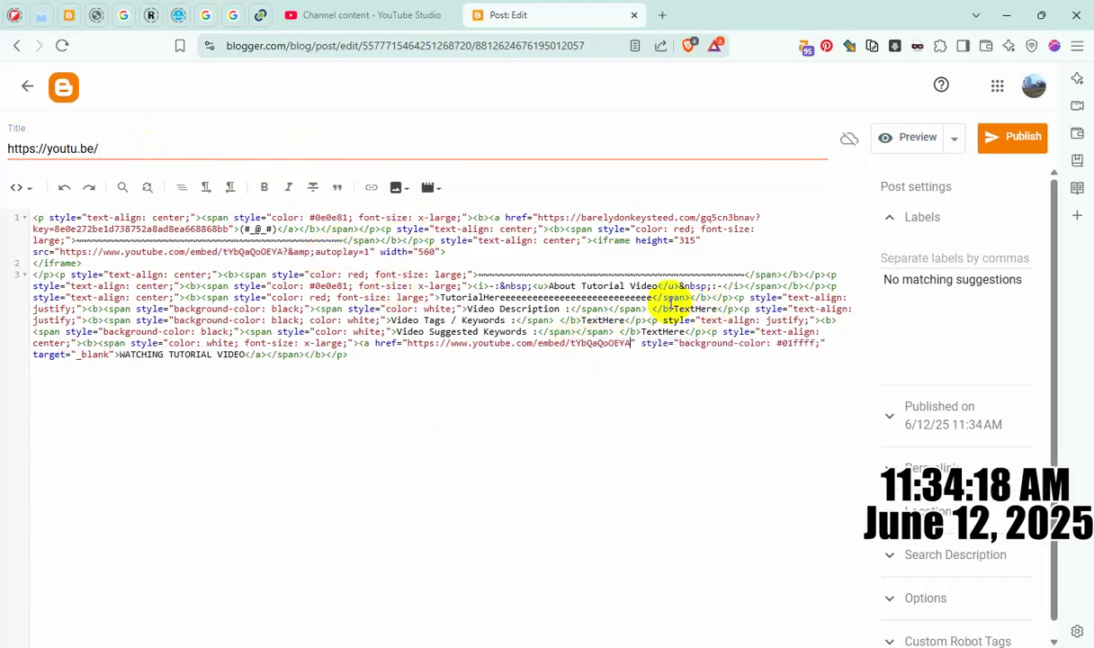
- In YouTube Studio, open the title and description of the "How To Page Gadget Setup" video and copy its full title
left_click(362, 15)
scroll(459, 407, "down", 1)
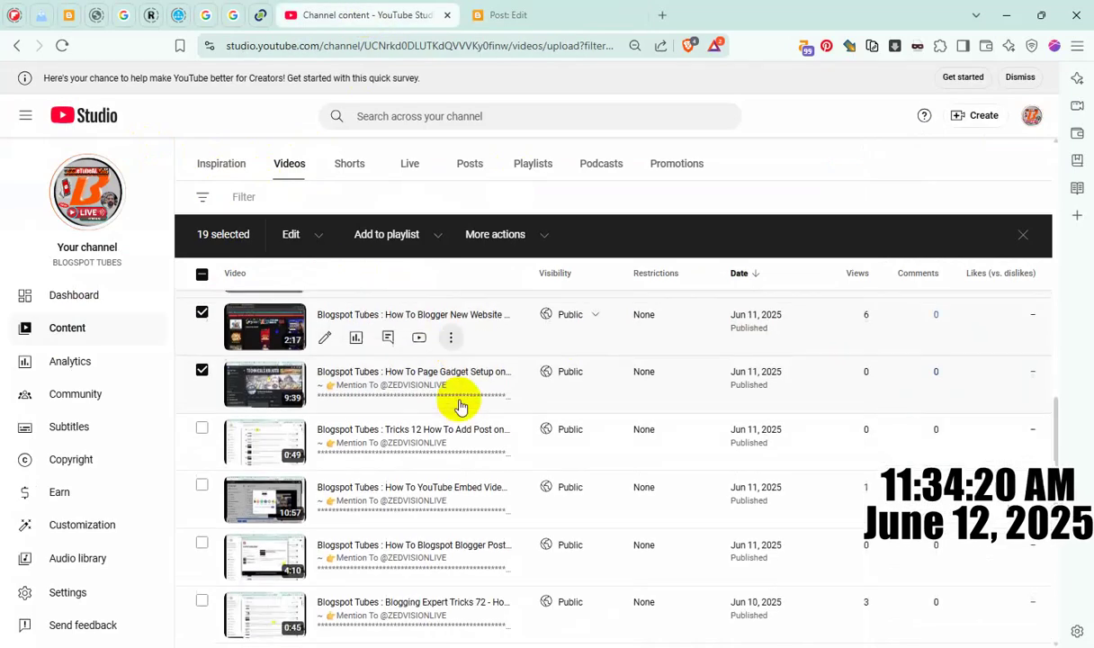
left_click(452, 373)
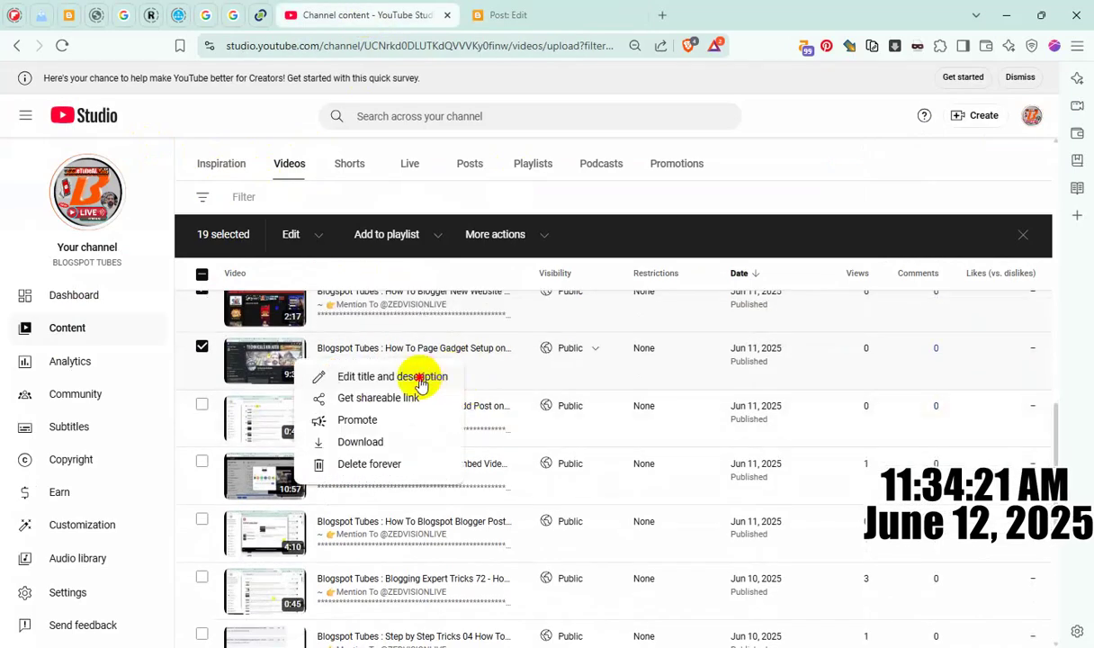
left_click(420, 374)
triple_click(456, 392)
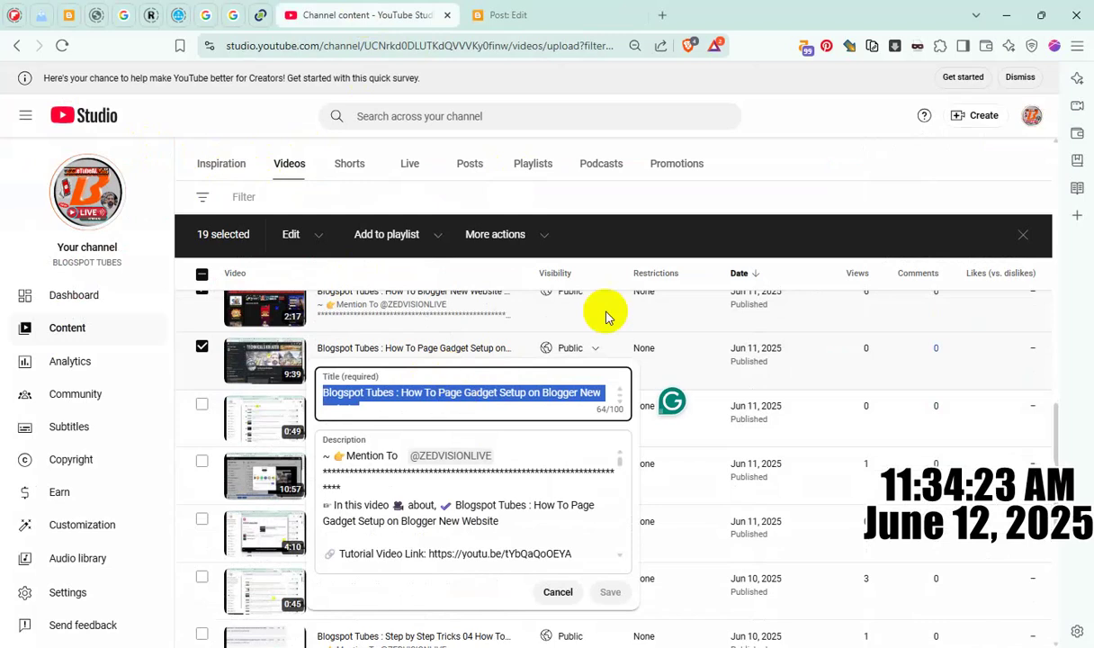
- Switch to Blogger and replace the post title and TutorialHere placeholder with "Blogspot Tubes : How To Page Gadget Setup on Blogger New Website"
left_click(506, 14)
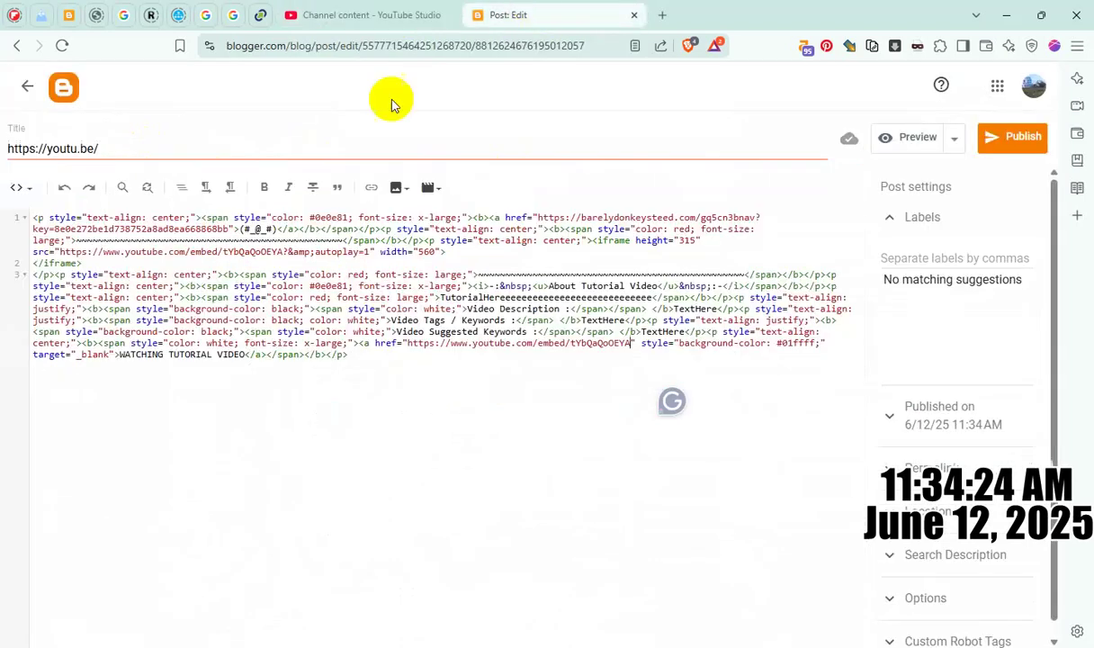
triple_click(258, 147)
key("ctrl+v")
double_click(555, 296)
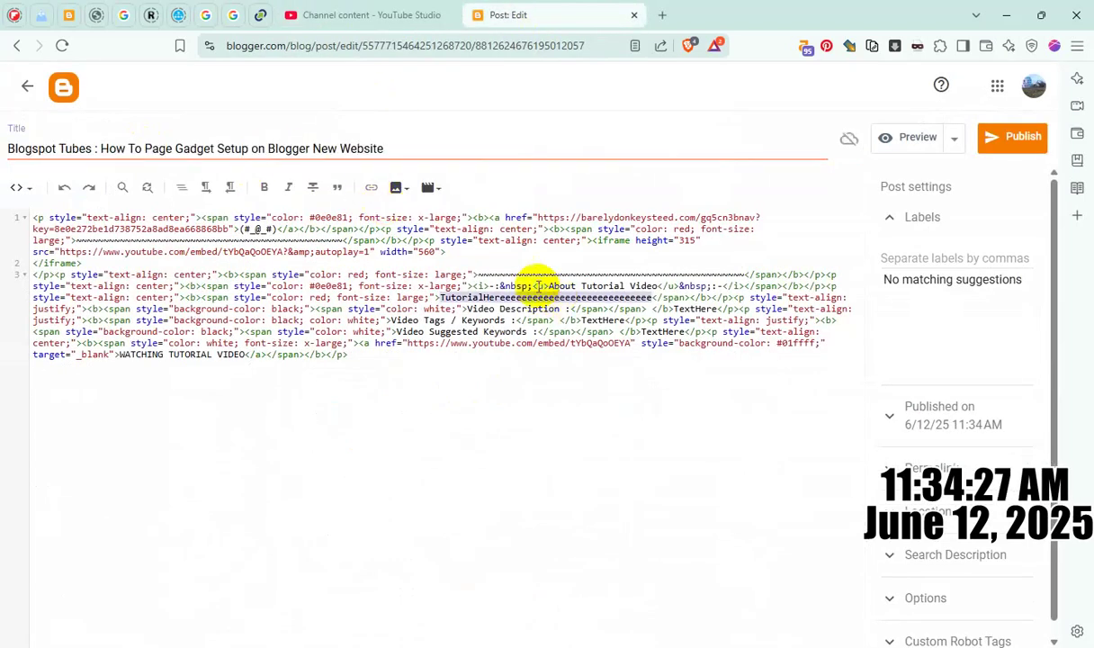
key("ctrl+v")
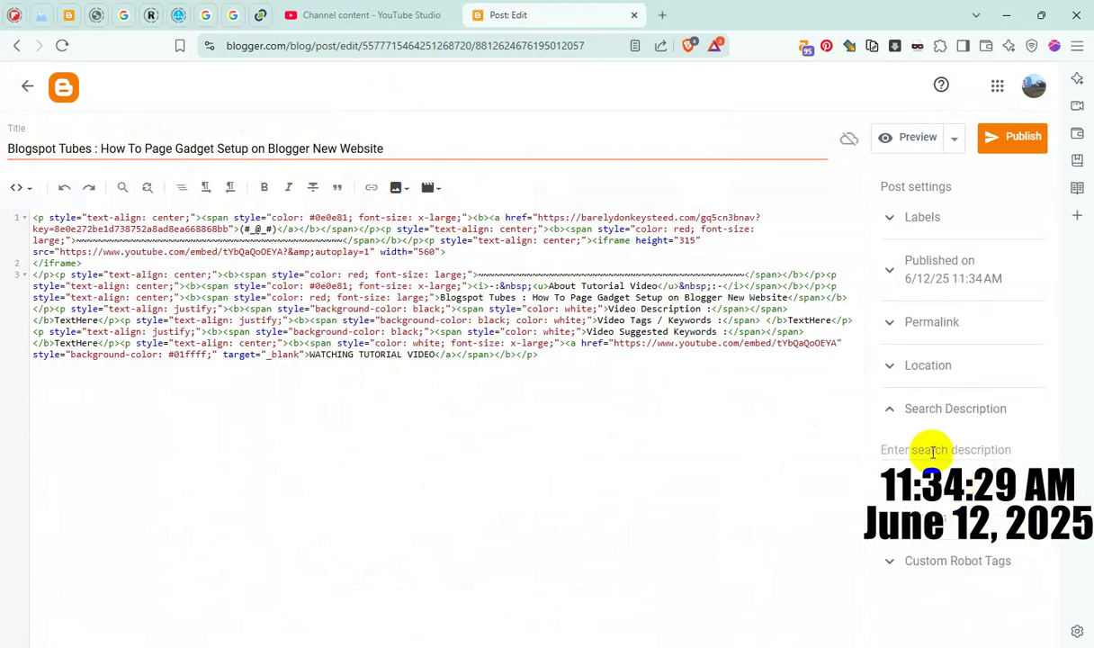
- Paste the copied Page Gadget title as the post's search description and set reader comments to "Do not allow, hide existing"
left_click(895, 410)
key("ctrl+v")
left_click(941, 565)
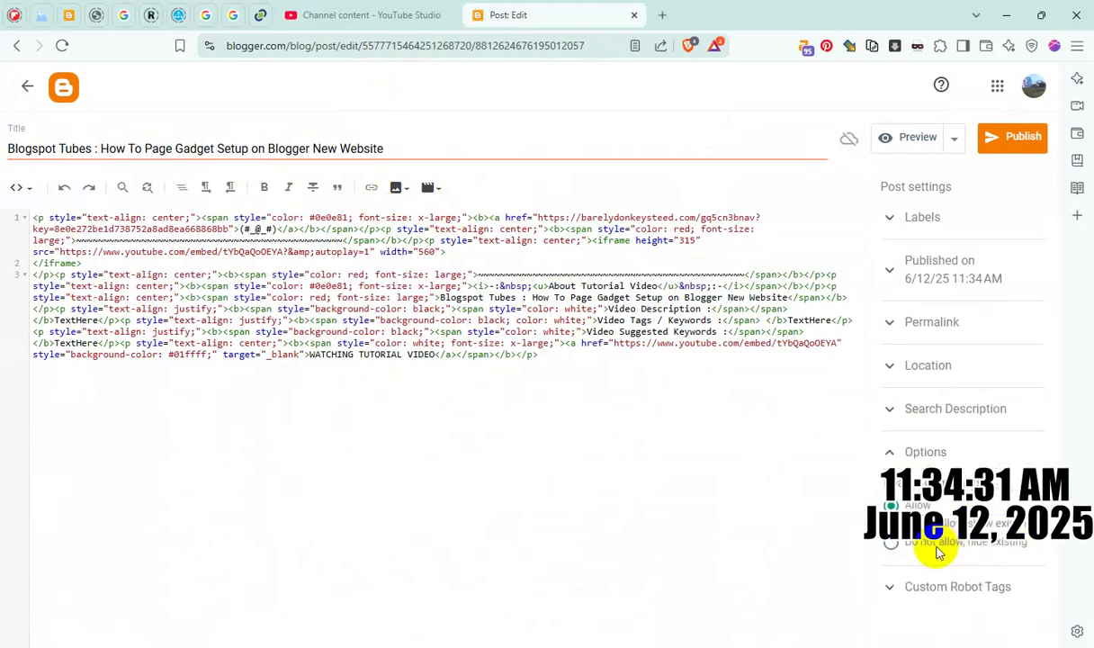
- Publish the "How To Page Gadget Setup on Blogger New Website" post, look through its live page and close that page
left_click(1006, 138)
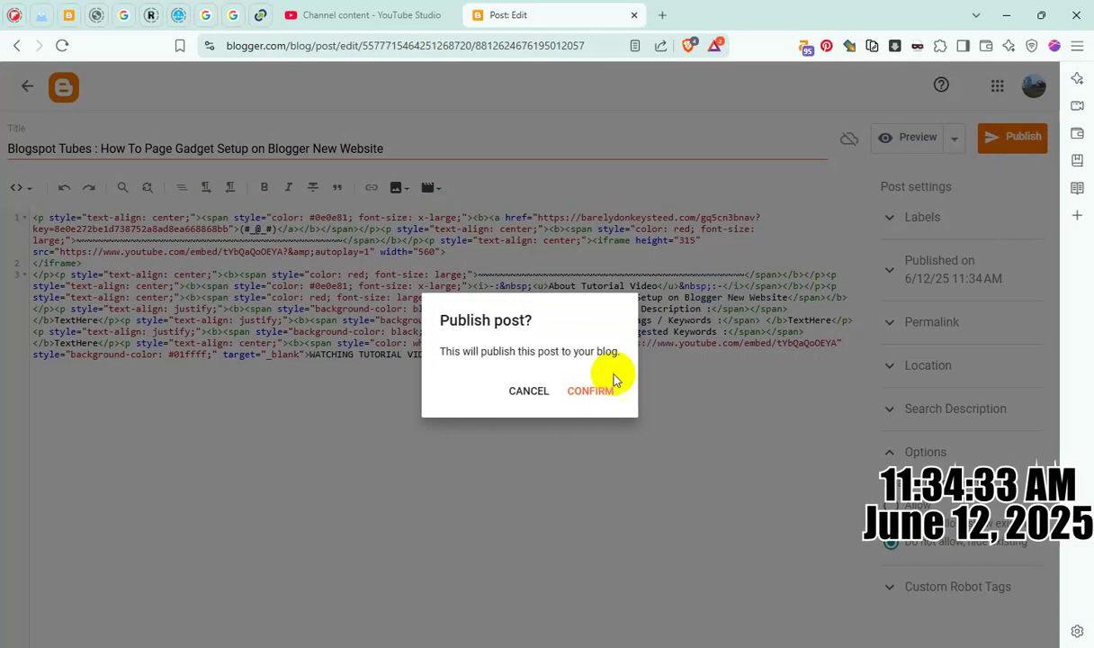
left_click(597, 393)
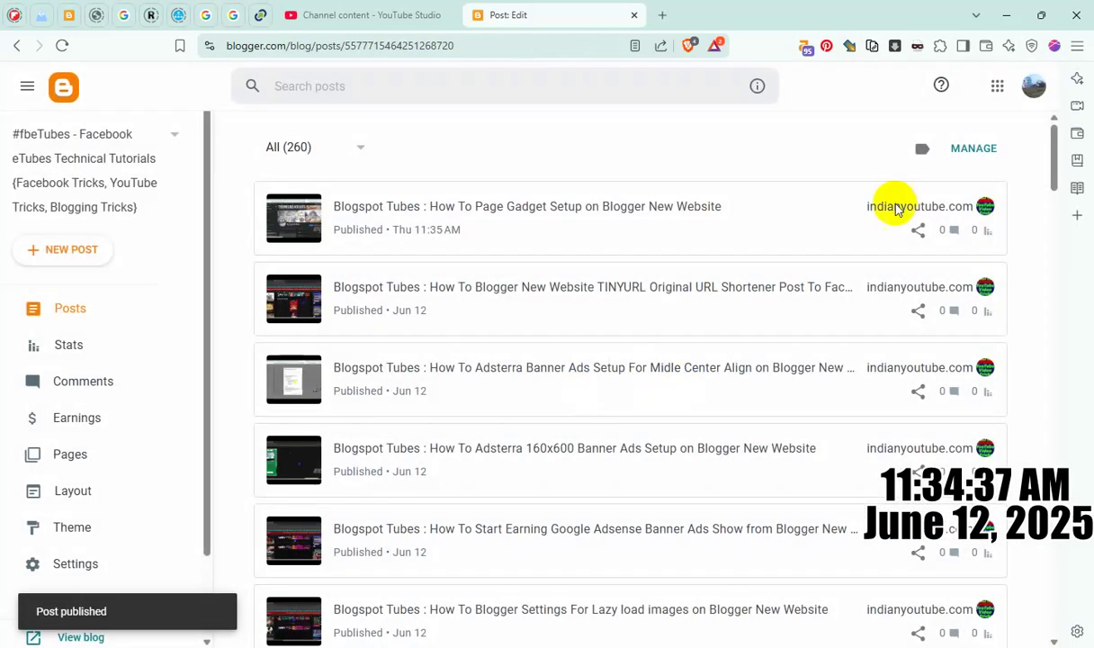
left_click(950, 208)
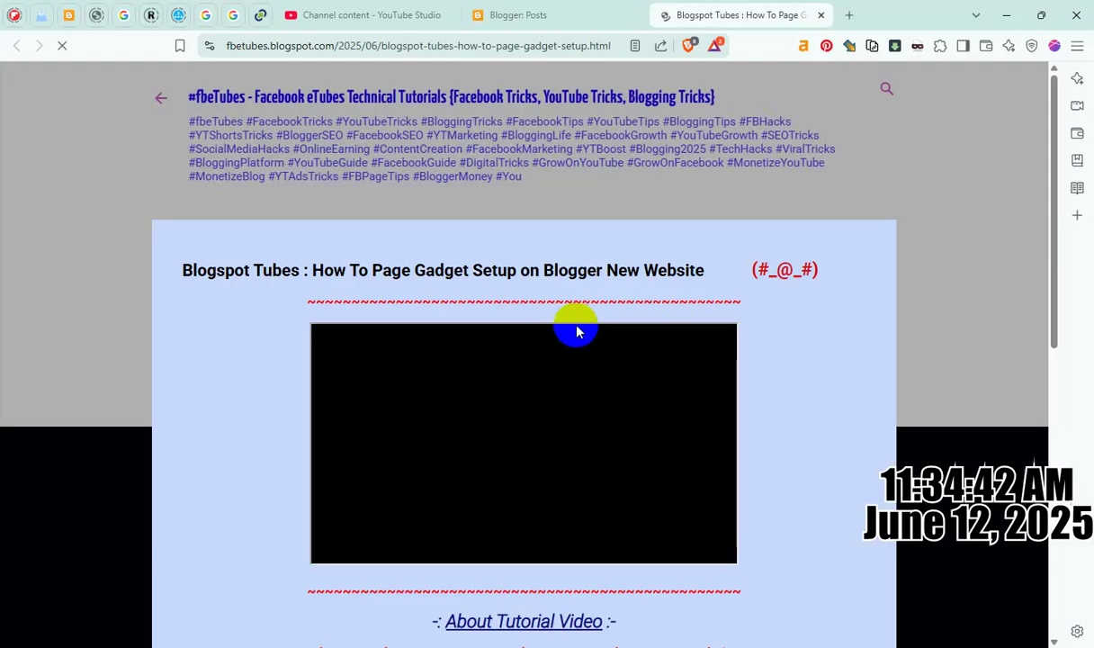
scroll(671, 356, "down", 6)
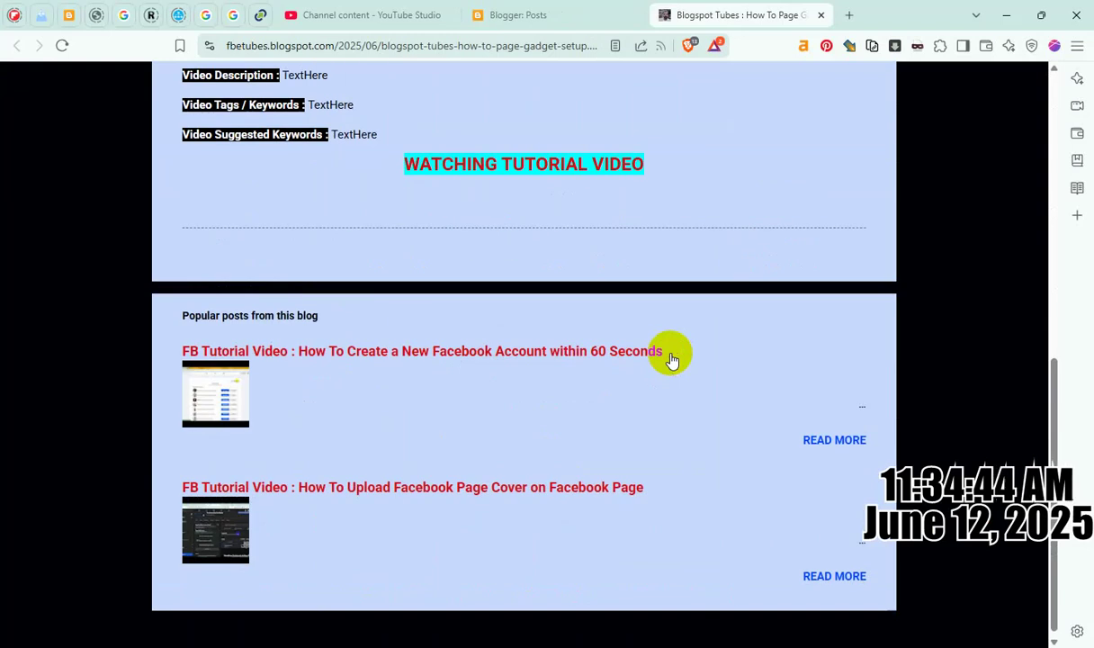
scroll(667, 354, "up", 6)
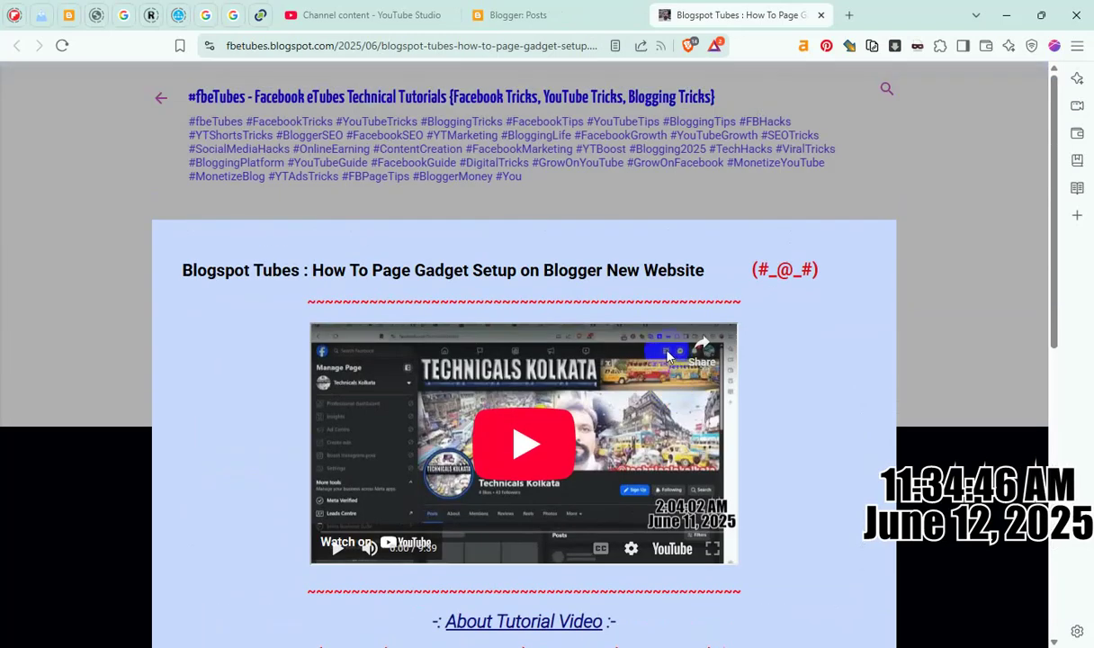
left_click(821, 17)
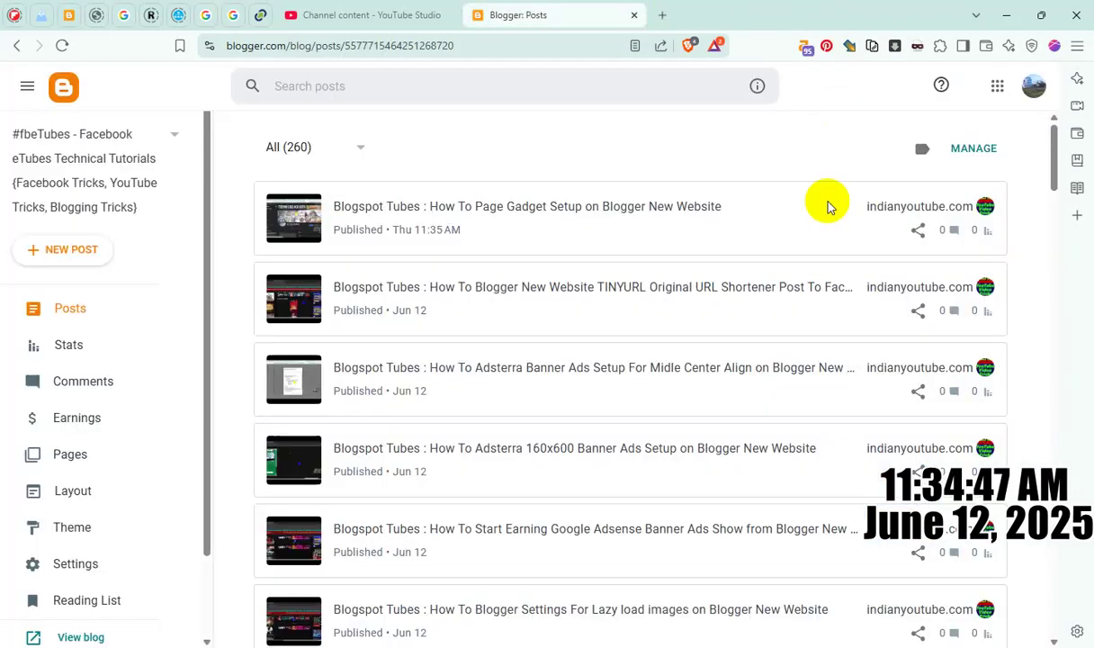
- In YouTube Studio, select the "Tricks 12 How To Add Post" video for tracking and copy its shareable link
left_click(360, 16)
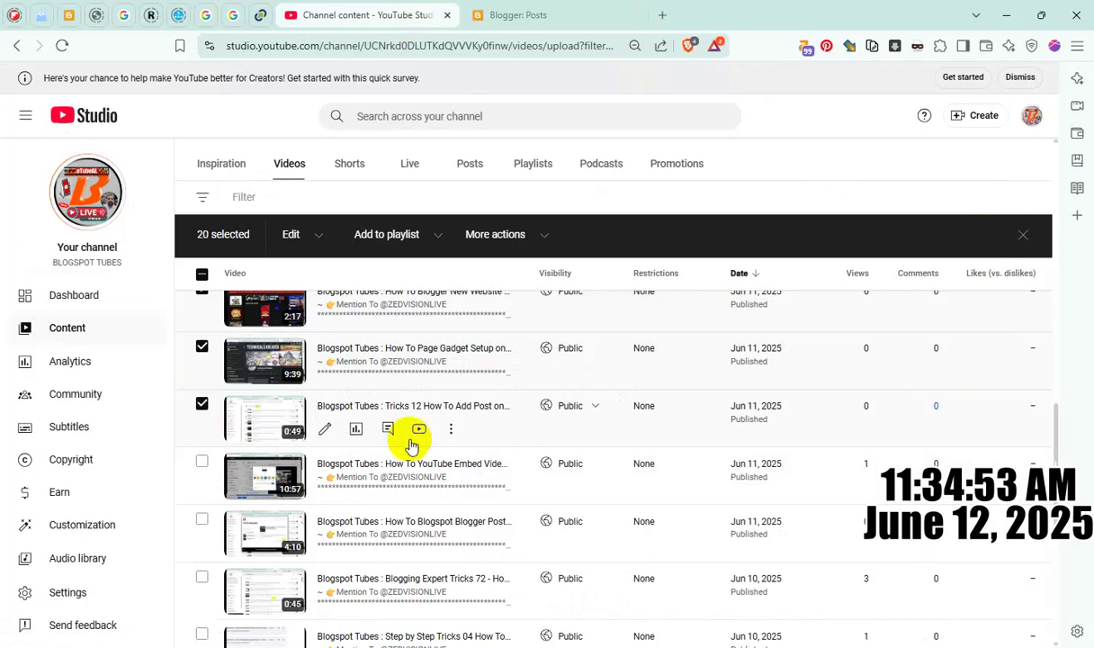
left_click(449, 428)
left_click(379, 454)
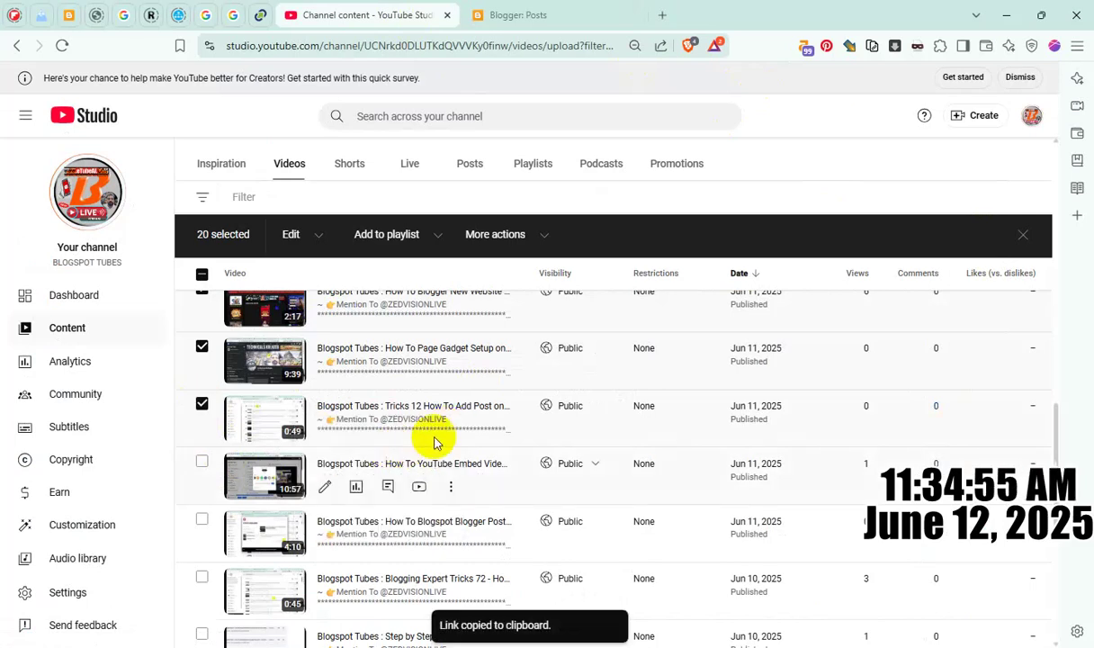
- Start a new post in Blogger and replace both embed URL video placeholders in its HTML with the copied link's ID ZST-_Ve8qQg
left_click(508, 14)
left_click(72, 249)
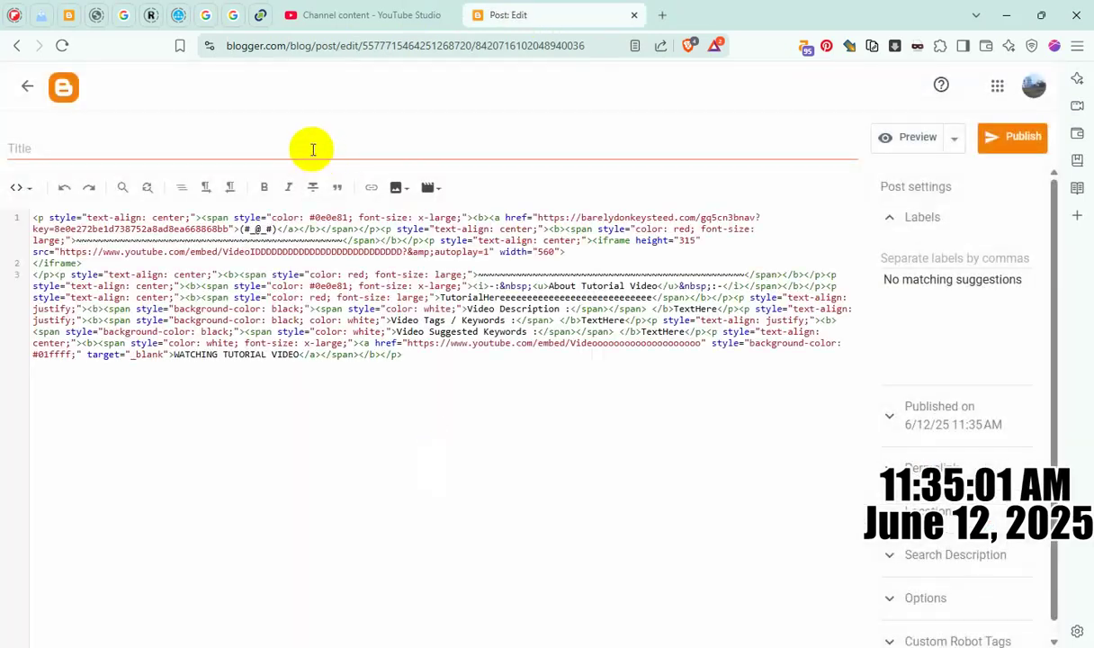
left_click(318, 149)
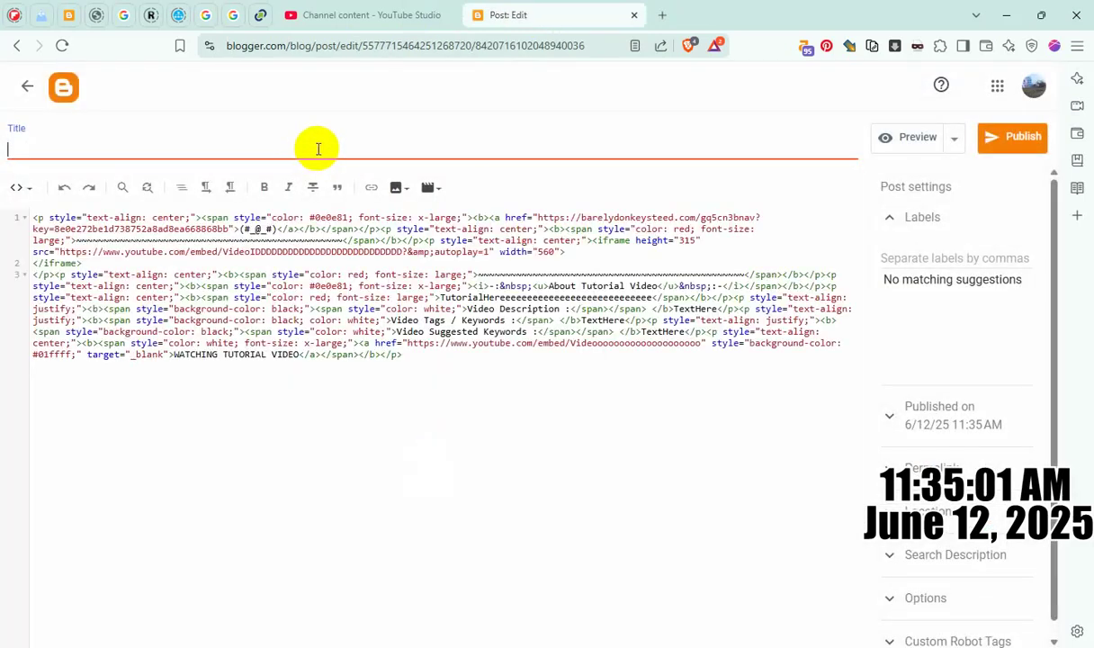
key("ctrl+v")
left_click_drag(99, 148, 239, 149)
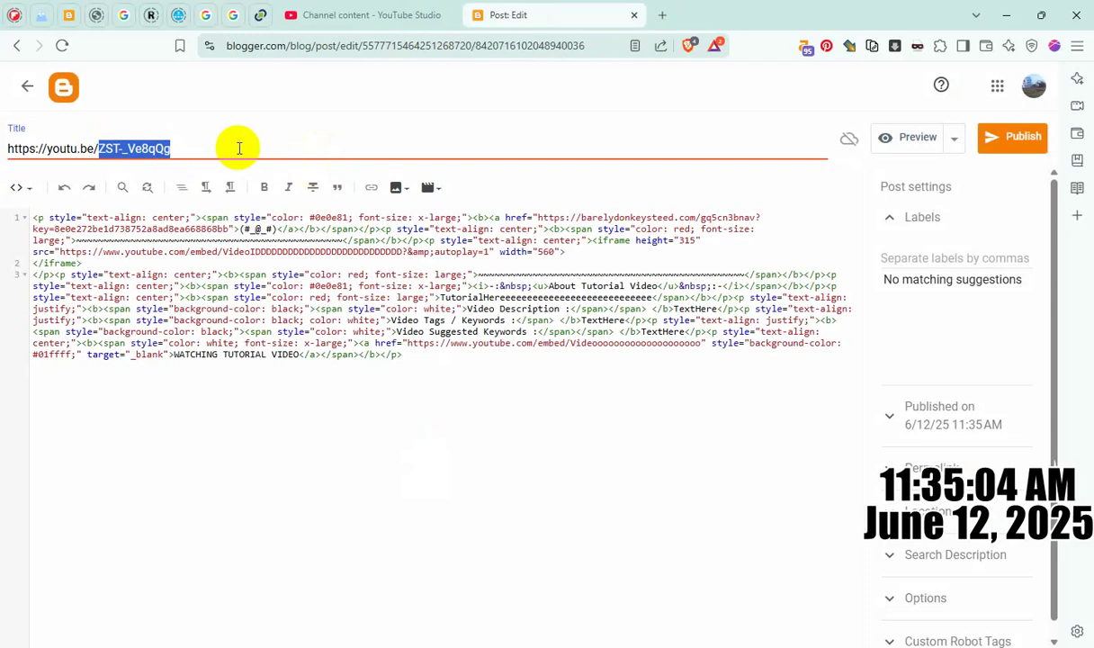
key("ctrl+x")
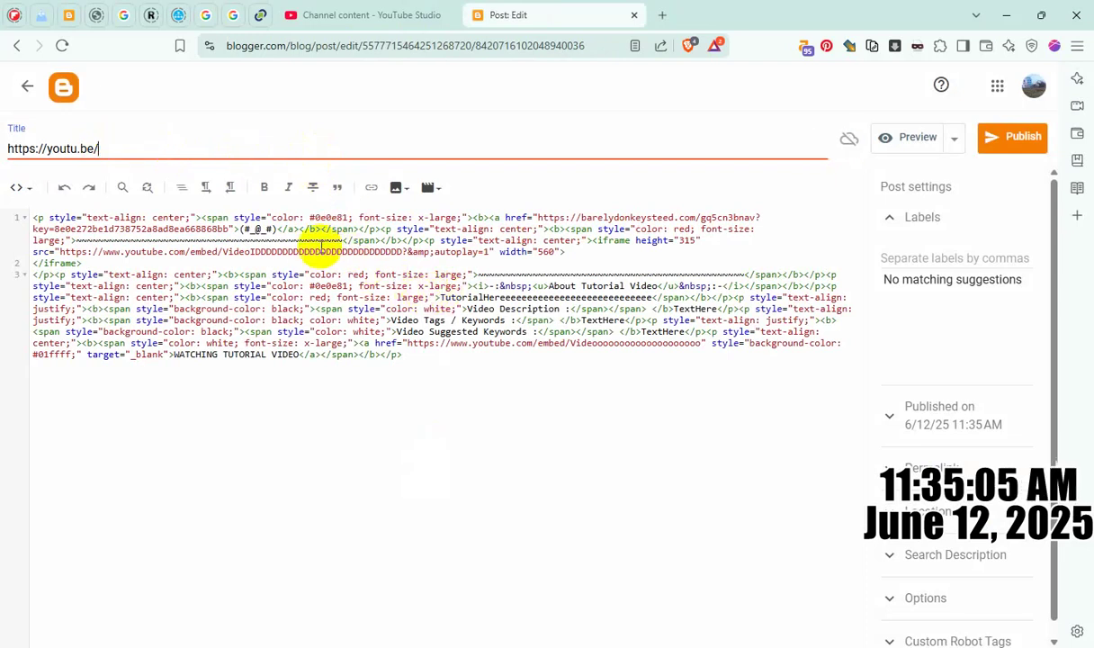
double_click(310, 251)
key("ctrl+v")
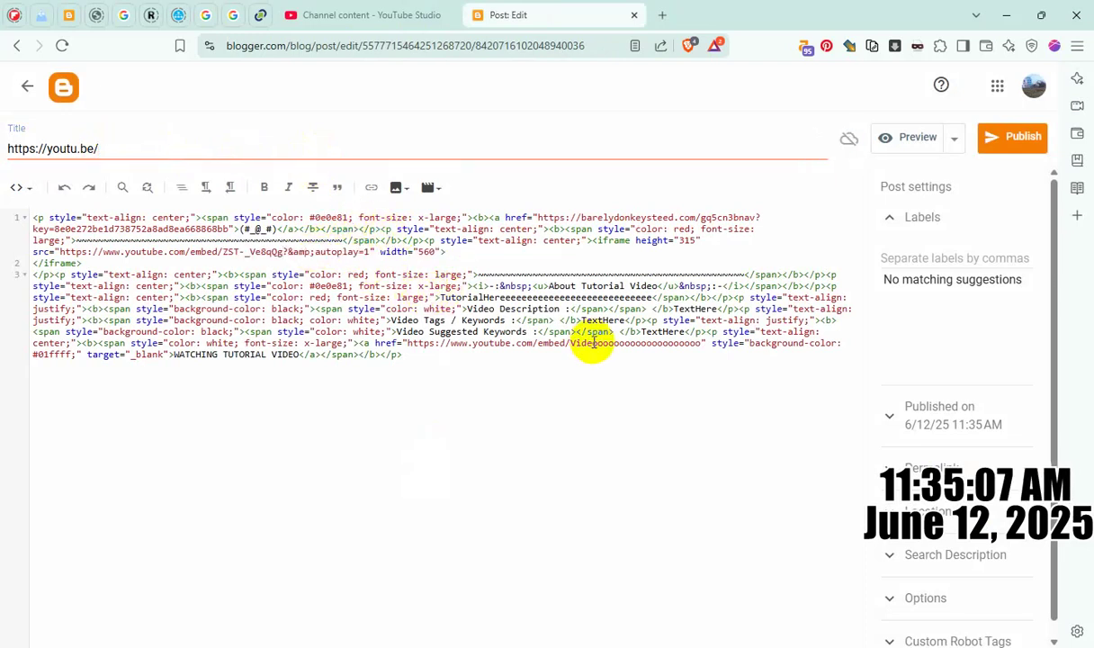
key("ctrl+v")
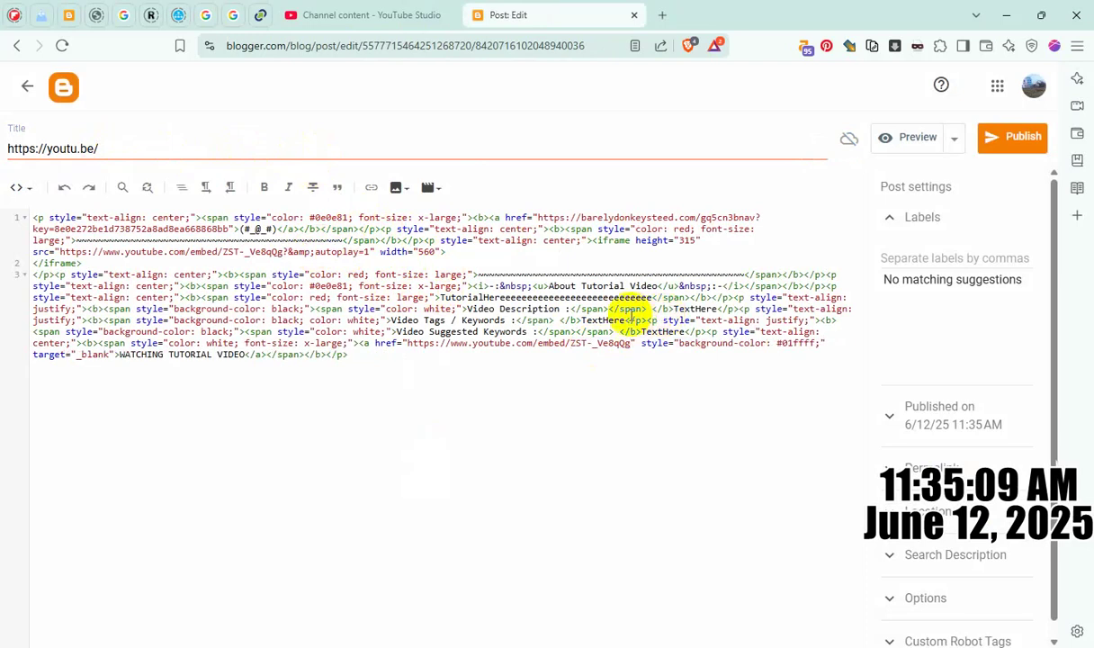
- In YouTube Studio, open the title and description of the "Tricks 12 How To Add Post" video and copy its full title
left_click(359, 15)
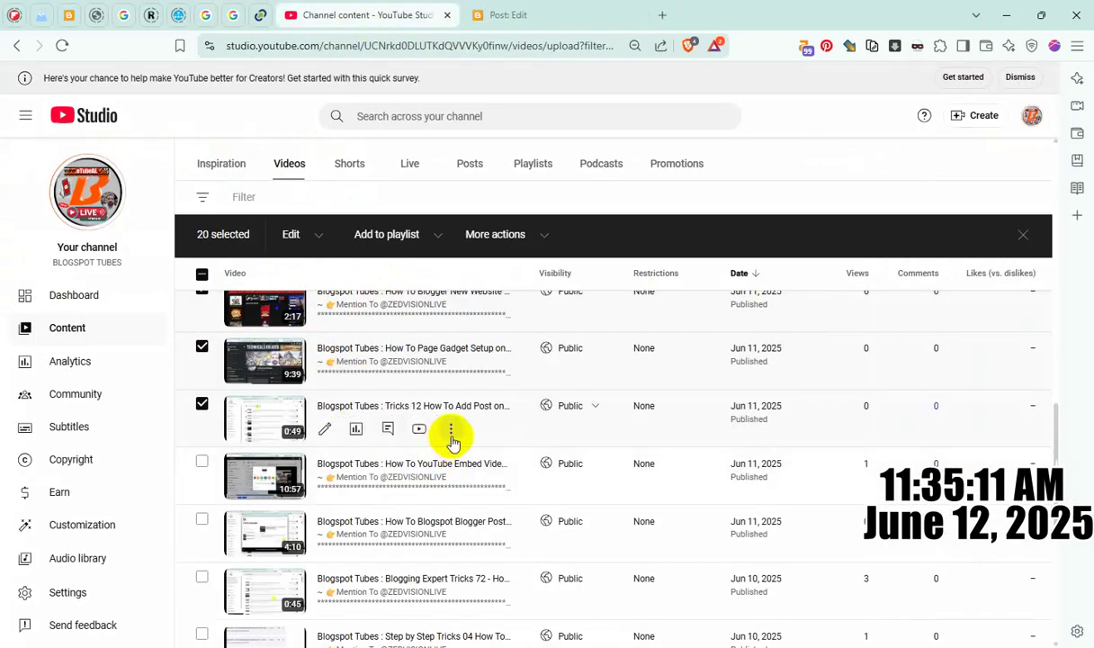
left_click(452, 433)
left_click(423, 442)
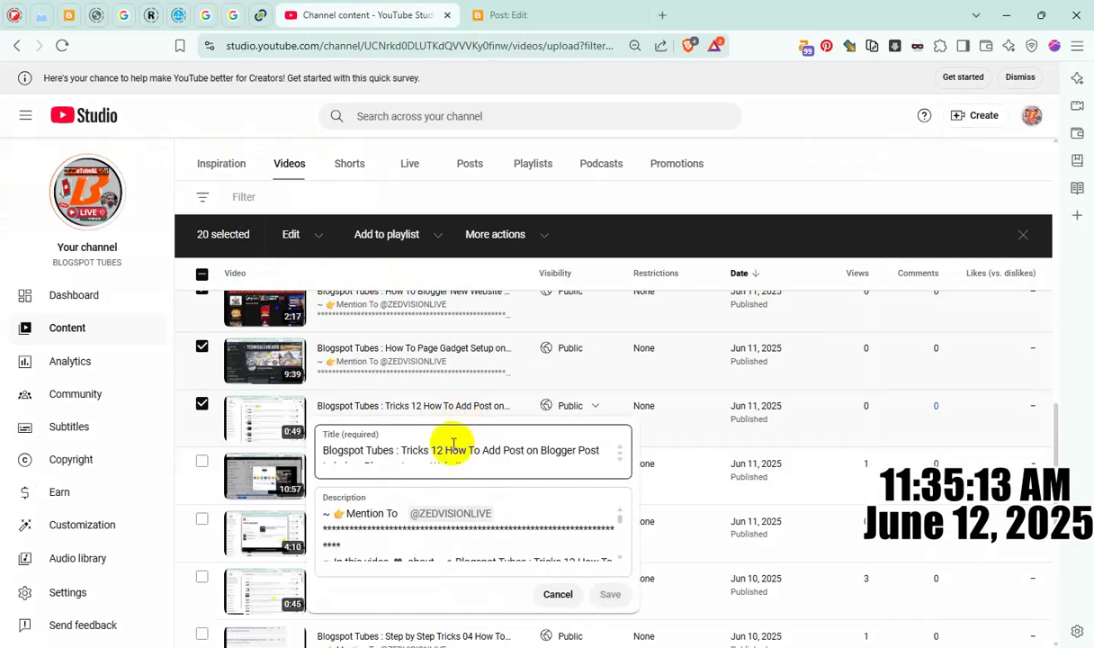
key("ctrl+a")
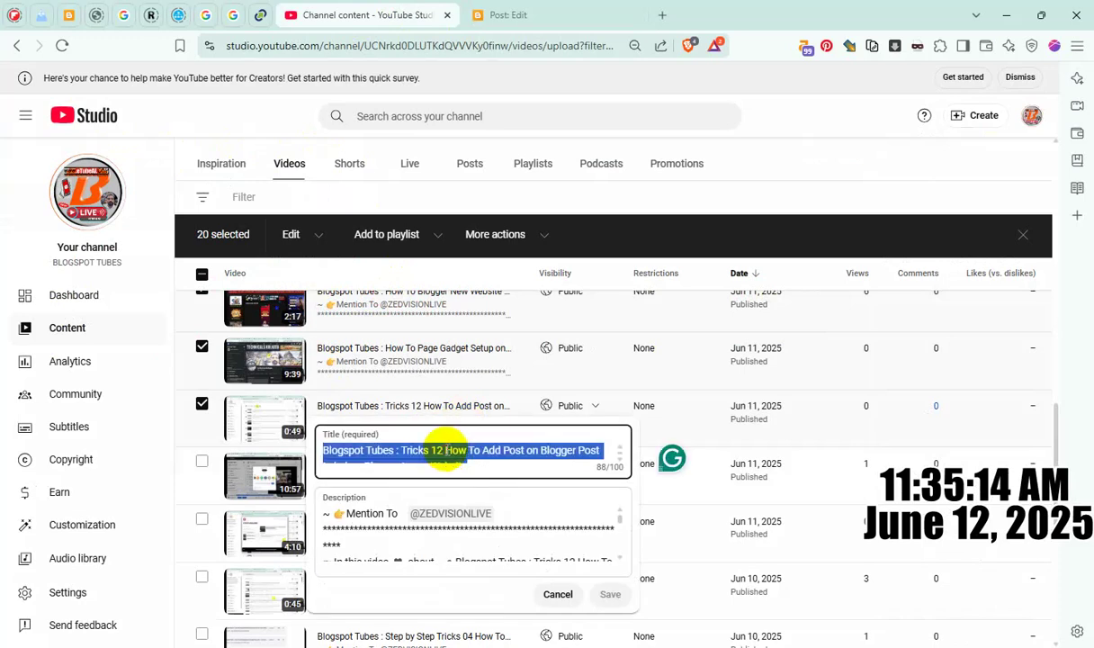
- In Blogger, replace the post title and TutorialHere placeholder with "Blogspot Tubes : Tricks 12 How To Add Post on Blogger Post Label on Blogspot.com Website"
left_click(531, 15)
left_click(269, 149)
key("ctrl+a")
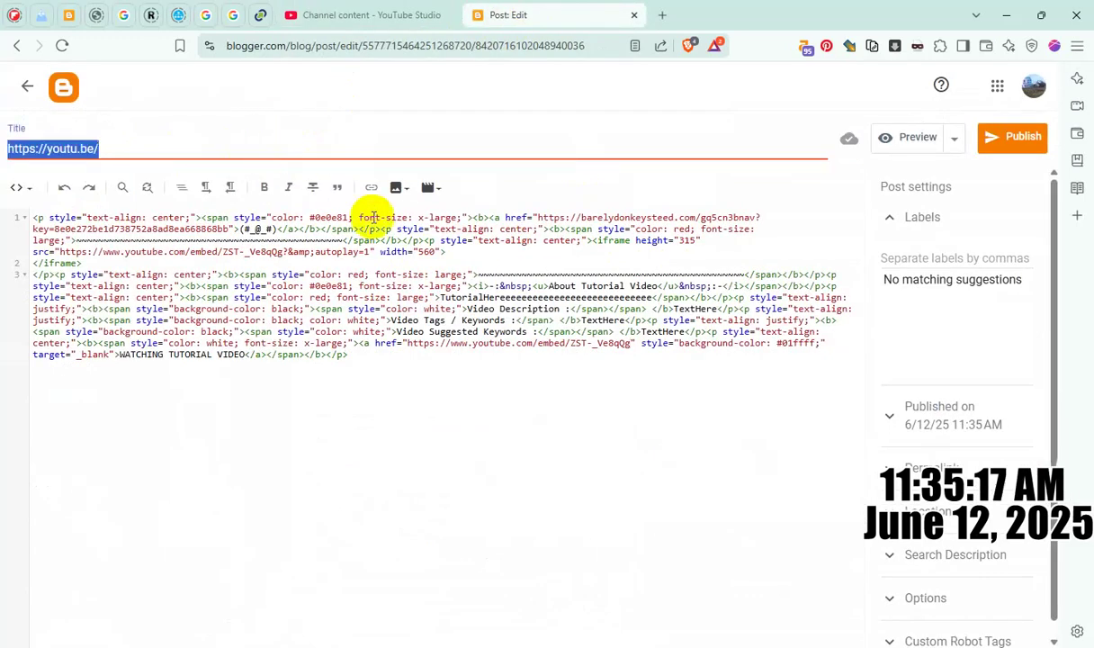
key("ctrl+v")
double_click(591, 297)
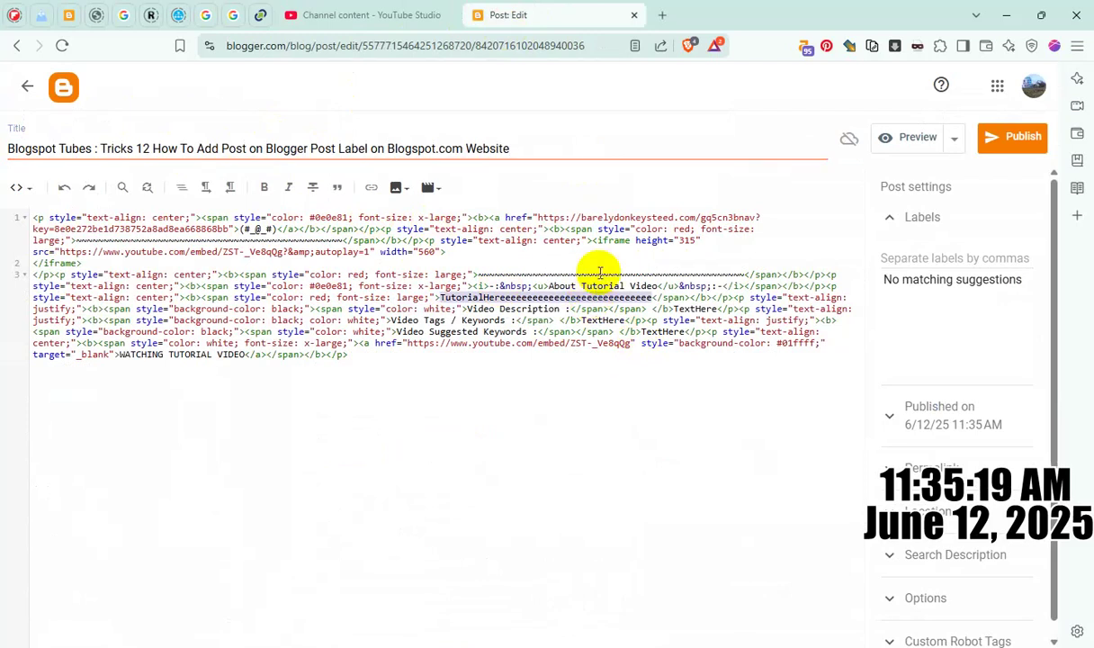
key("ctrl+v")
- Enter the copied video title as the post's search description and set comments to "Do not allow, hide existing"
left_click(949, 556)
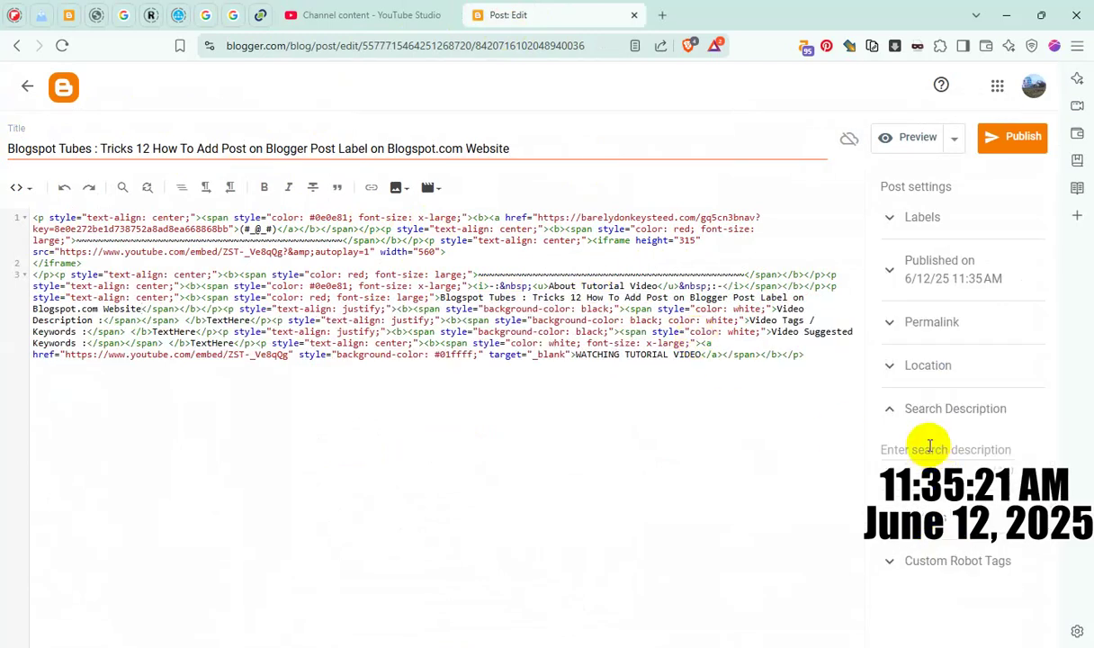
key("ctrl+v")
left_click(935, 589)
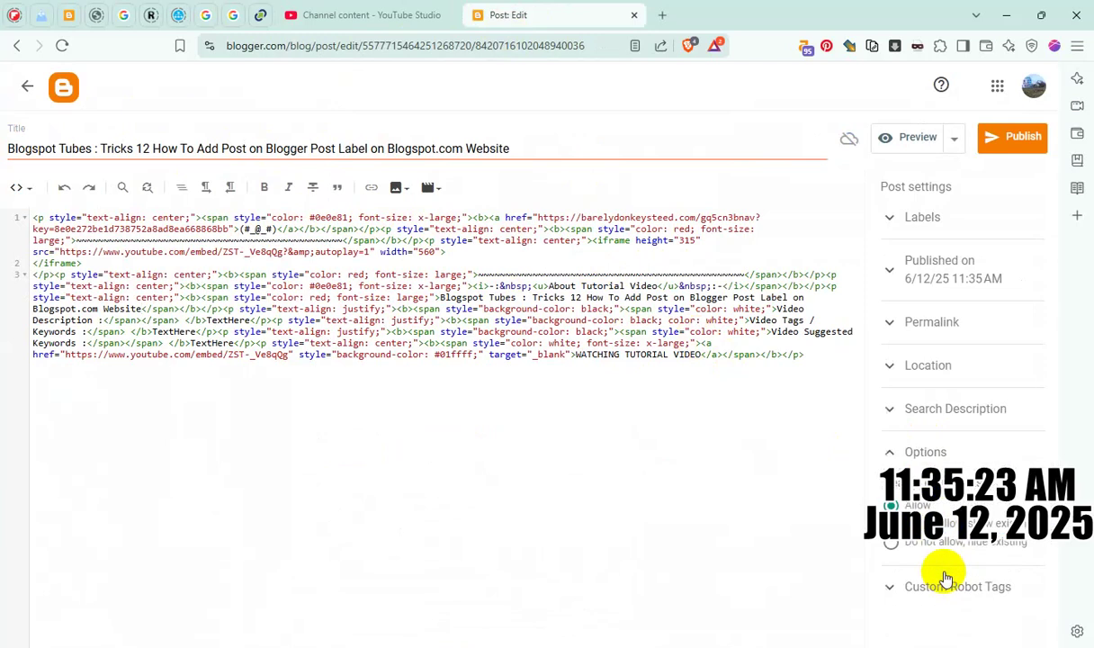
- Publish the "Tricks 12 How To Add Post" post and check its live page from video to tutorial link
left_click(1007, 139)
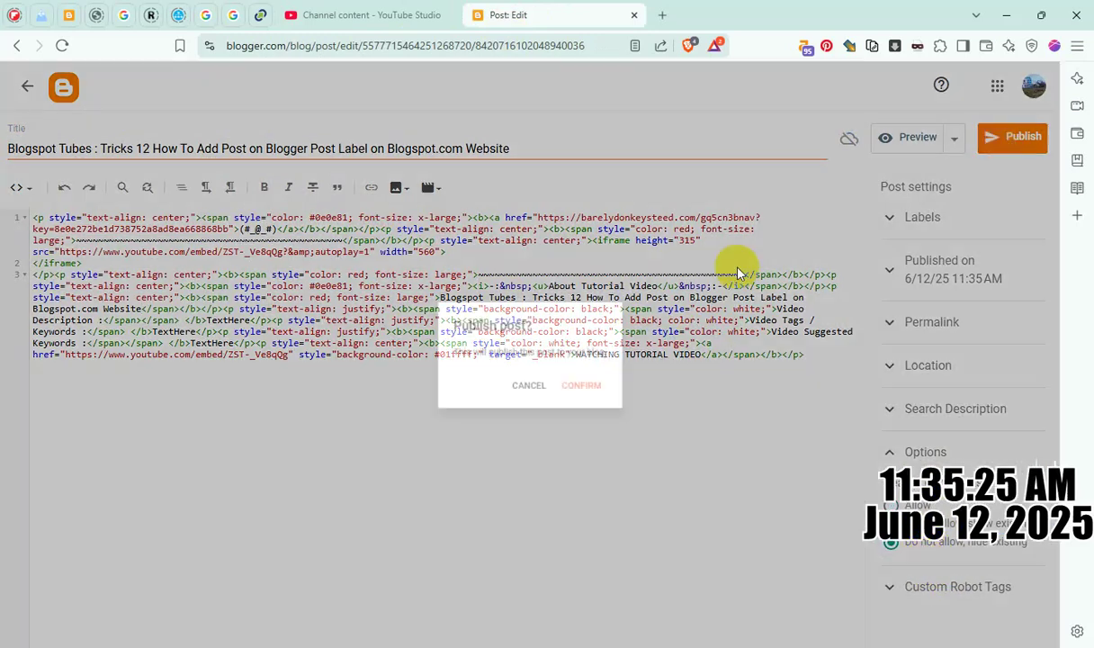
left_click(590, 390)
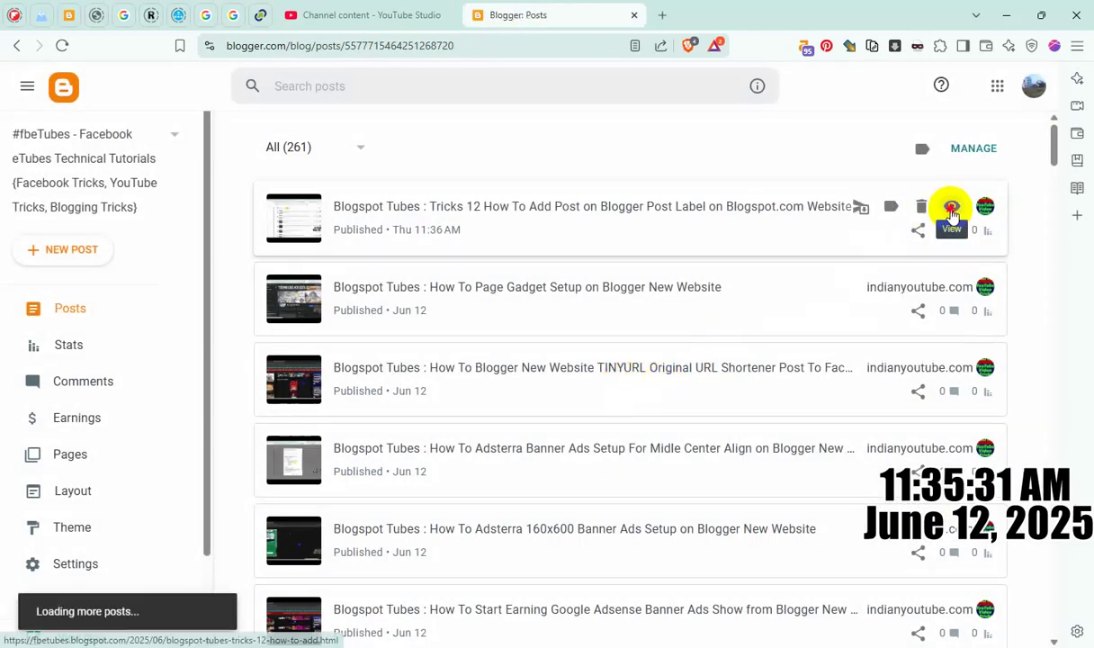
left_click(951, 209)
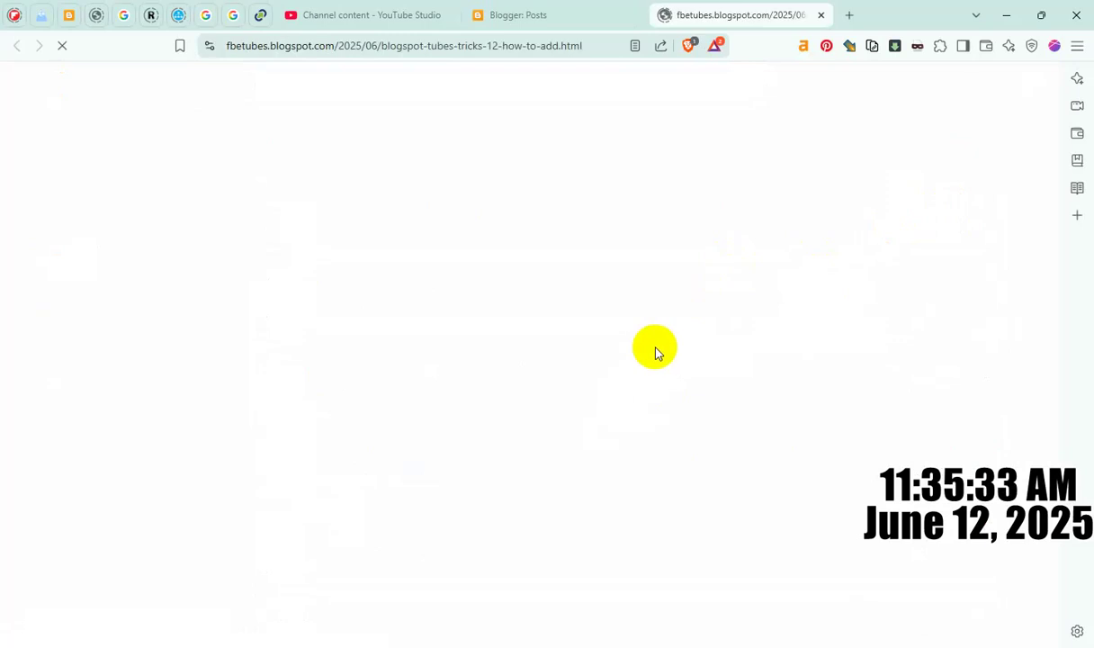
scroll(724, 360, "down", 2)
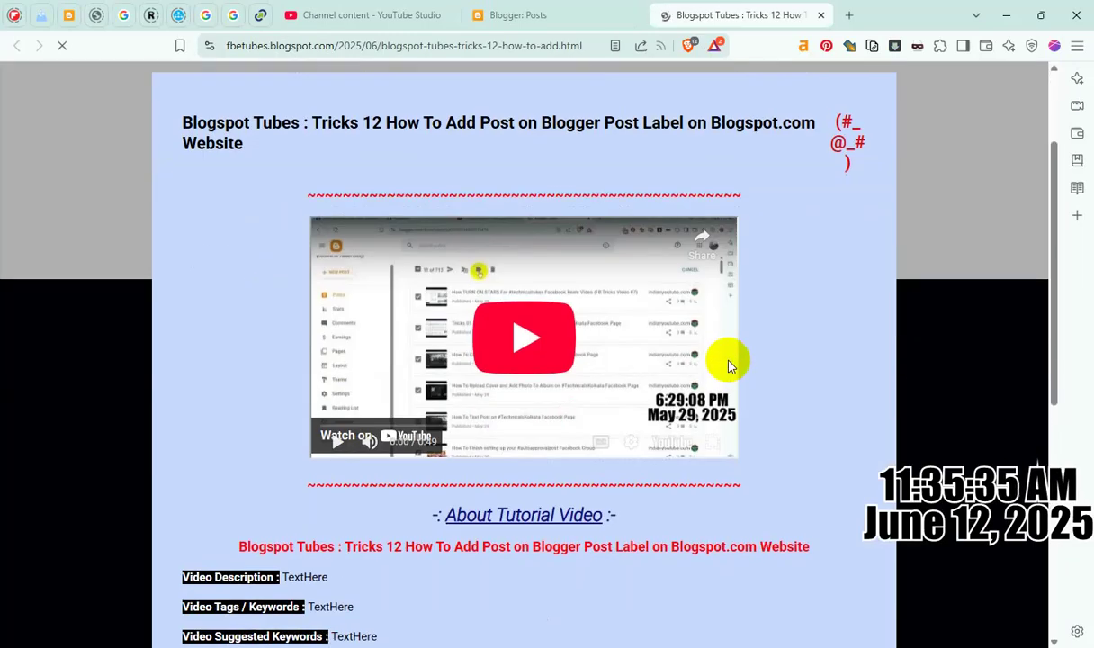
scroll(728, 362, "down", 3)
scroll(727, 362, "up", 5)
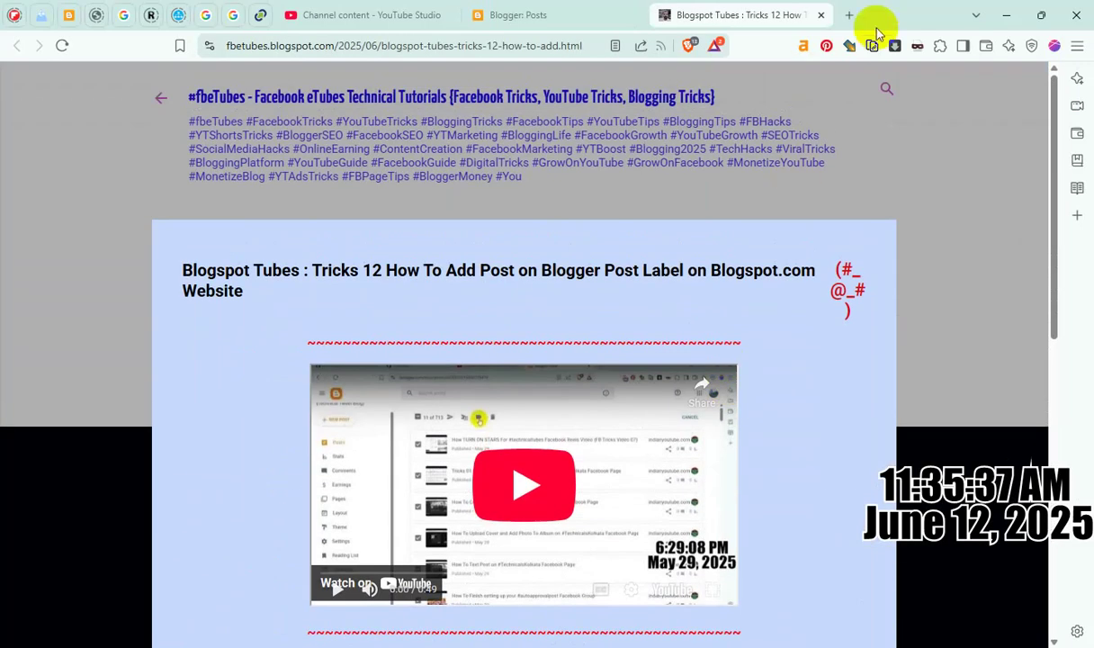
left_click(821, 15)
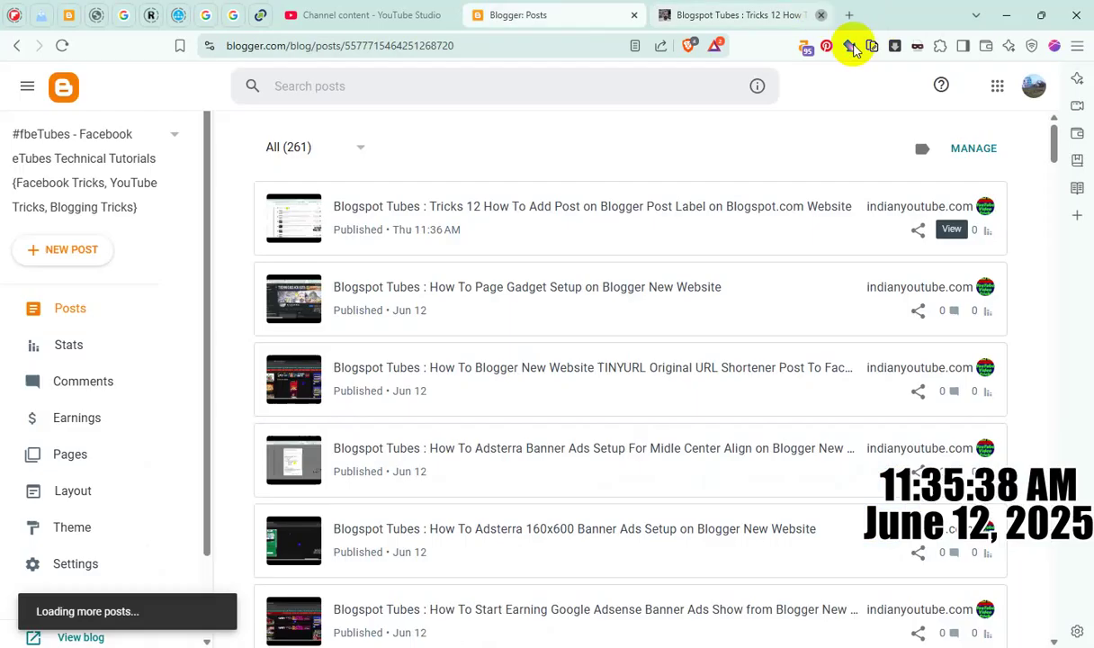
- In YouTube Studio, select the "How To YouTube Embed Video" video for tracking and copy its shareable link
left_click(384, 14)
left_click(830, 159)
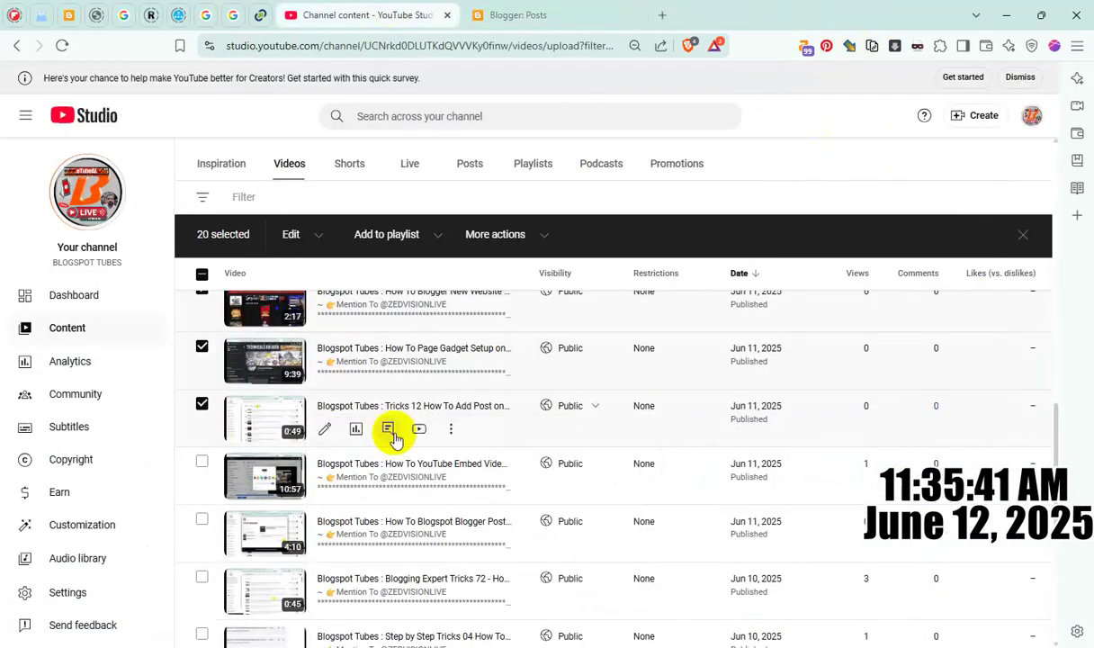
scroll(392, 437, "down", 1)
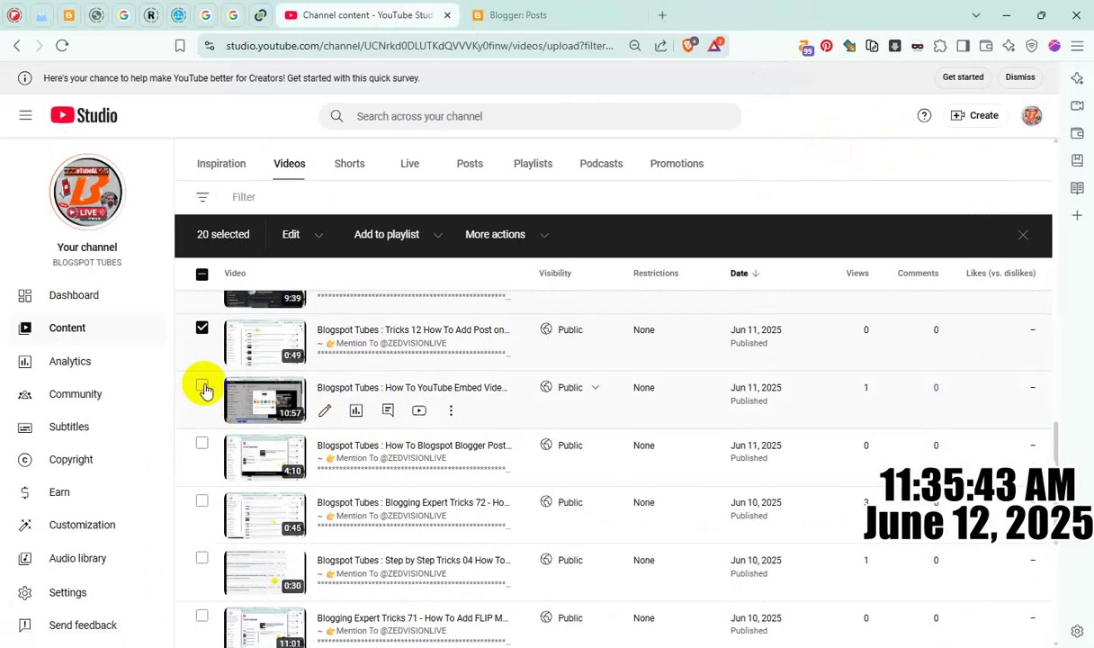
left_click(449, 411)
left_click(390, 432)
- Start a new post in Blogger and replace both embed URL video placeholders in its HTML with the copied link's ID MQCy1AEn61s
left_click(539, 16)
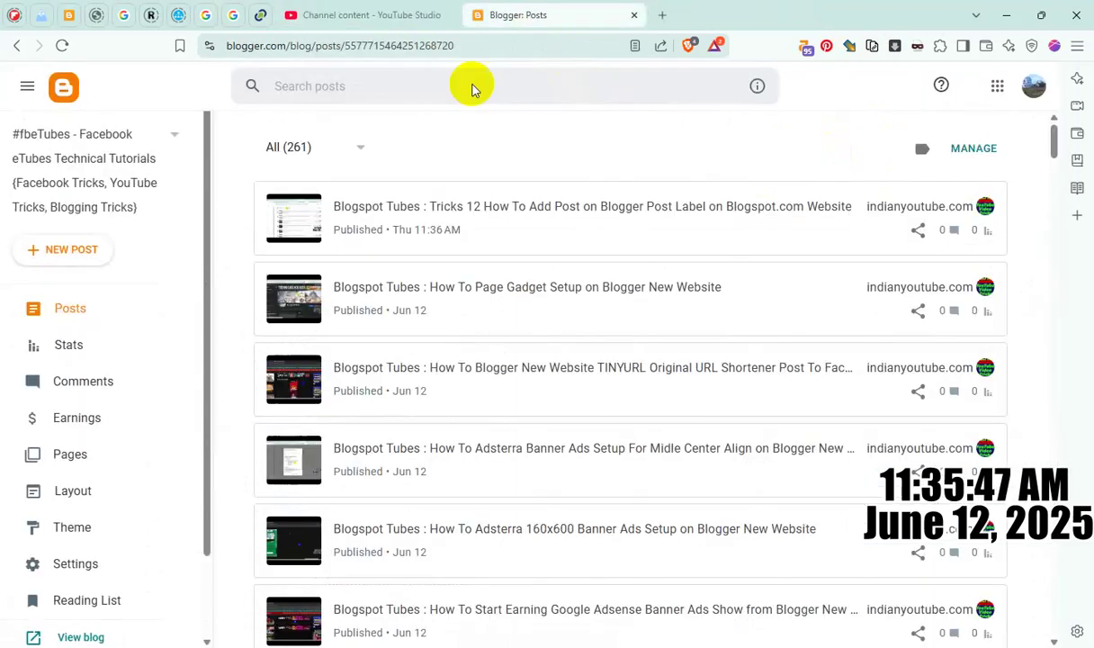
left_click(83, 250)
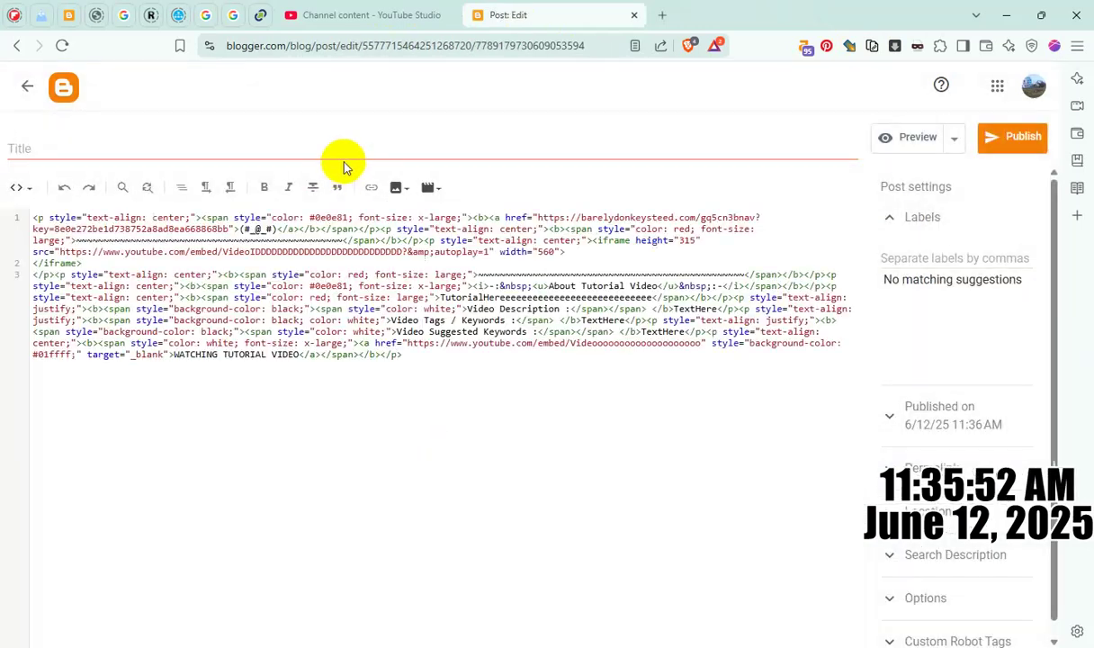
left_click(281, 146)
key("ctrl+v")
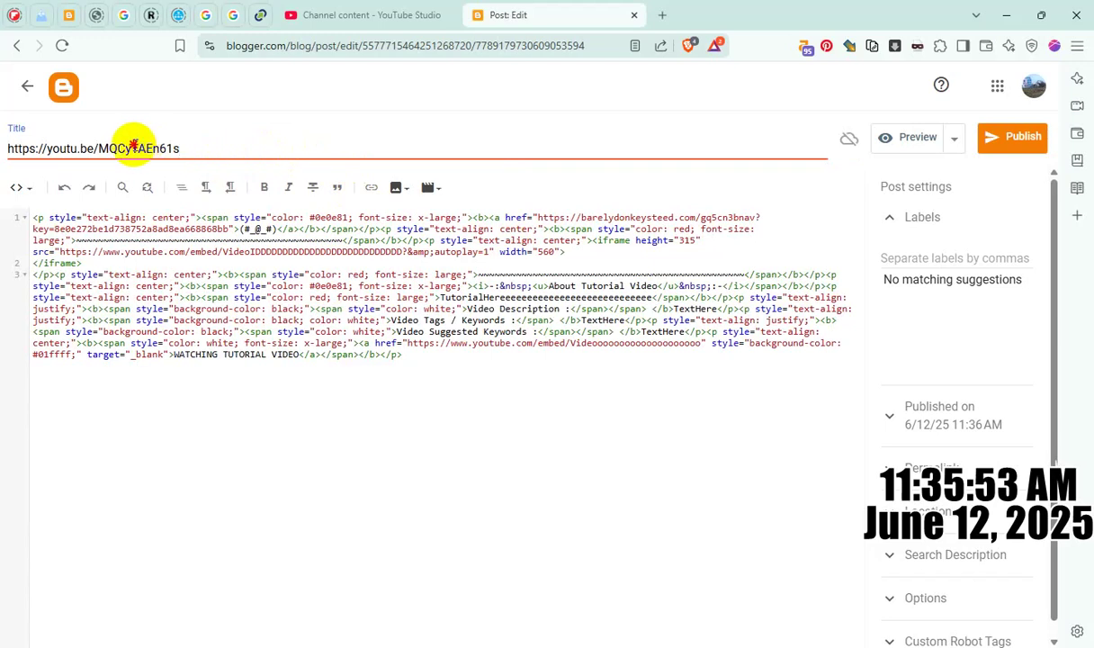
key("ctrl+x")
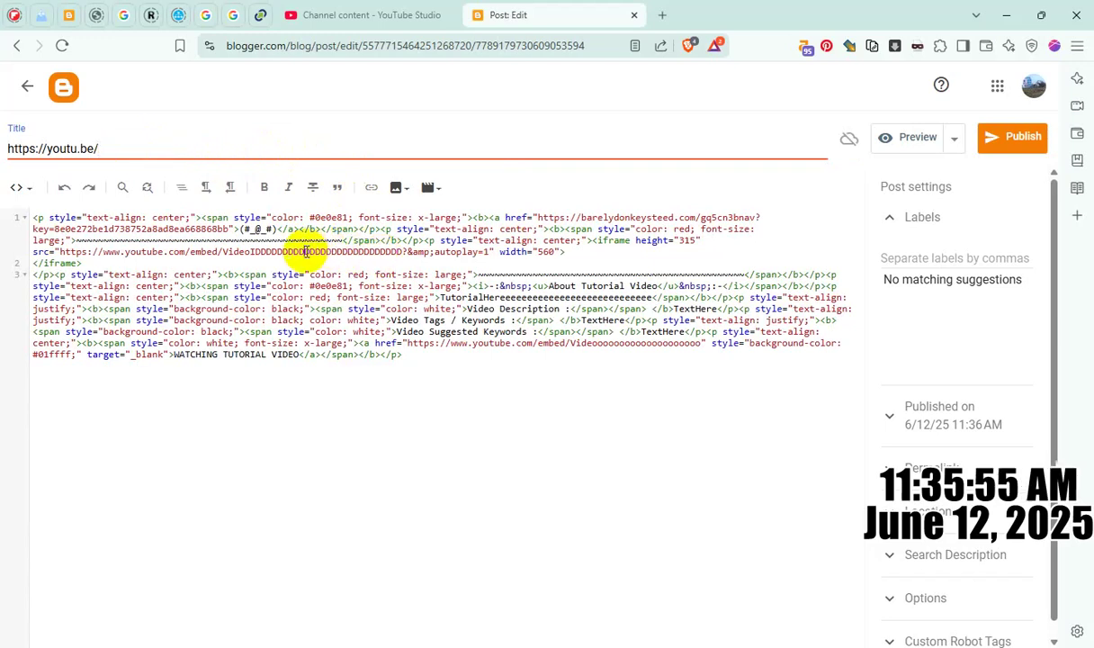
double_click(306, 252)
key("ctrl+v")
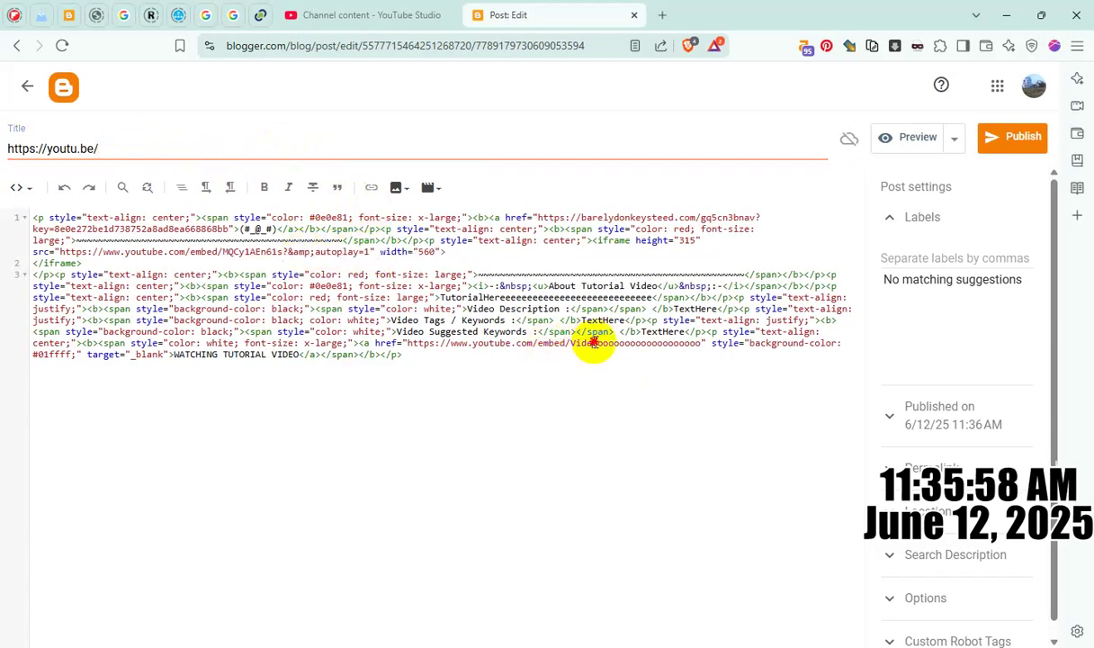
key("ctrl+v")
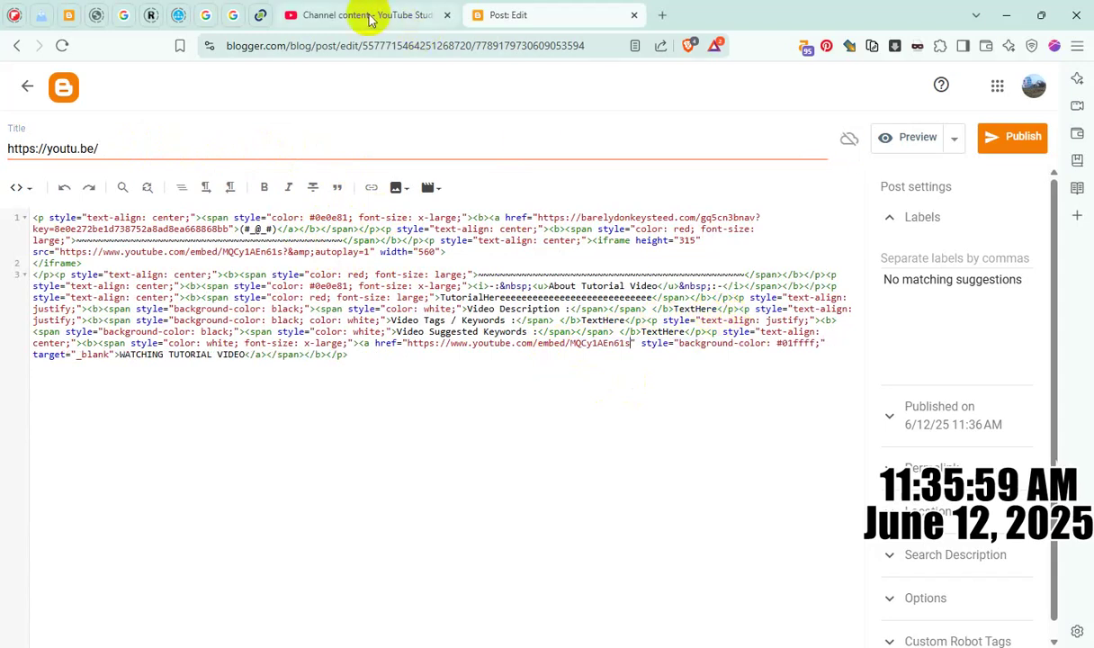
- In YouTube Studio, open the title and description of the "How To YouTube Embed Video" video and copy its full title
left_click(372, 15)
left_click(453, 413)
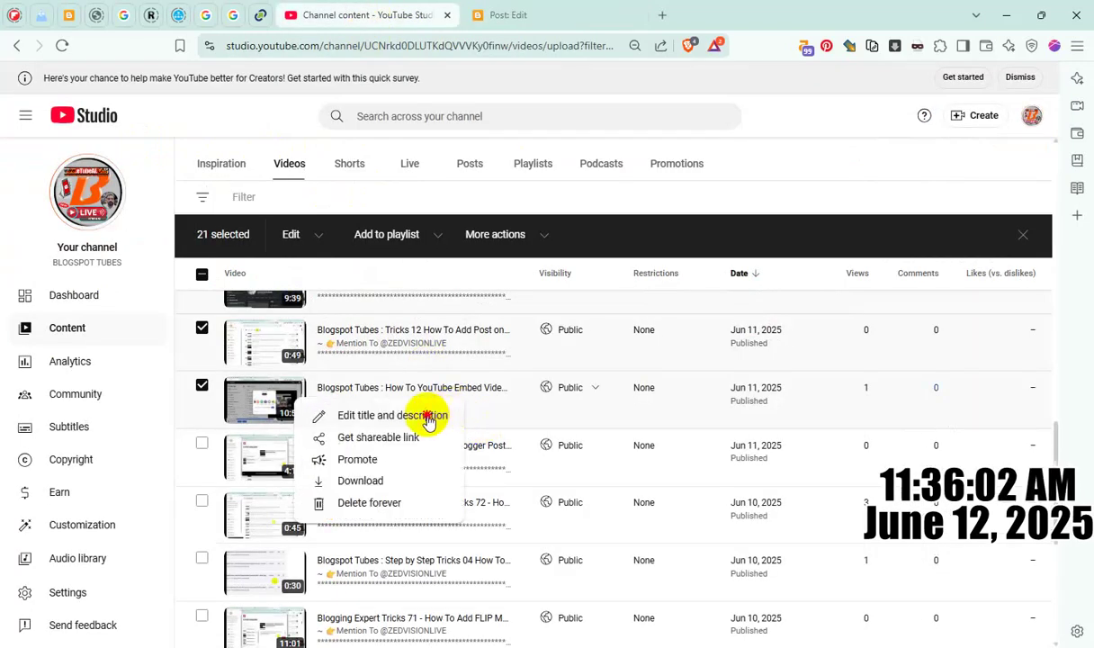
left_click(422, 415)
triple_click(466, 431)
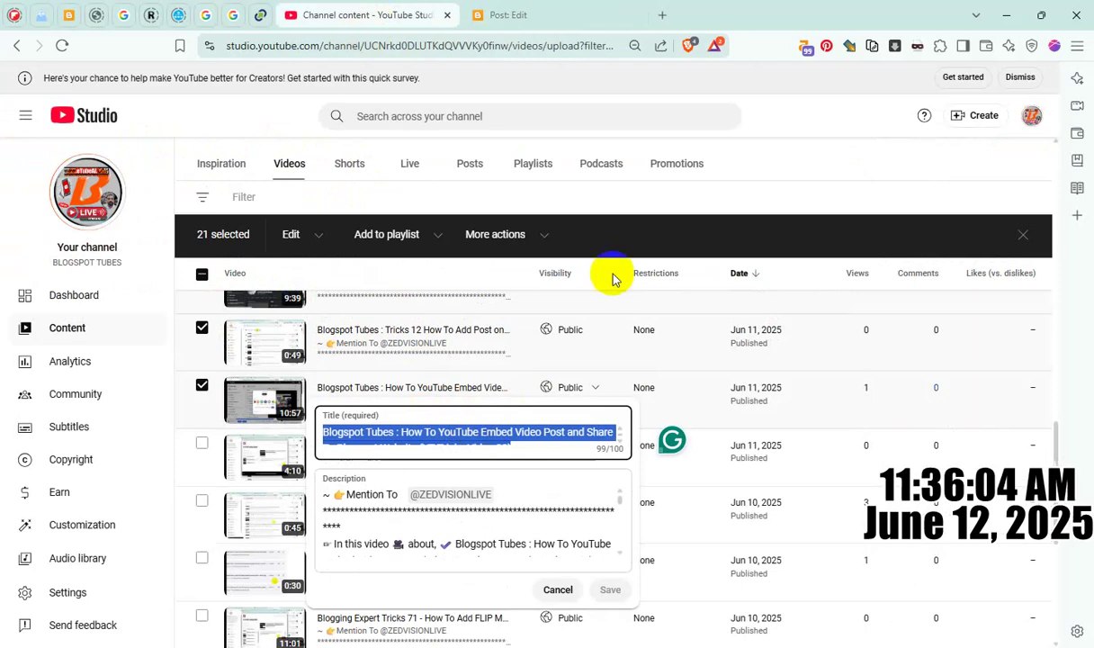
- In Blogger, replace the post title and TutorialHere placeholder with "Blogspot Tubes : How To YouTube Embed Video Post and Share To Blogspot Website {YT Tricks Video 20}"
left_click(531, 15)
left_click(243, 147)
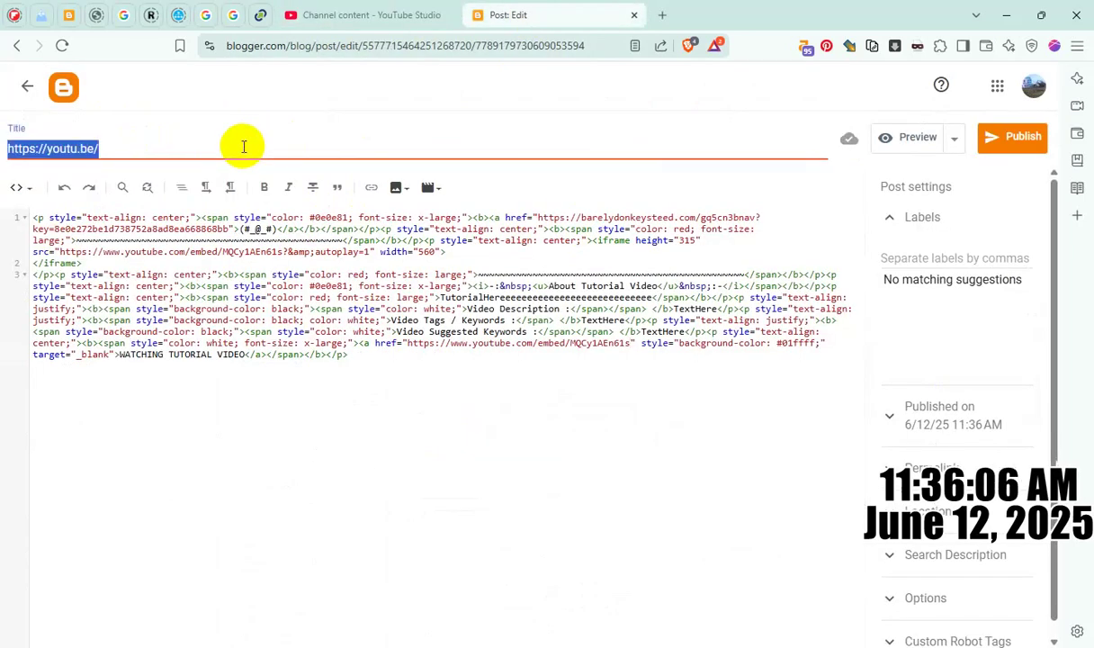
key("ctrl+v")
double_click(515, 295)
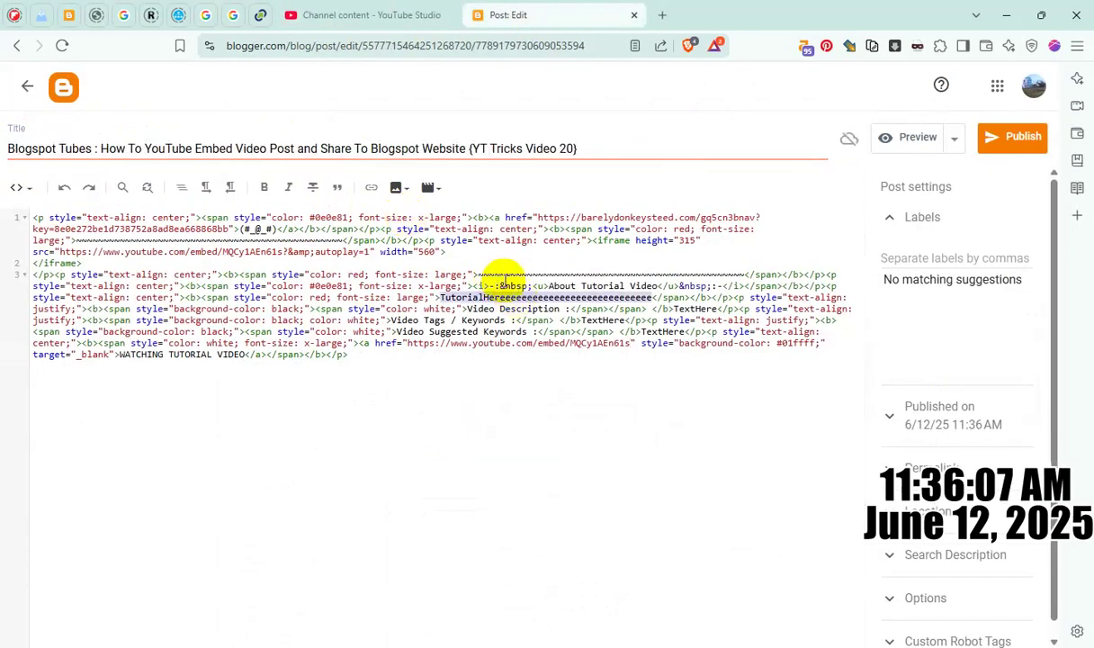
key("ctrl+v")
- Add the "YT Tricks Video 20" title as the search description and choose "Do not allow, hide existing" for comments
left_click(969, 557)
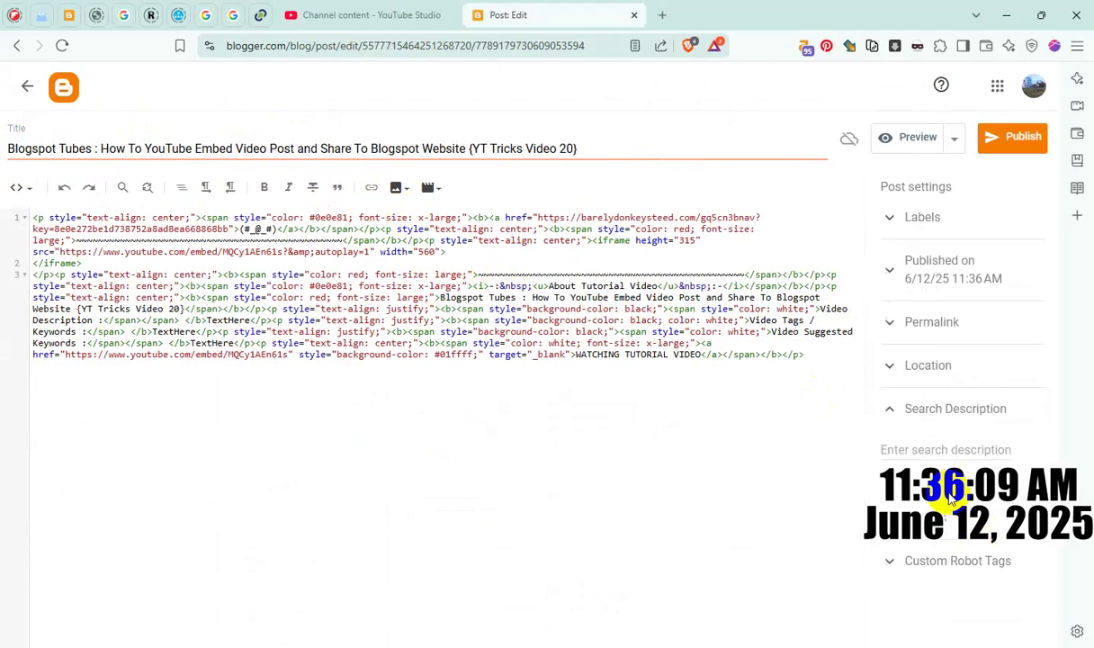
left_click(933, 452)
key("ctrl+v")
left_click(952, 587)
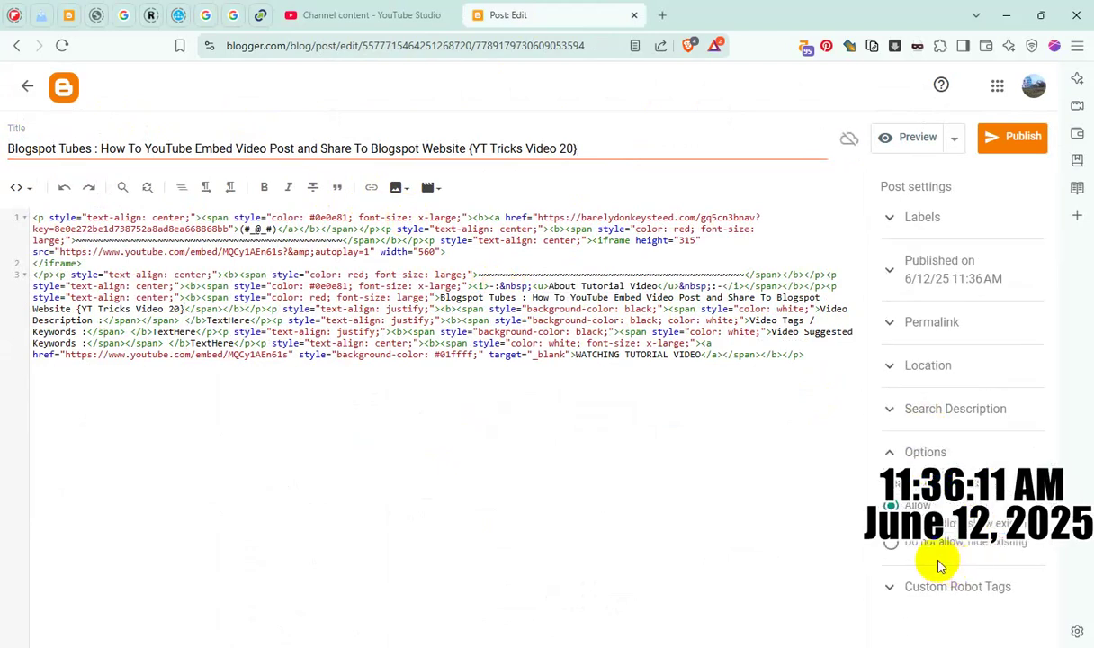
left_click(936, 543)
- Publish the "How To YouTube Embed Video" post and review its embedded video and details on the live page
left_click(1000, 140)
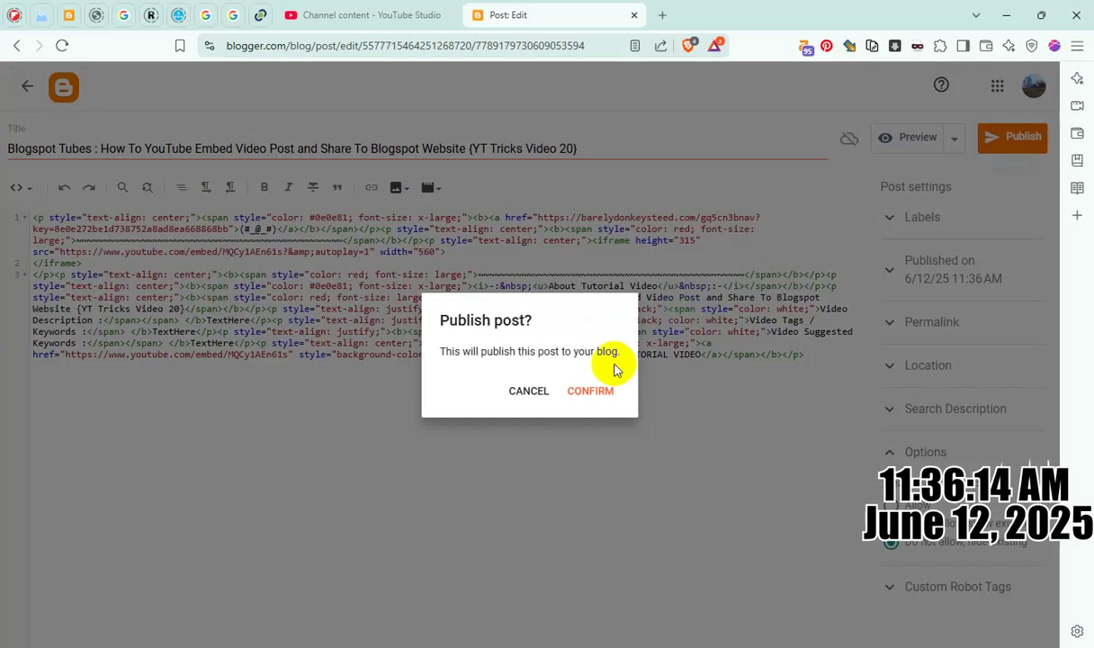
left_click(600, 394)
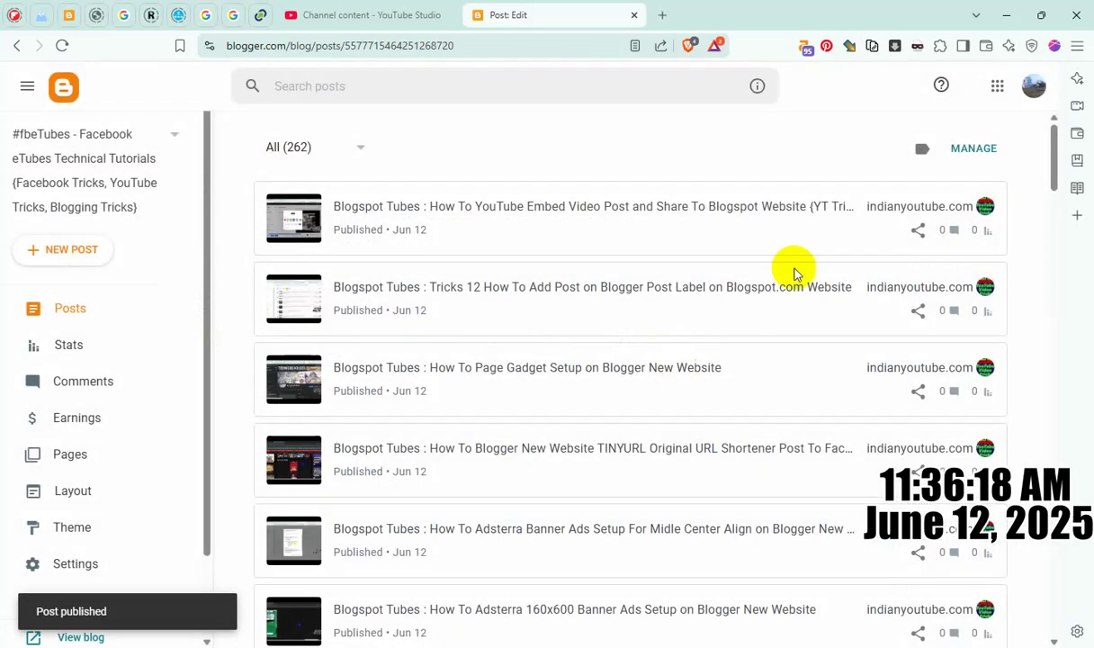
left_click(952, 209)
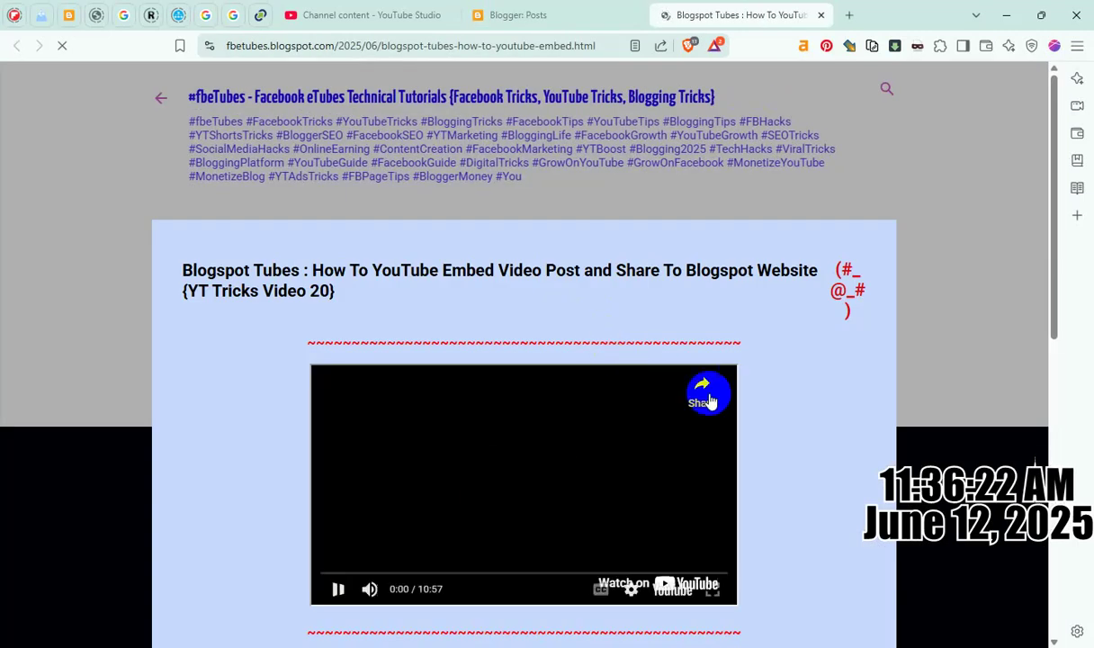
scroll(732, 395, "down", 3)
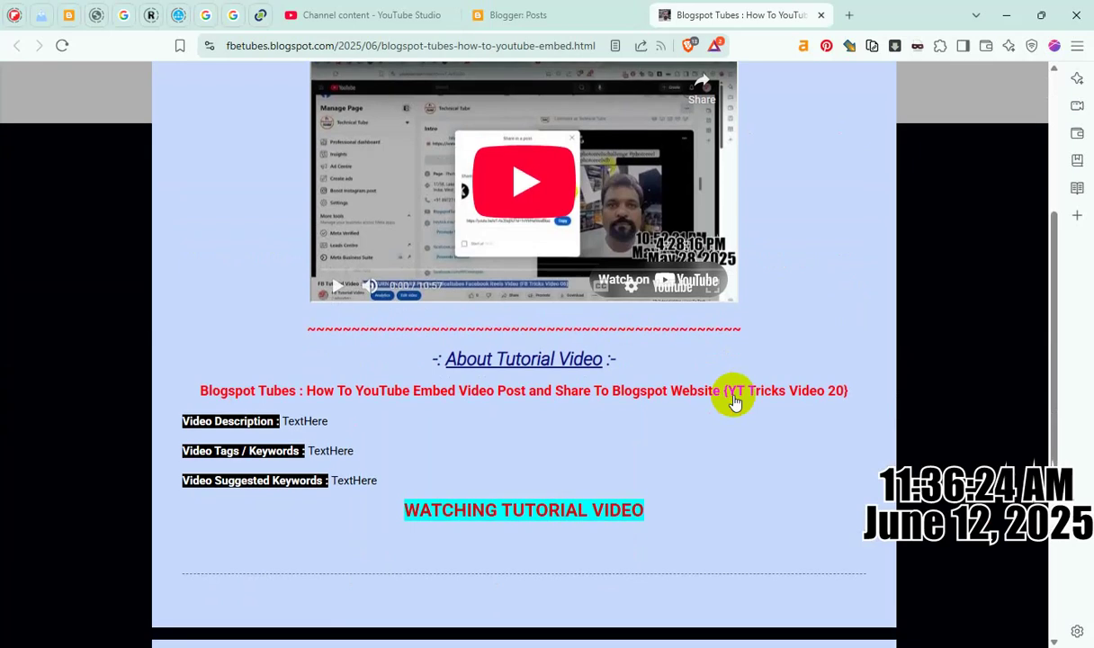
scroll(733, 396, "up", 3)
left_click(820, 16)
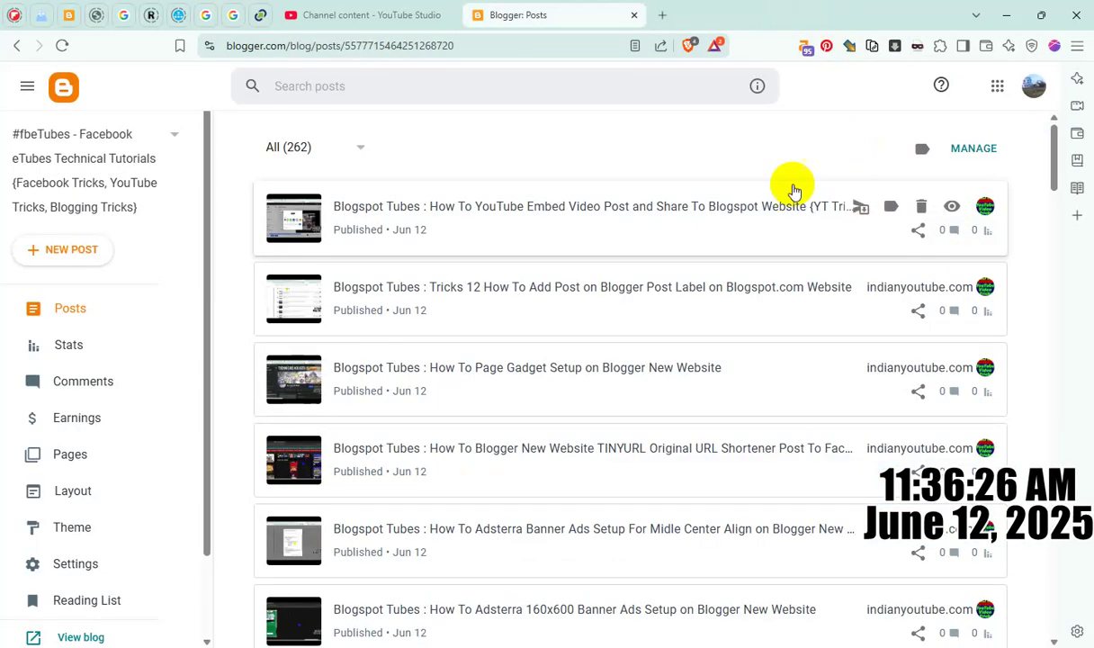
- In YouTube Studio, close the title editor, select the "How To Blogspot Blogger Post" video for tracking and copy its shareable link
left_click(361, 14)
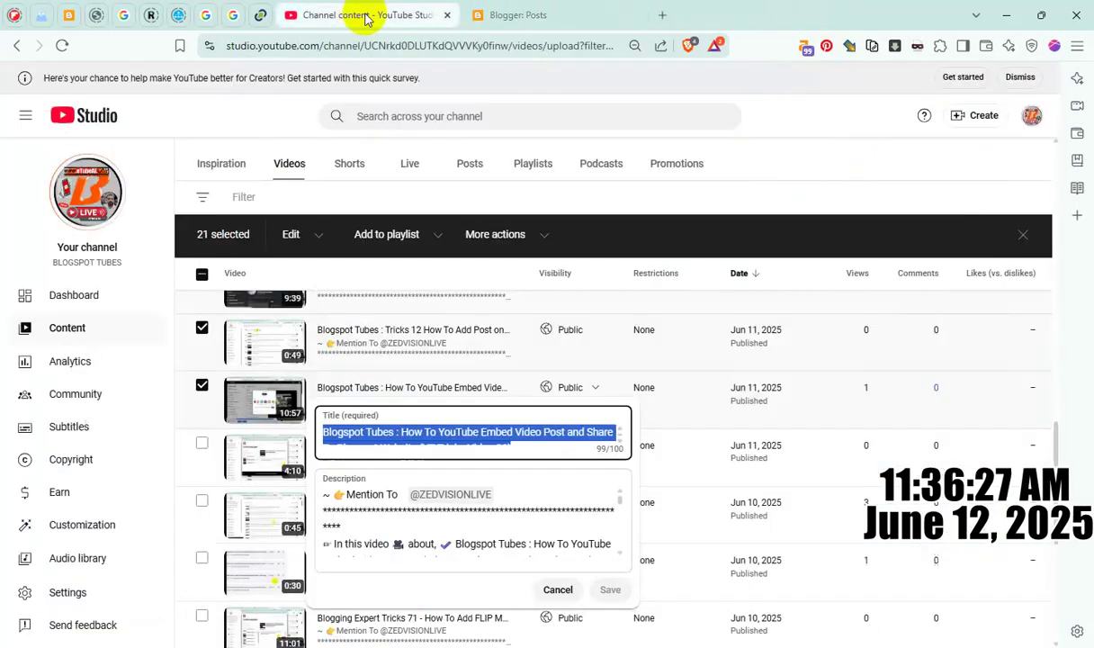
left_click(787, 112)
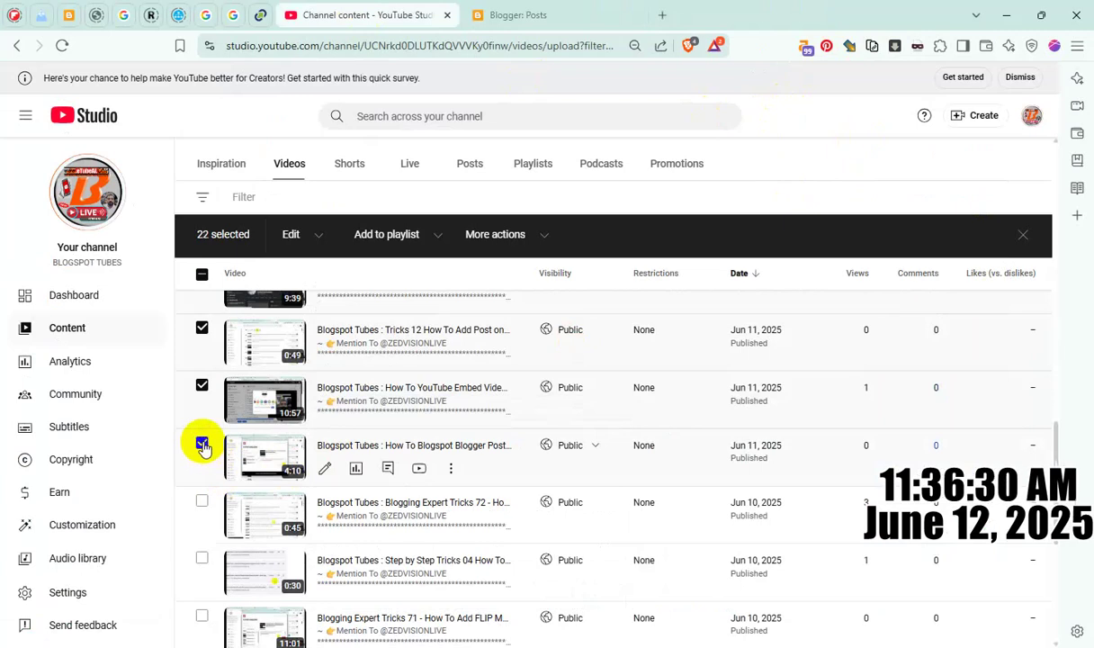
left_click(451, 468)
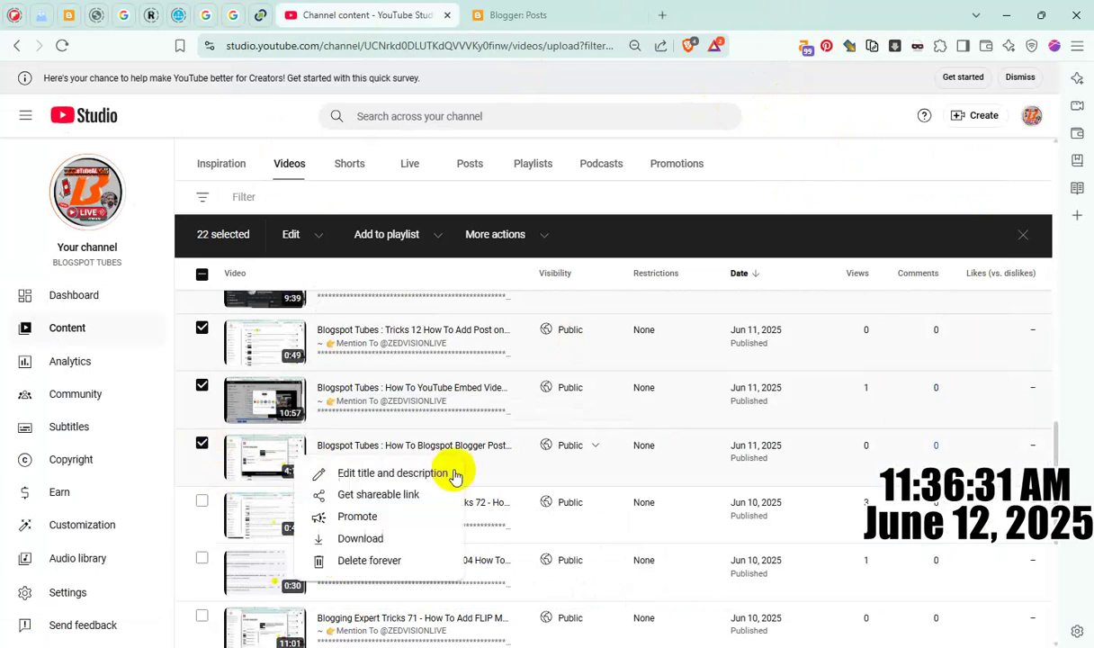
left_click(379, 494)
- In Blogger, start a new post and replace both video ID placeholders in its HTML with q_0wkM9m0_w from the copied link
left_click(540, 15)
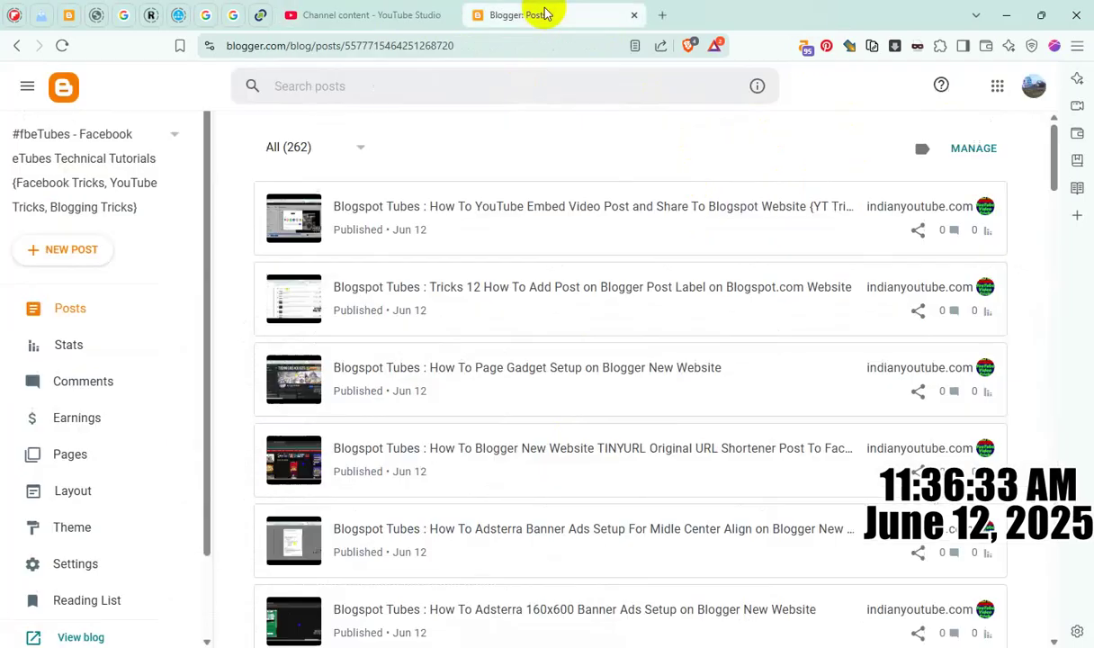
left_click(87, 252)
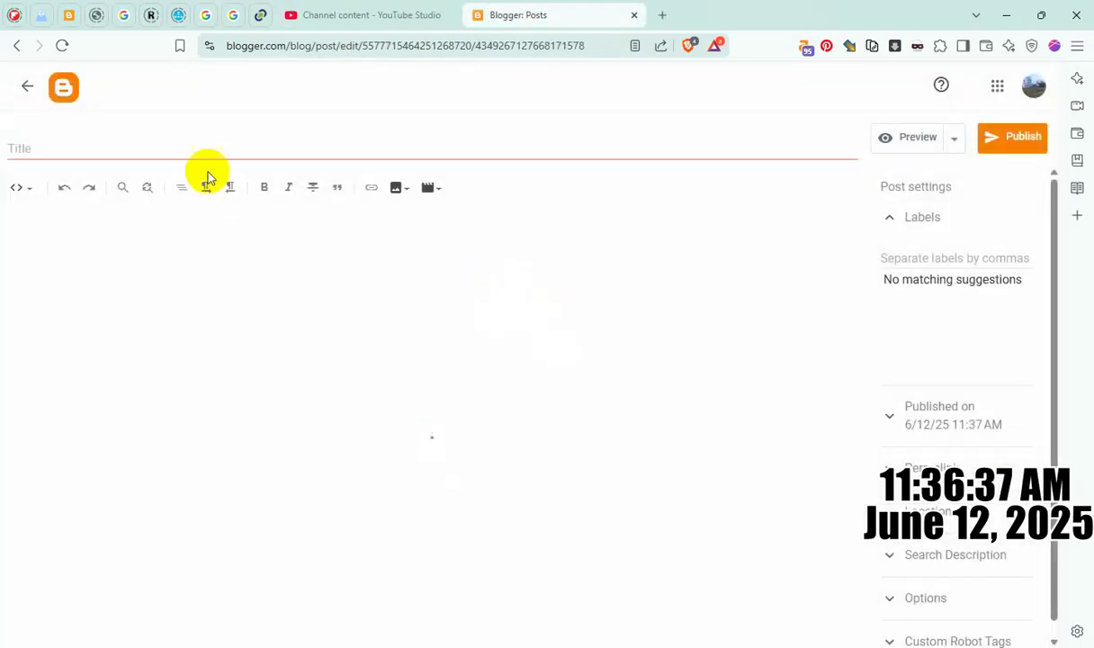
left_click(192, 147)
key("ctrl+v")
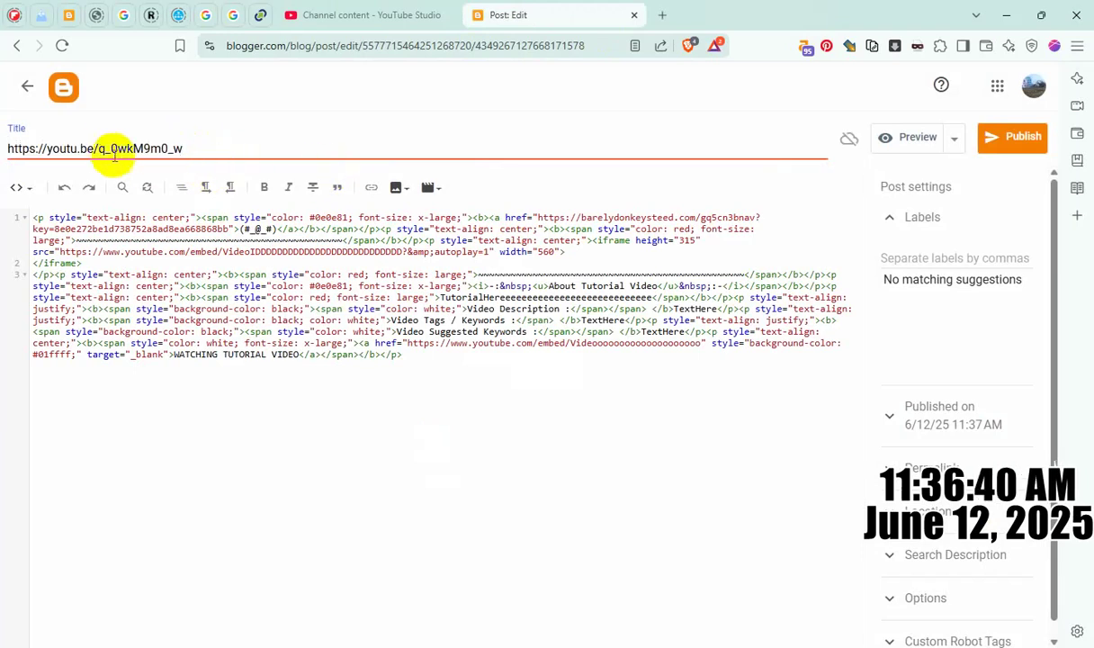
left_click_drag(99, 150, 283, 149)
key("ctrl+x")
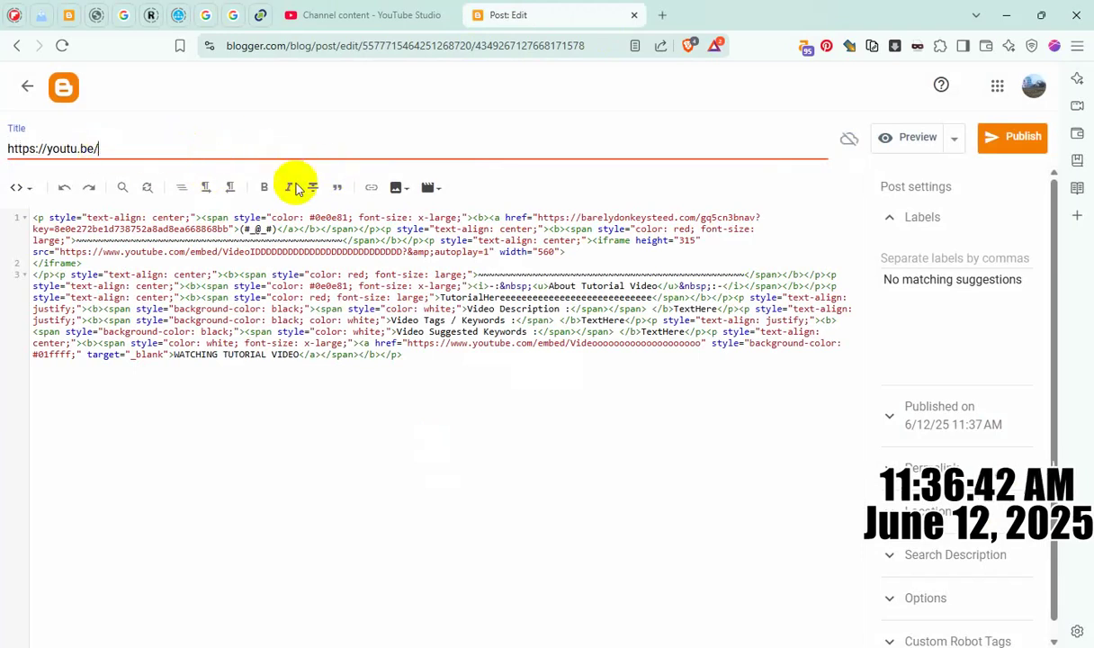
key("ctrl+v")
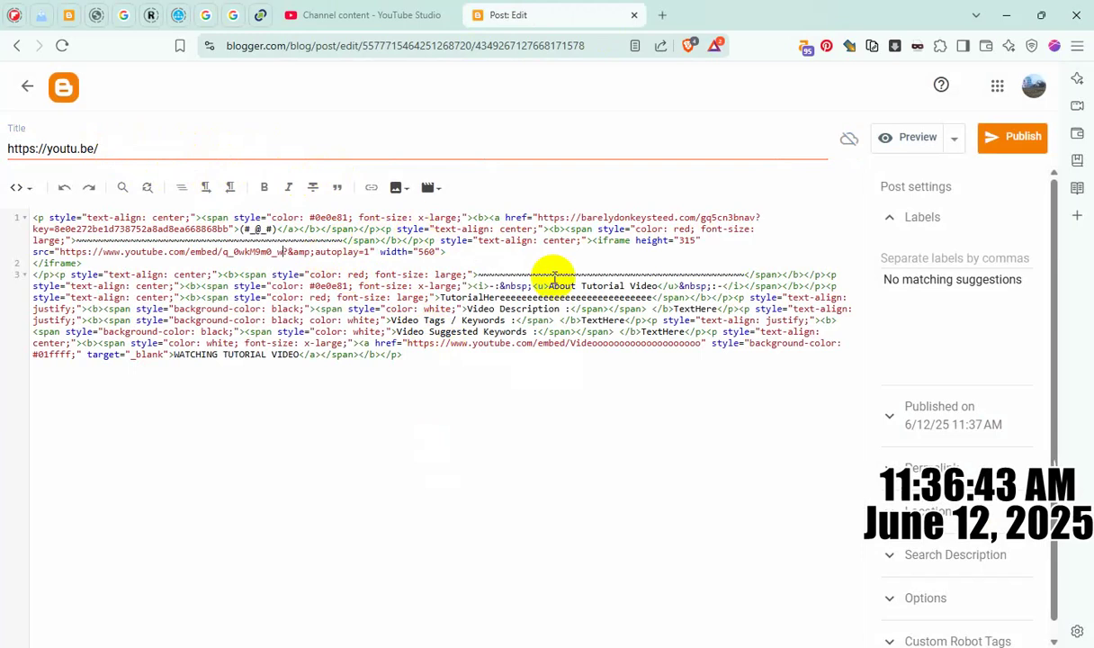
key("ctrl+v")
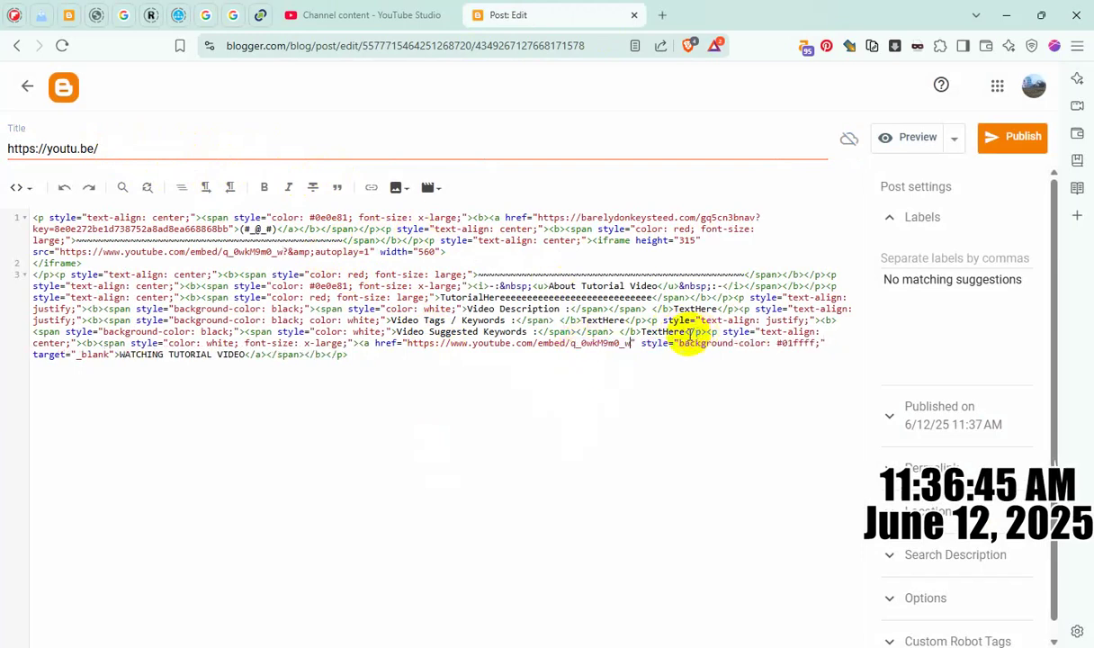
- In YouTube Studio, open the title and description editor for the "How To Blogspot Blogger Post" video and copy its full title
left_click(310, 14)
scroll(430, 410, "down", 1)
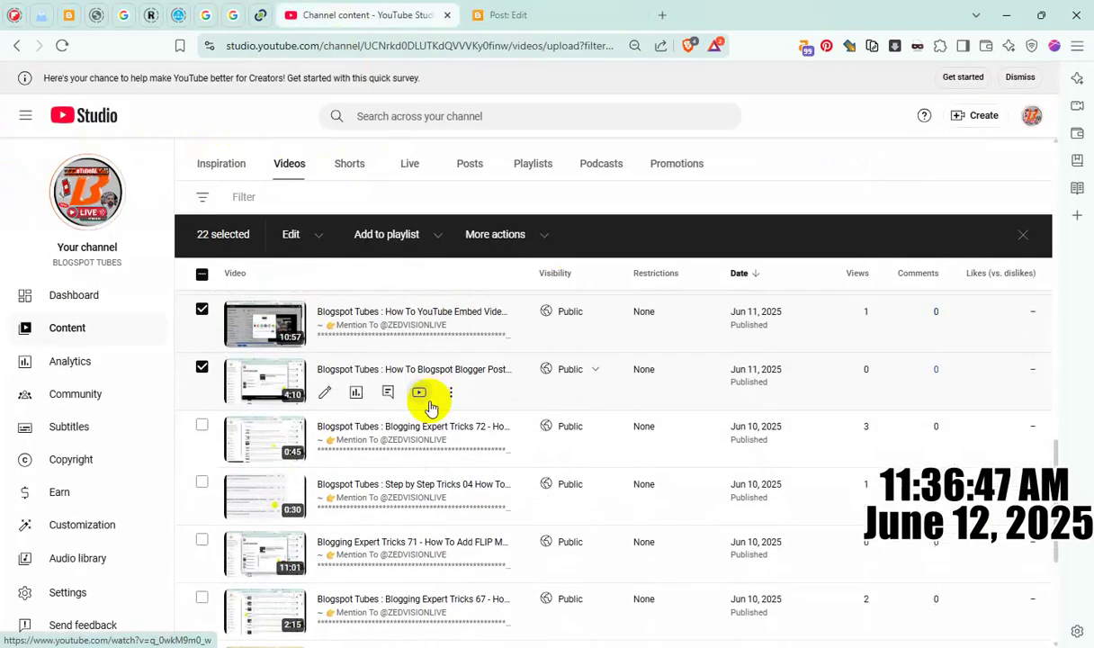
left_click(451, 396)
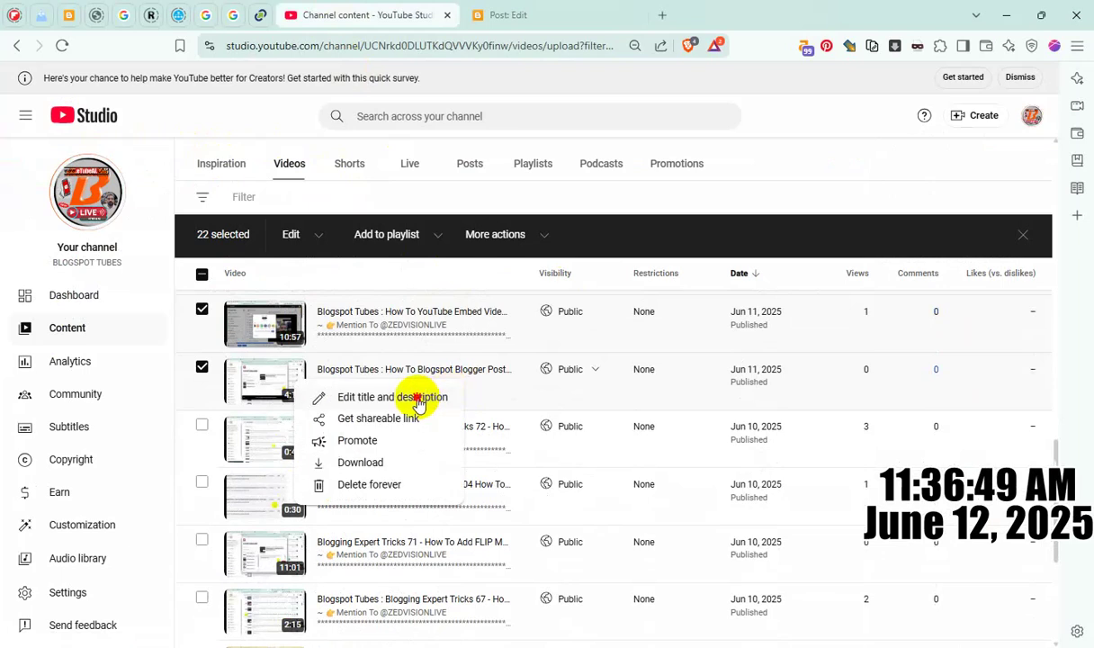
left_click(423, 396)
key("ctrl+a")
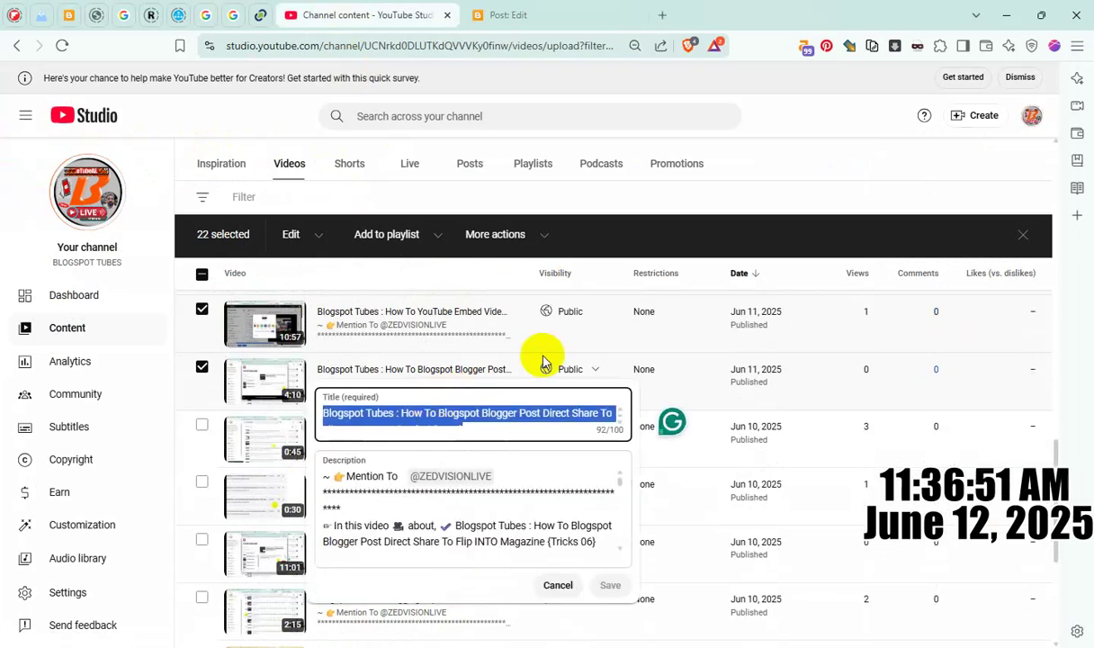
- In Blogger, replace the link remnant in the title and the TutorialHere placeholder with "Blogspot Tubes : How To Blogspot Blogger Post Direct Share To Flip INTO Magazine {Tricks 06}"
left_click(522, 16)
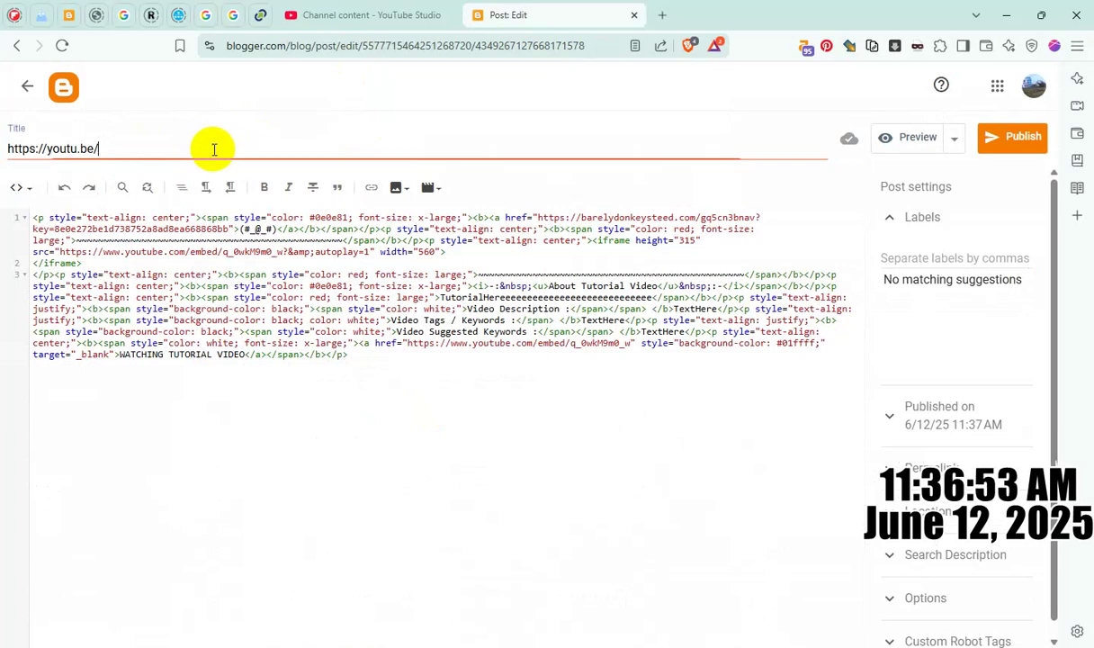
key("ctrl+v")
double_click(584, 295)
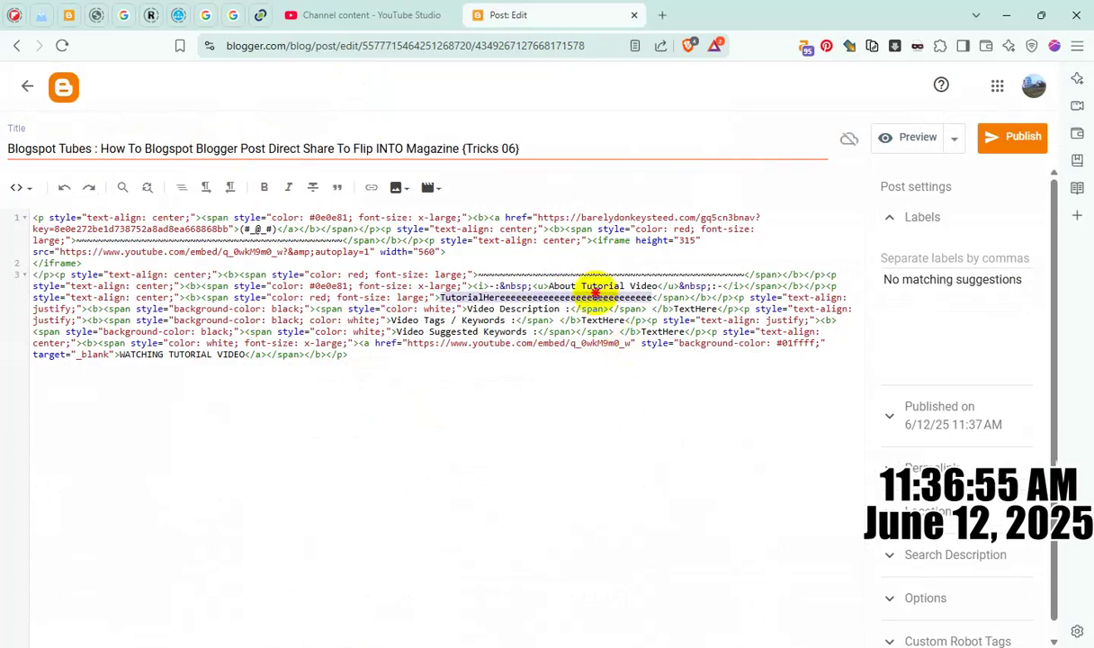
key("ctrl+v")
- Add the "Tricks 06" title as the search description and choose "Do not allow, hide existing" for comments
left_click(970, 556)
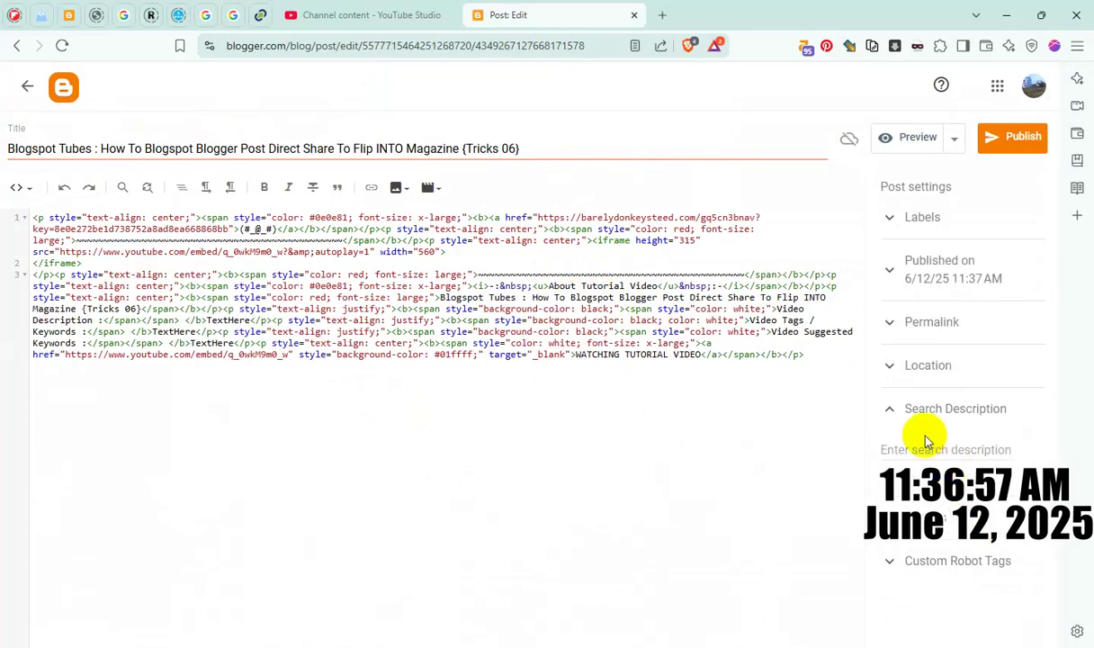
key("ctrl+v")
left_click(932, 590)
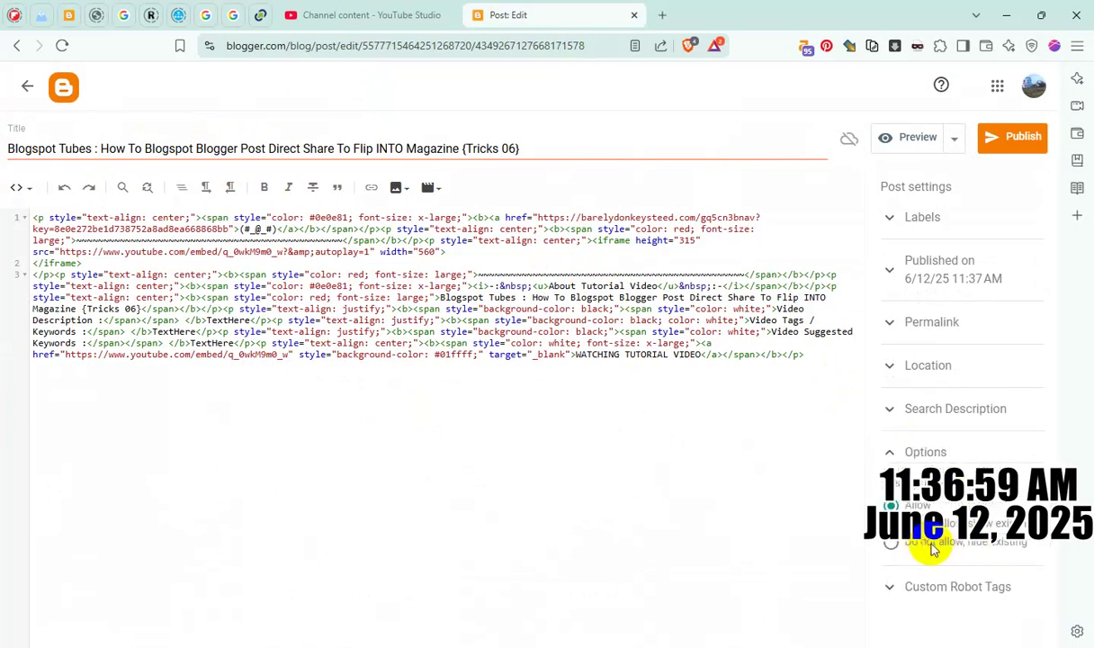
- Publish the "Direct Share To Flip INTO Magazine" post and review its embedded video and details on the live page
left_click(994, 141)
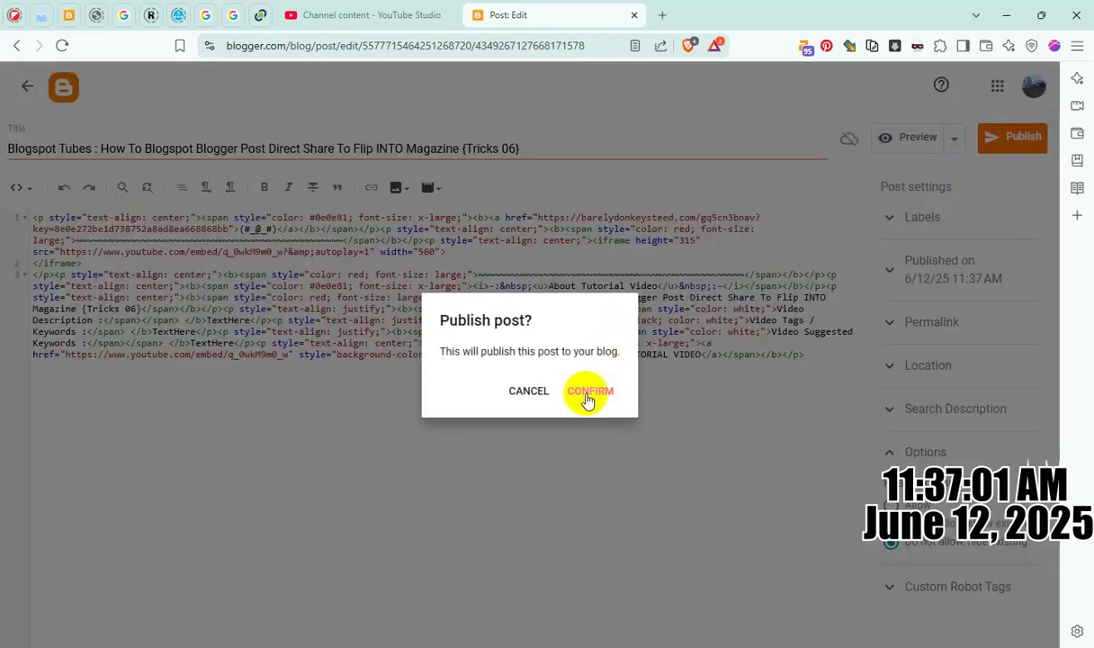
left_click(582, 398)
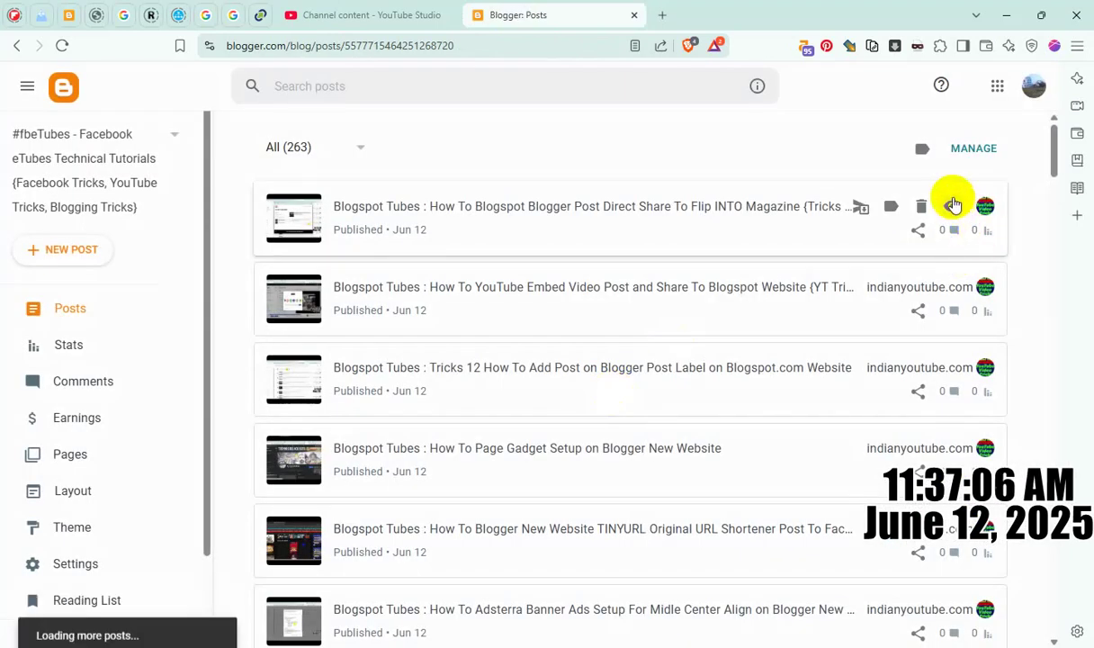
left_click(952, 205)
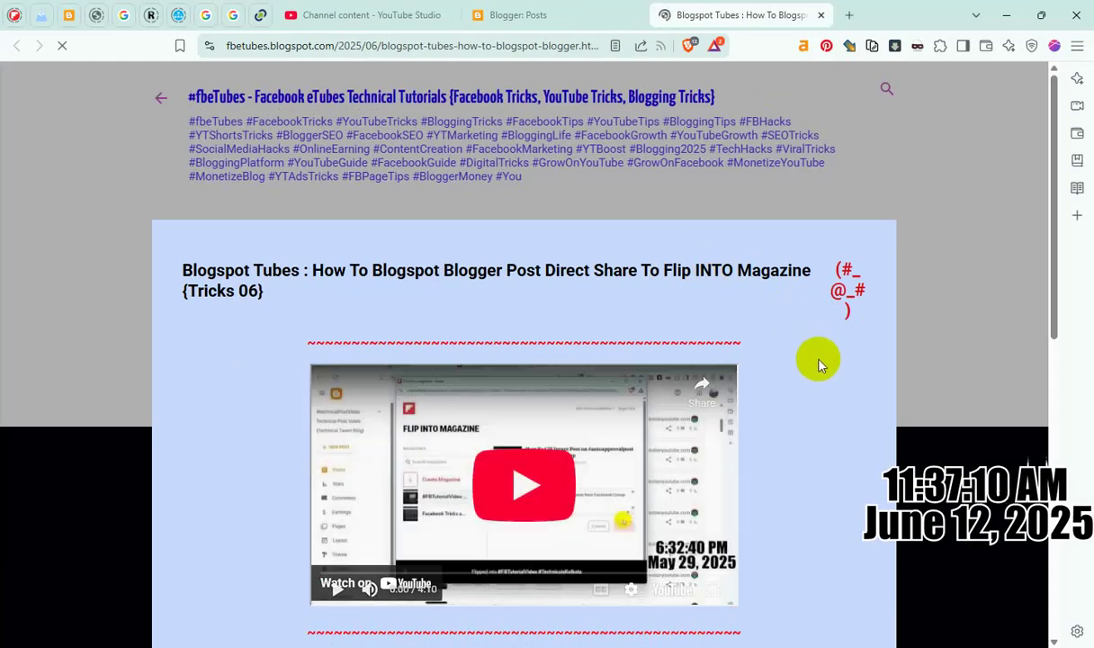
scroll(778, 364, "down", 6)
scroll(777, 363, "up", 5)
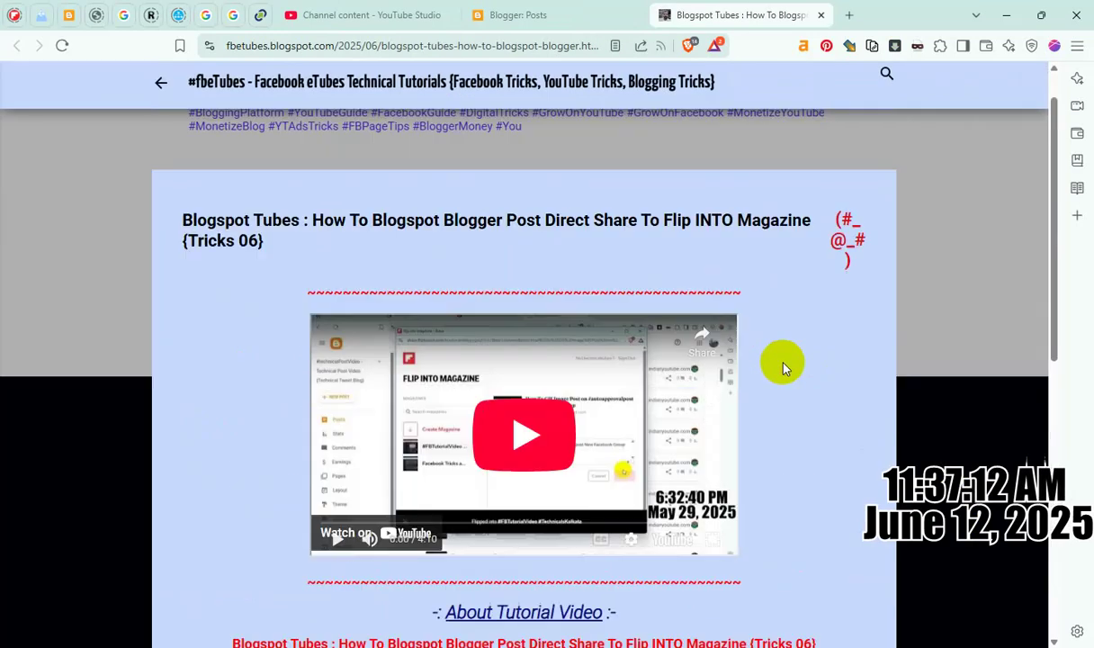
scroll(783, 367, "down", 6)
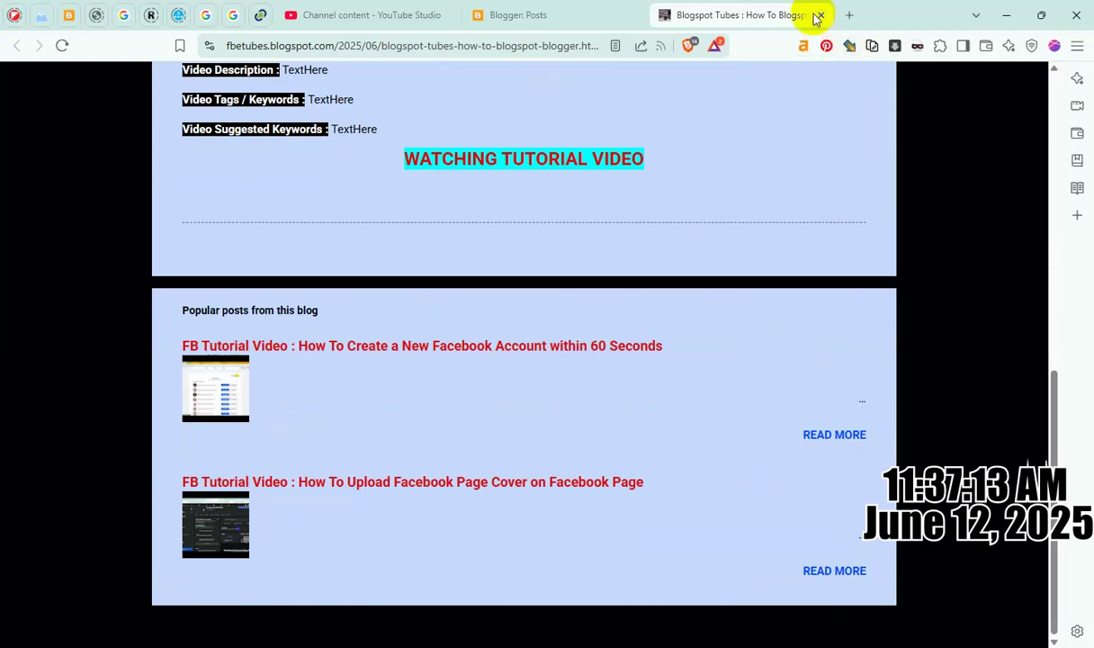
left_click(823, 16)
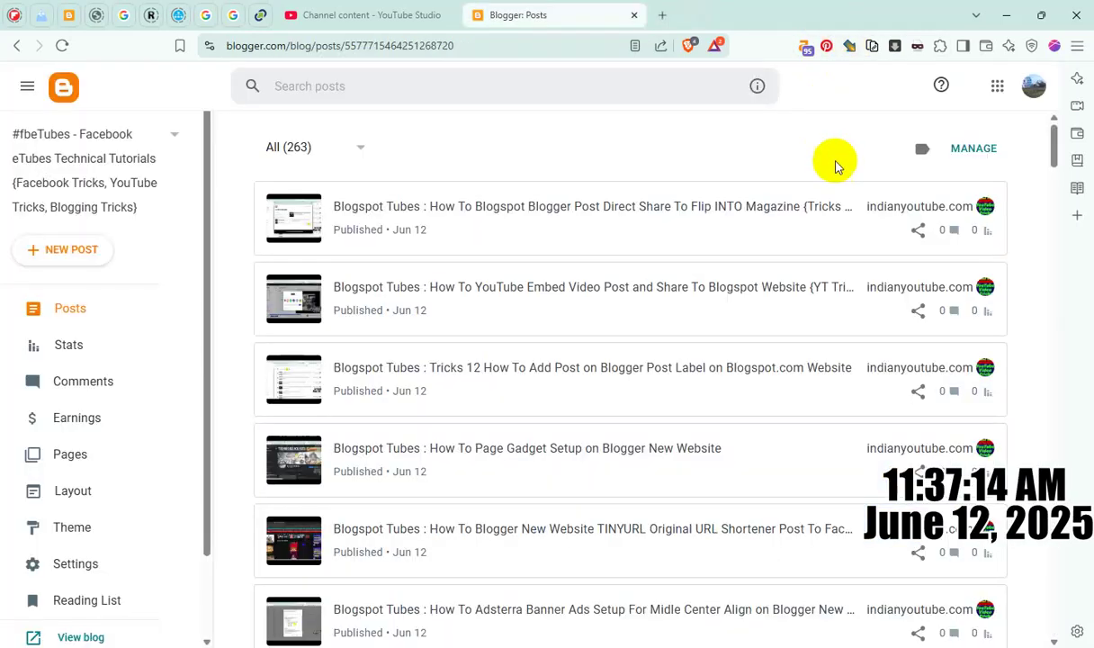
- In YouTube Studio, close the title and description editor of the "How To Blogspot Blogger Post" video
left_click(369, 17)
left_click(717, 412)
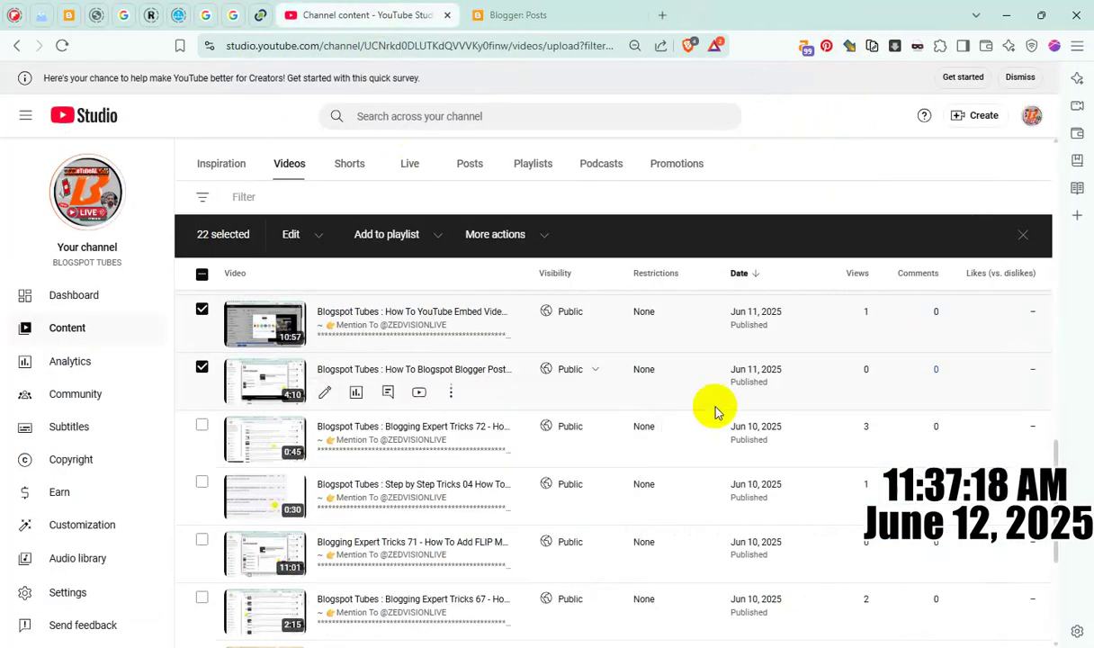